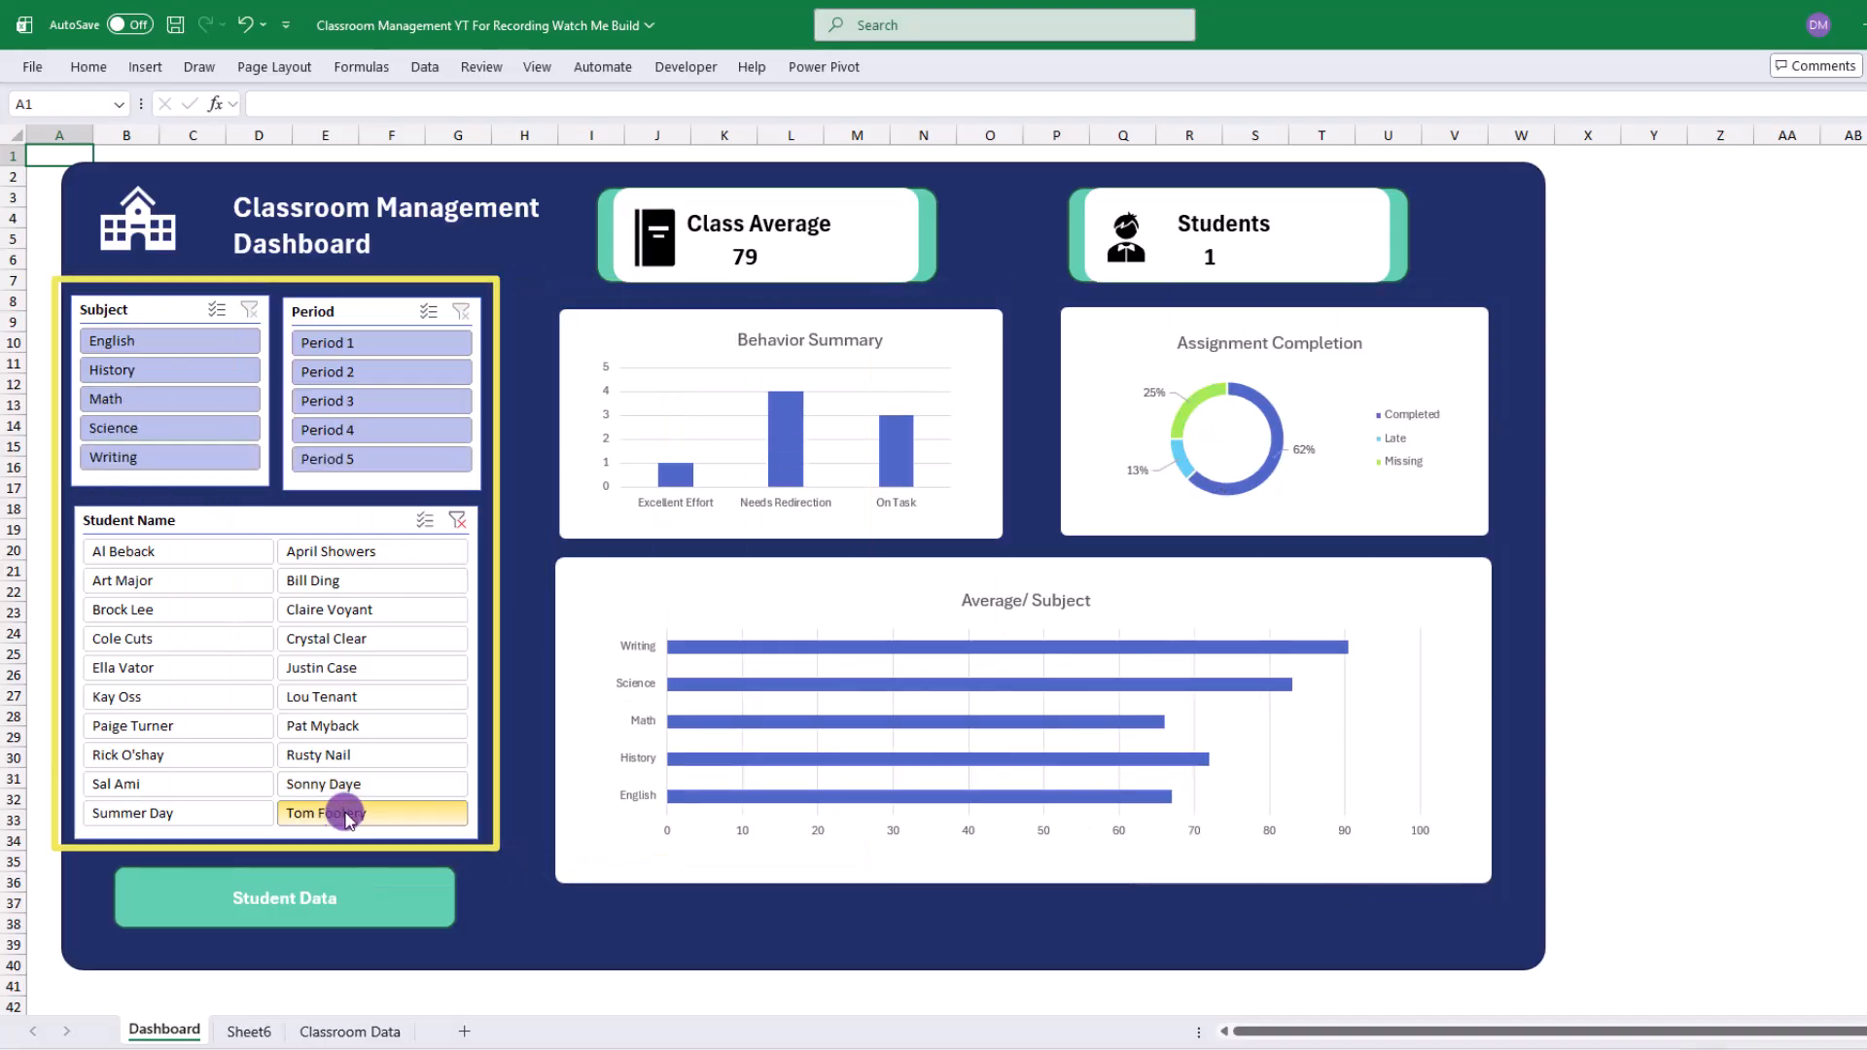
Step: Try out the finished dashboard's slicers and sheet links, clearing the student filter, visiting the student data and temporarily filtering to Period 5
left_click(458, 519)
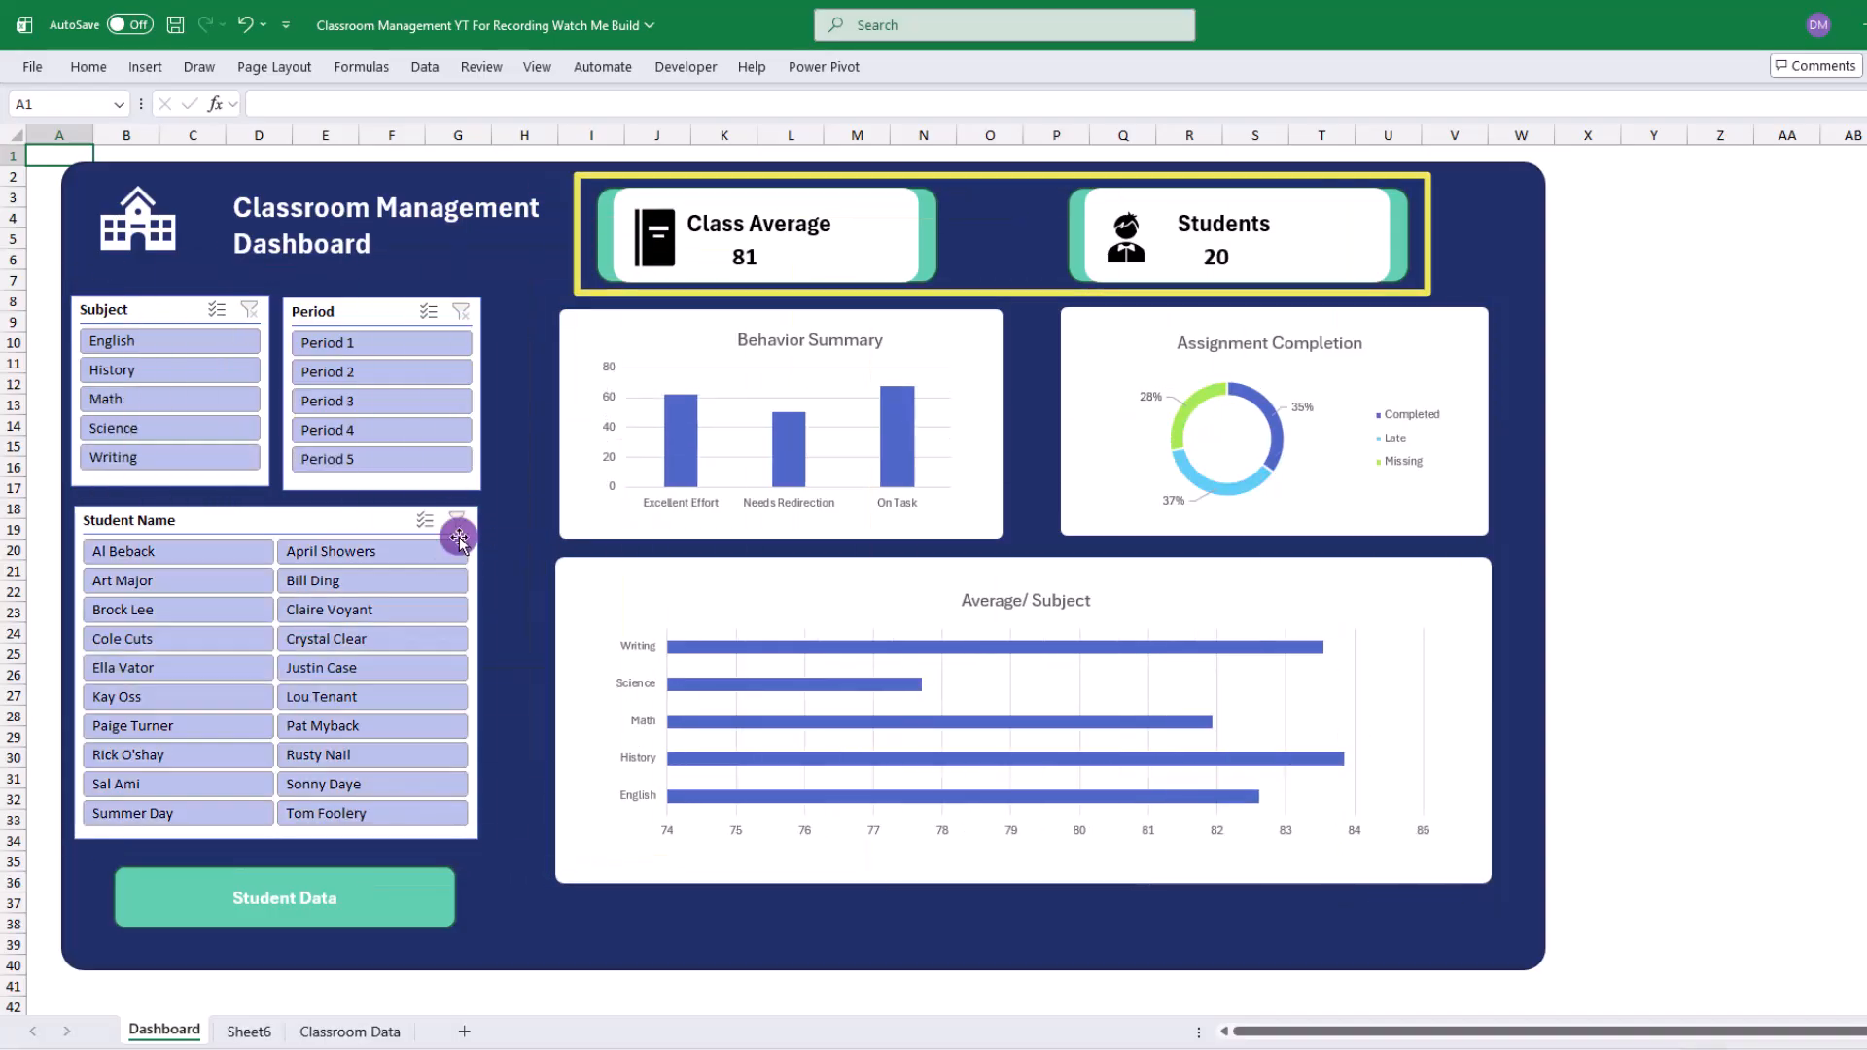
left_click(373, 883)
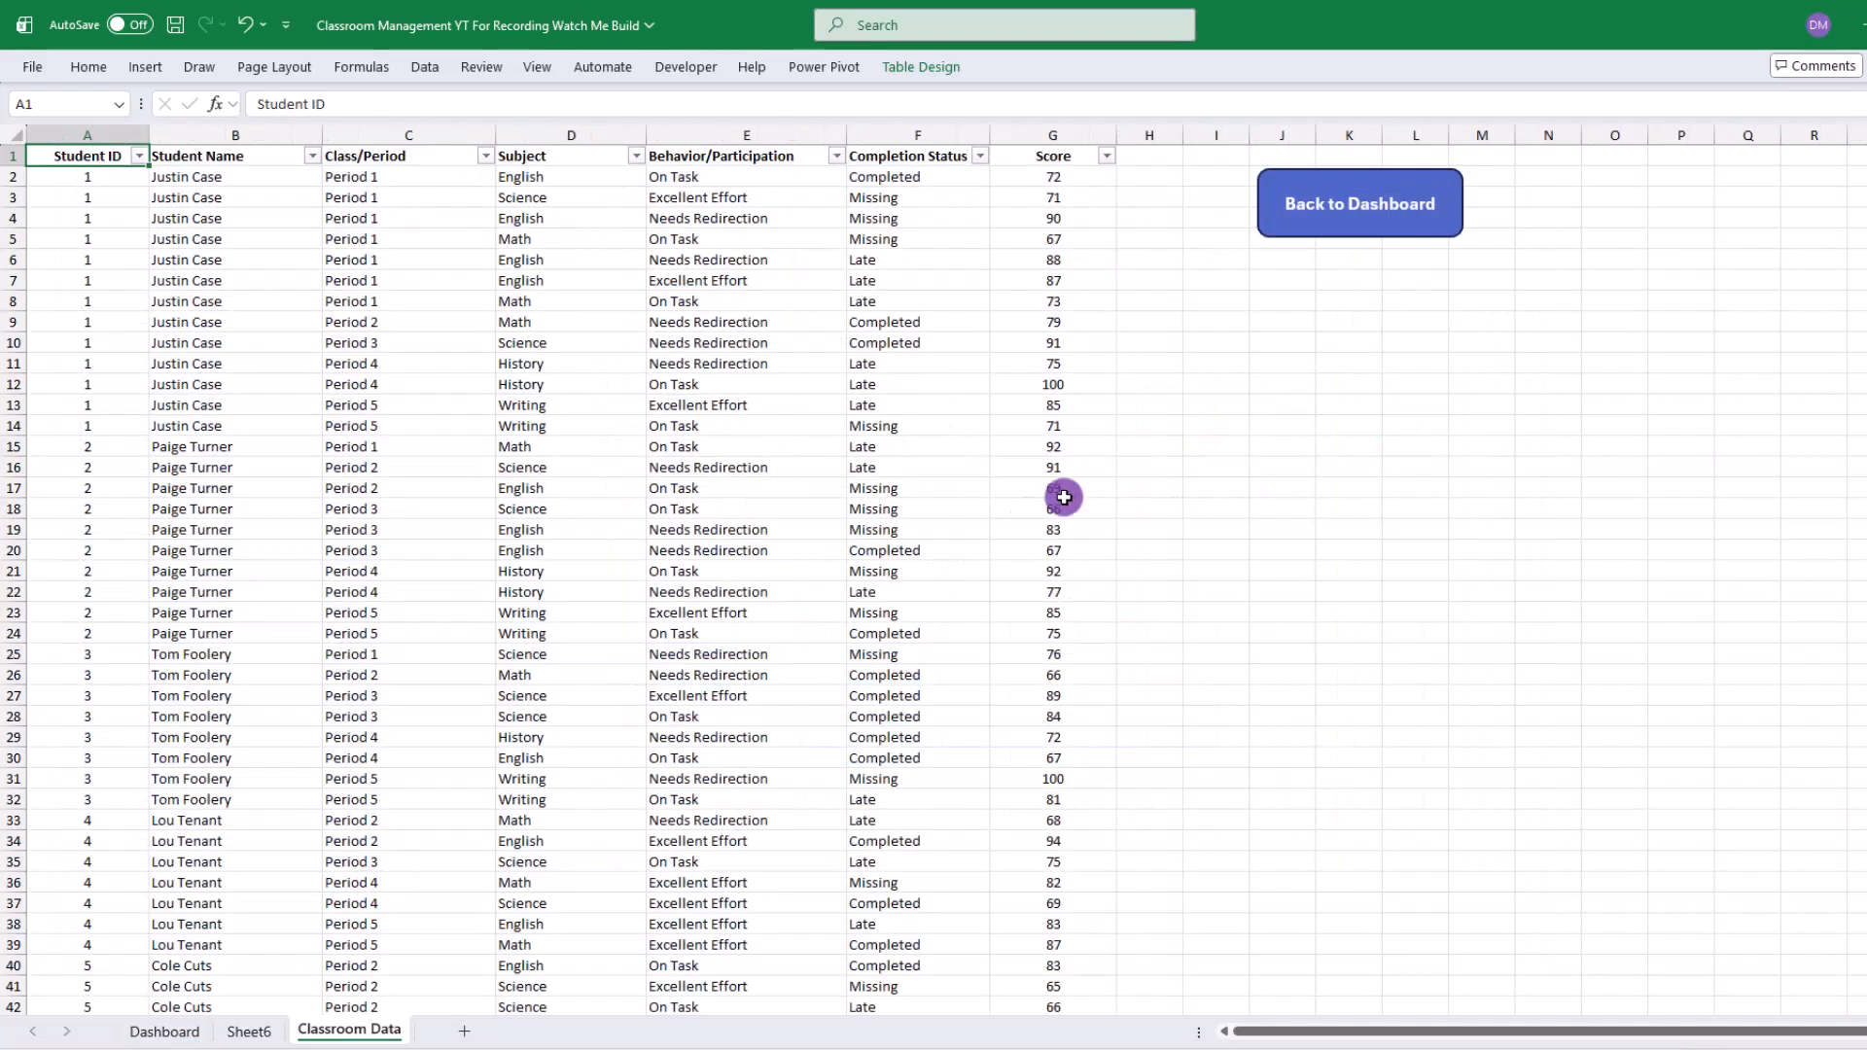
left_click(1296, 234)
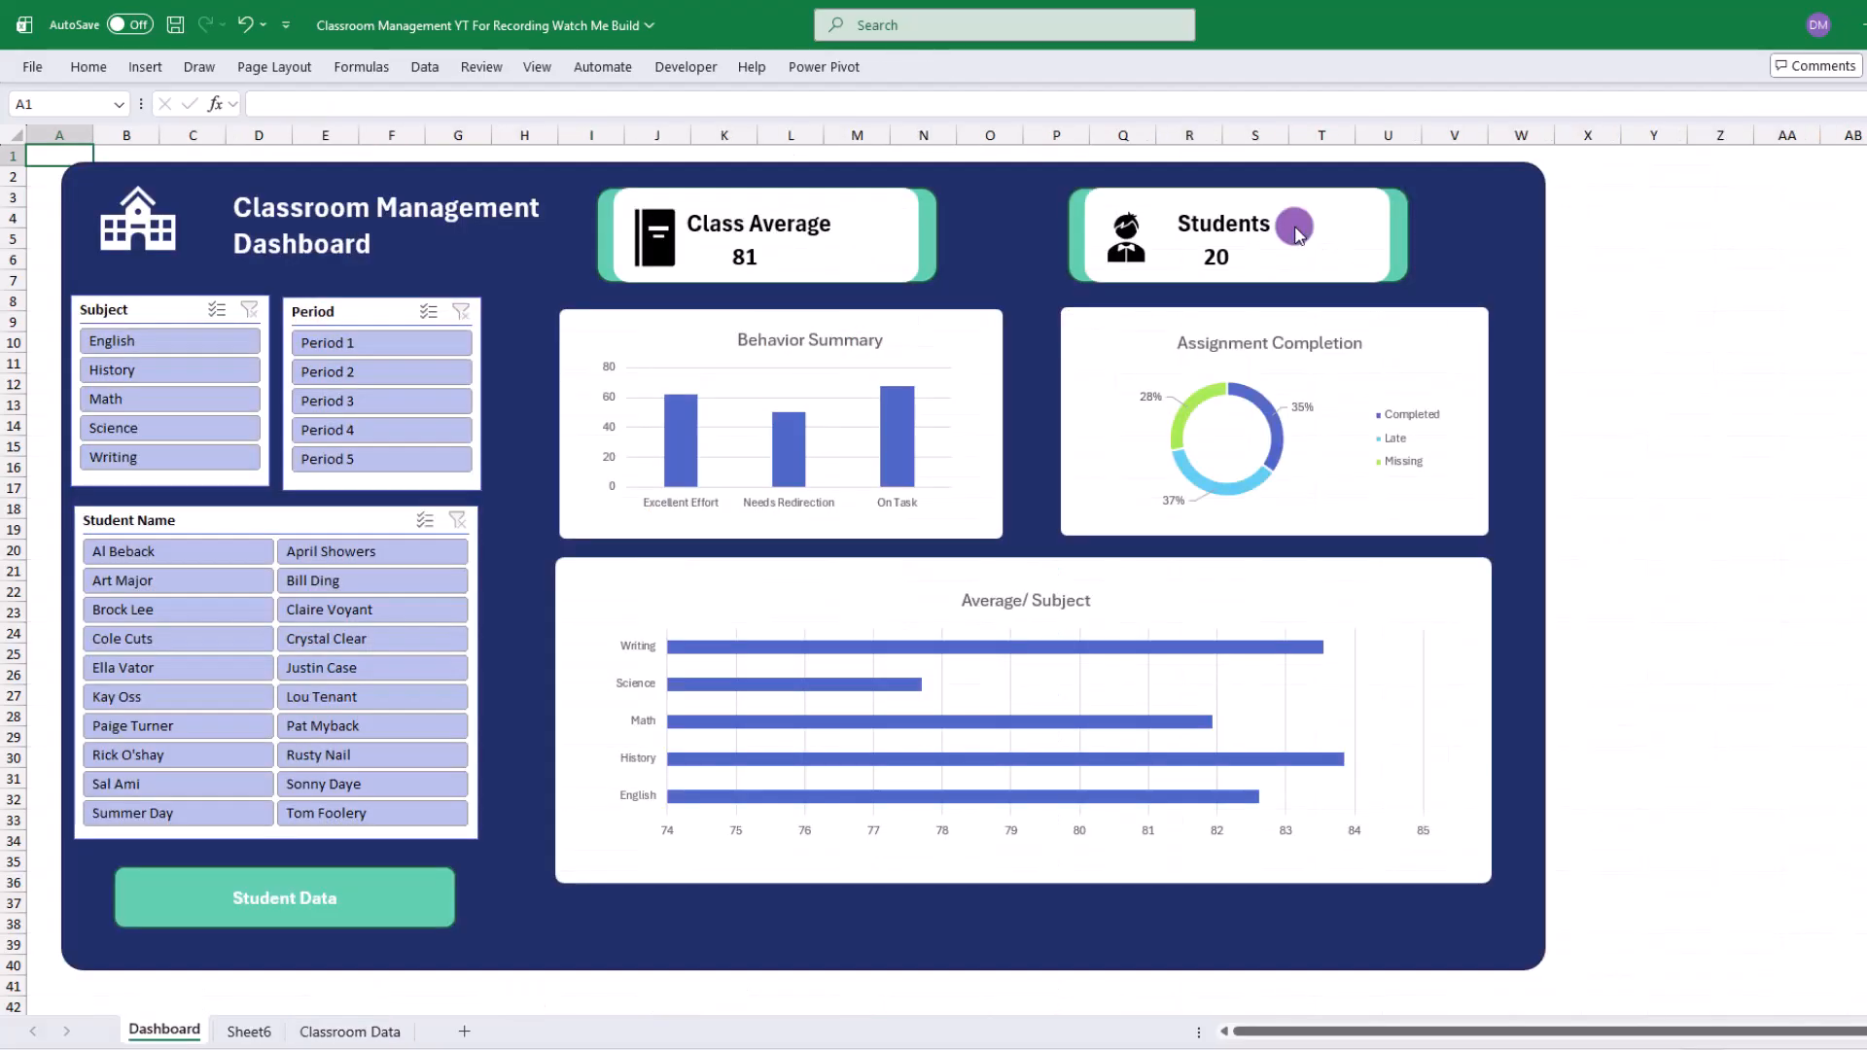
left_click(355, 459)
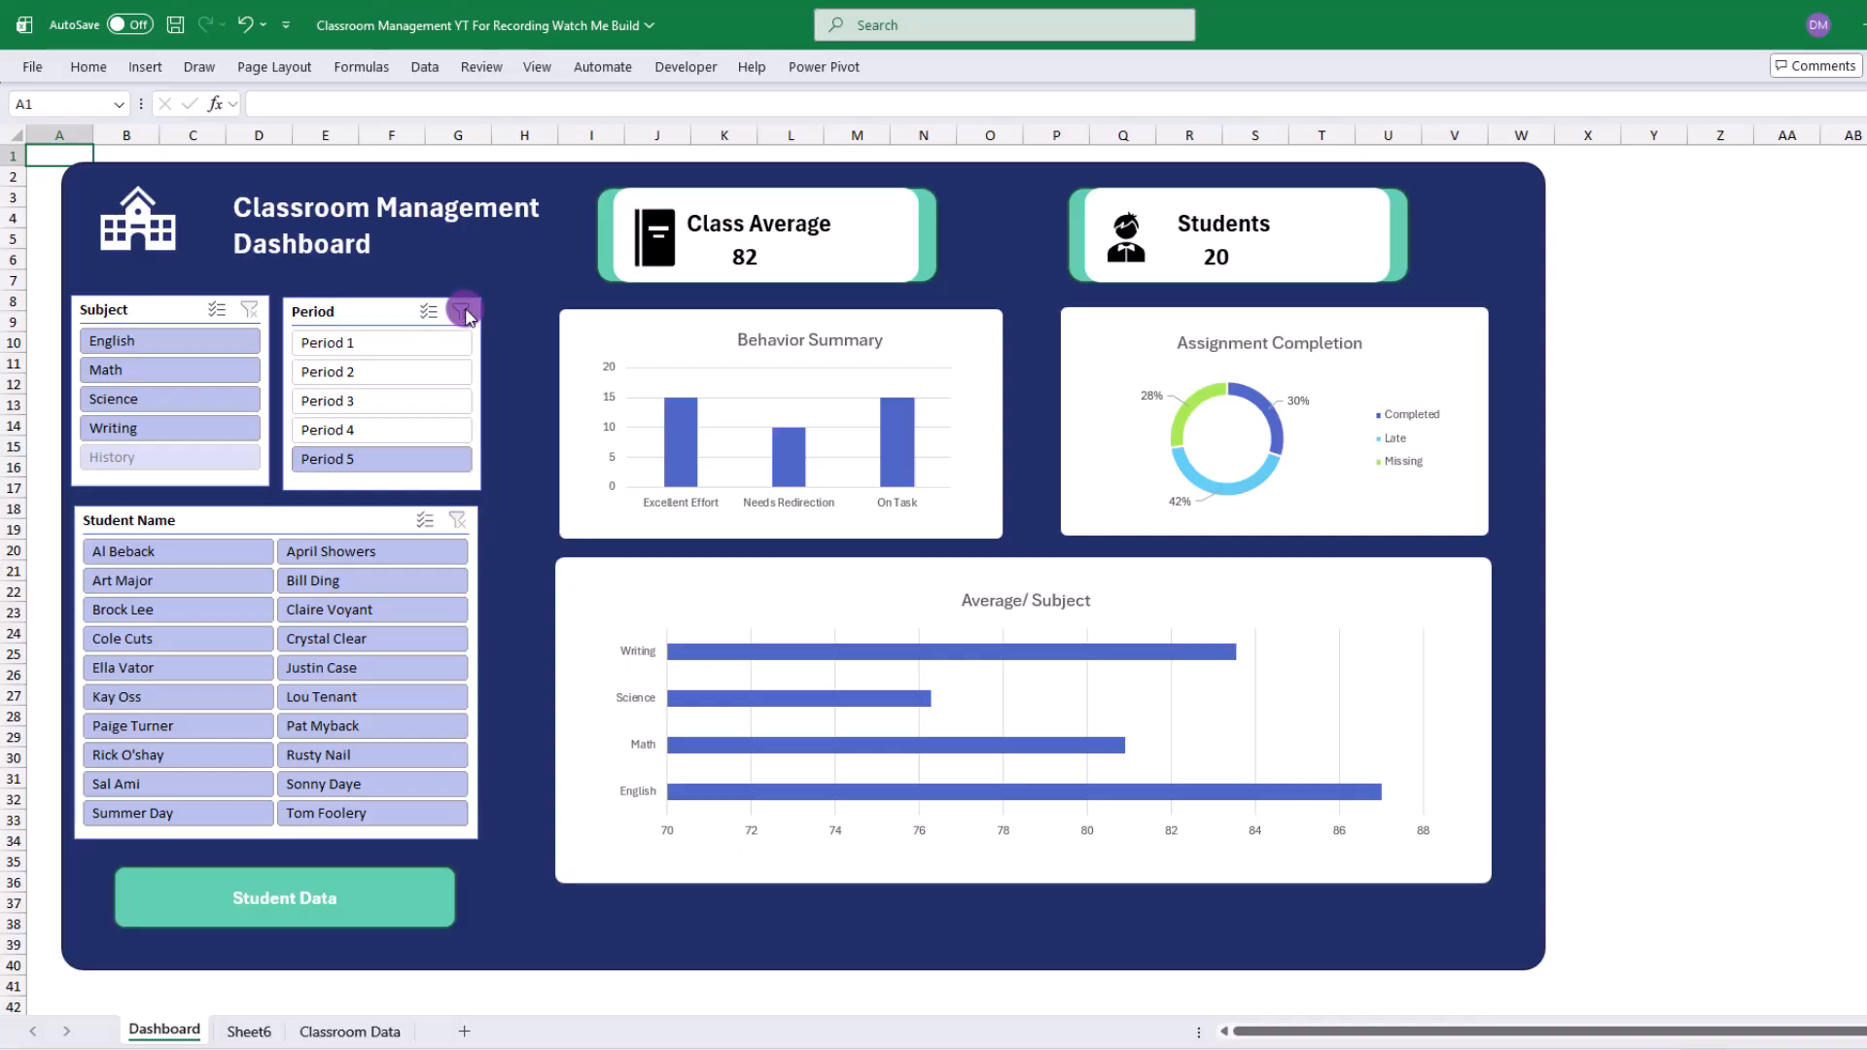
left_click(463, 312)
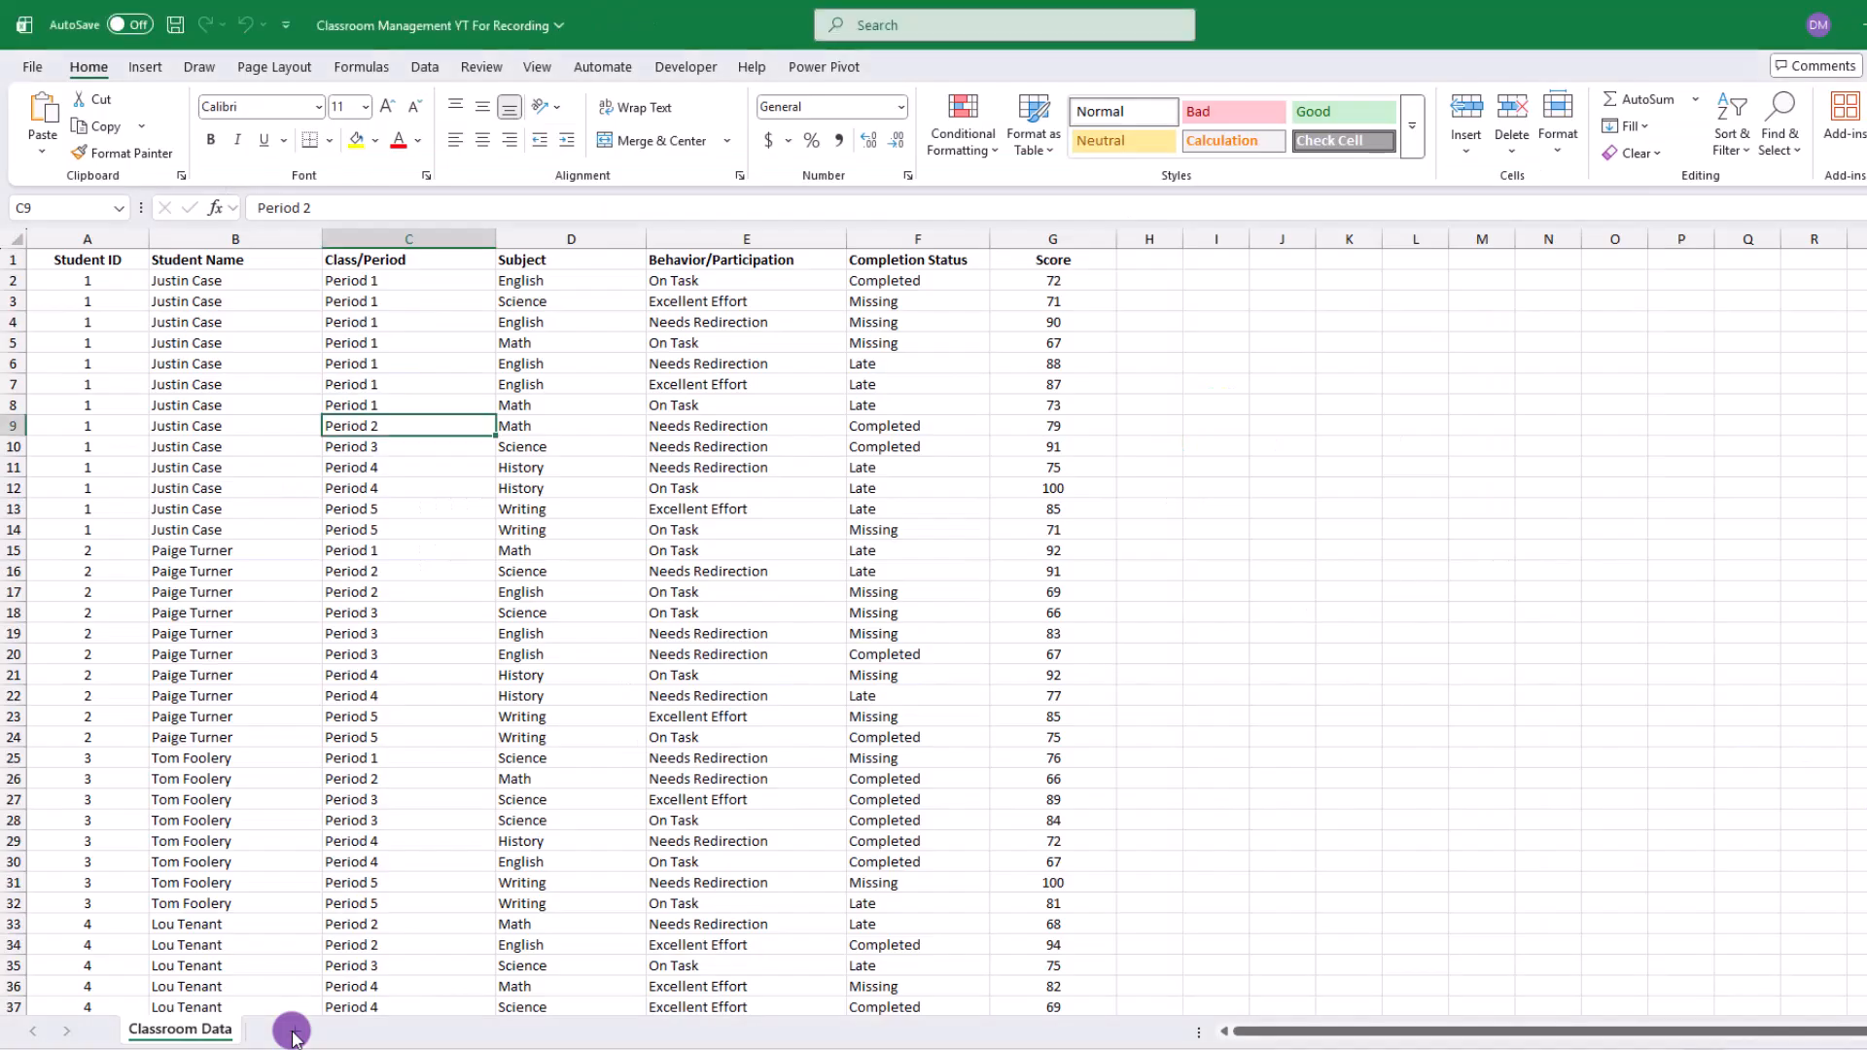
Step: Add a new worksheet named Dashboard and place it before the Classroom Data sheet
left_click(291, 1030)
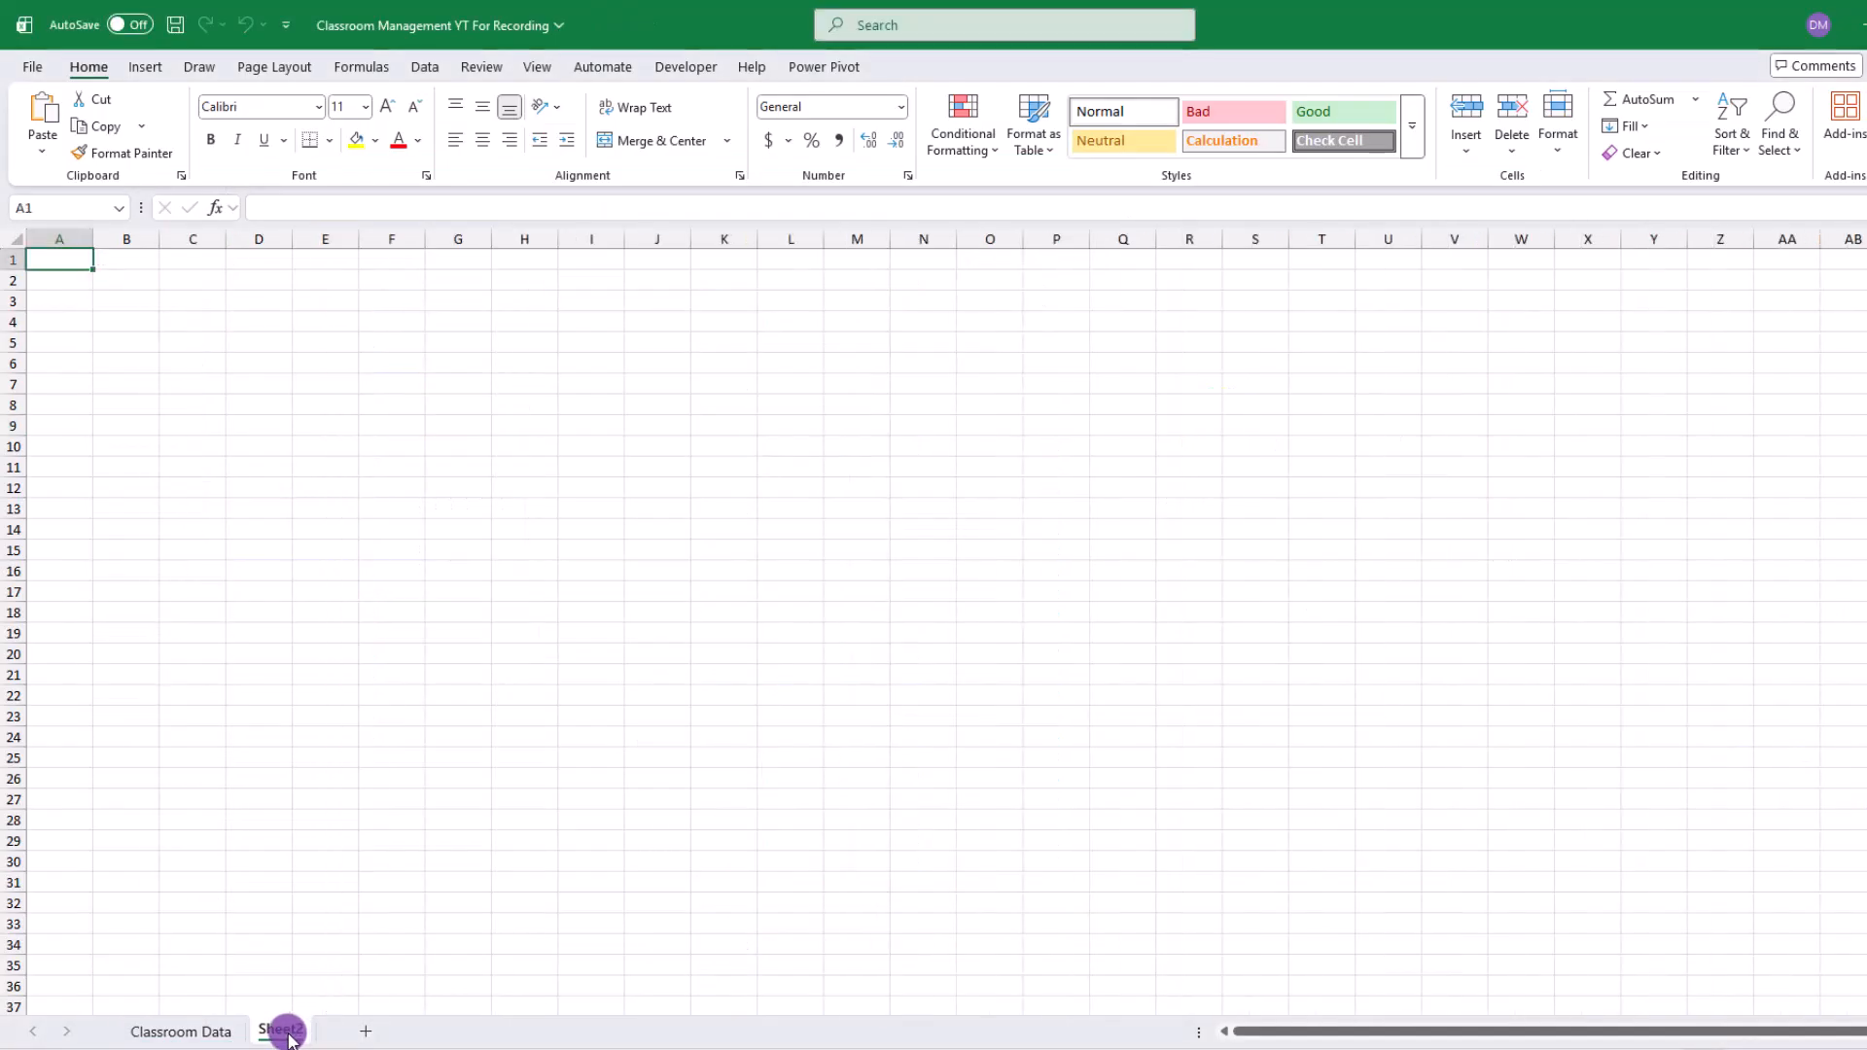
double_click(287, 1032)
type("Dashboard")
key("Return")
left_click_drag(301, 1029, 146, 1031)
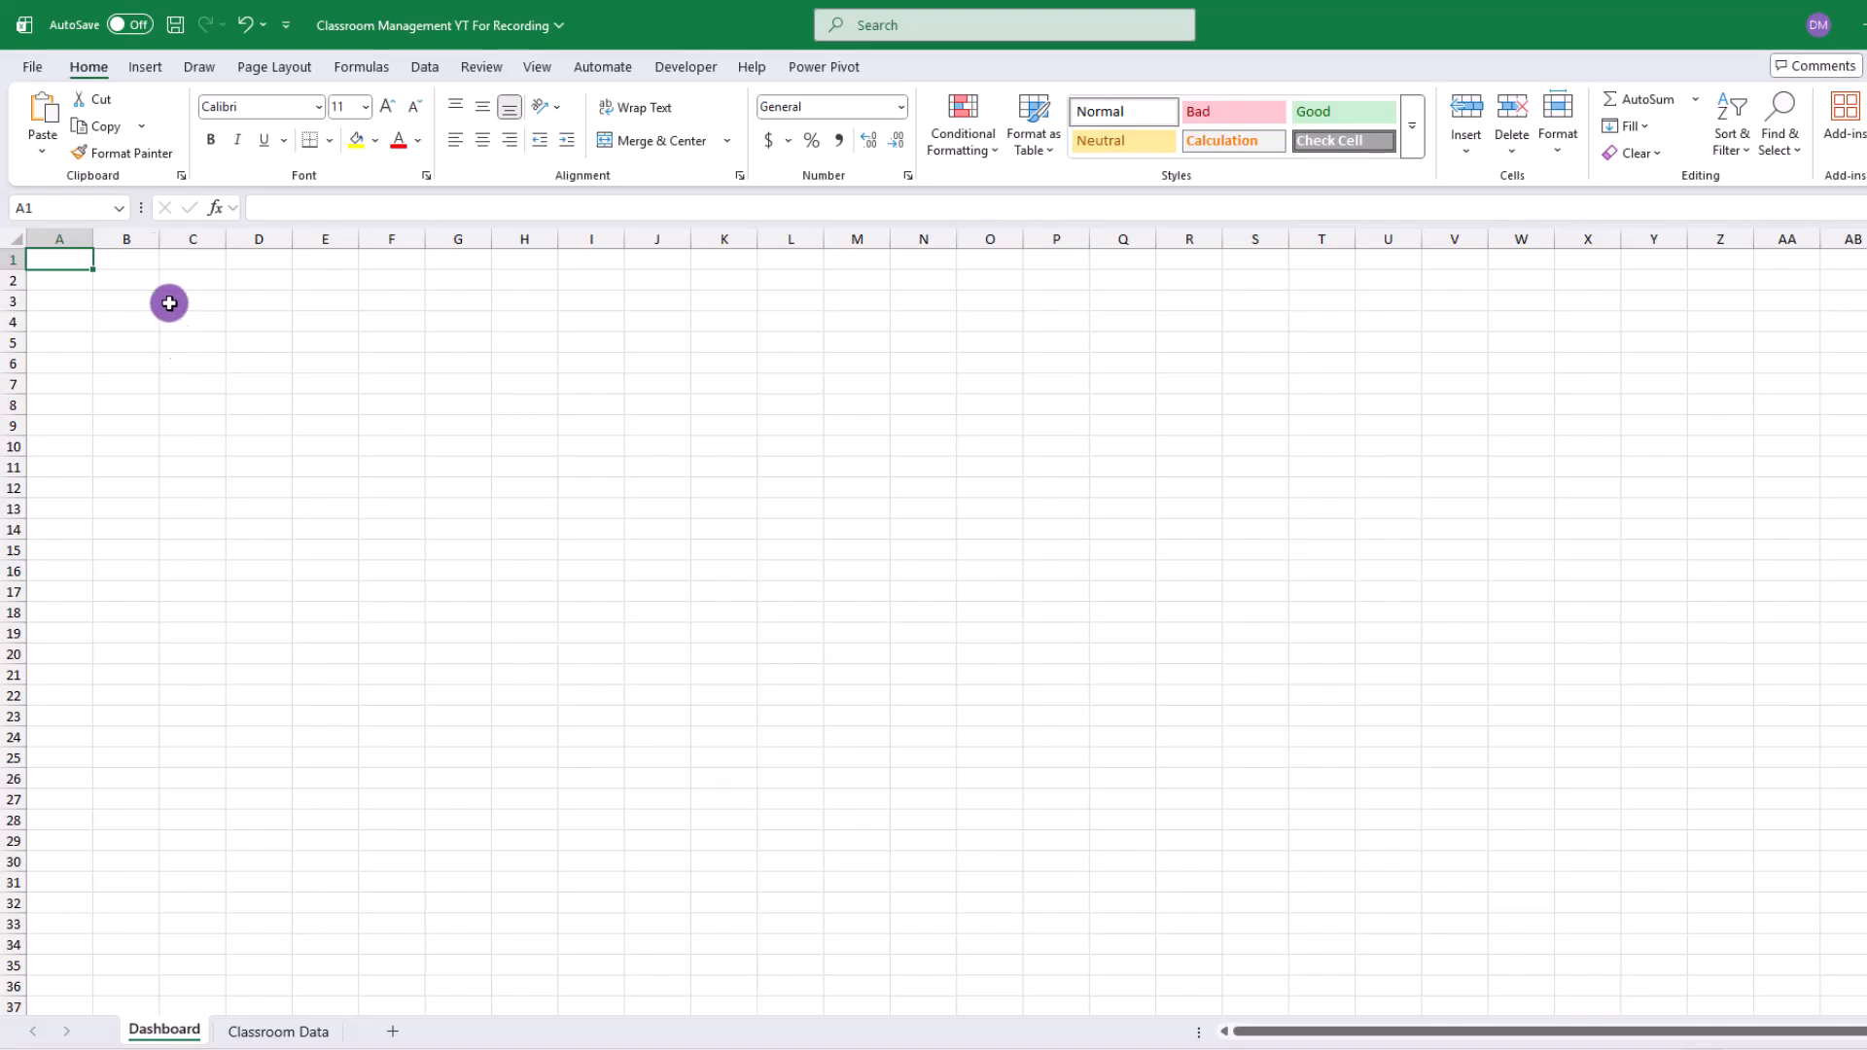
Step: Draw a rounded rectangle about 8.53" high and 15.08" wide as the dashboard background, with its corner rounding reduced
left_click(142, 68)
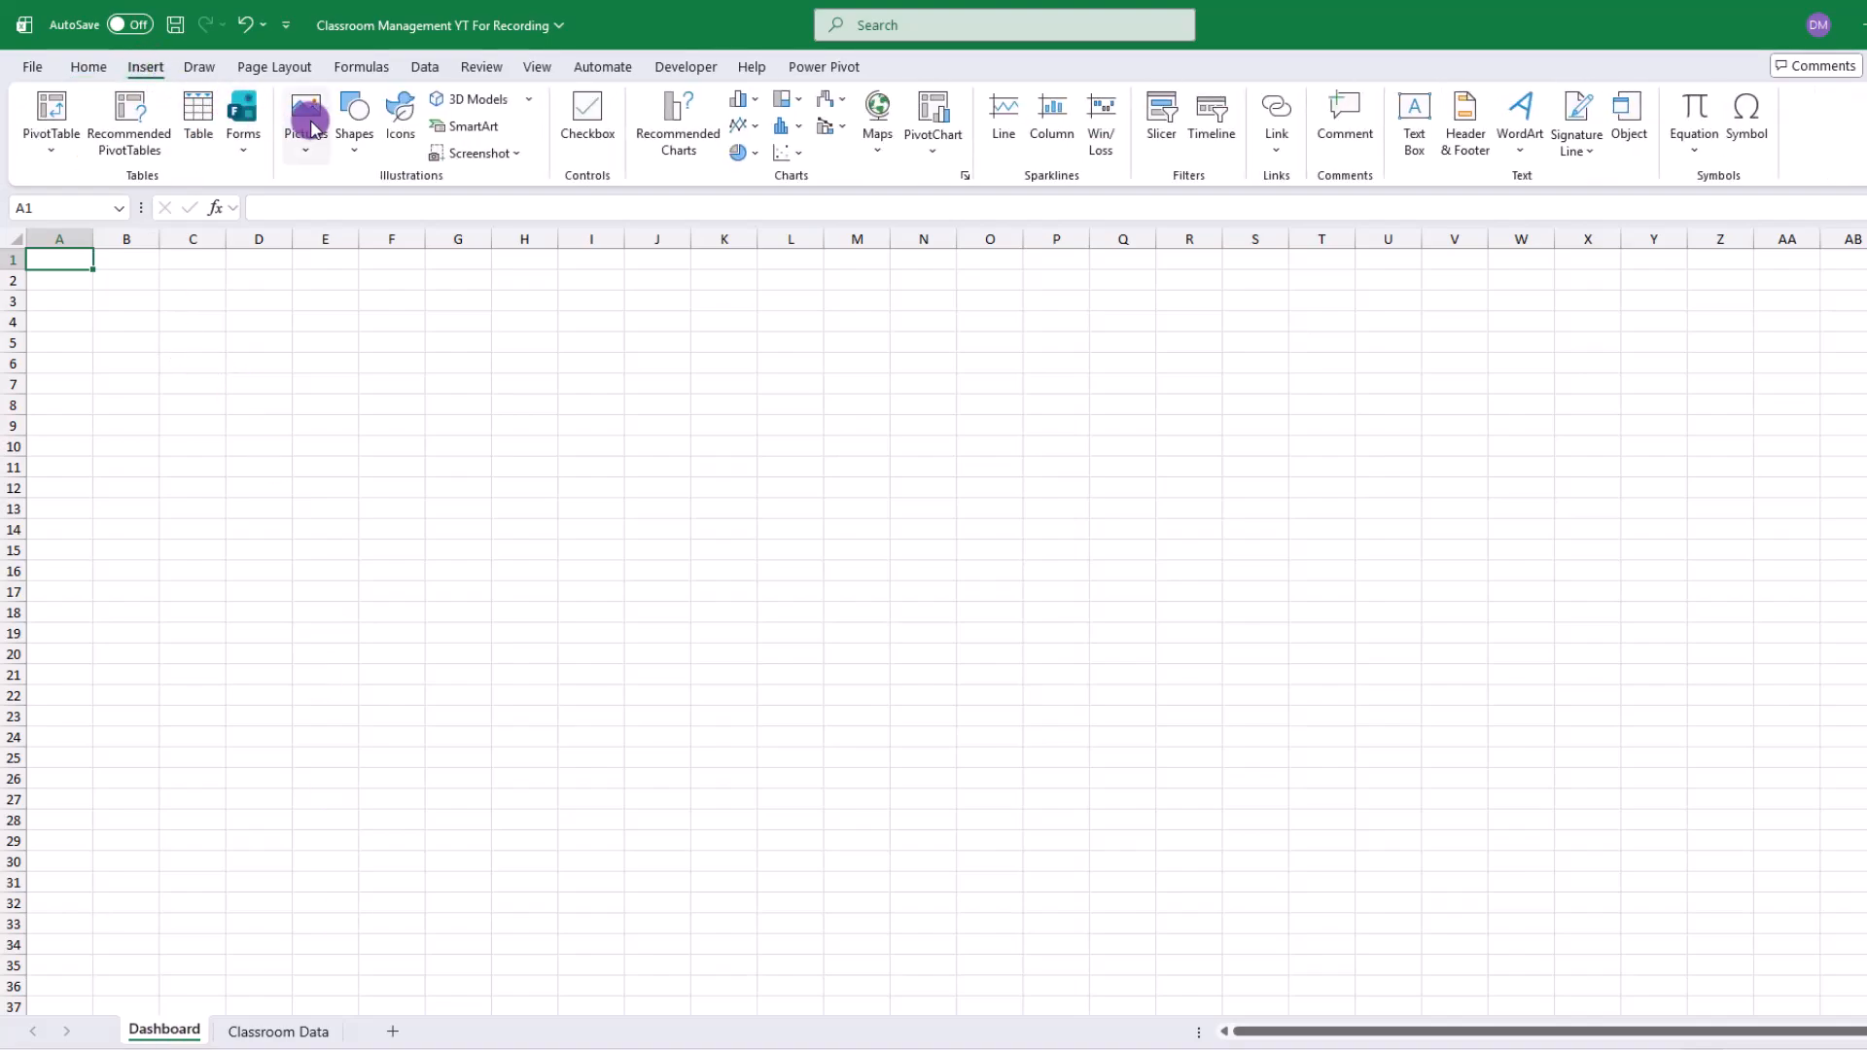
left_click(354, 146)
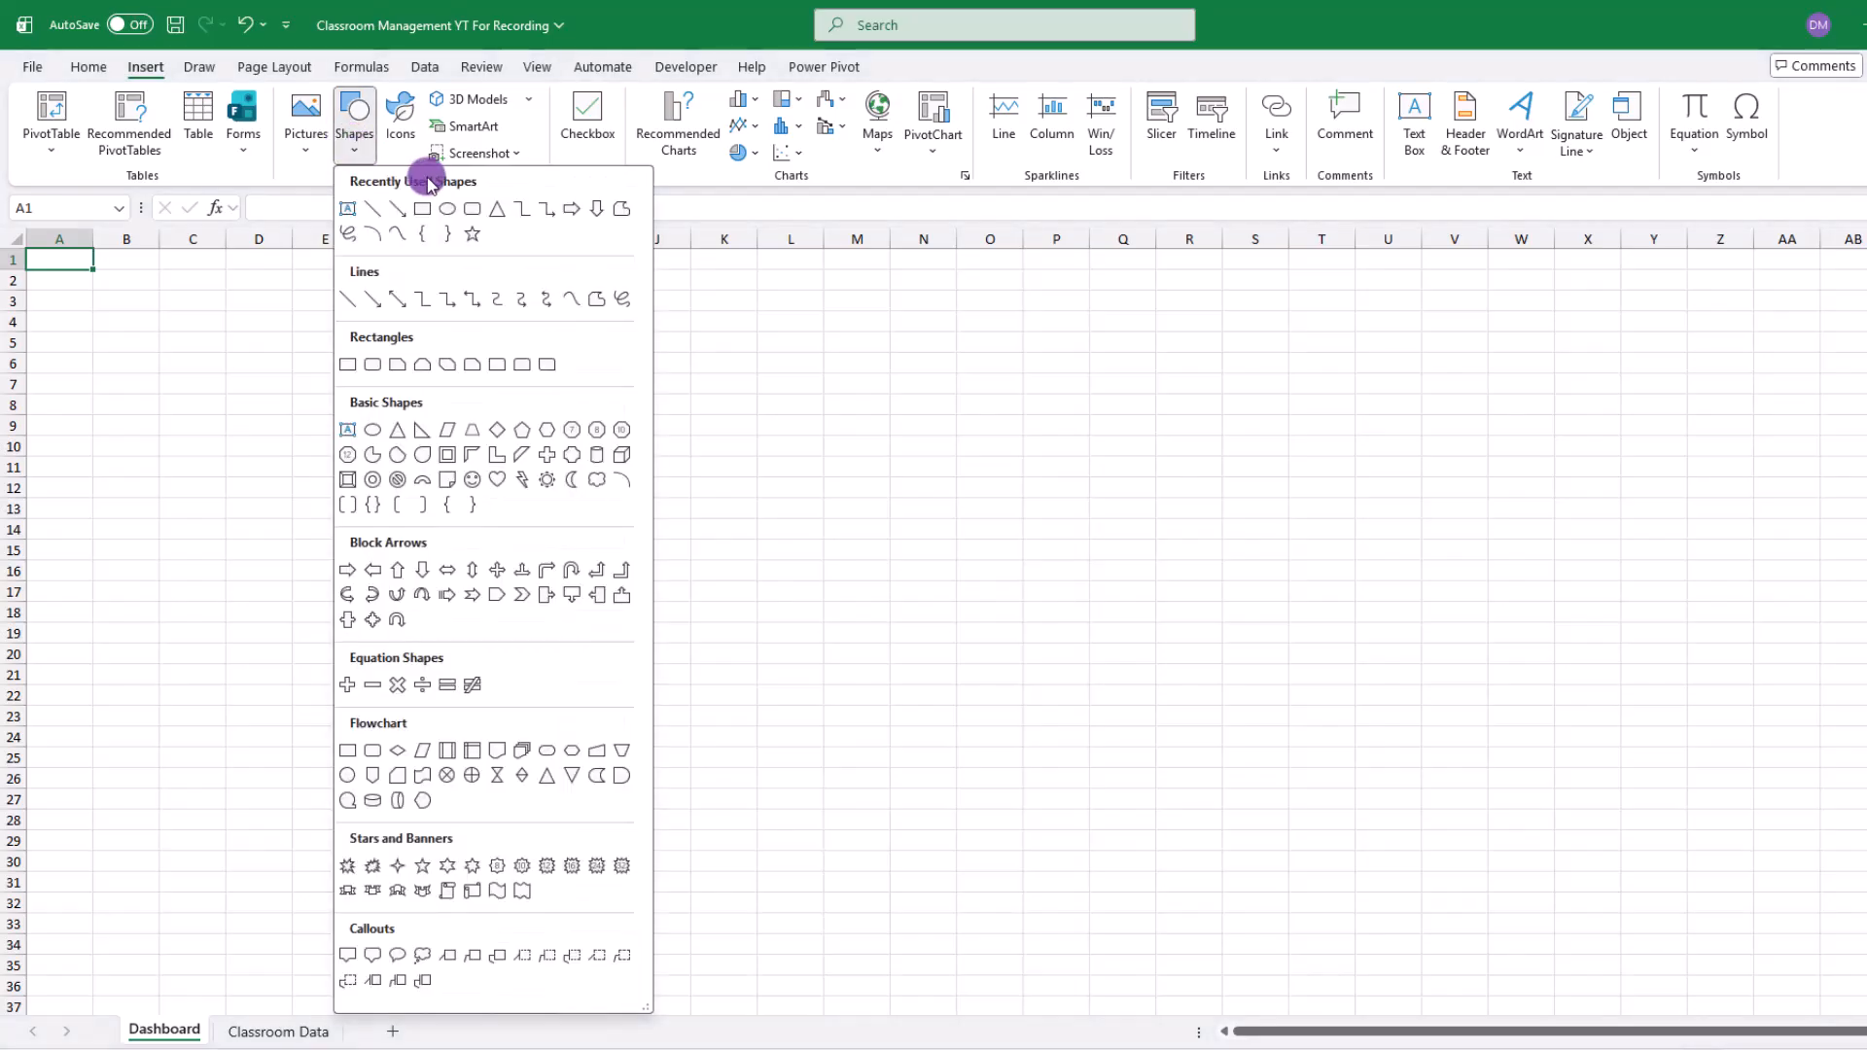
left_click(469, 204)
left_click_drag(110, 283, 1558, 884)
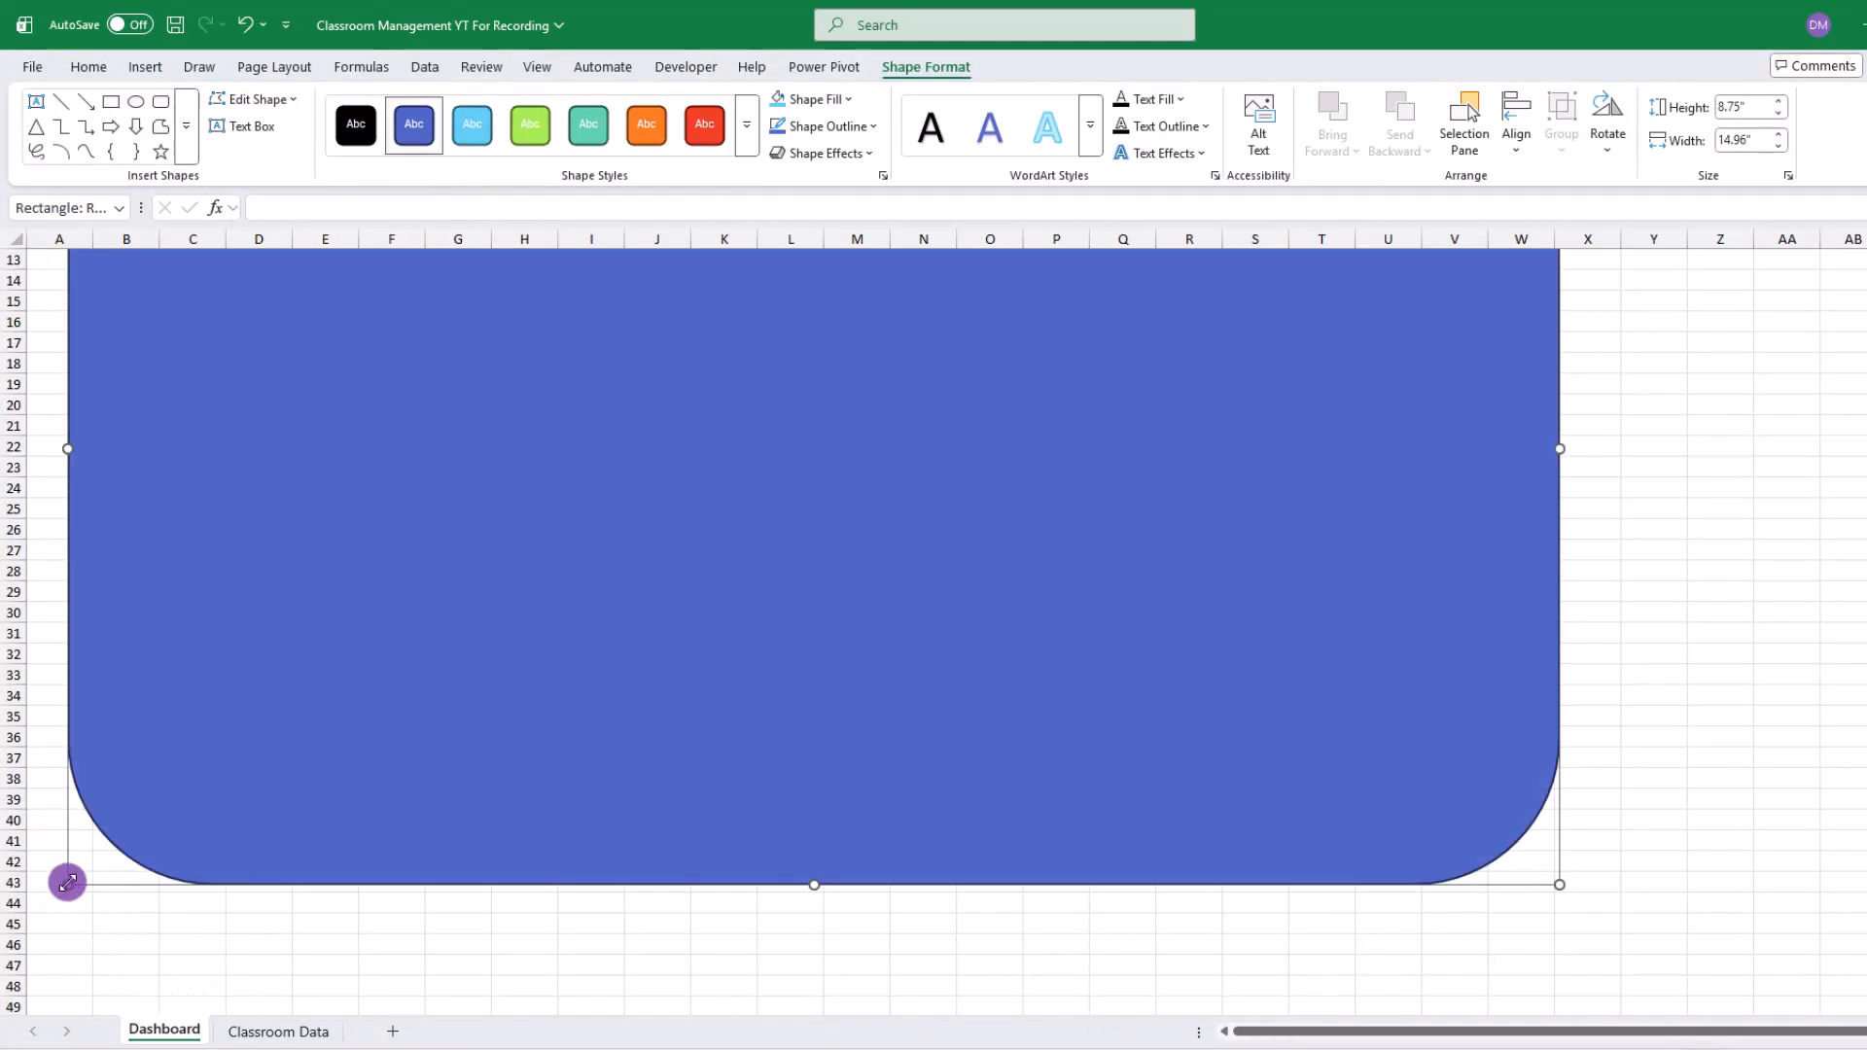
left_click_drag(67, 883, 56, 863)
scroll(243, 773, "up", 4)
left_click_drag(195, 261, 79, 264)
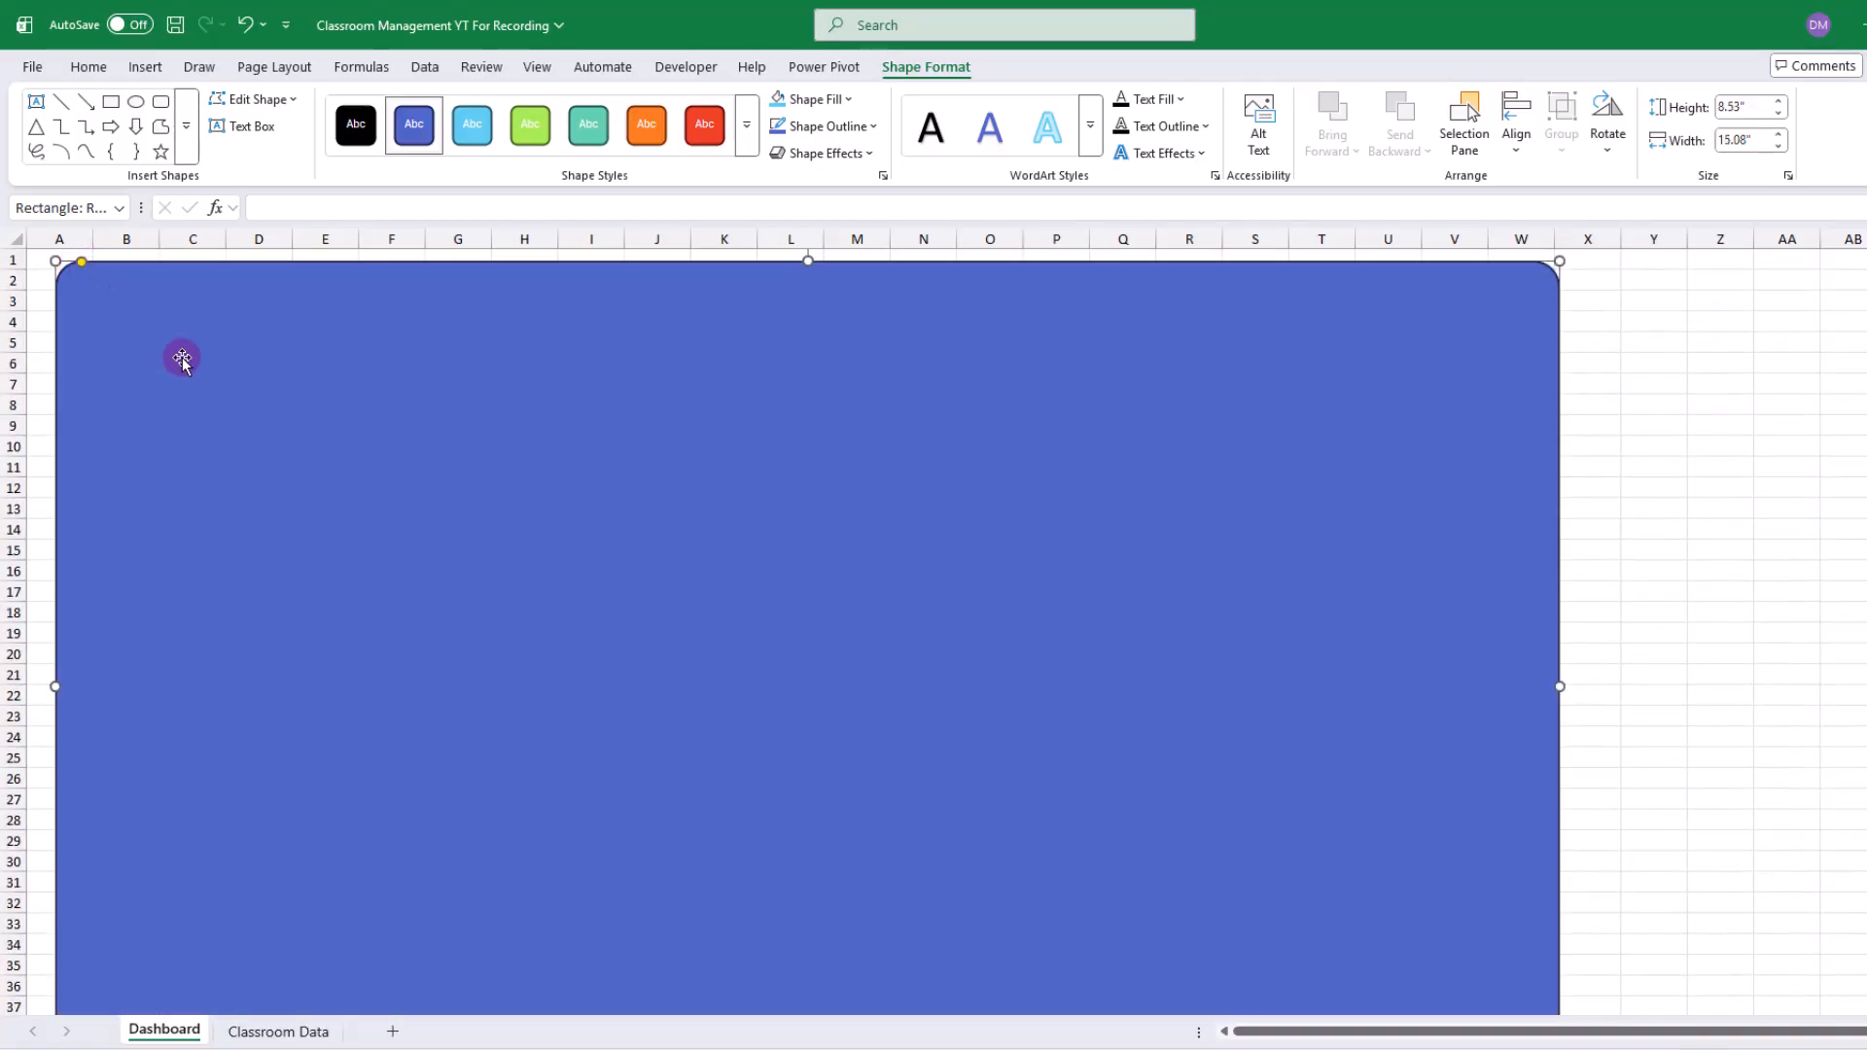
Step: Duplicate the background rectangle and give the copy a white fill with no outline
left_click(49, 300)
left_click(112, 301)
key("ctrl+d")
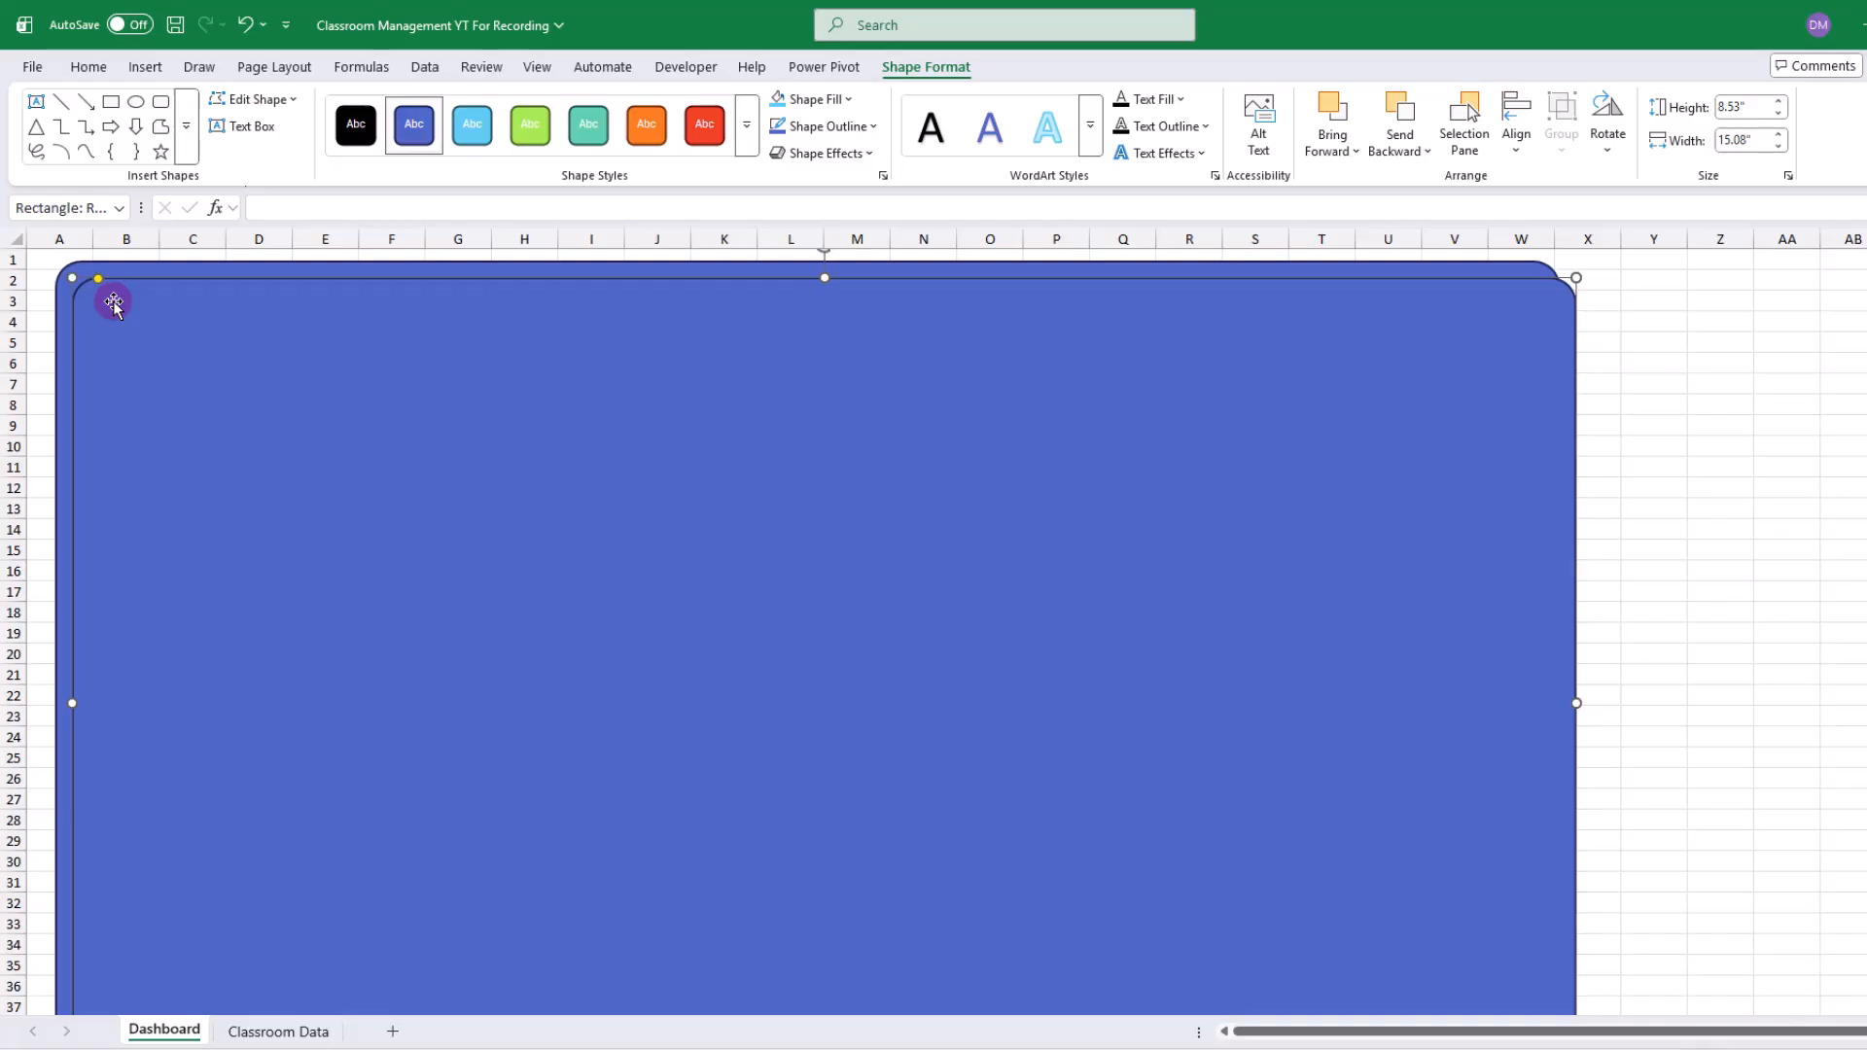
left_click(807, 99)
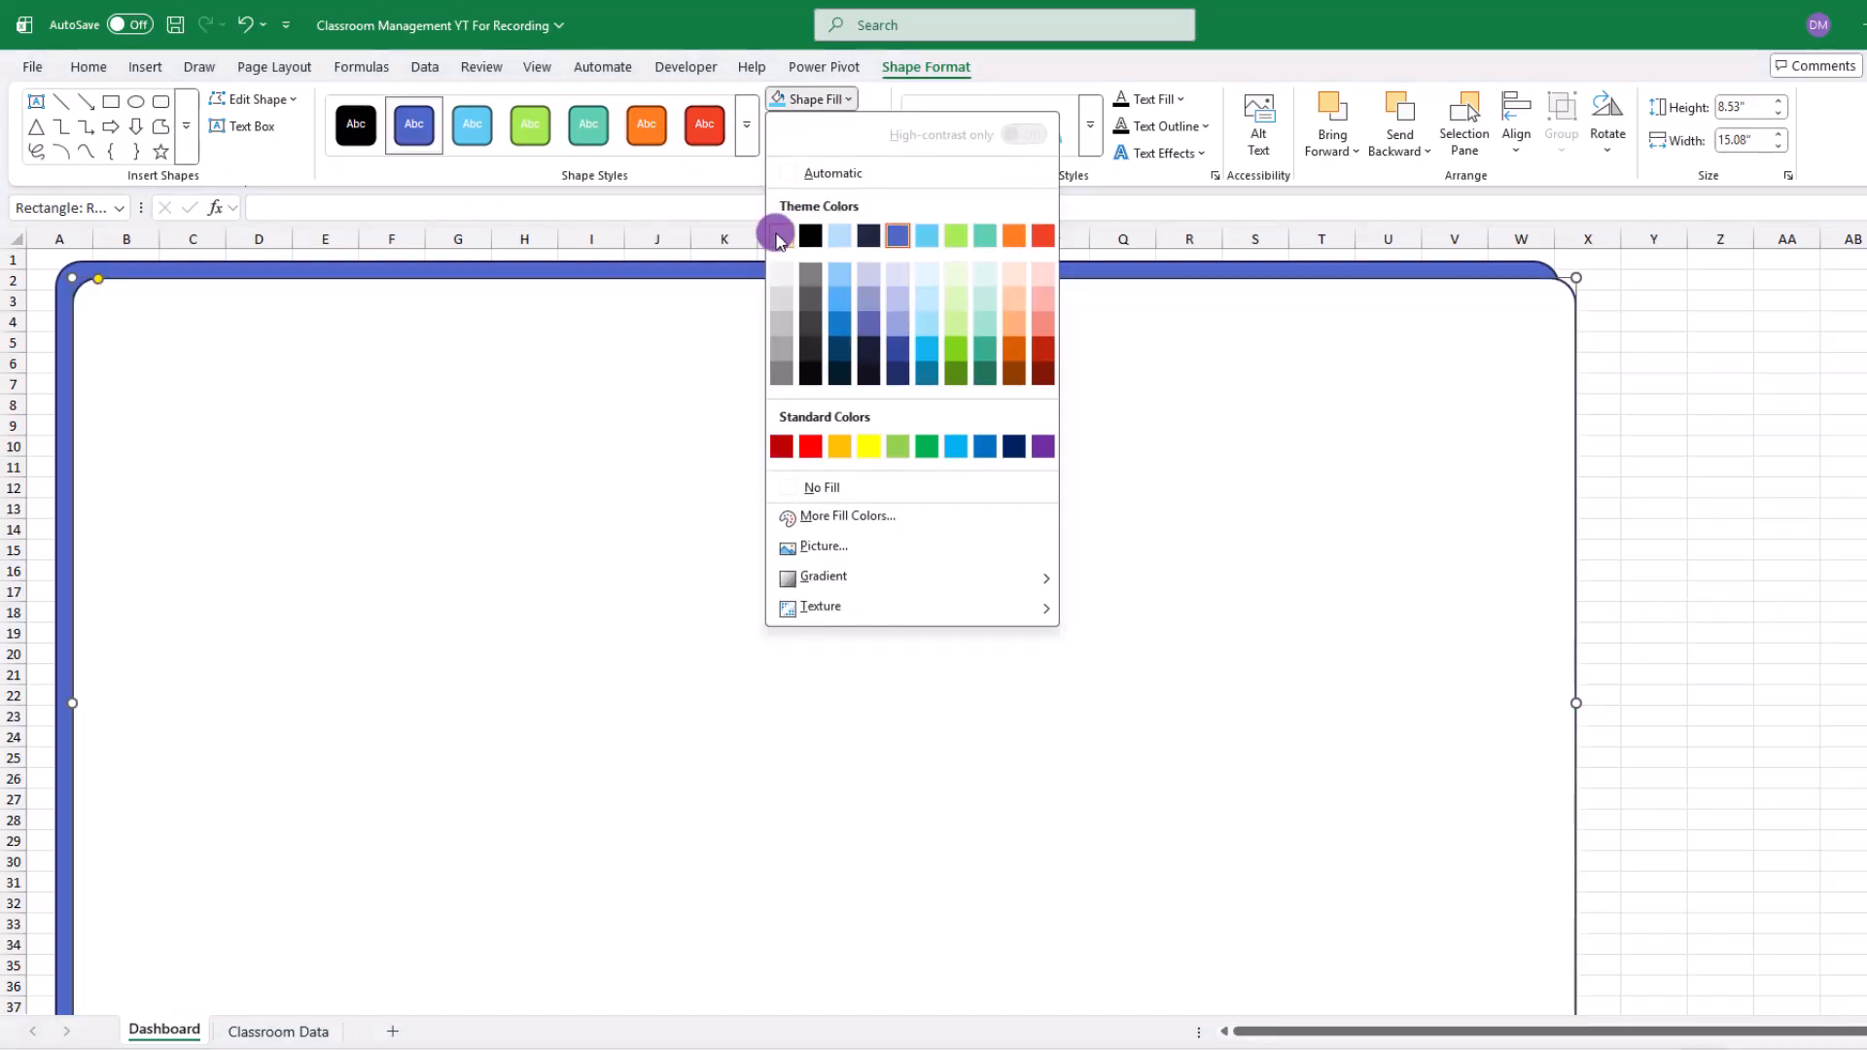
left_click(782, 236)
left_click(854, 126)
left_click(791, 514)
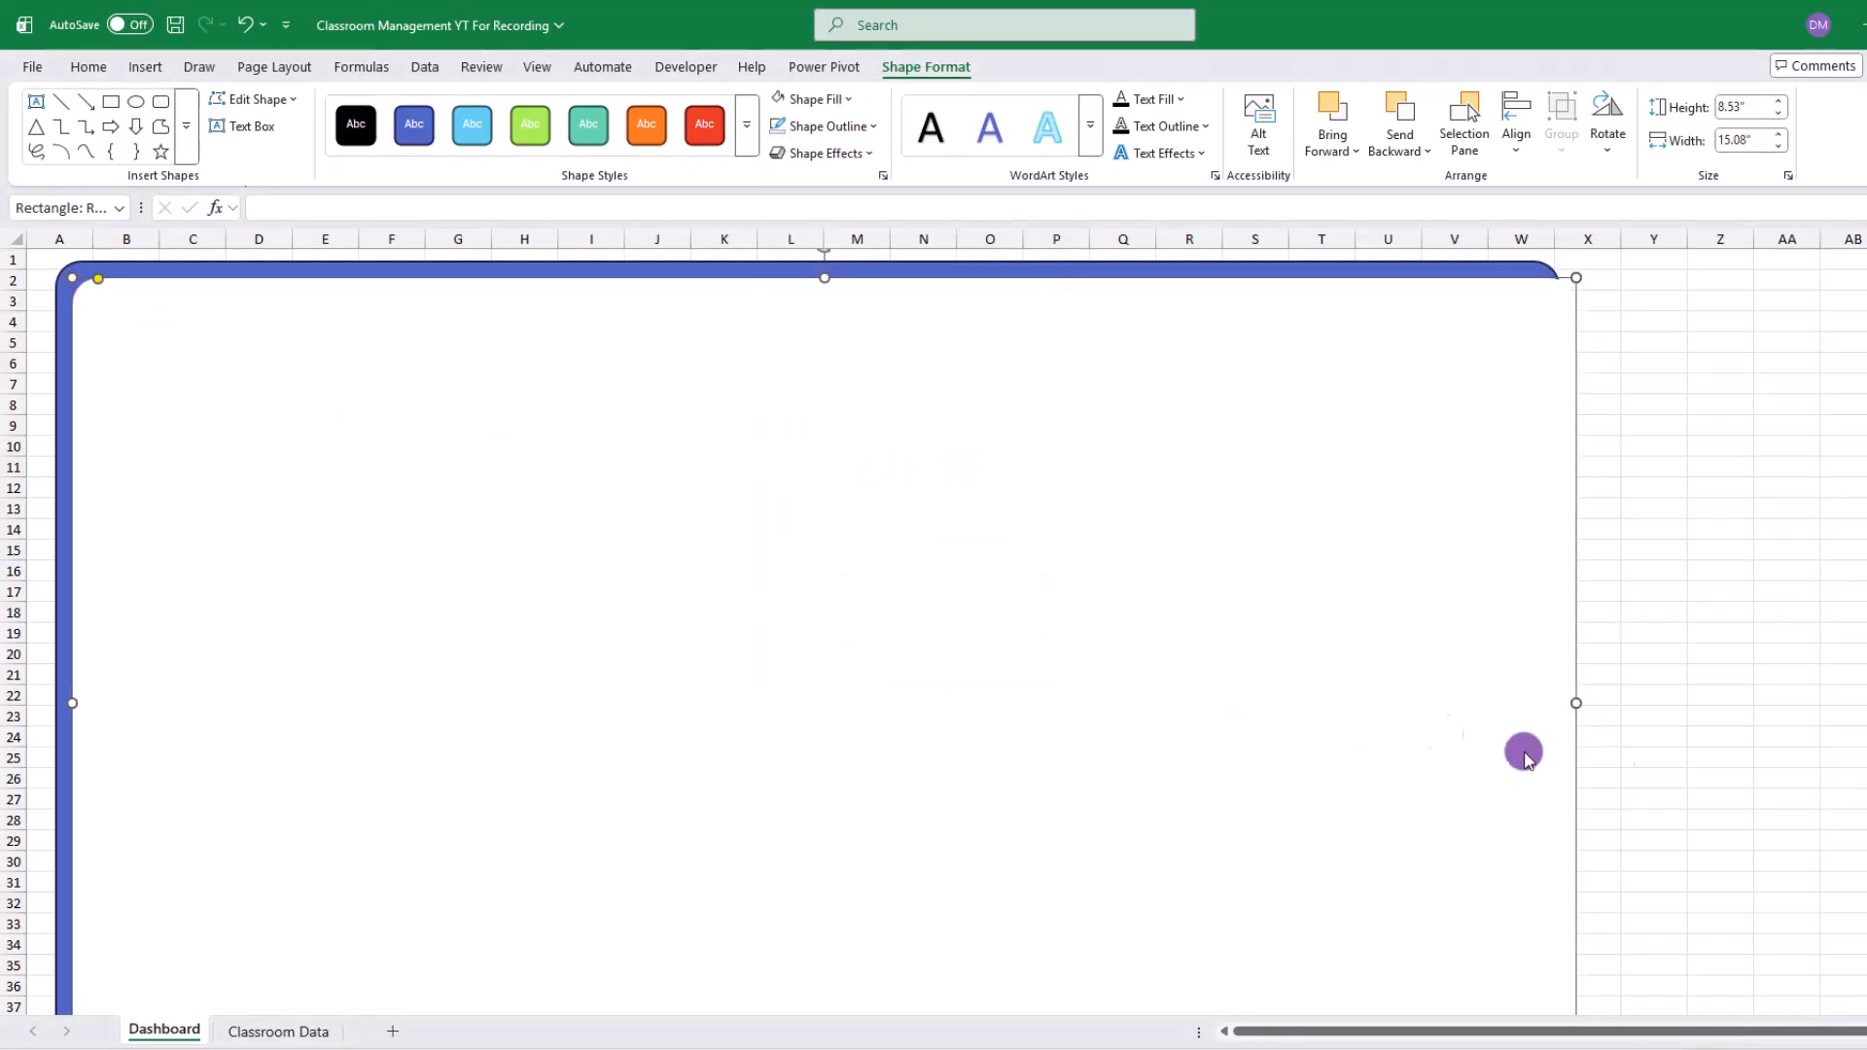
Step: Shrink the white rectangle to about 3.97" by 9.91" and place it over columns H to W near the background's lower edge
left_click_drag(74, 280, 516, 713)
scroll(778, 755, "down", 3)
left_click_drag(768, 683, 704, 617)
left_click_drag(449, 875, 516, 838)
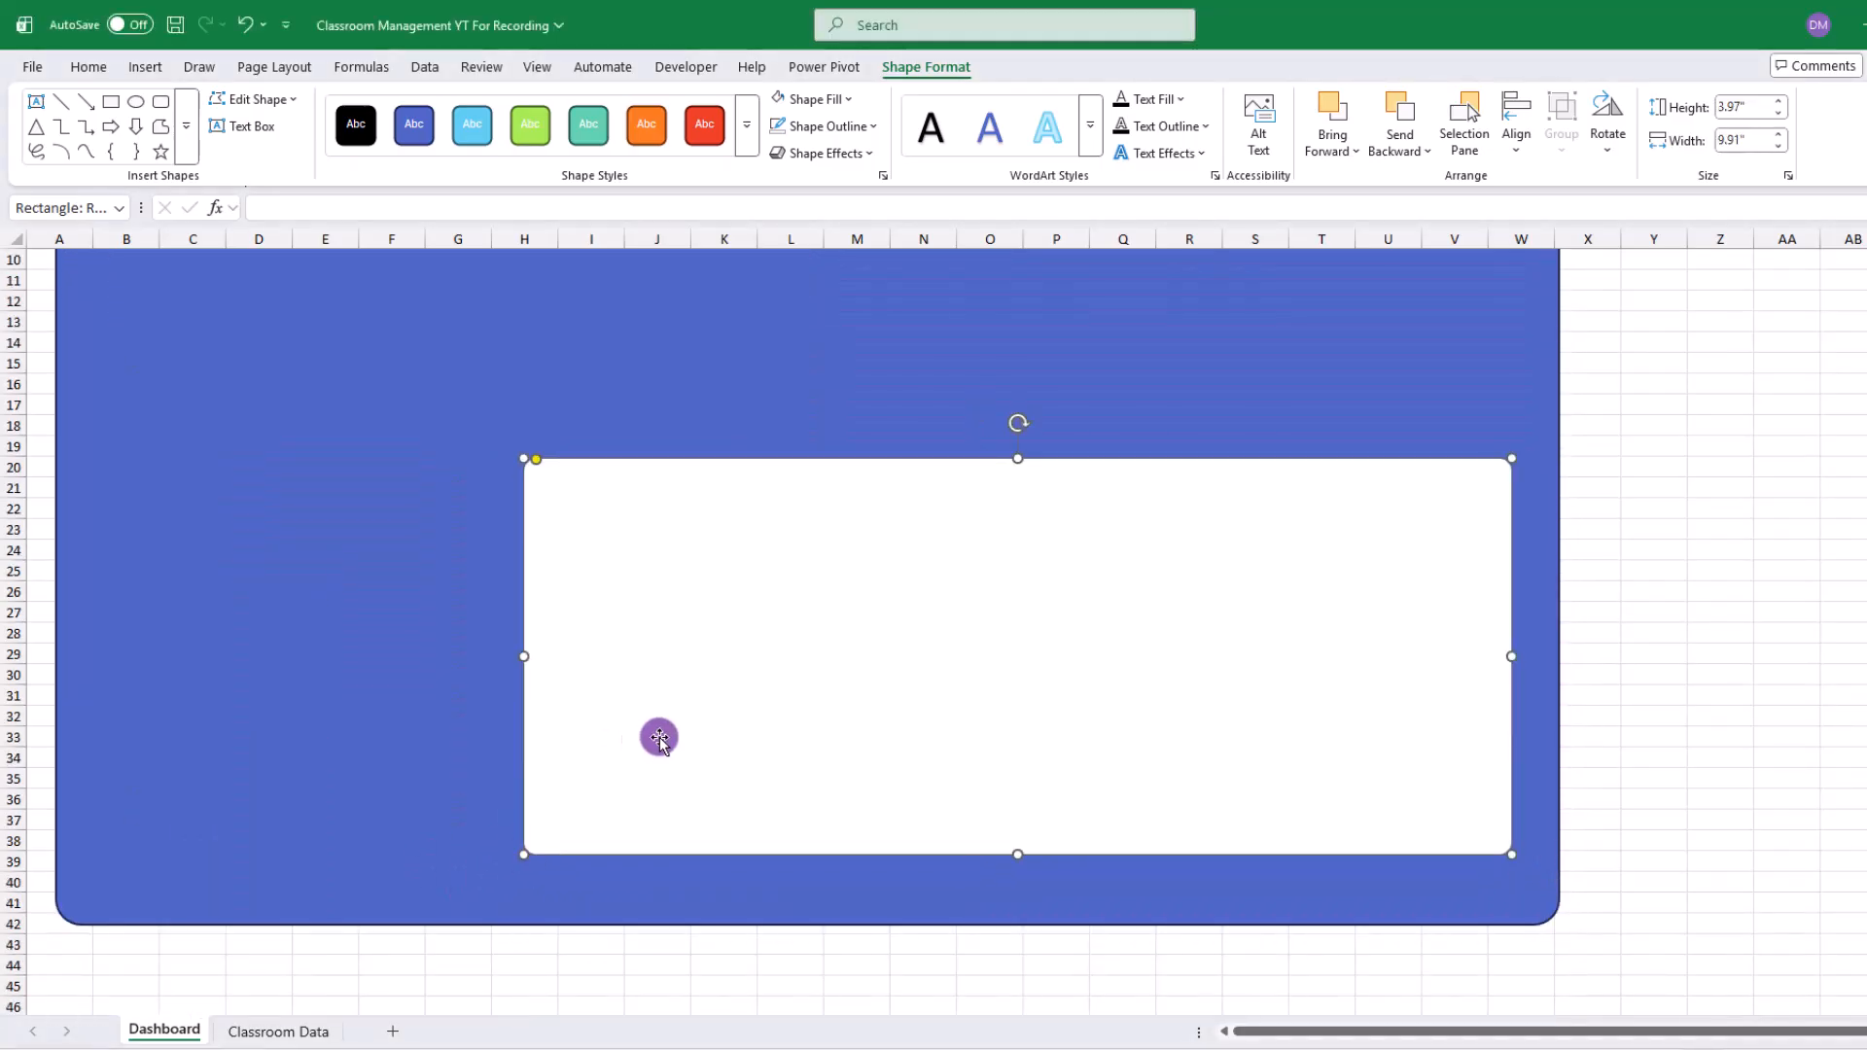
Step: Copy the white panel above itself, shrink the copy to about 3.24" by 5.31", and duplicate it alongside over columns P to W
scroll(678, 768, "up", 3)
left_click_drag(791, 784, 719, 418)
left_click_drag(1415, 690, 956, 617)
left_click_drag(719, 538, 1151, 574)
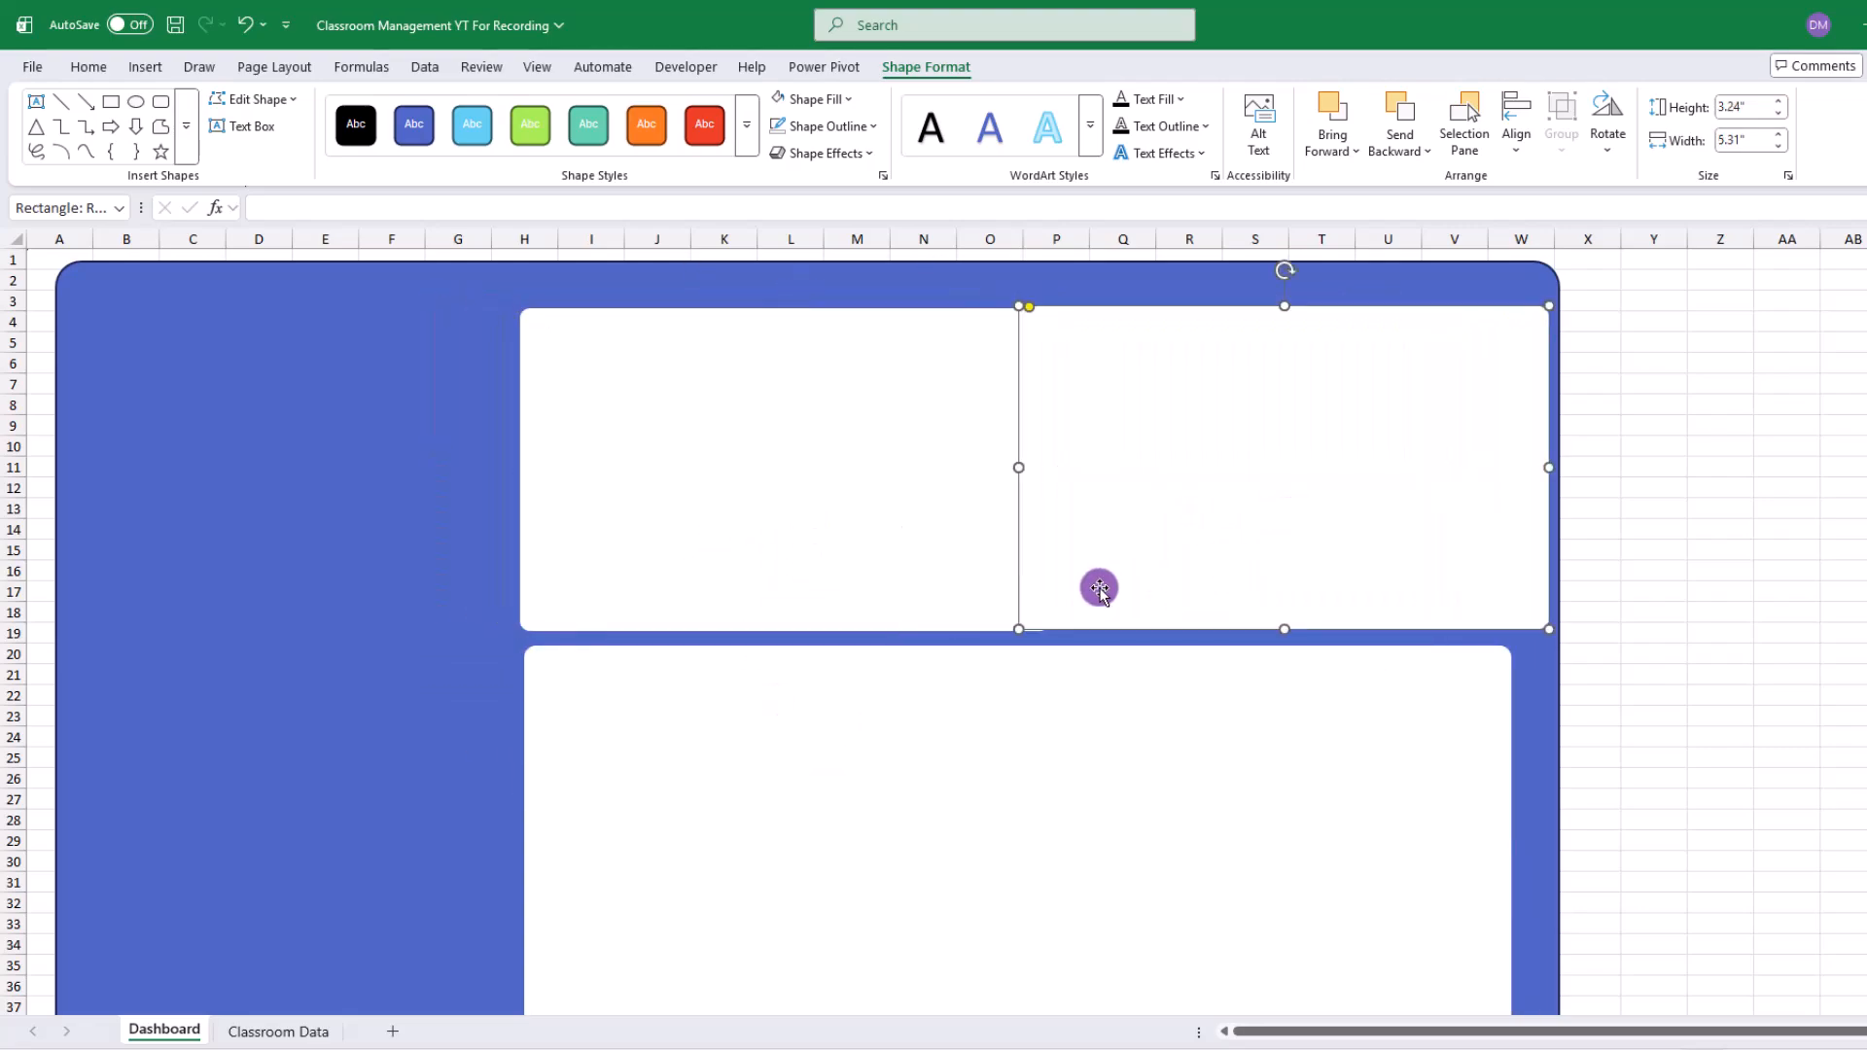
Step: Resize and align the two upper white panels so they sit side by side above the wide panel with a gap between them
left_click_drag(1018, 629, 1118, 615)
left_click_drag(1249, 557, 1233, 573)
left_click_drag(844, 479, 847, 481)
left_click_drag(1052, 310, 1043, 343)
left_click(1209, 393)
left_click_drag(1209, 393, 1203, 405)
left_click_drag(1095, 335, 1115, 356)
left_click_drag(1253, 498, 1236, 488)
left_click(1313, 733)
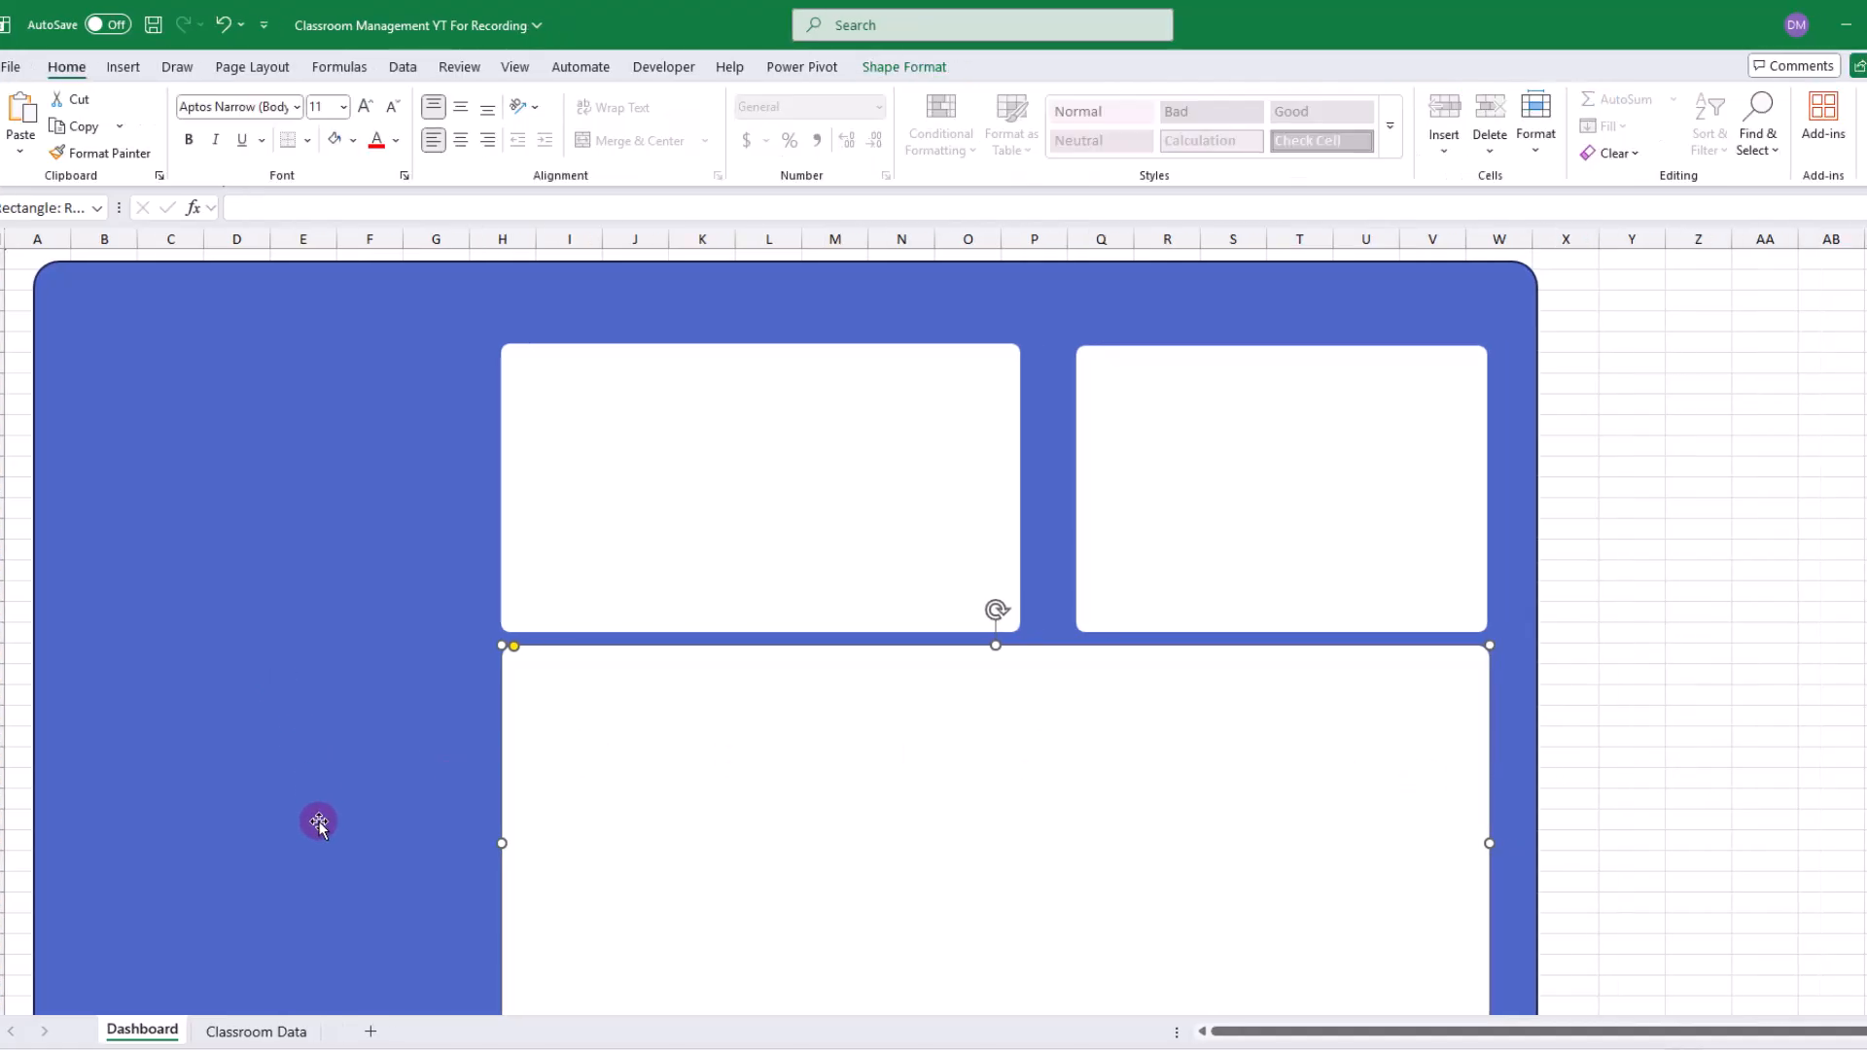
Step: Convert the student records on the Classroom Data sheet into a table with headers
left_click(266, 1032)
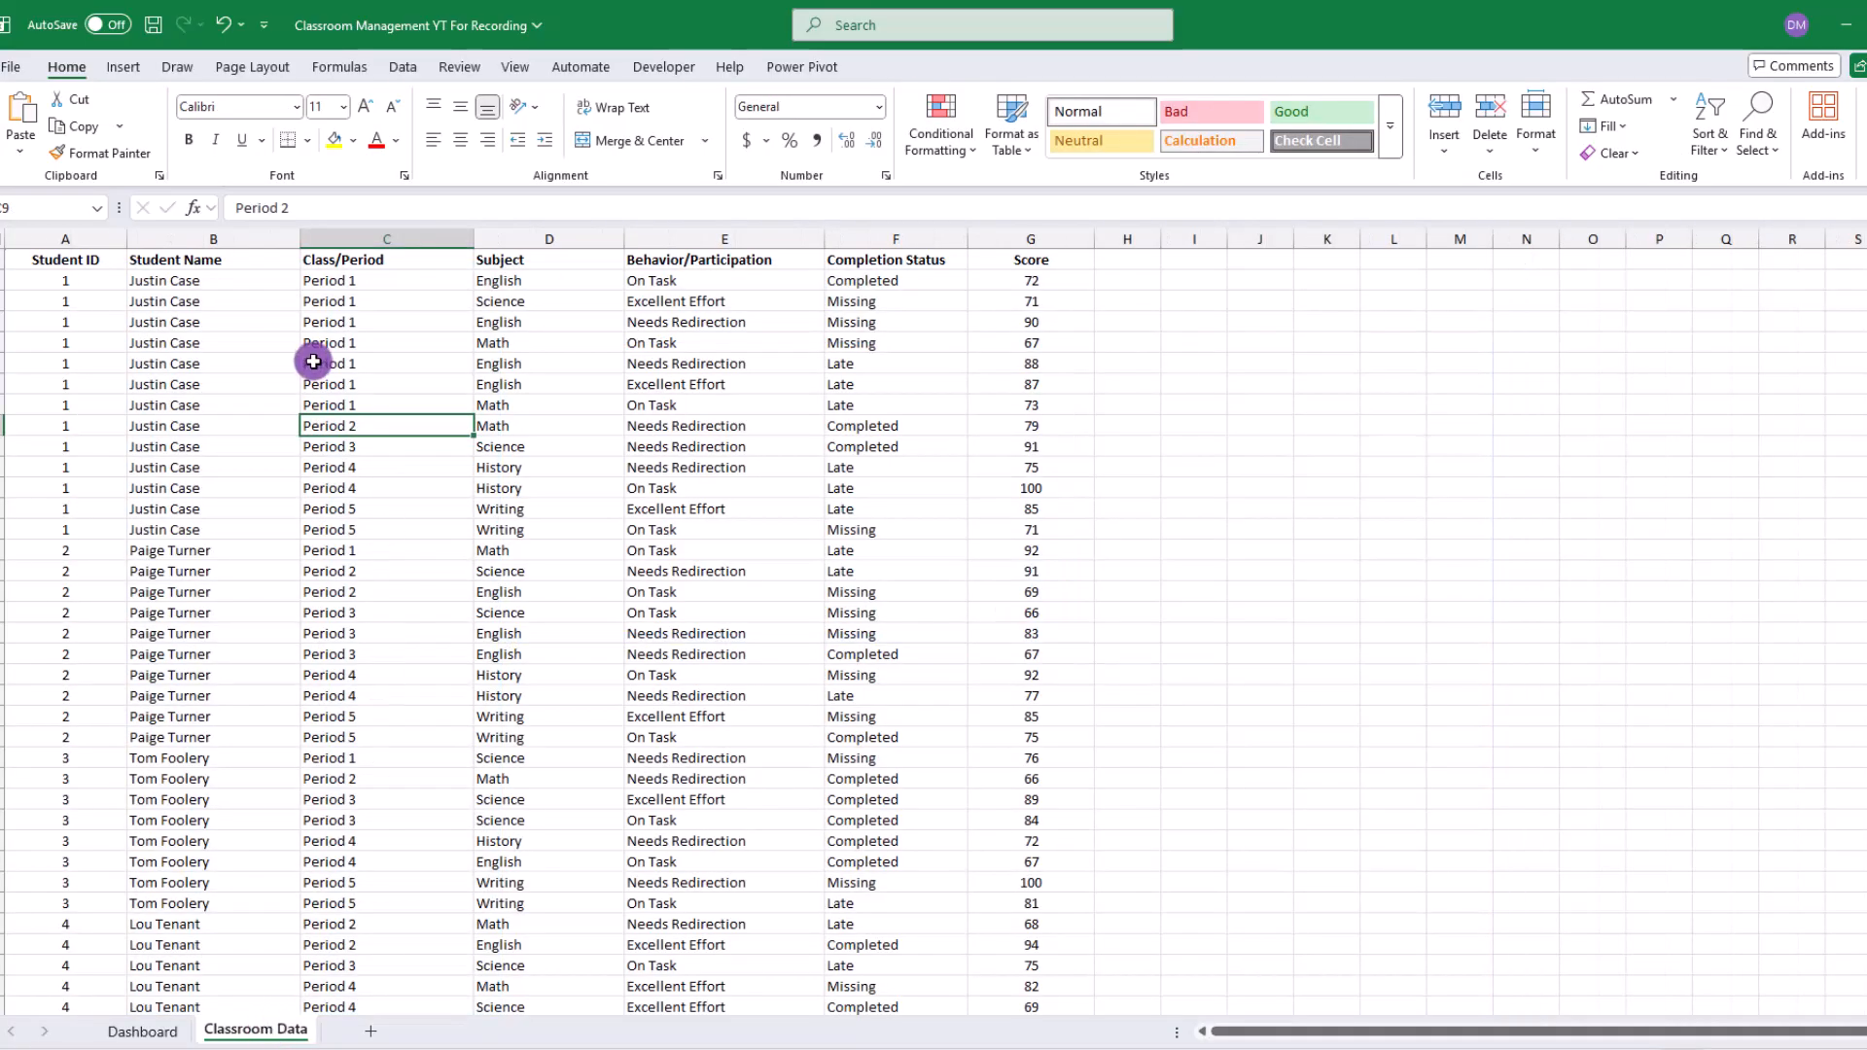
left_click(125, 68)
left_click(170, 114)
left_click(929, 600)
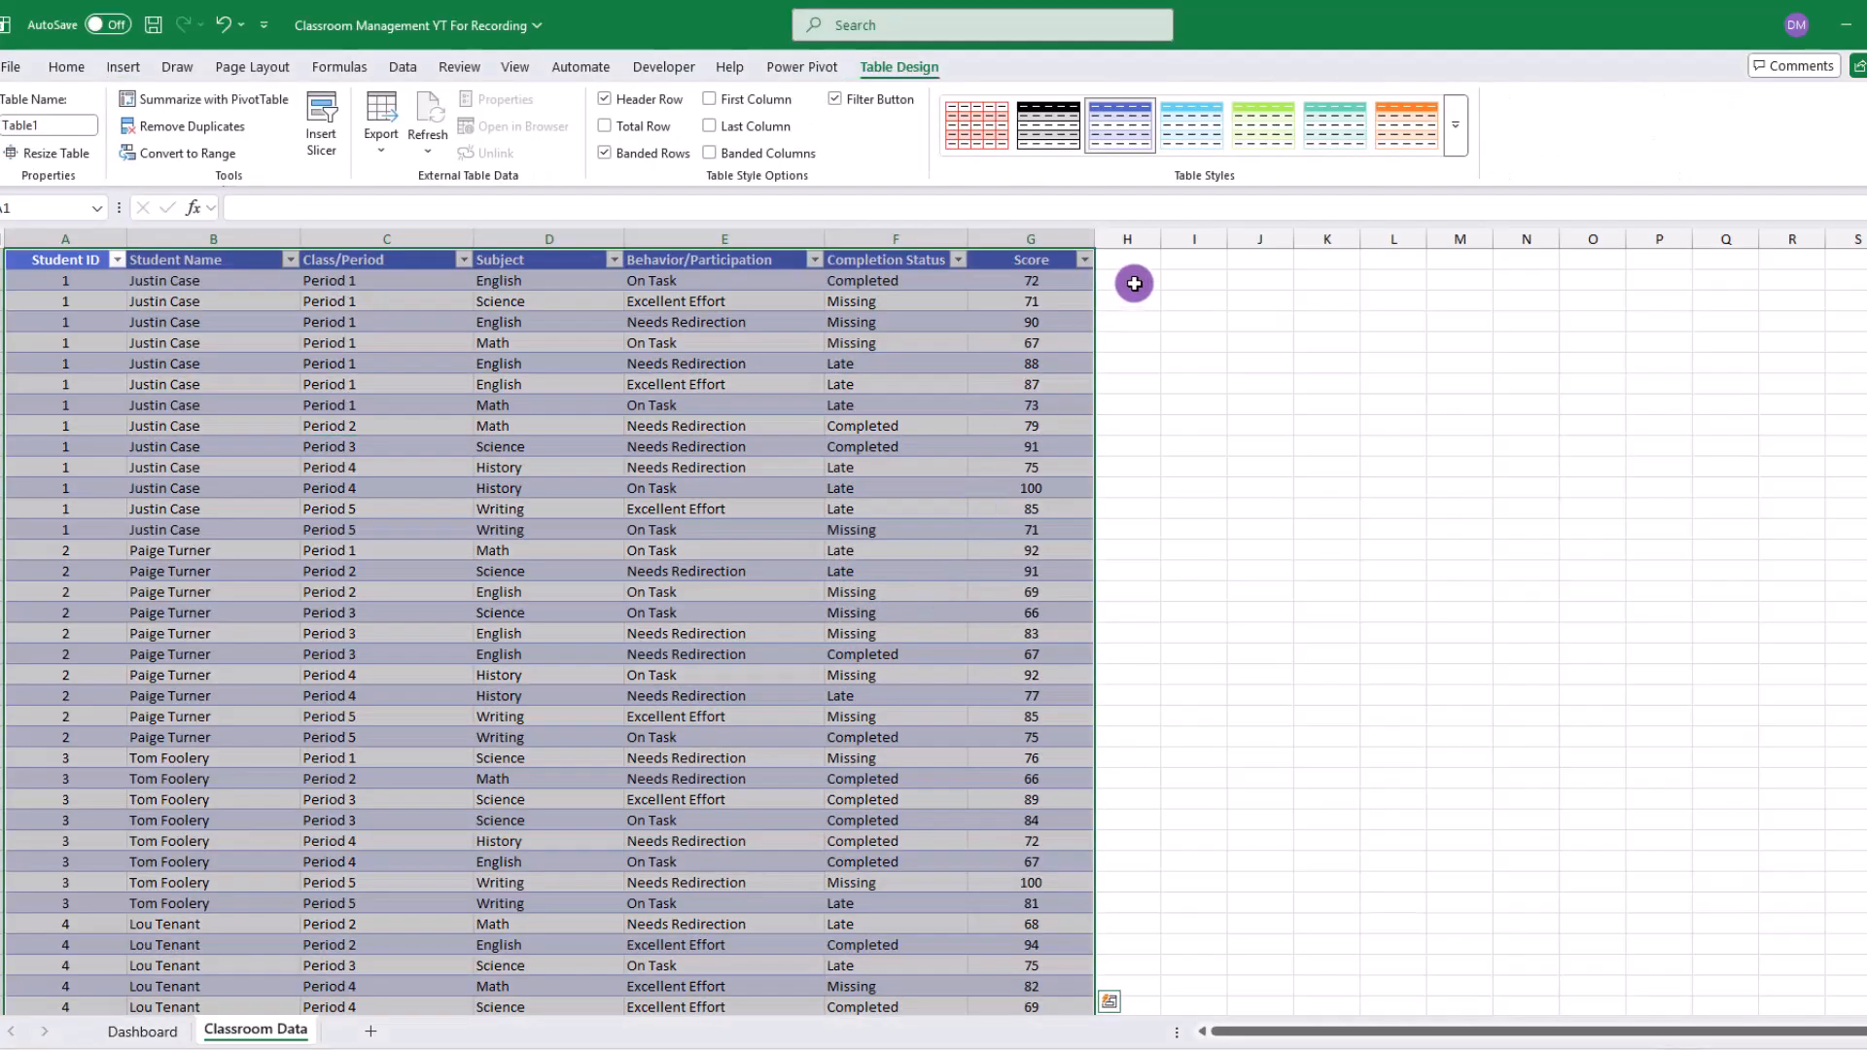
Step: Apply the plain, unshaded Light style to the student records table
left_click(1456, 143)
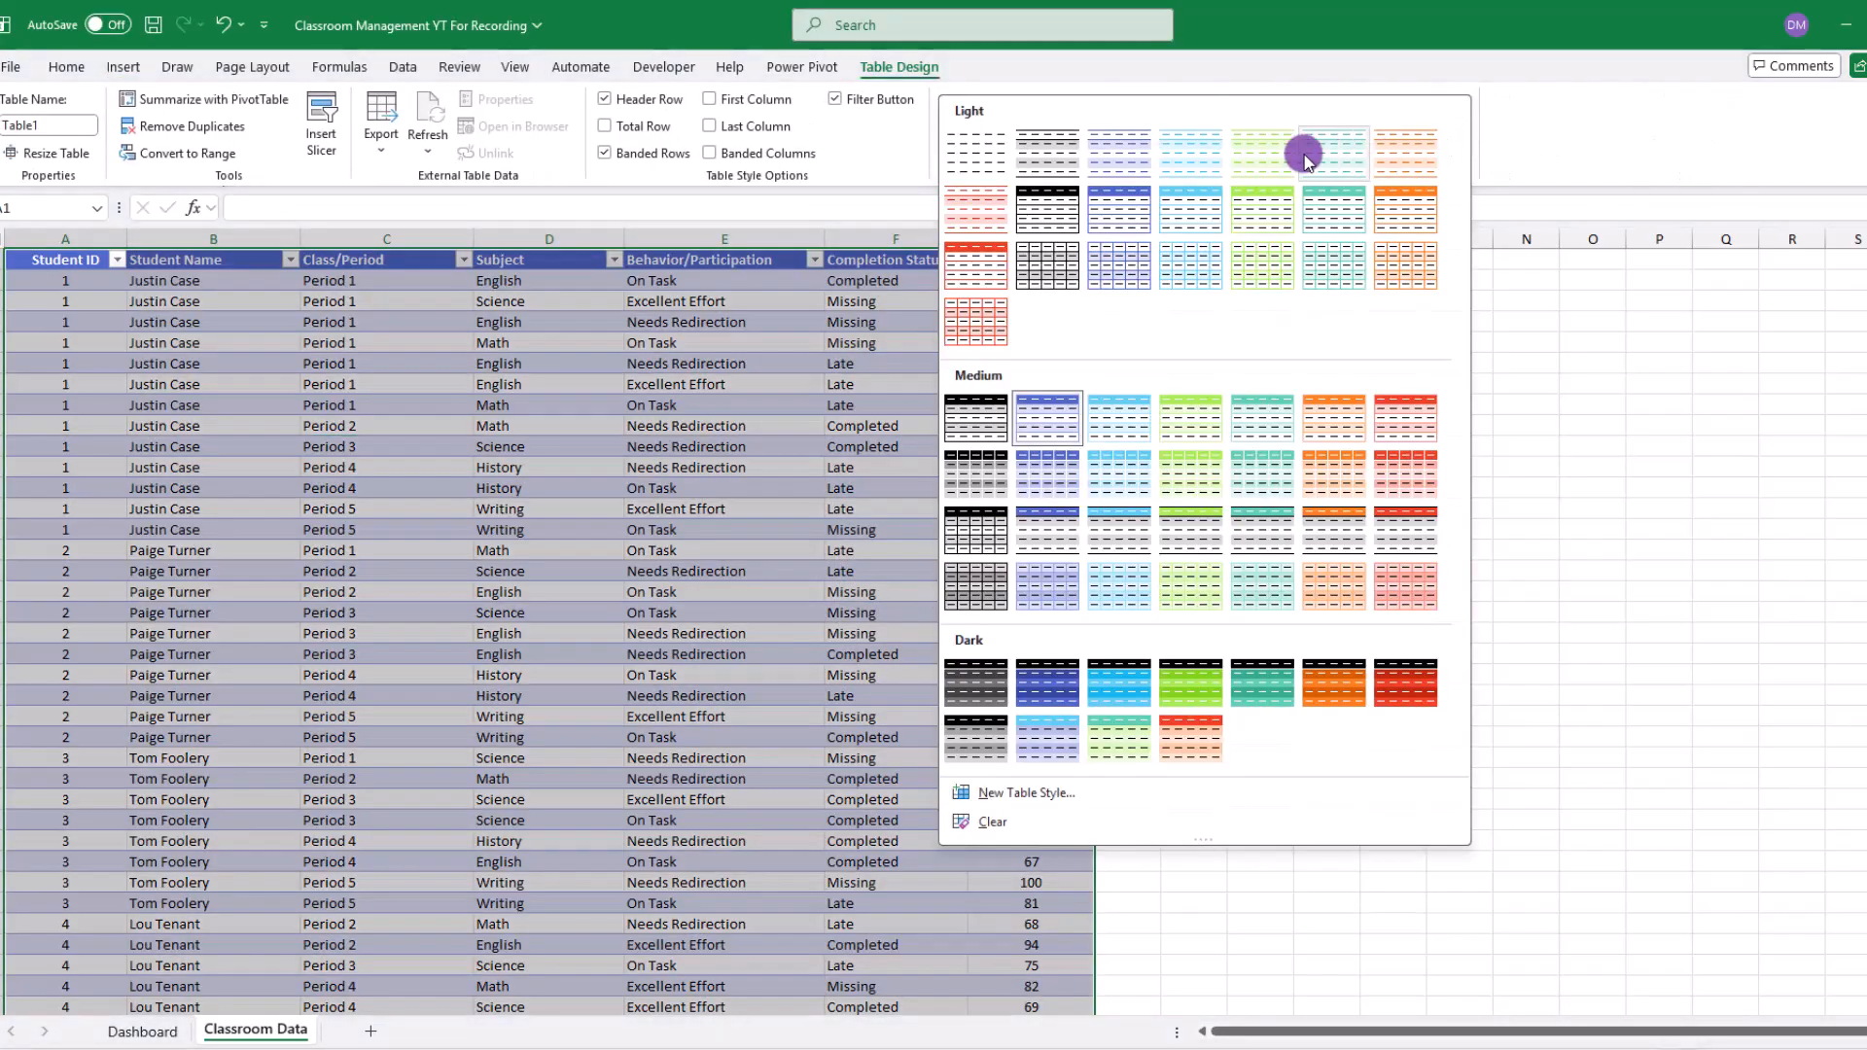
left_click(976, 151)
left_click(762, 429)
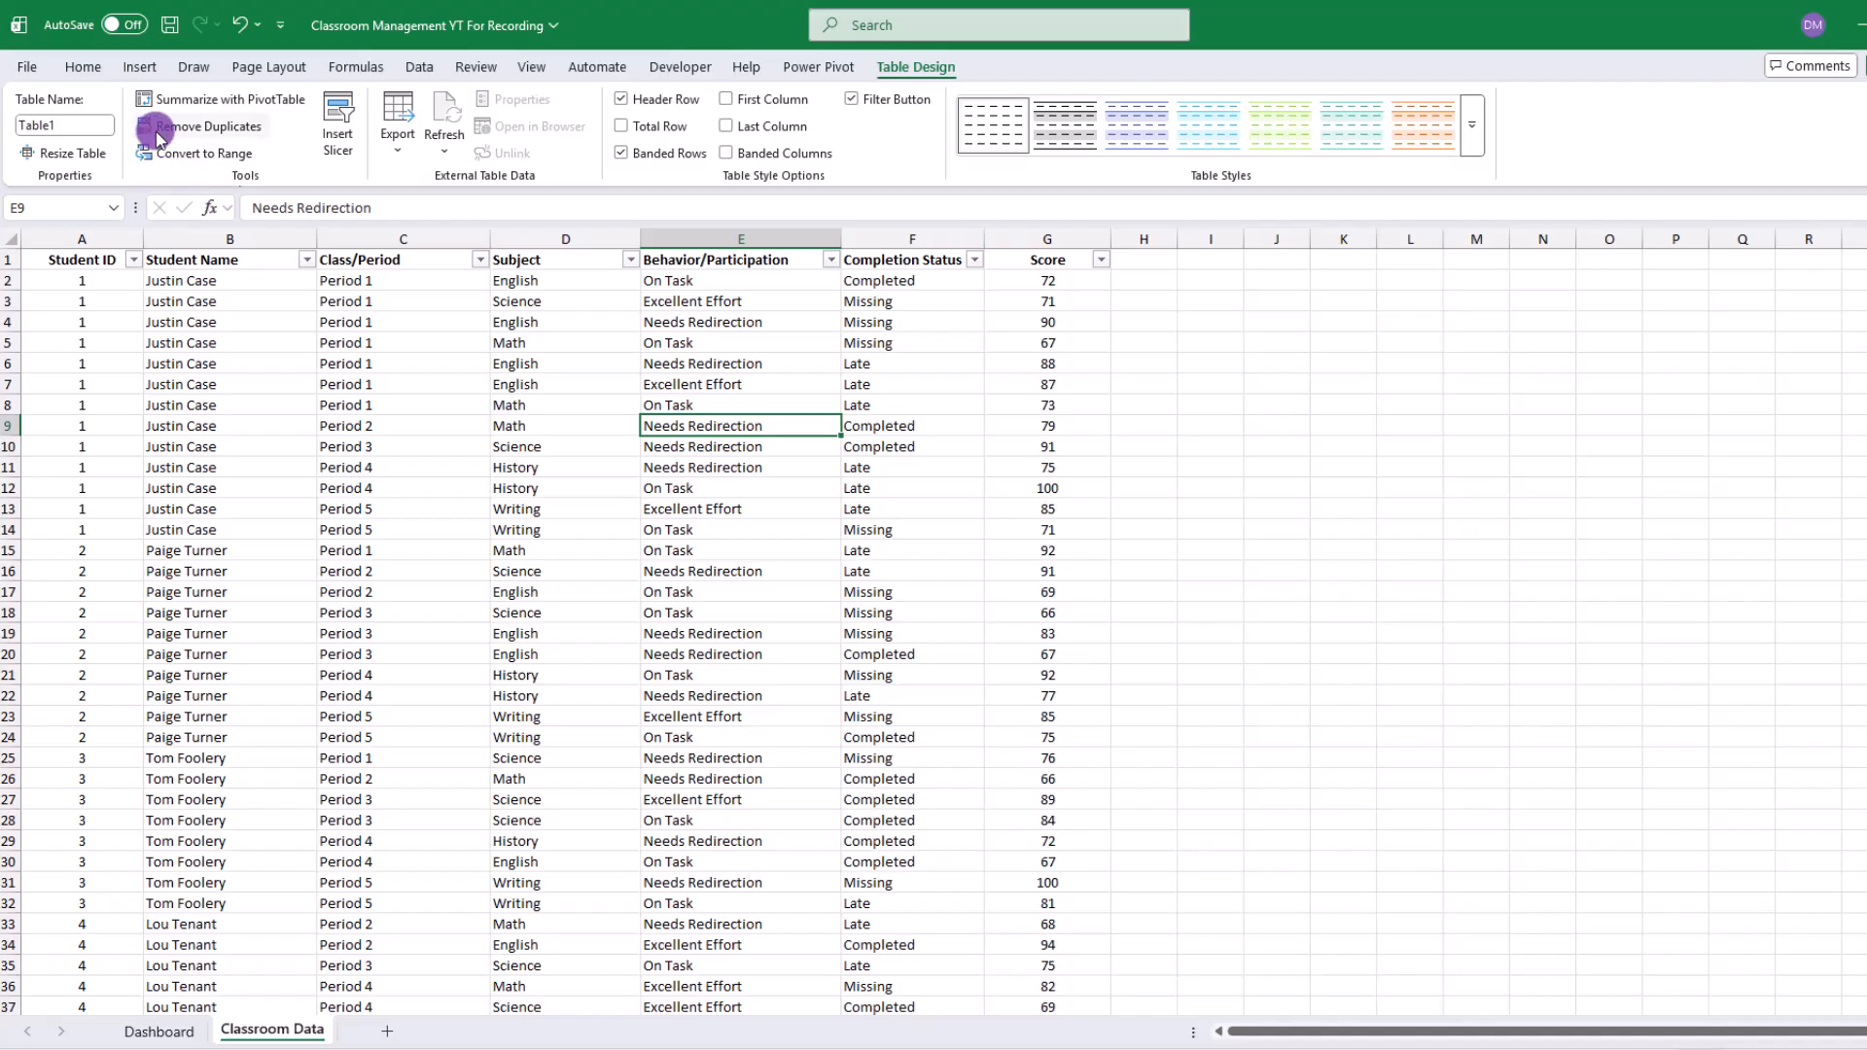
Step: Create a PivotTable from Table1 on a new worksheet, adding the data to the Data Model, and rename that sheet Pivot Tables
left_click(140, 70)
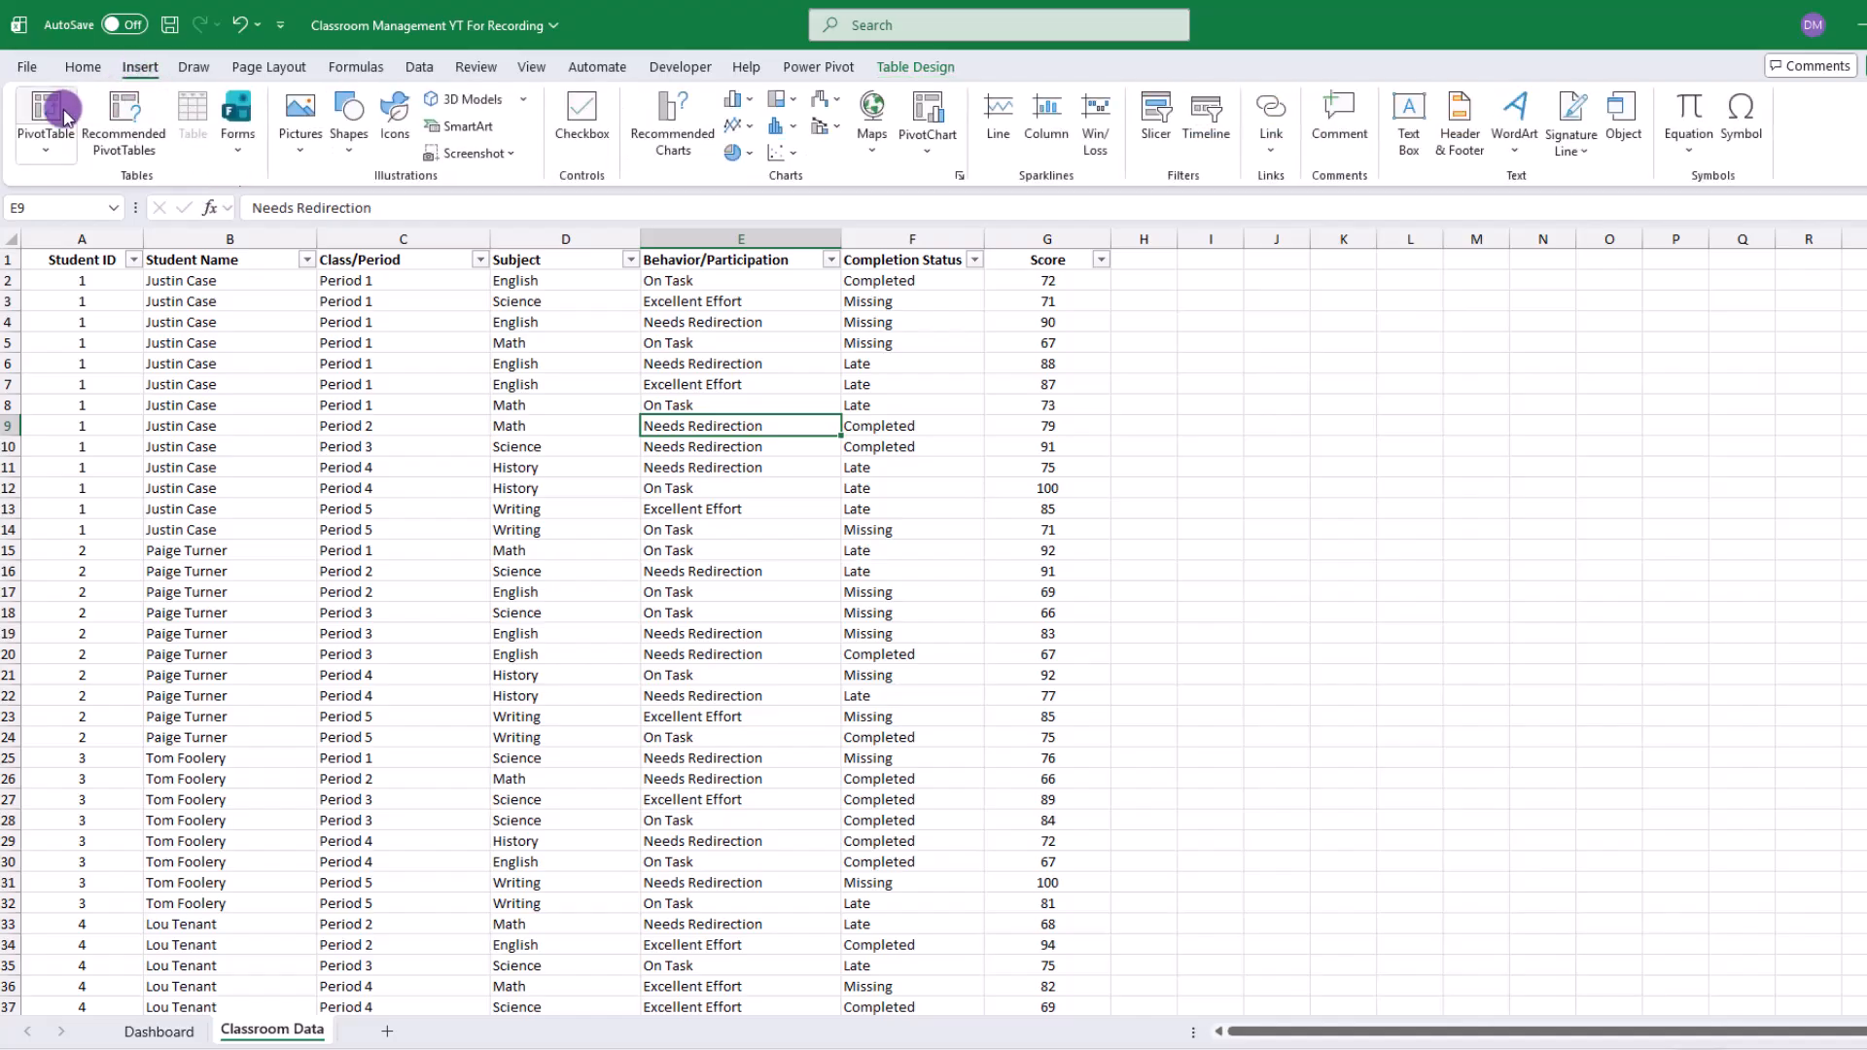
left_click(46, 114)
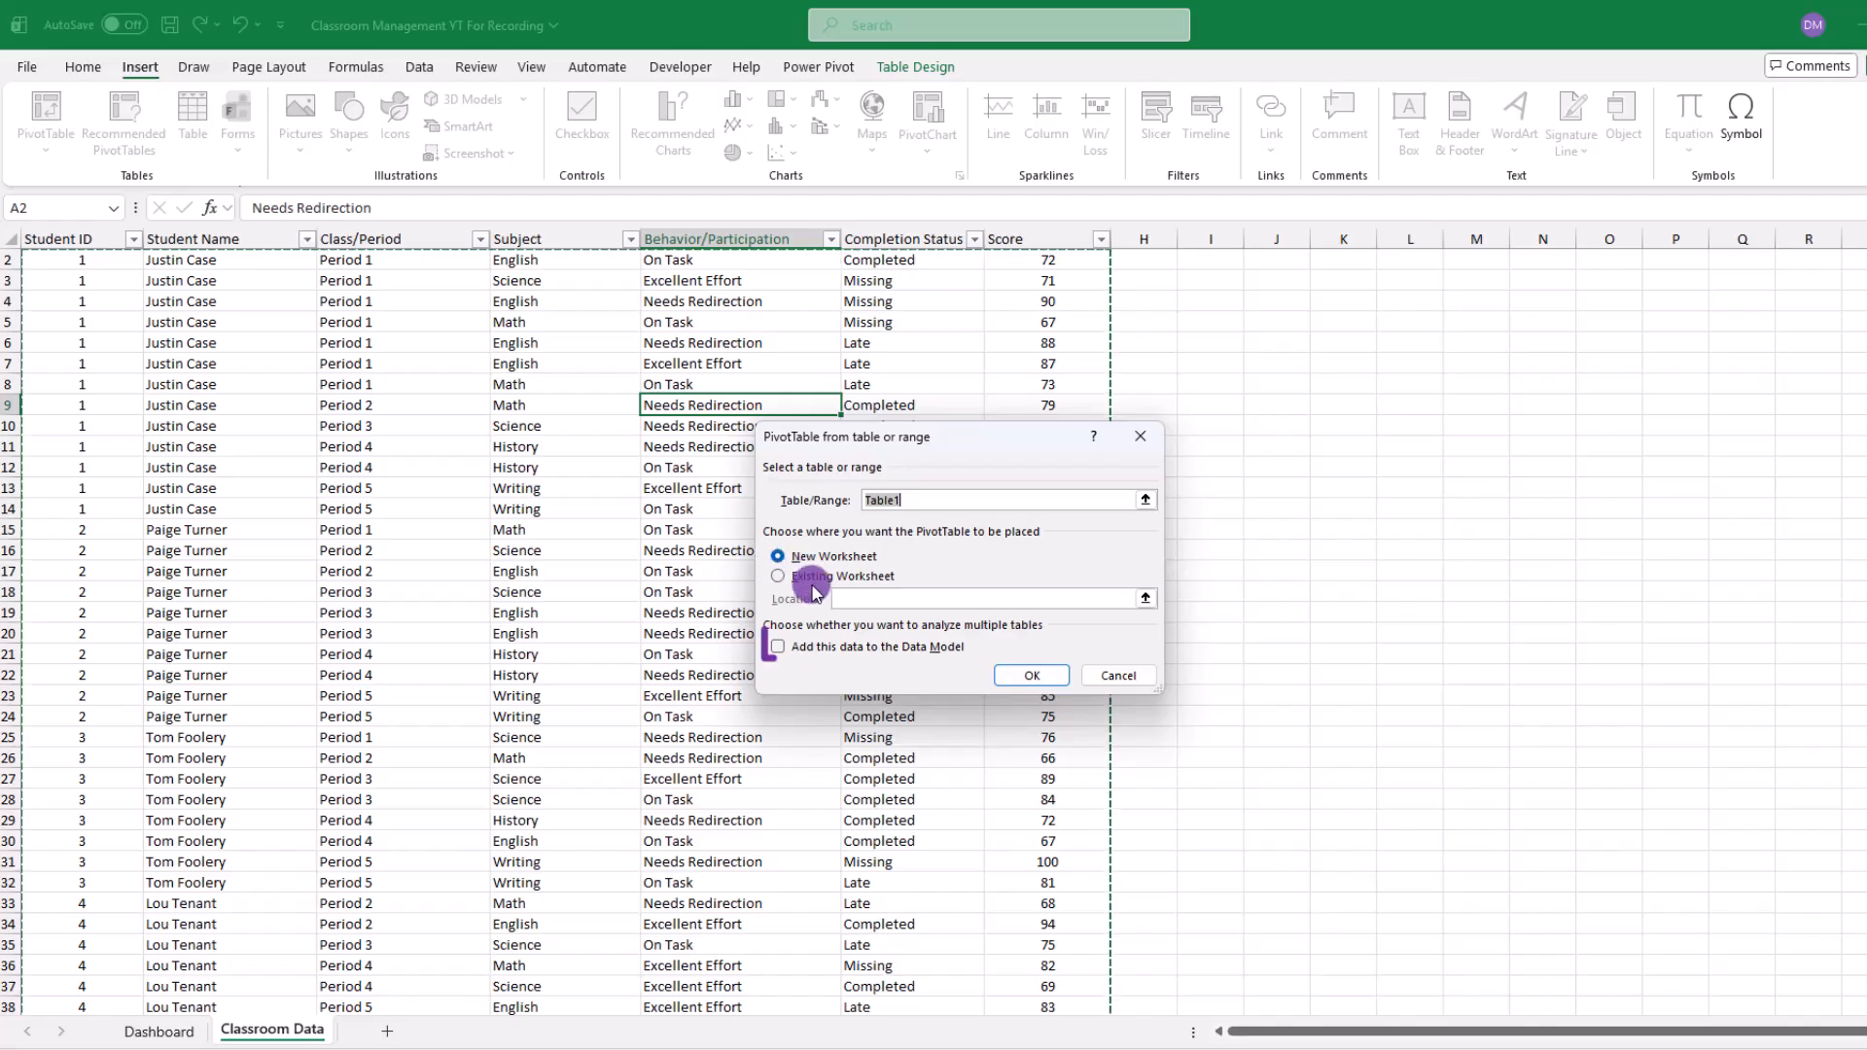
left_click(779, 648)
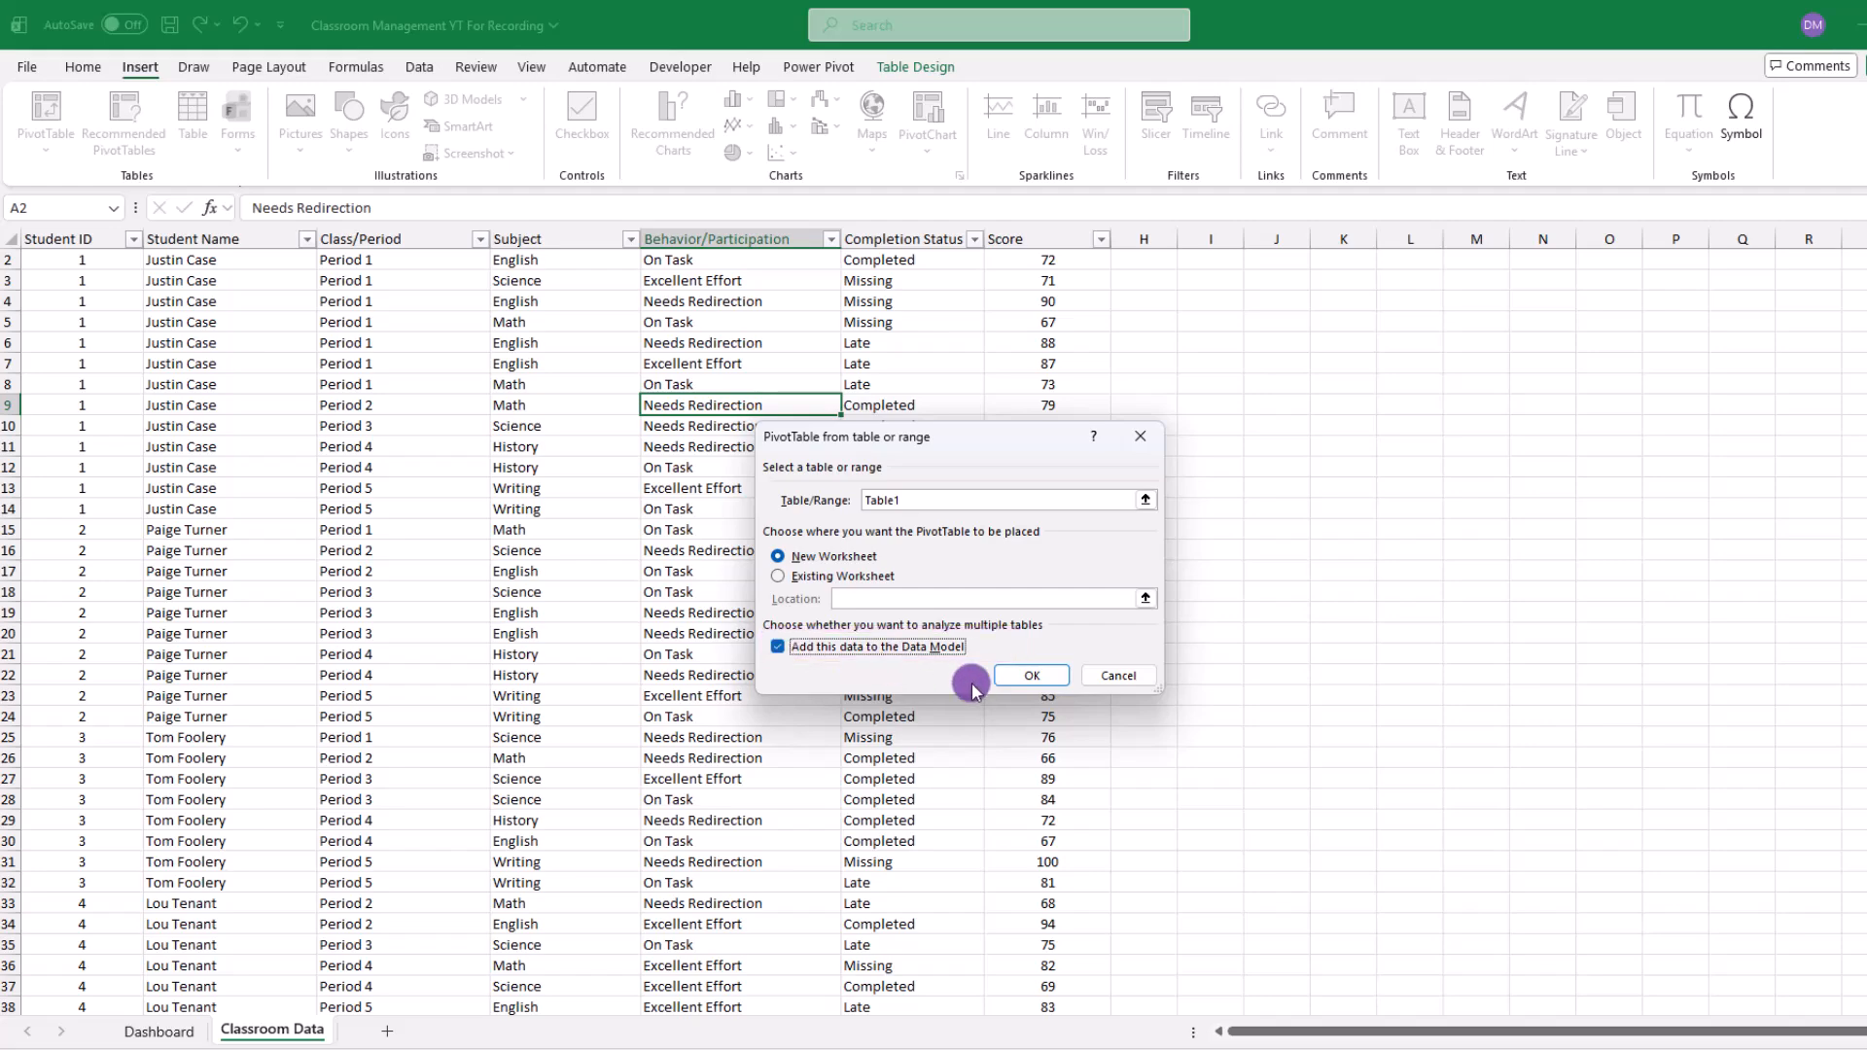
left_click(1024, 680)
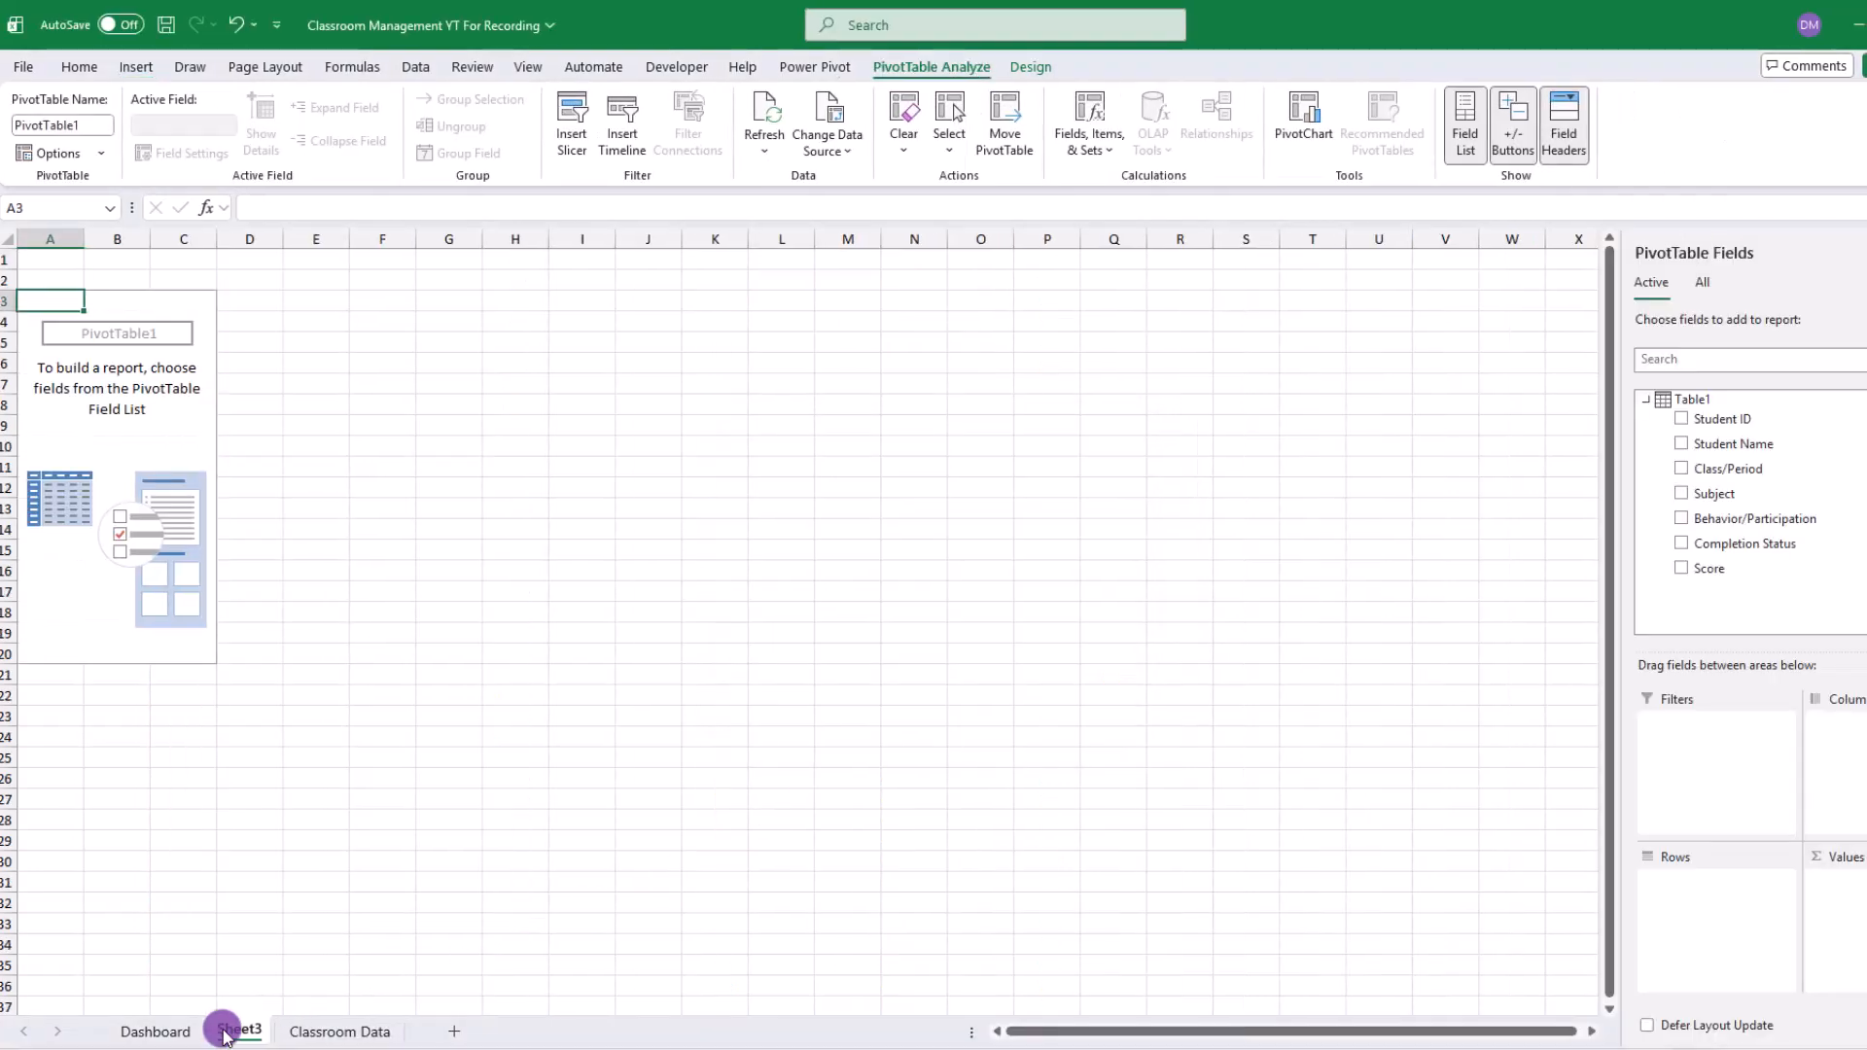
double_click(240, 1030)
type("Pivot Tables")
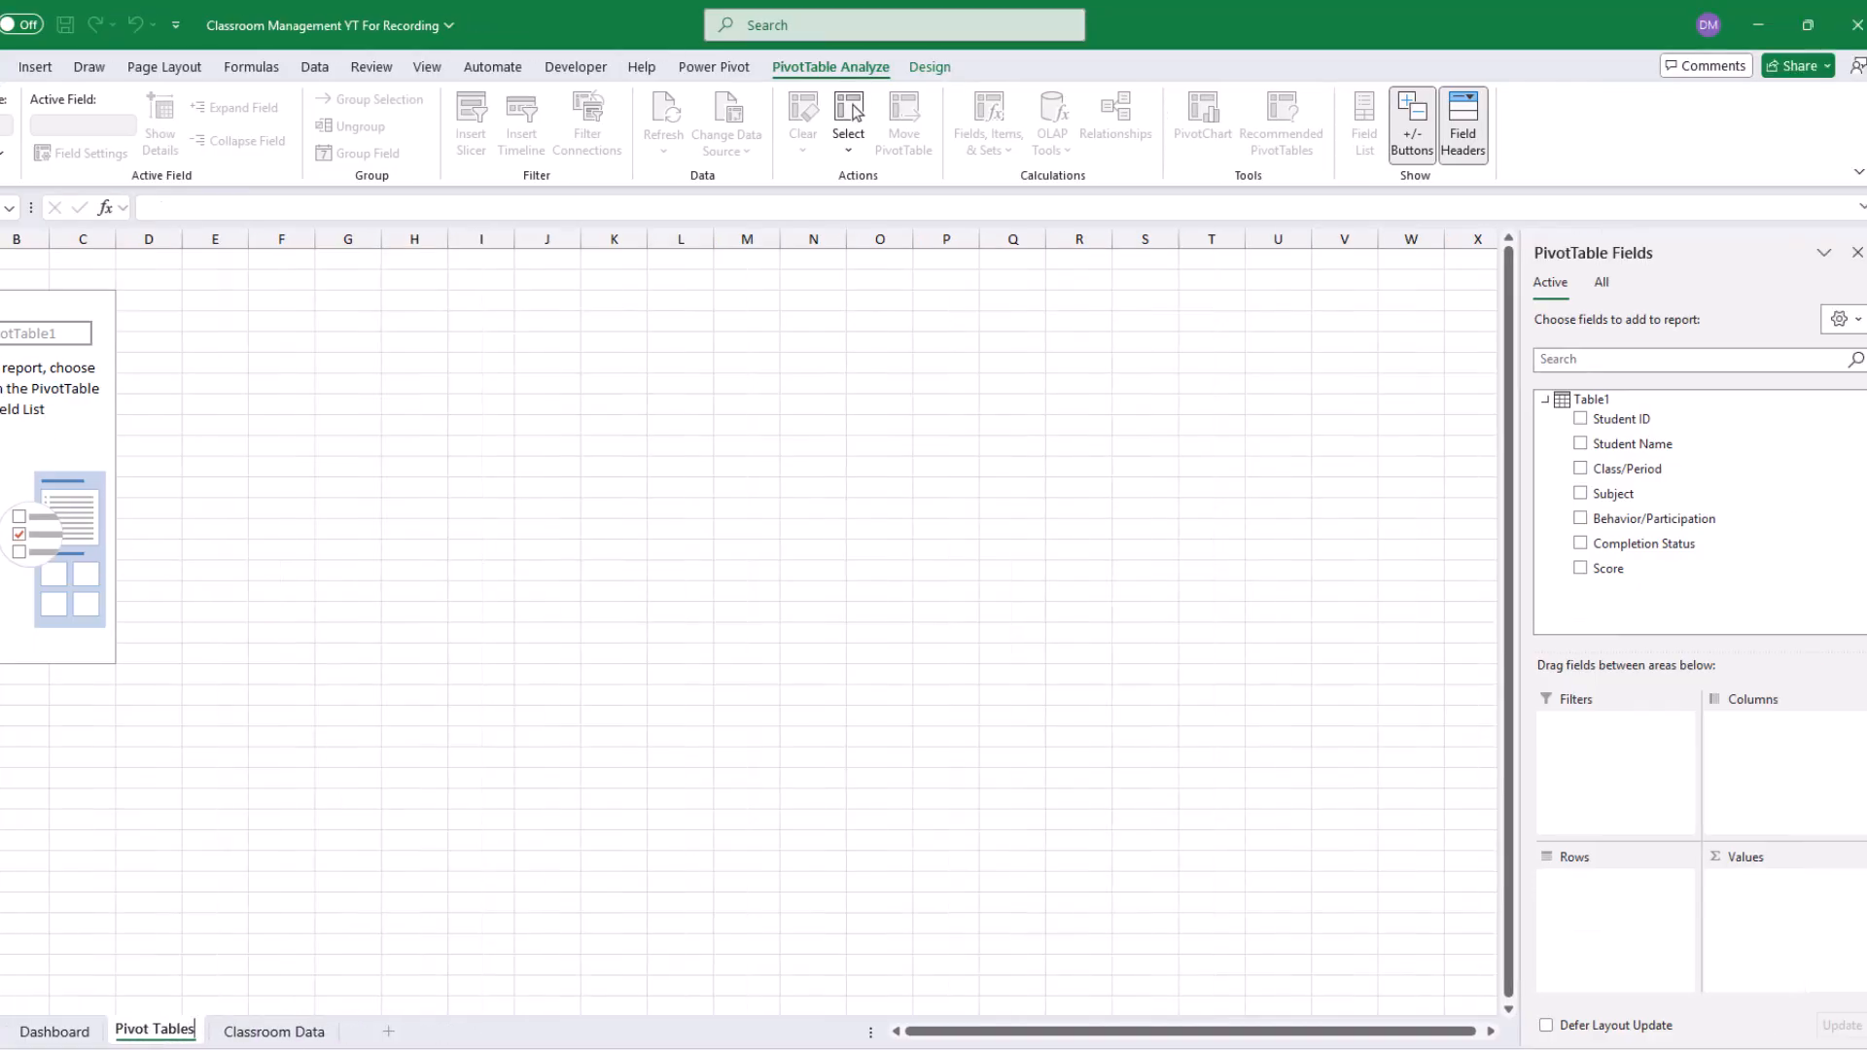
key("Return")
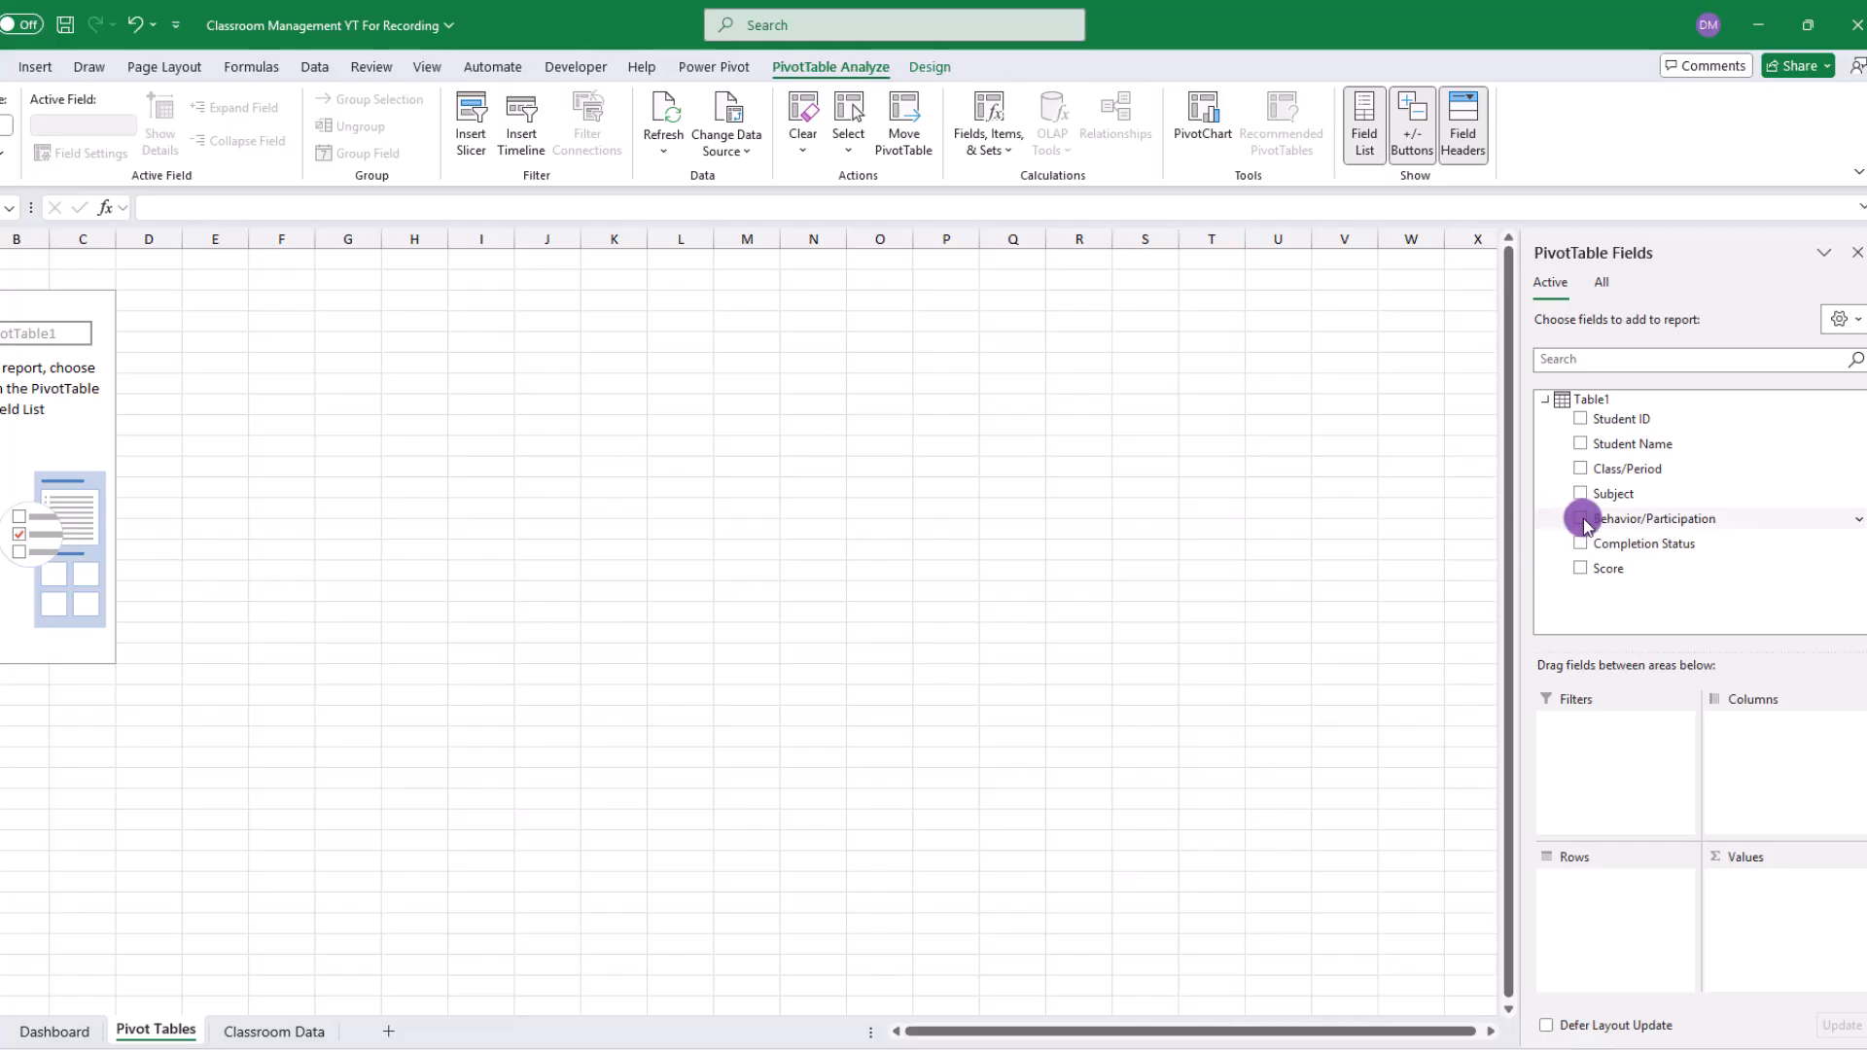
Step: Set the PivotTable to count Behavior/Participation by its own categories as rows, and insert a Clustered Column PivotChart from it
left_click_drag(1613, 525, 1625, 880)
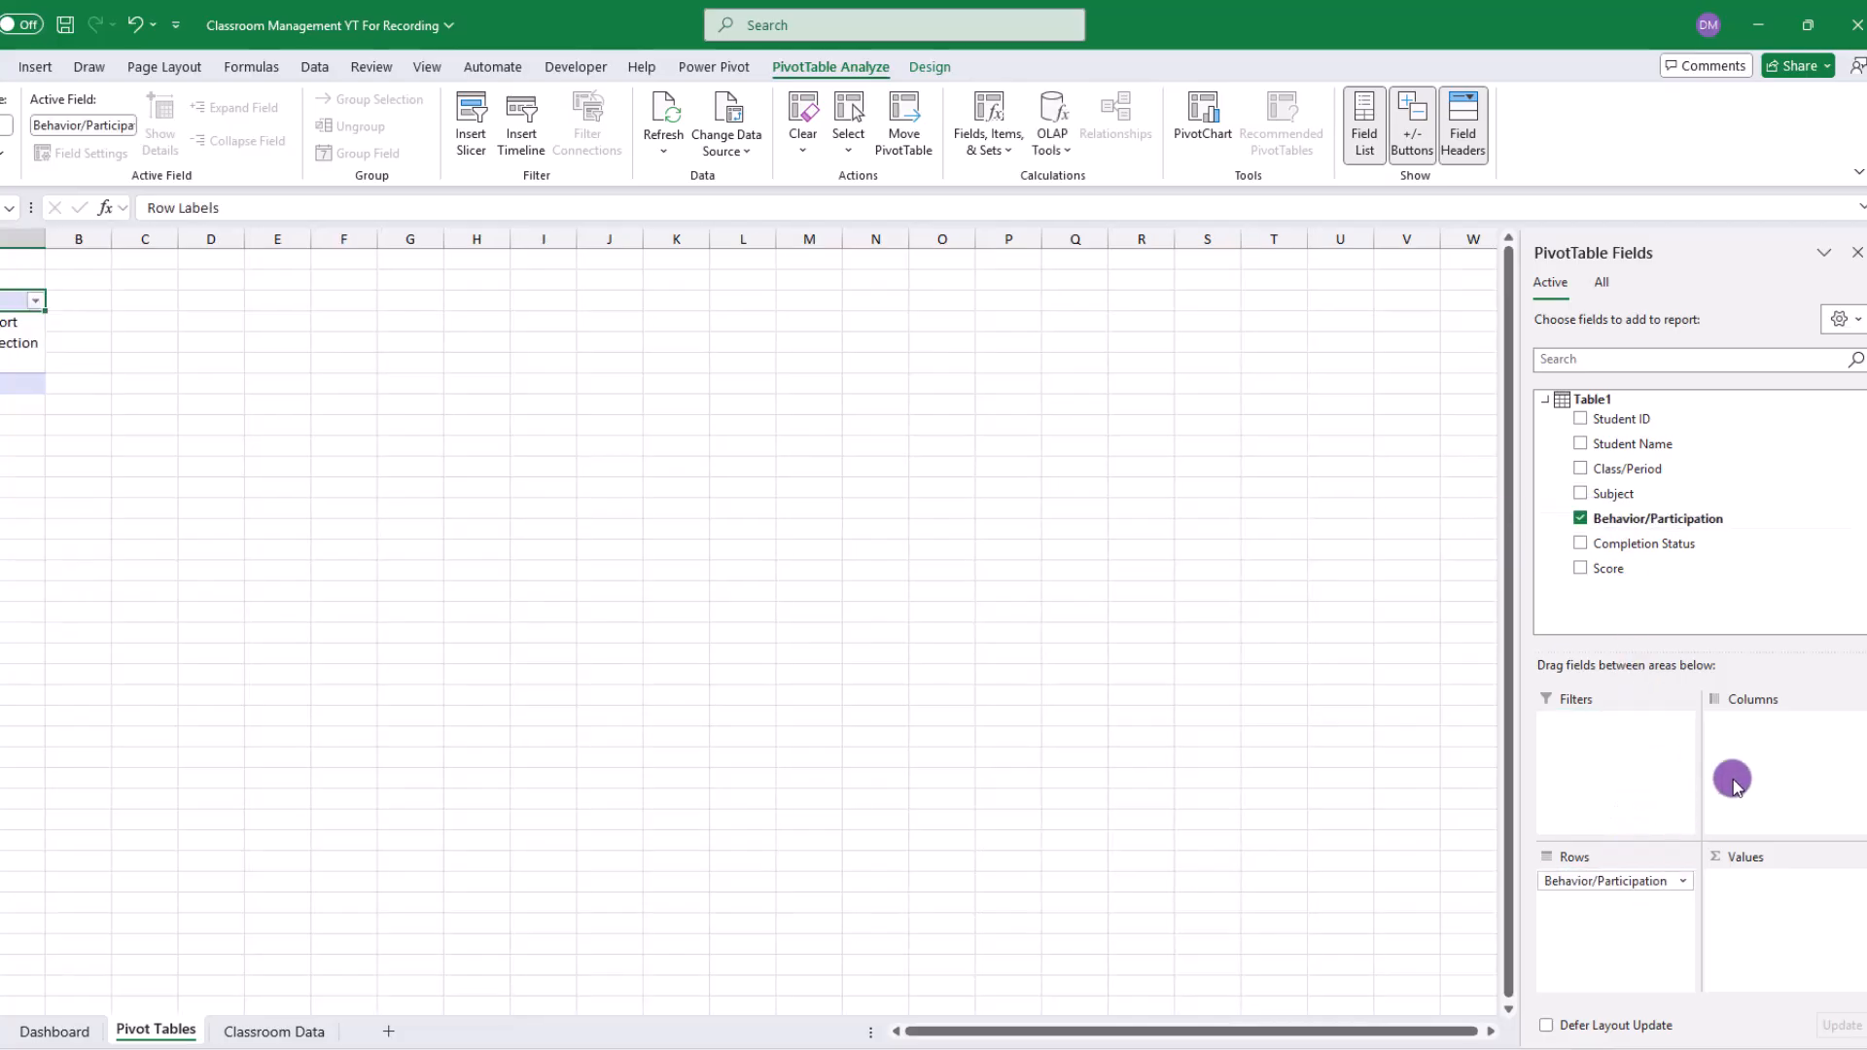
left_click_drag(1651, 526, 1797, 892)
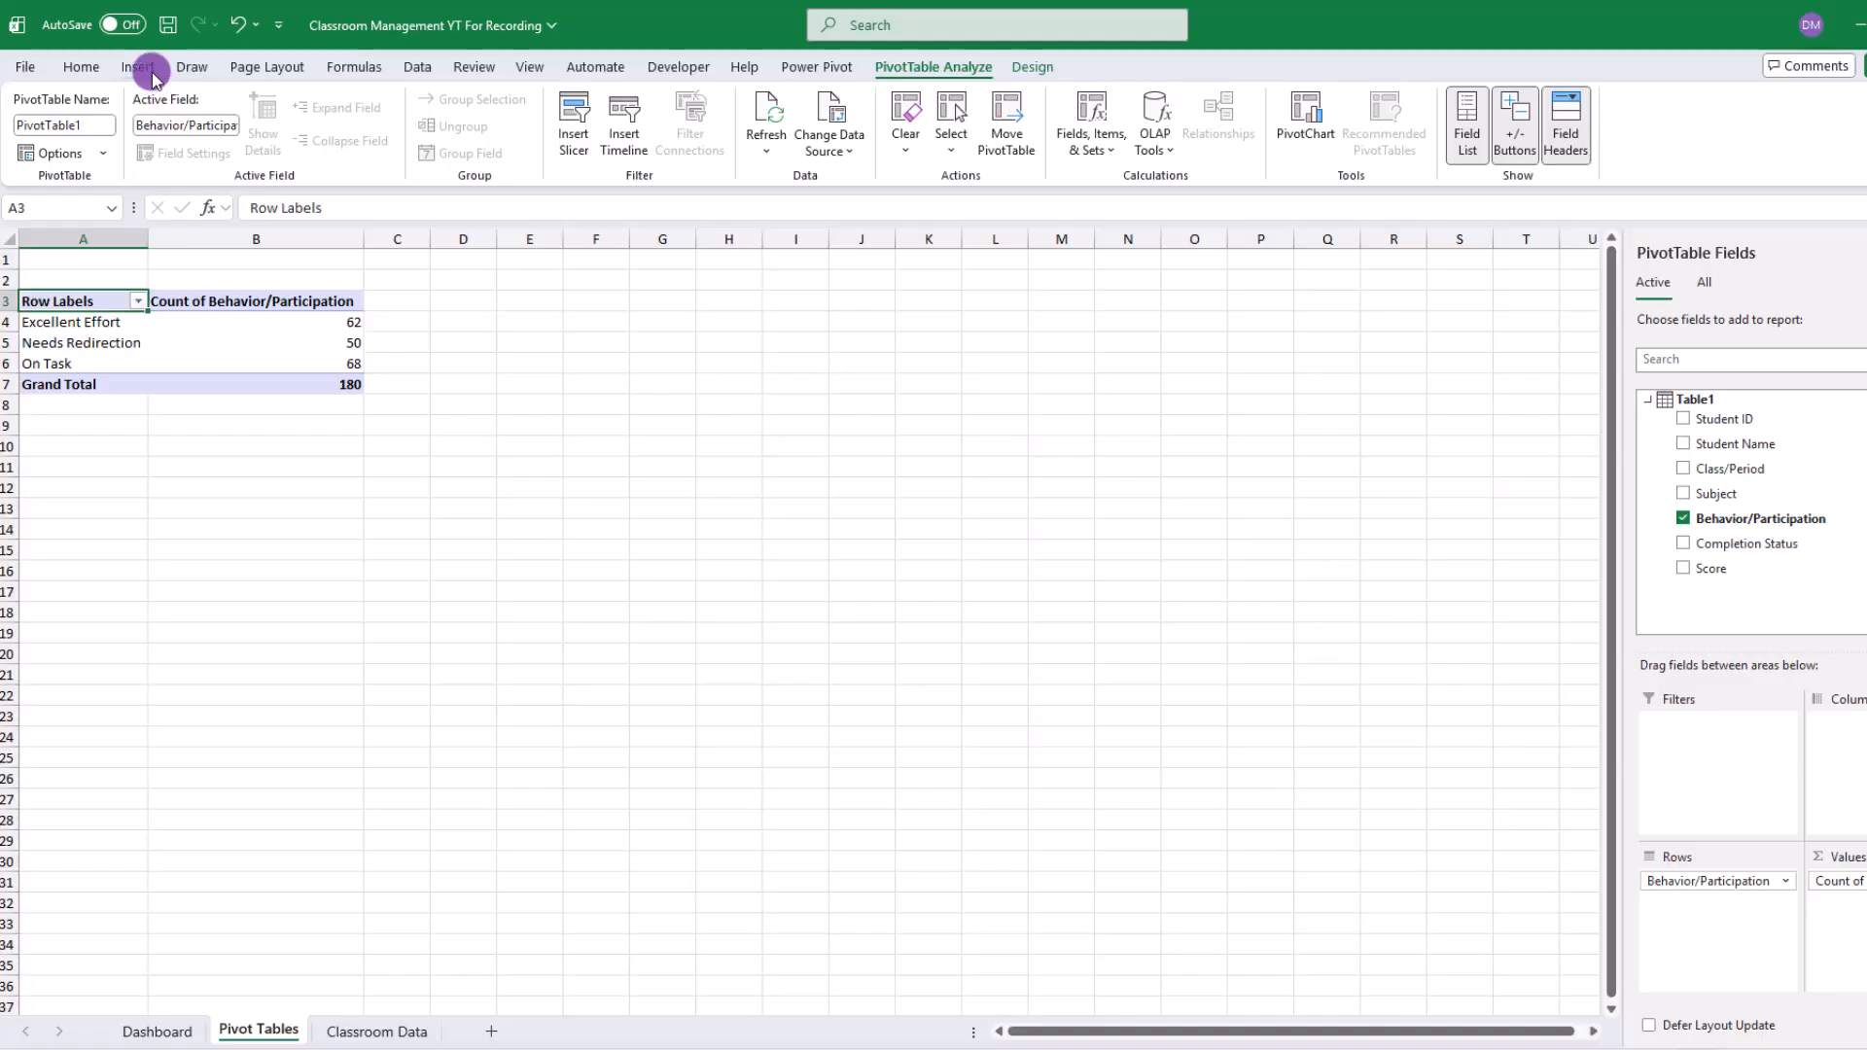
left_click(137, 66)
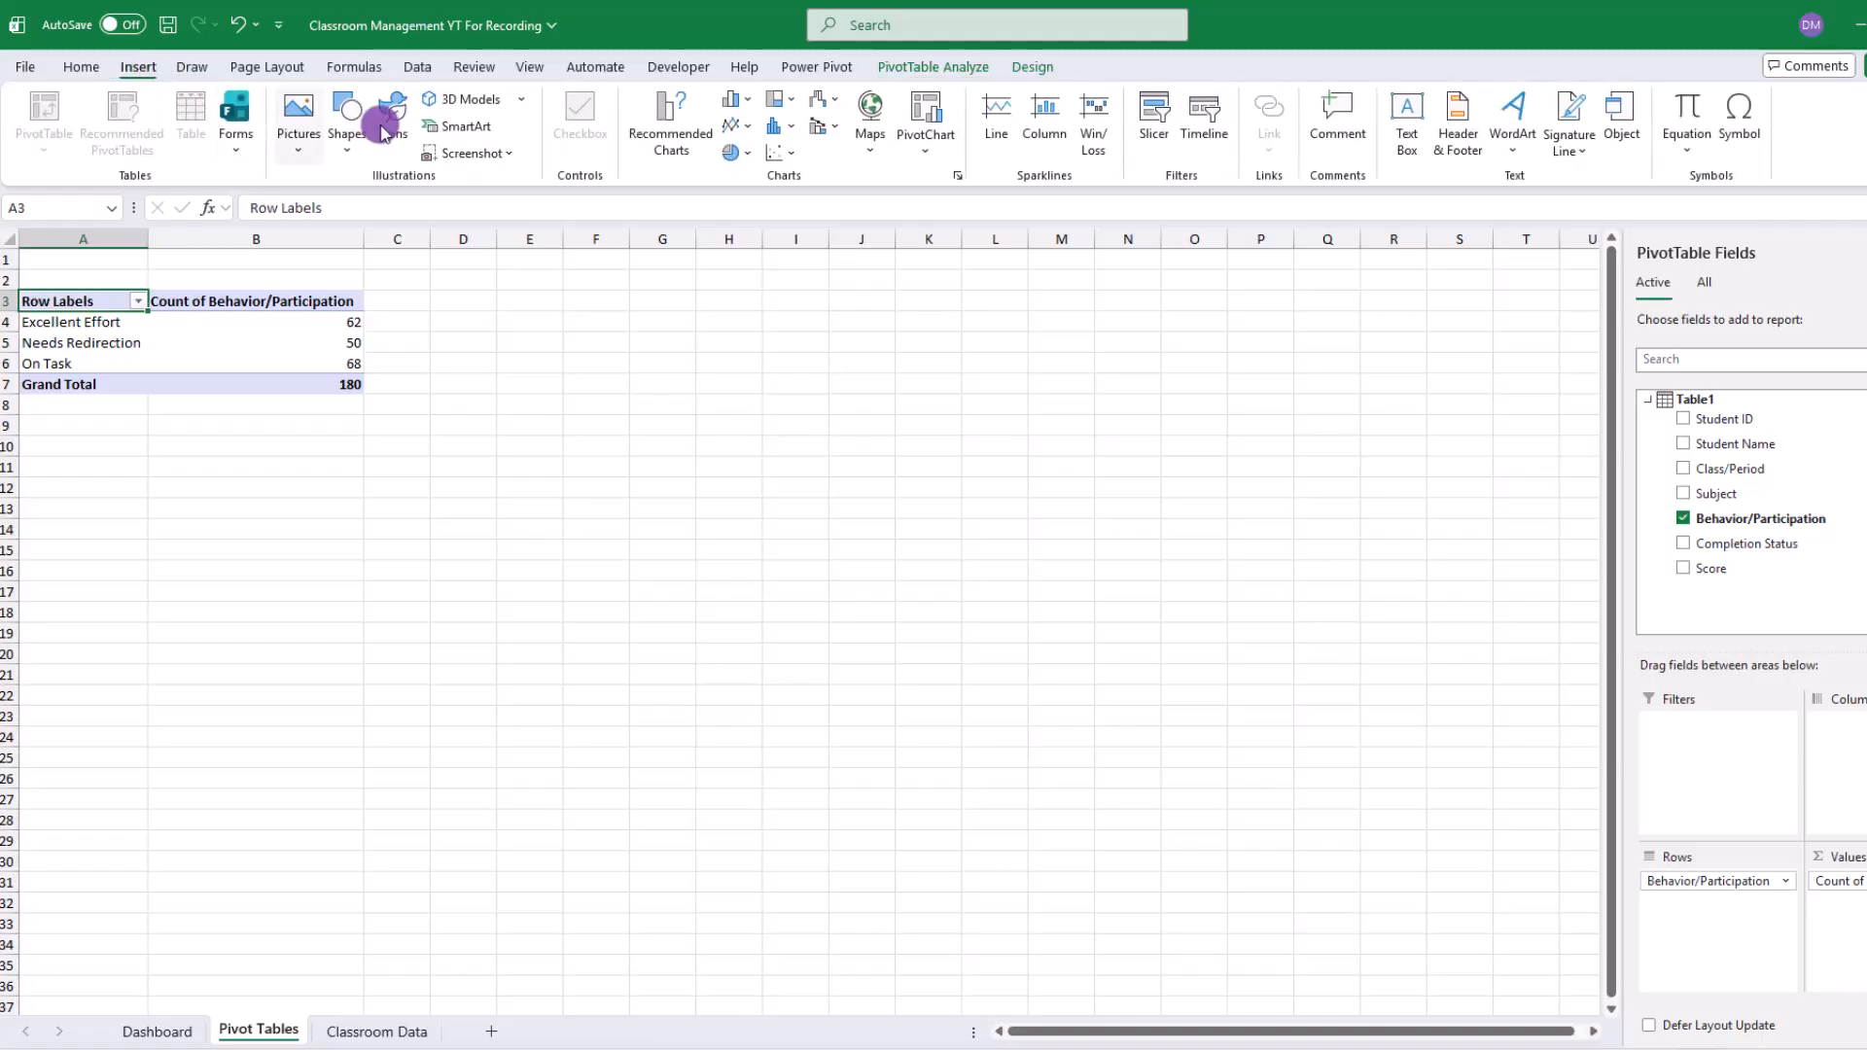
left_click(927, 151)
left_click(939, 175)
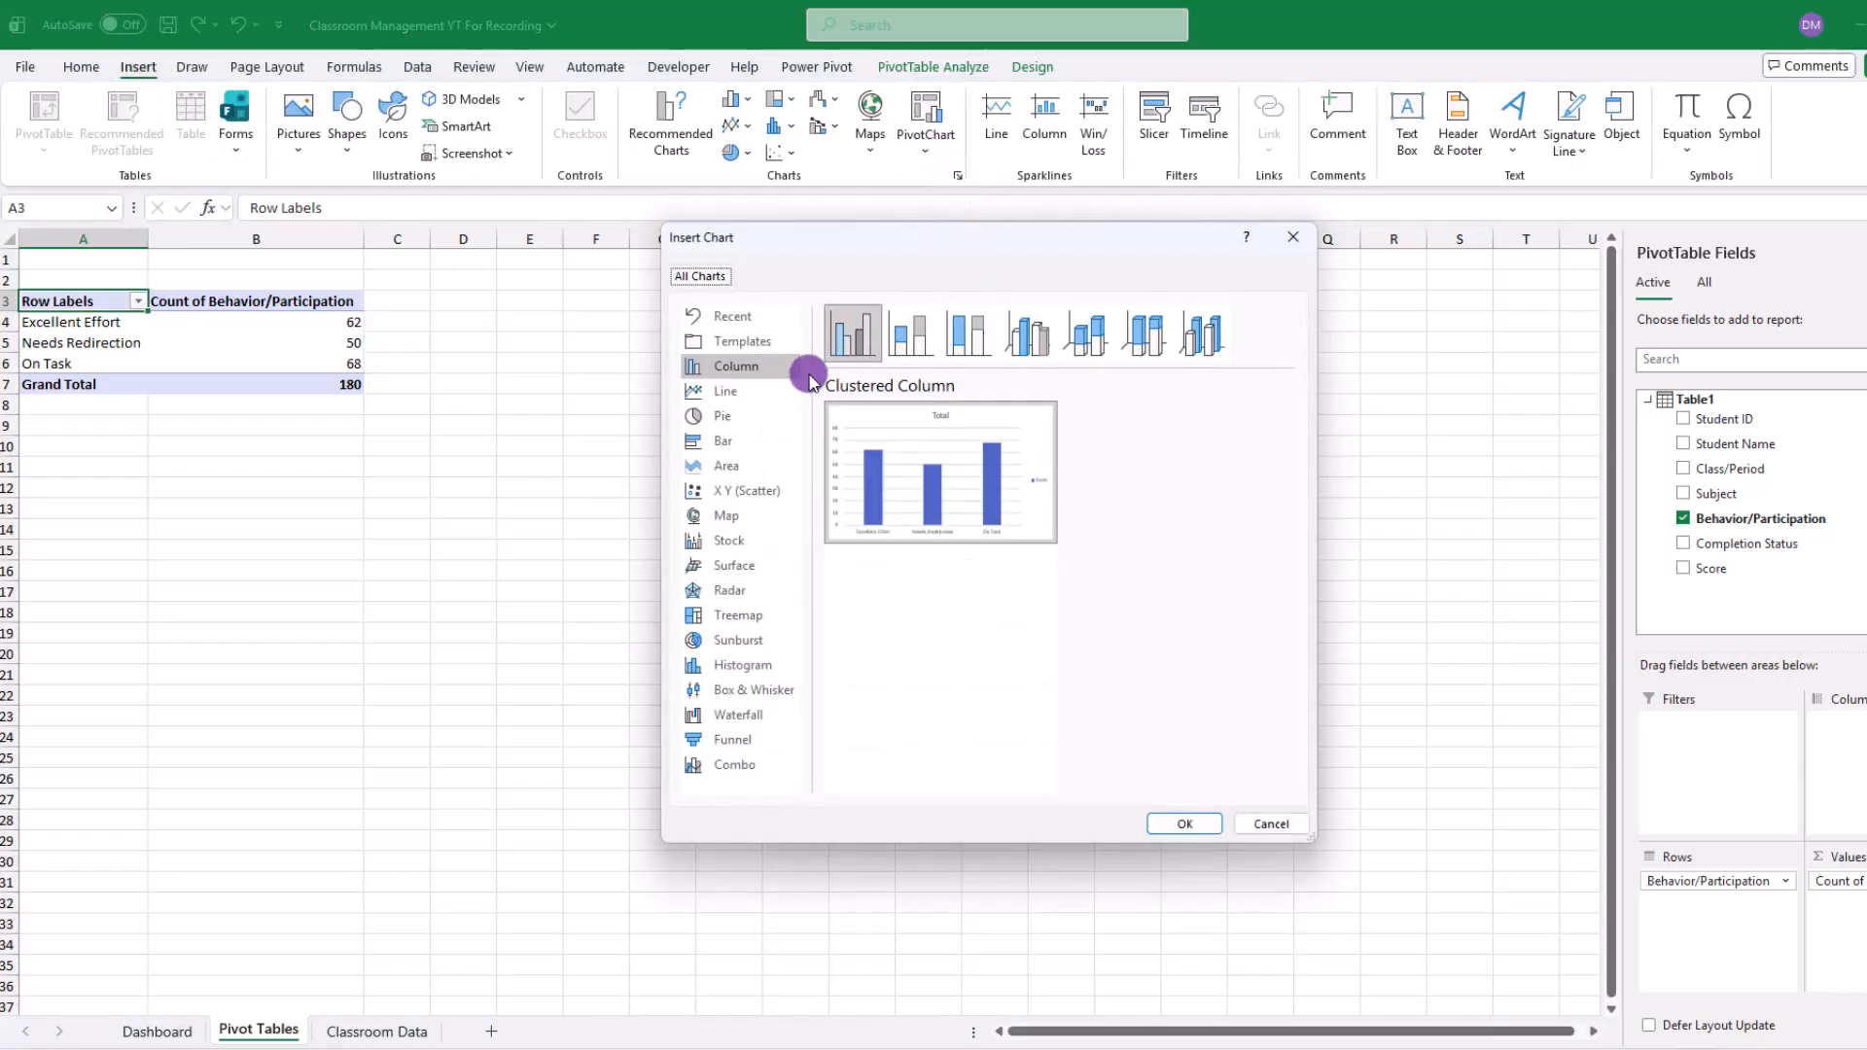
double_click(977, 522)
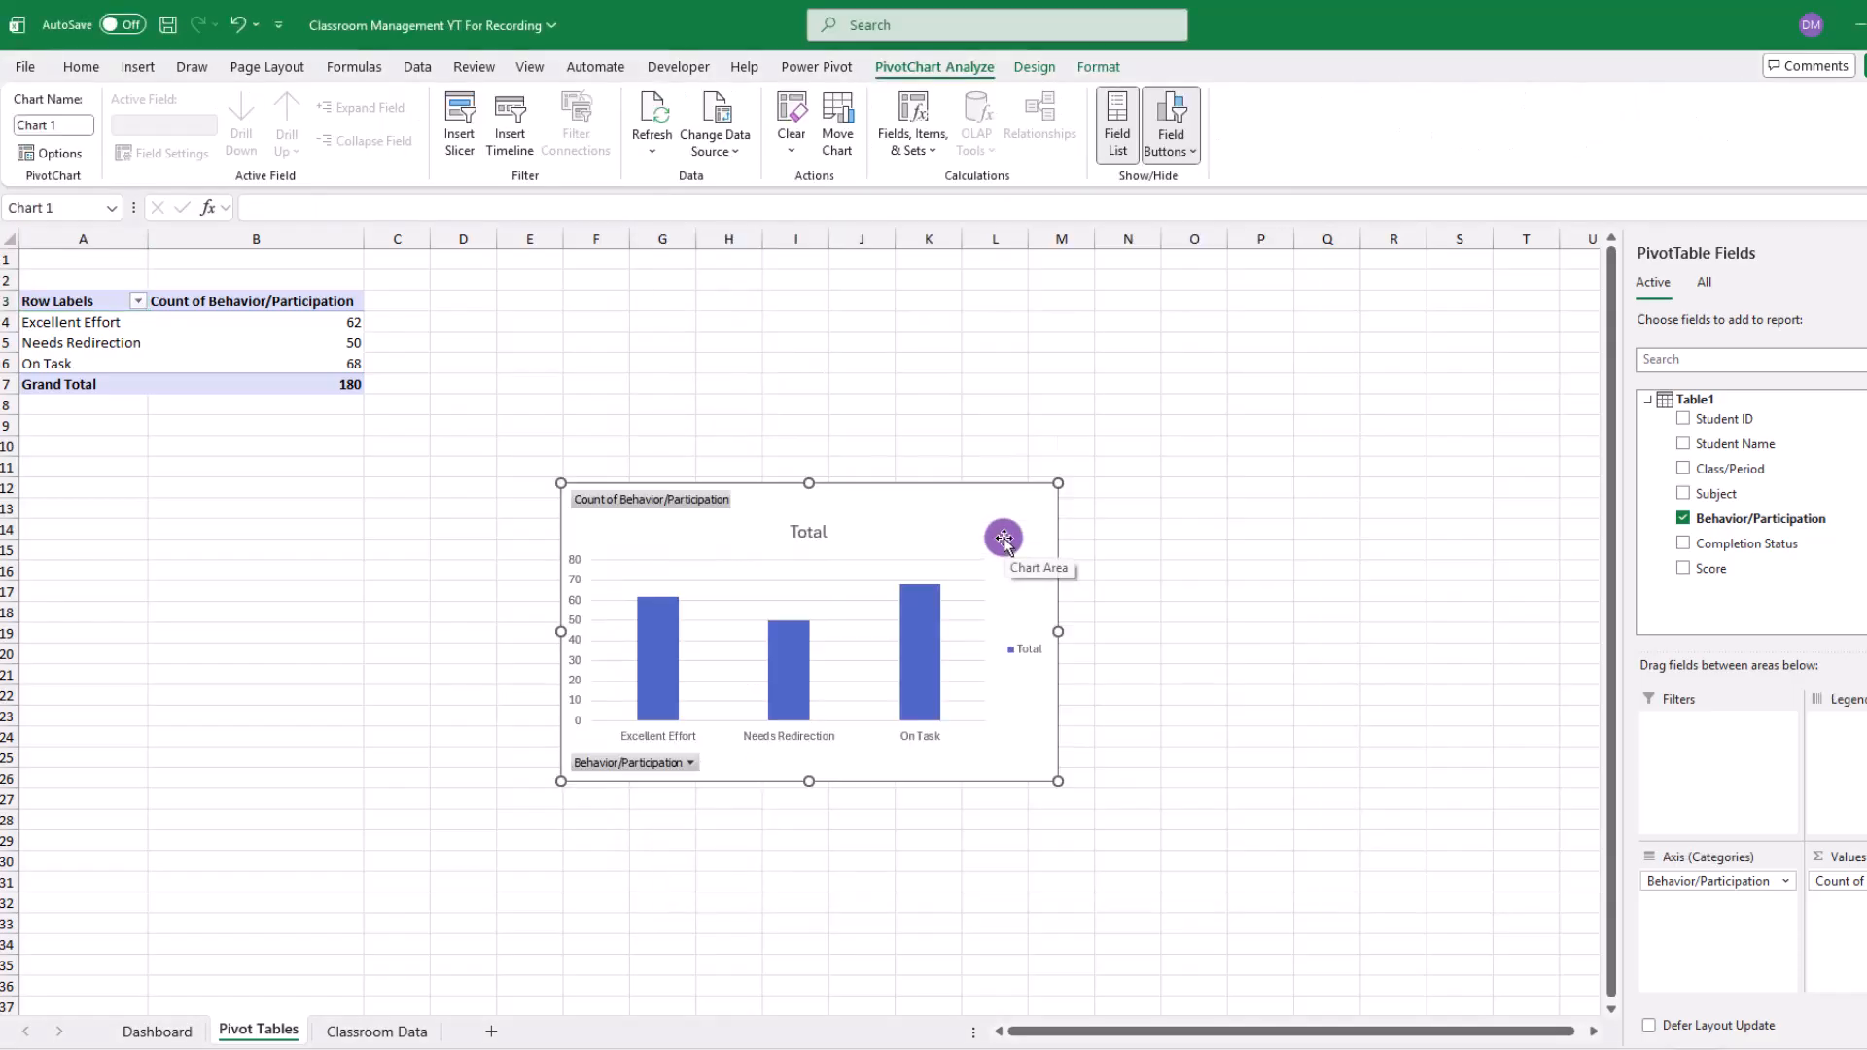
Step: Hide all field buttons on the behavior PivotChart and delete its legend
left_click(1188, 155)
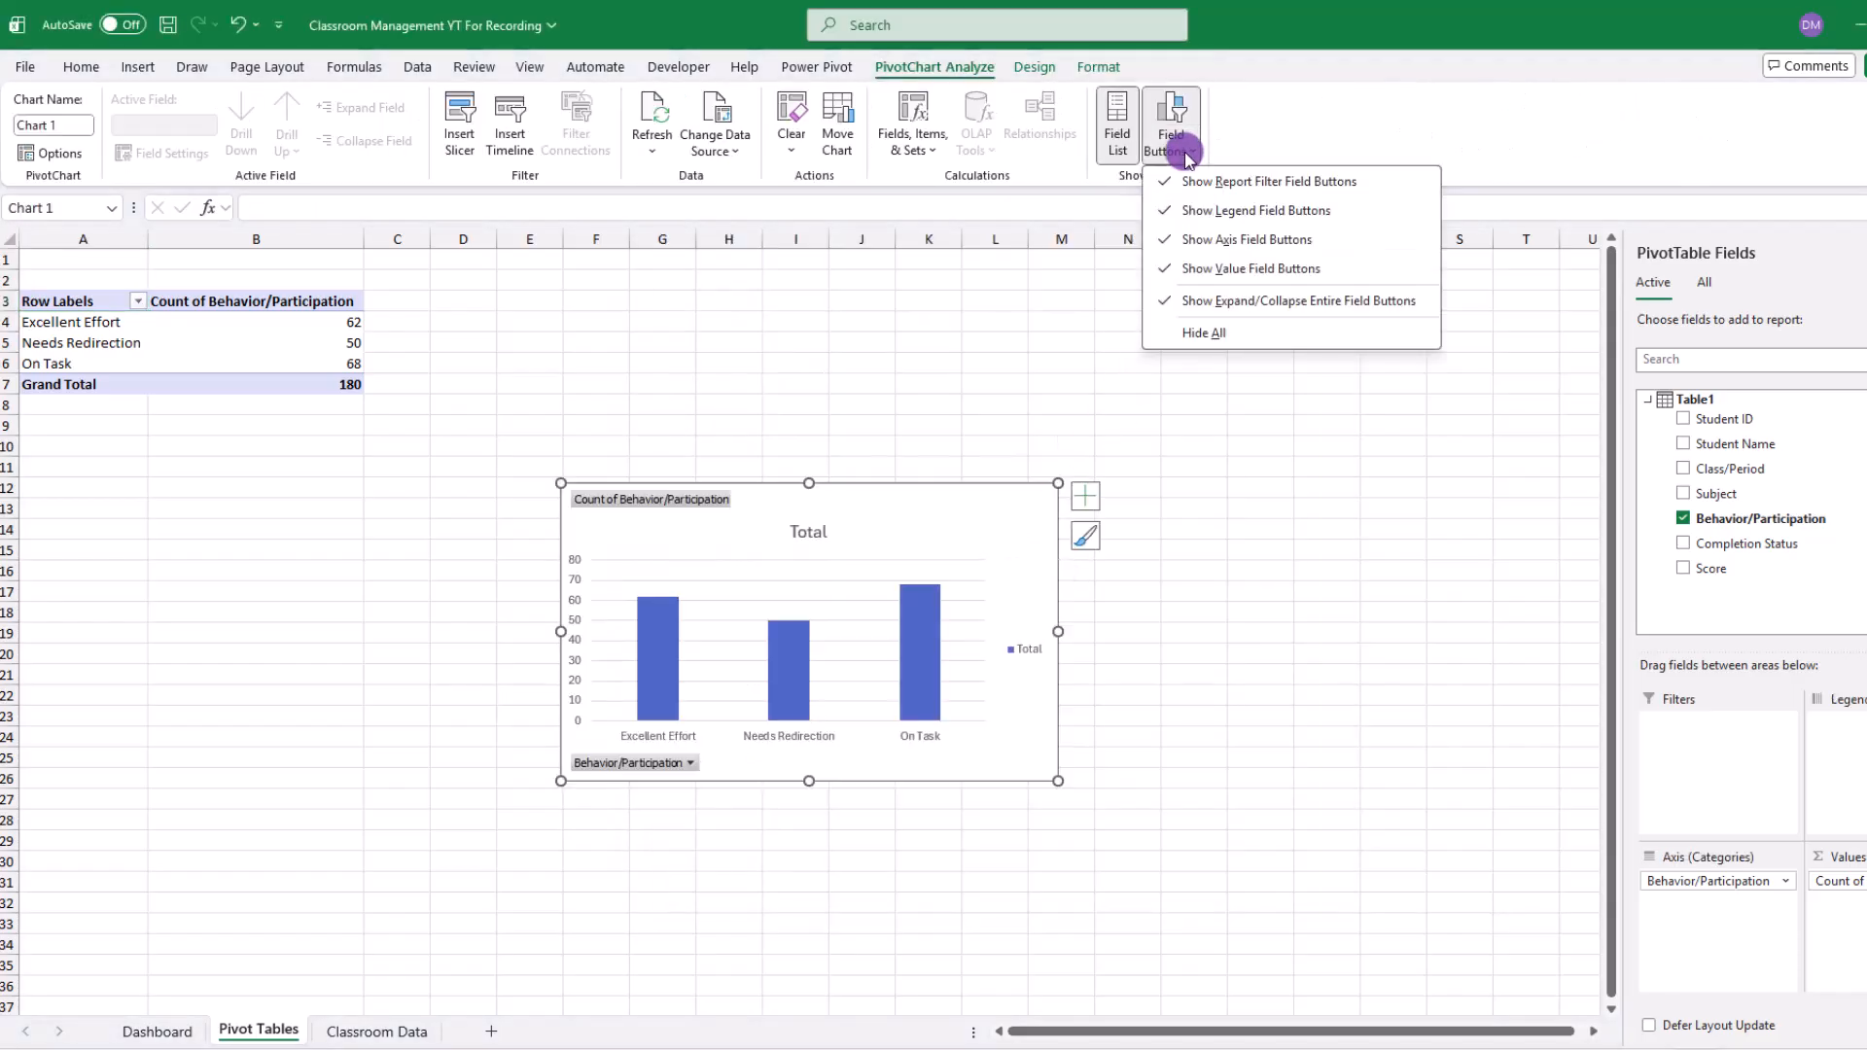
left_click(1204, 334)
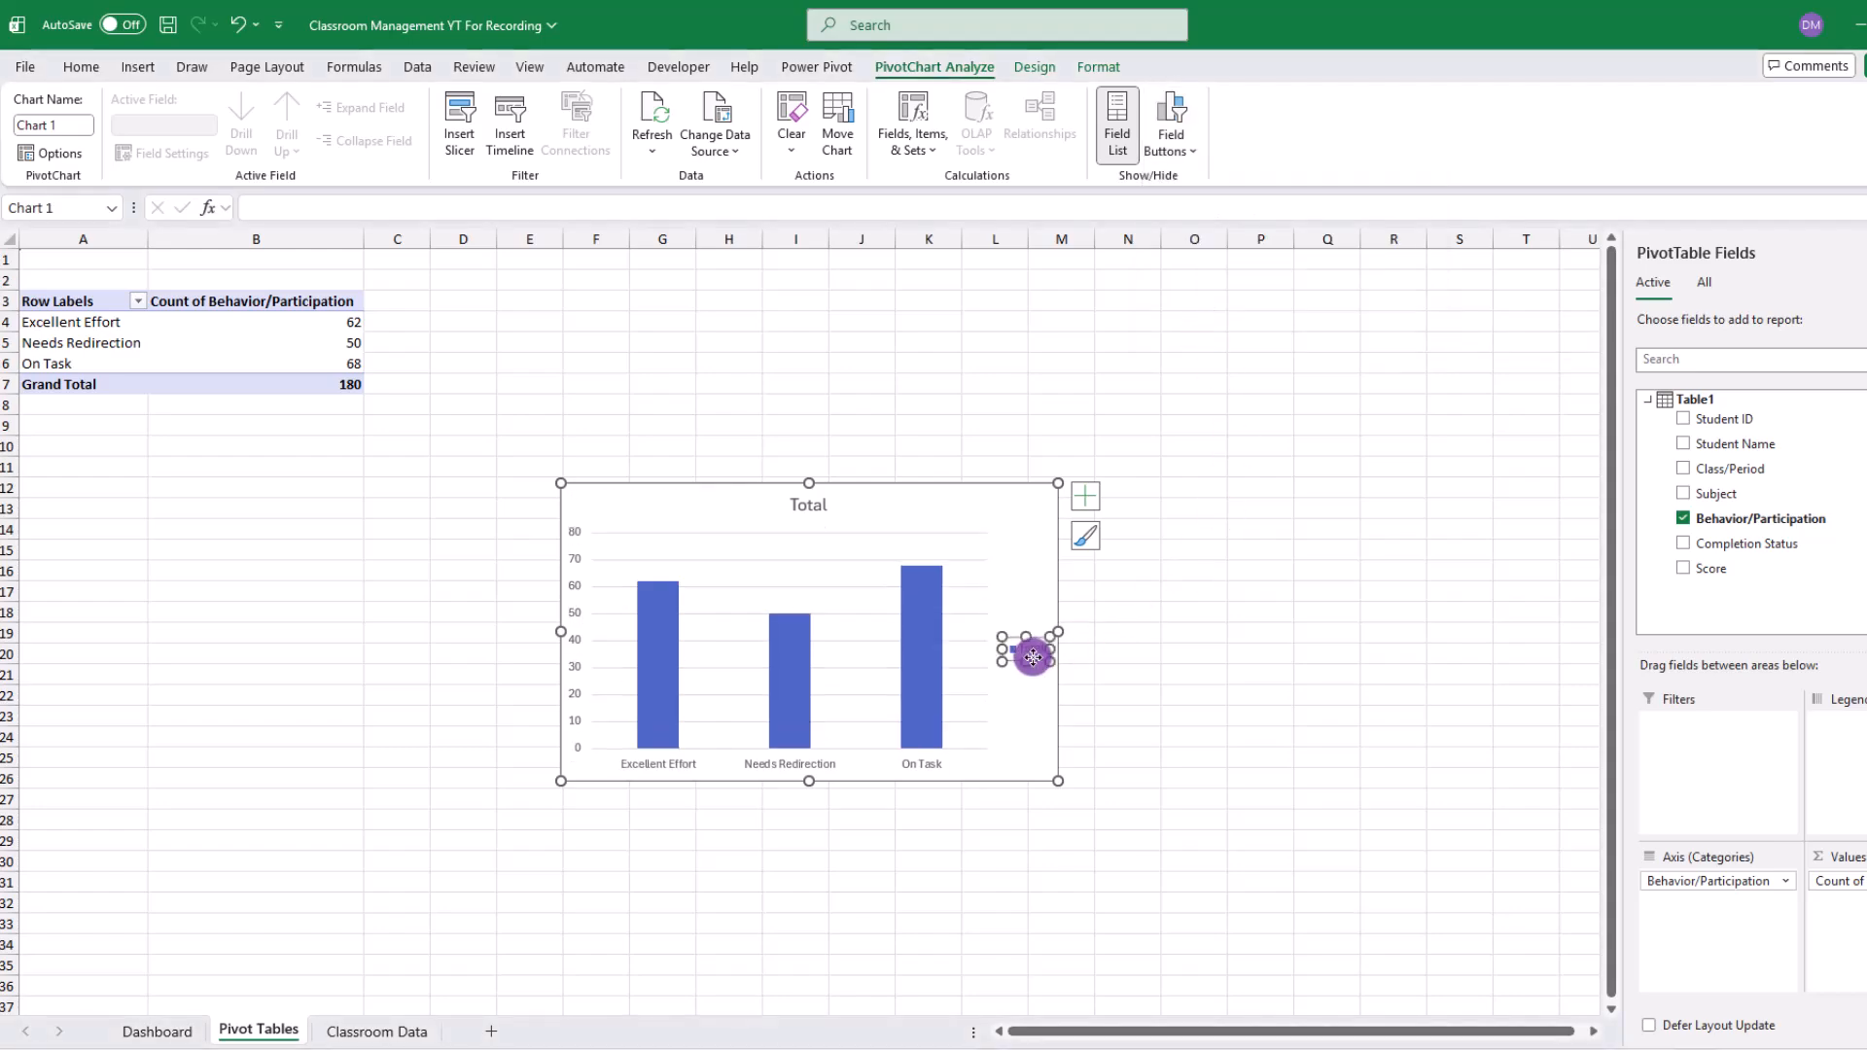
key("Delete")
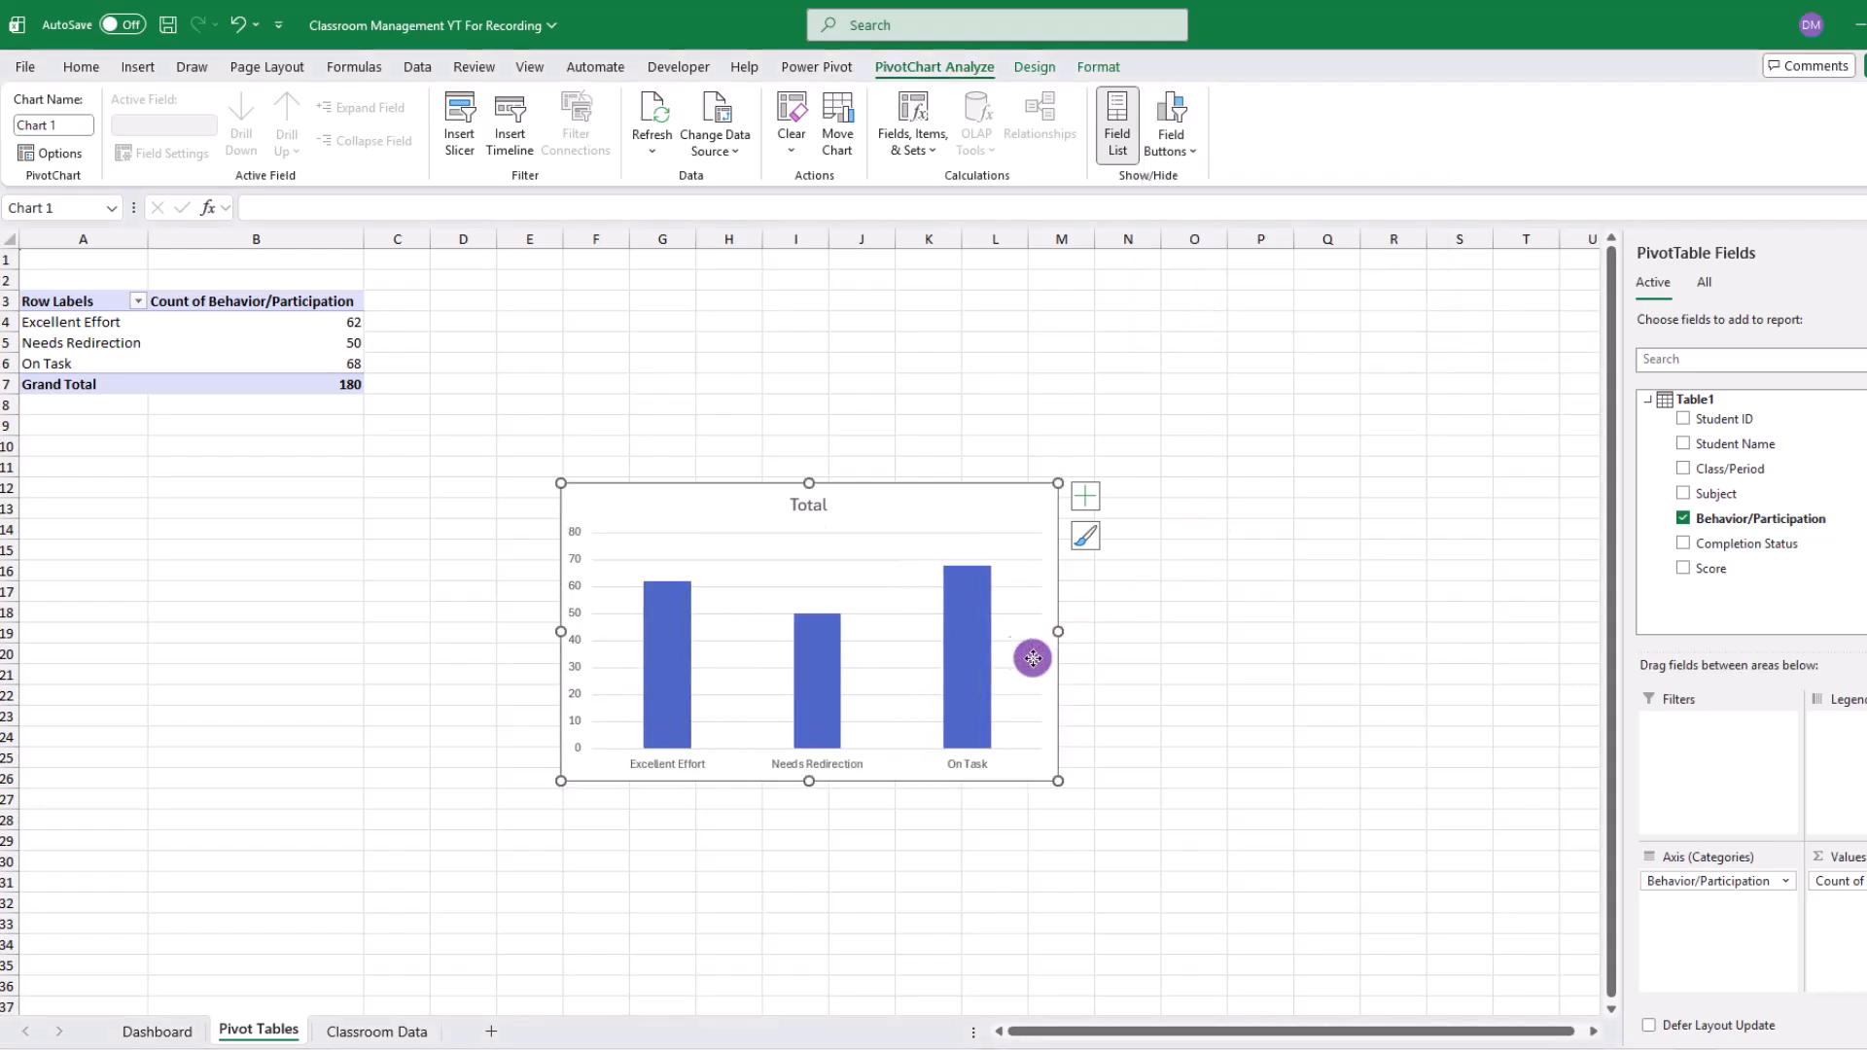
Step: Title the behavior PivotChart Behavior Summary, then move it beneath the first PivotTable and shrink it
double_click(812, 506)
type("Behavior Summary")
left_click_drag(946, 505, 408, 459)
left_click_drag(525, 746, 446, 696)
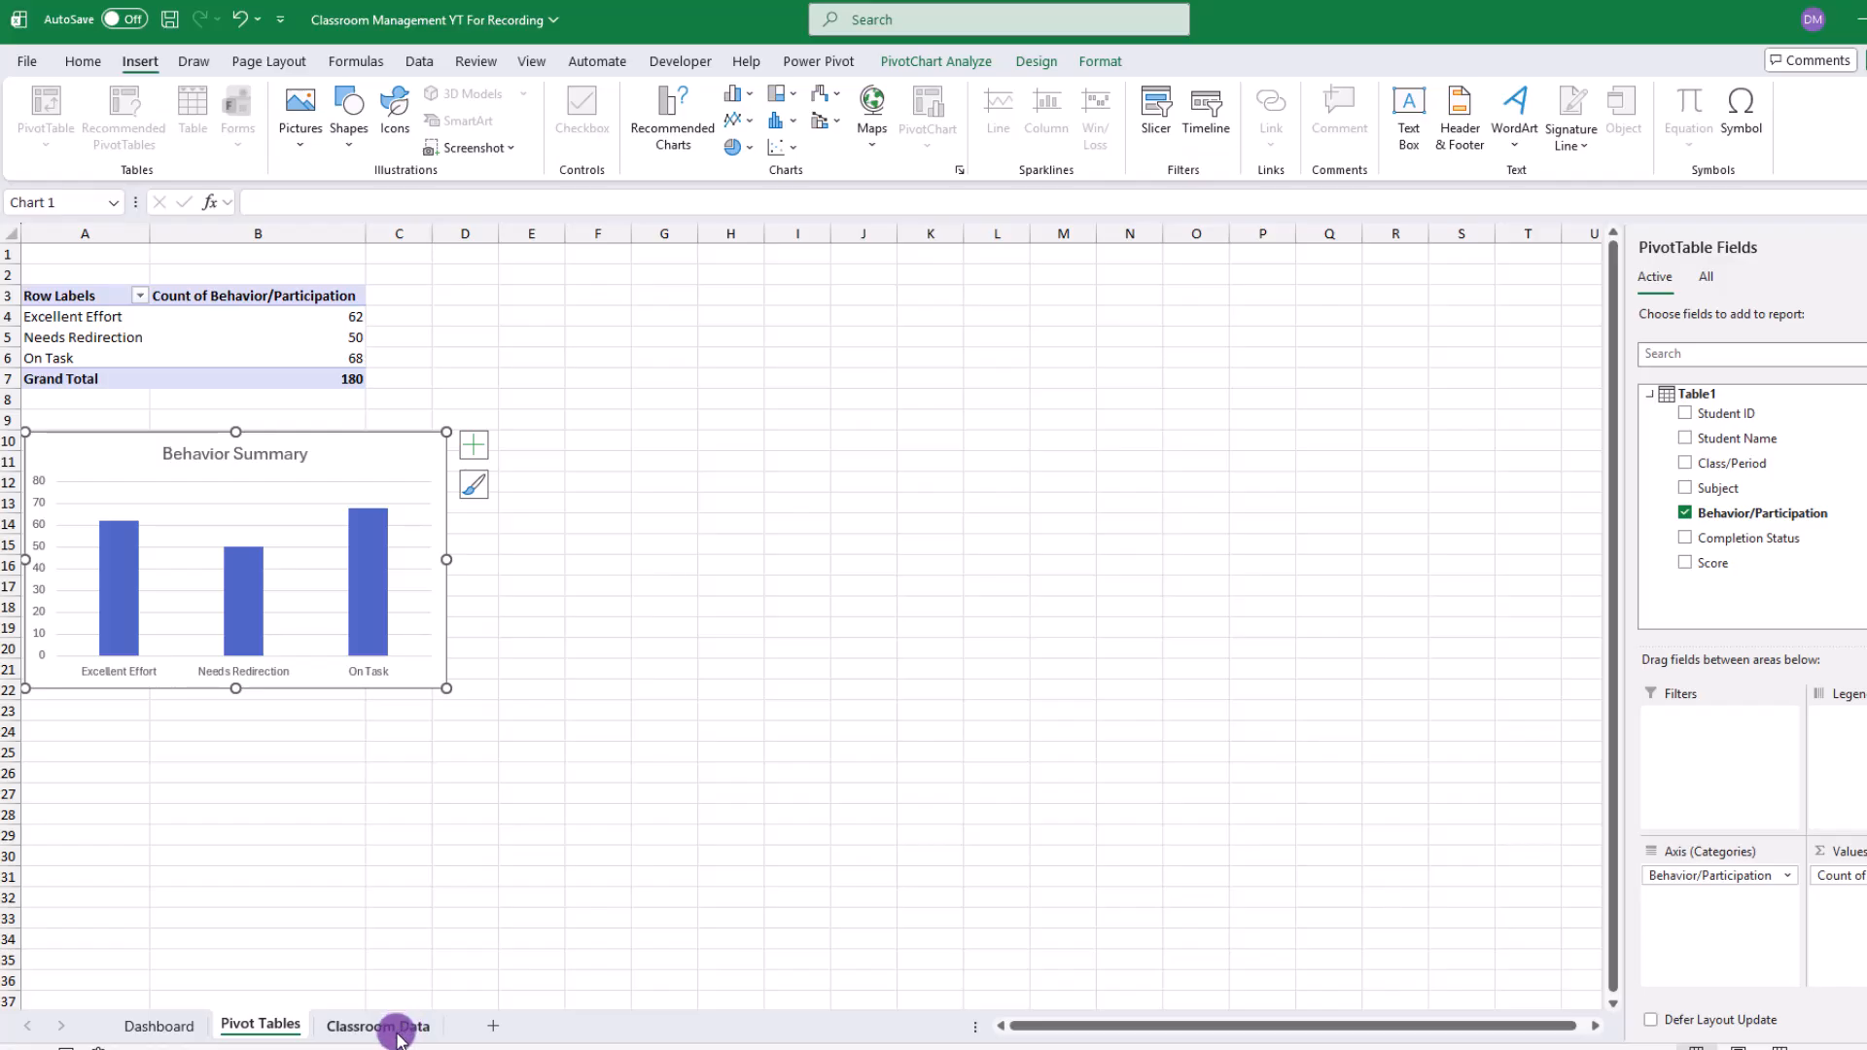
Step: Create a second PivotTable from Table1 at cell E3 of the Pivot Tables sheet, adding the data to the Data Model
left_click(399, 1029)
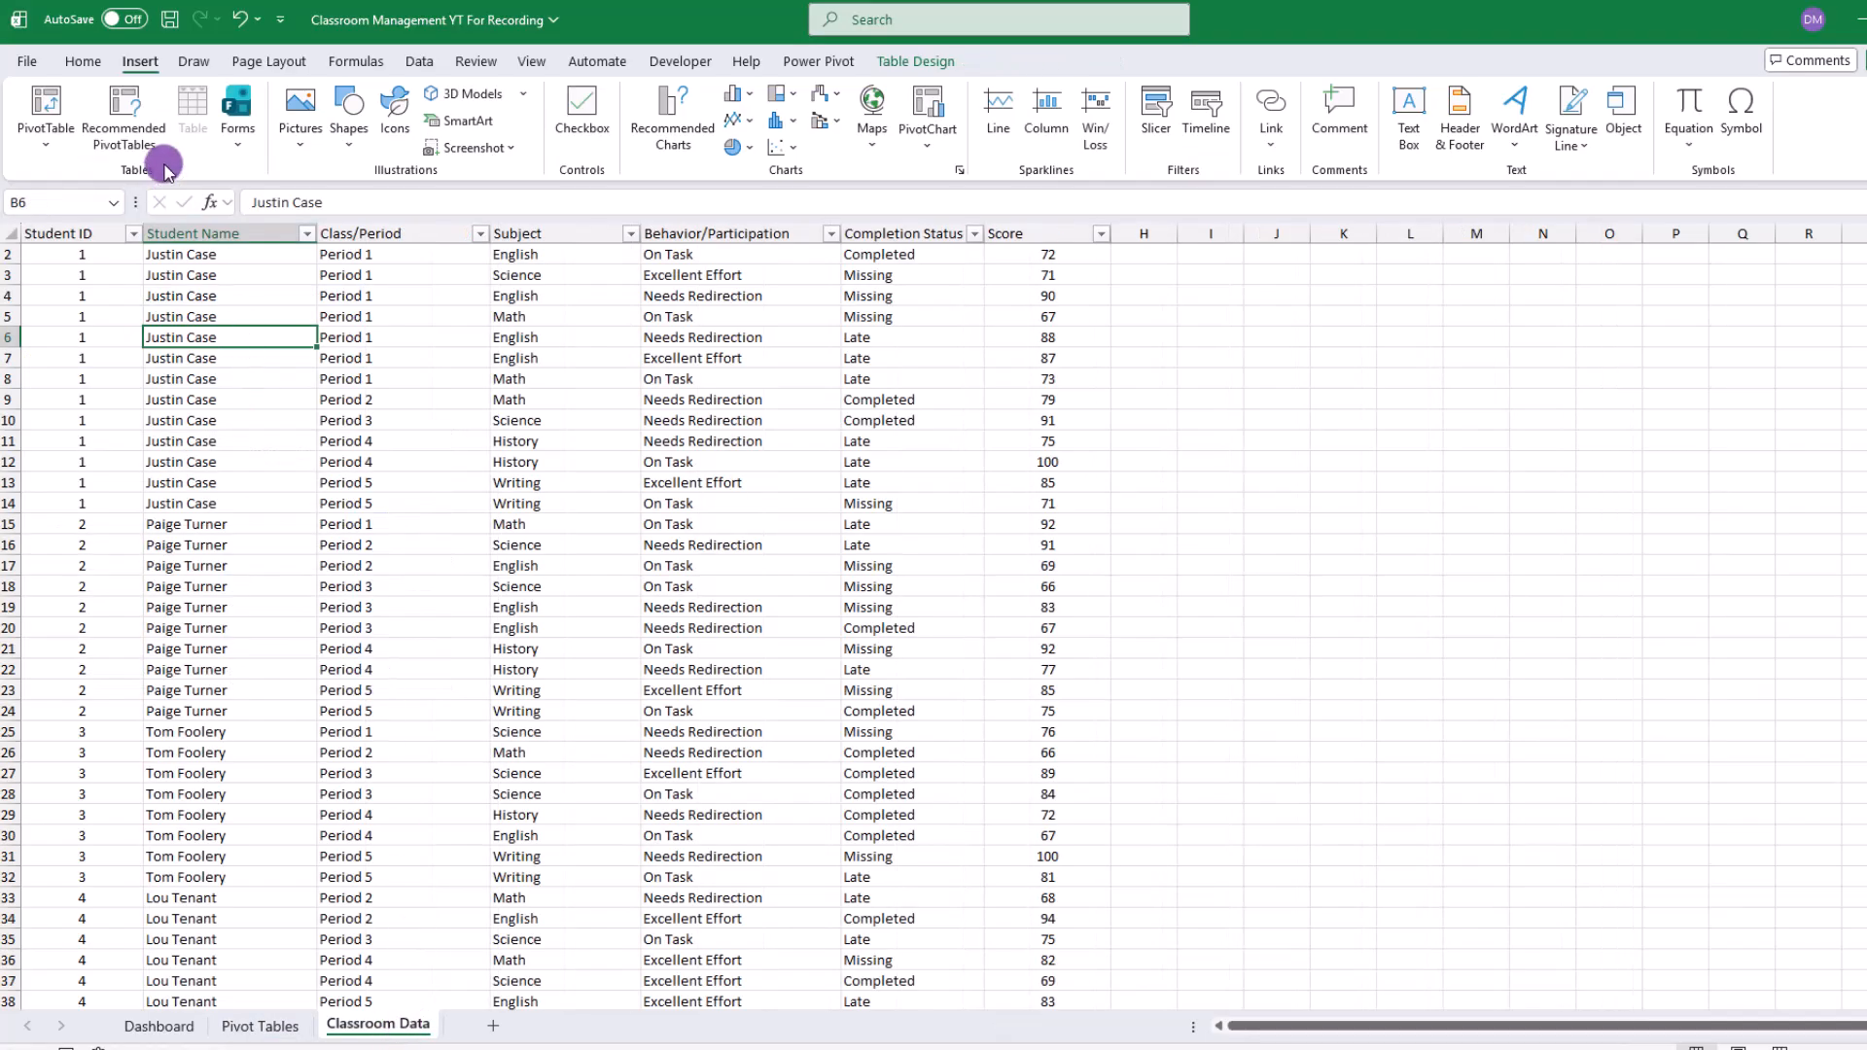
left_click(46, 105)
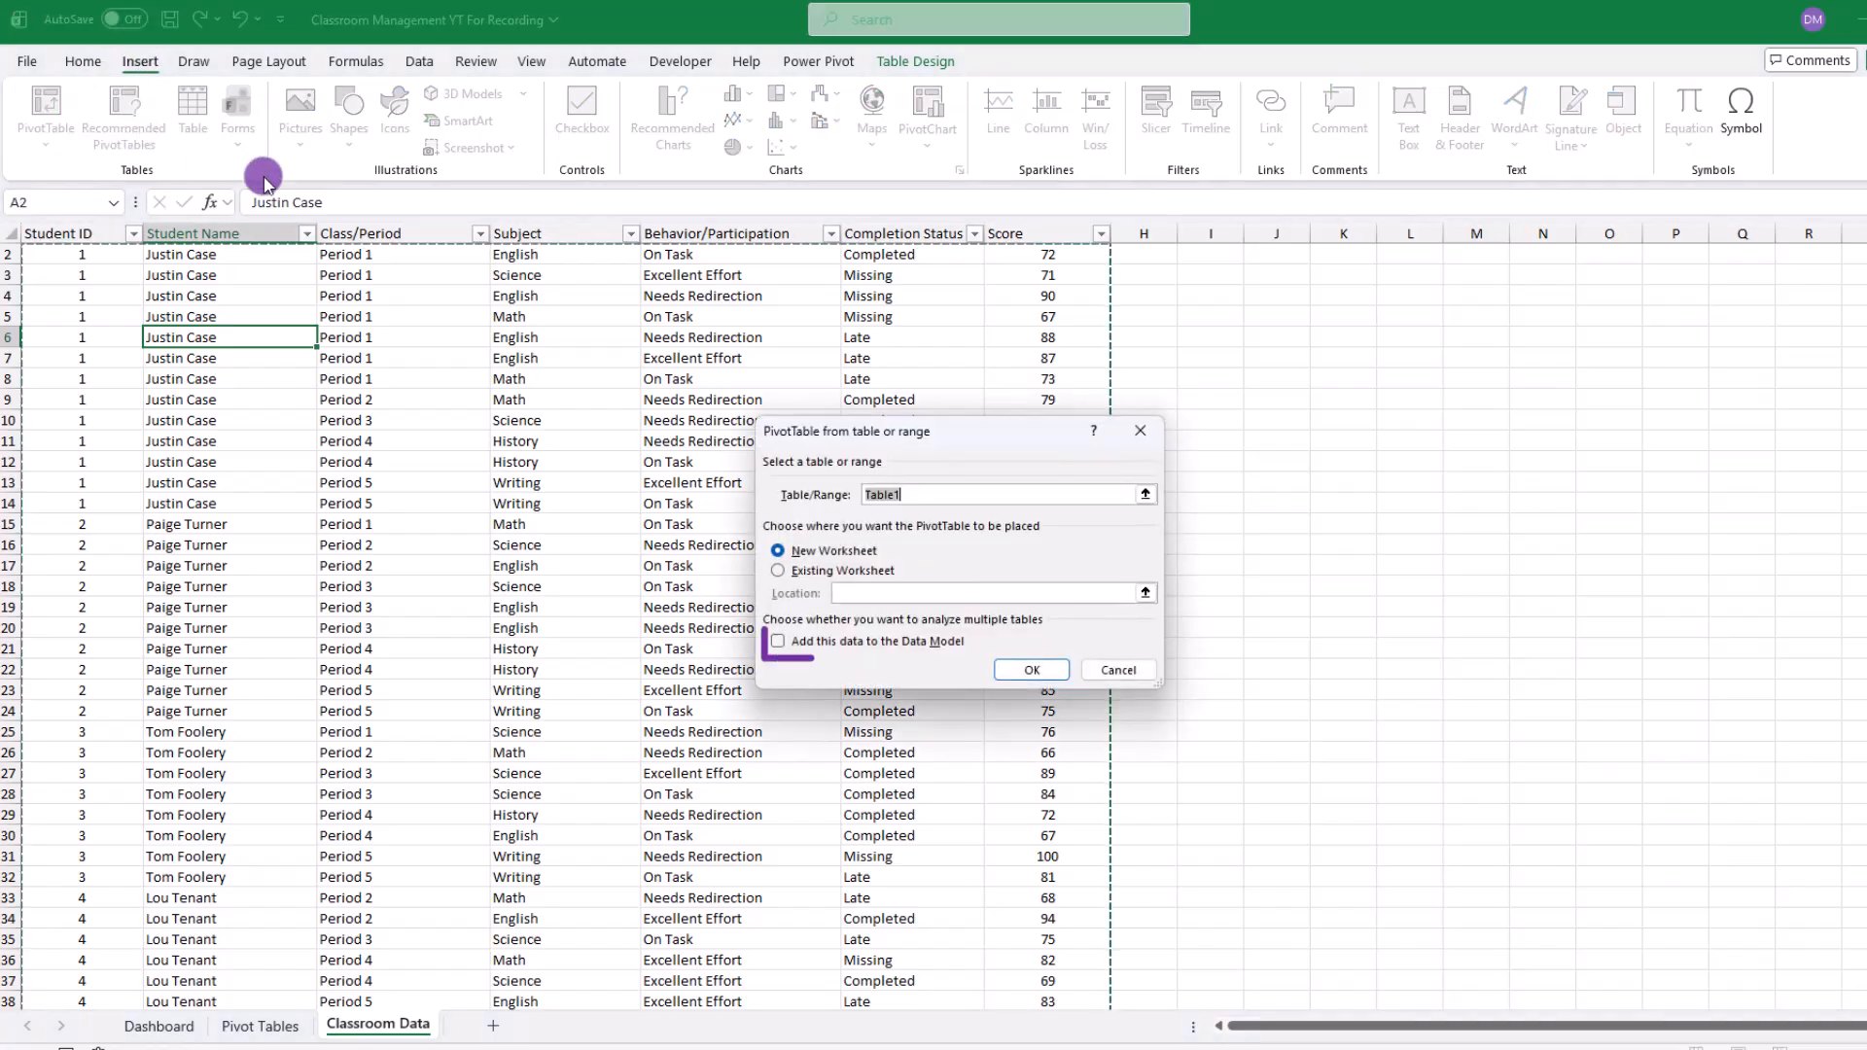
left_click(778, 641)
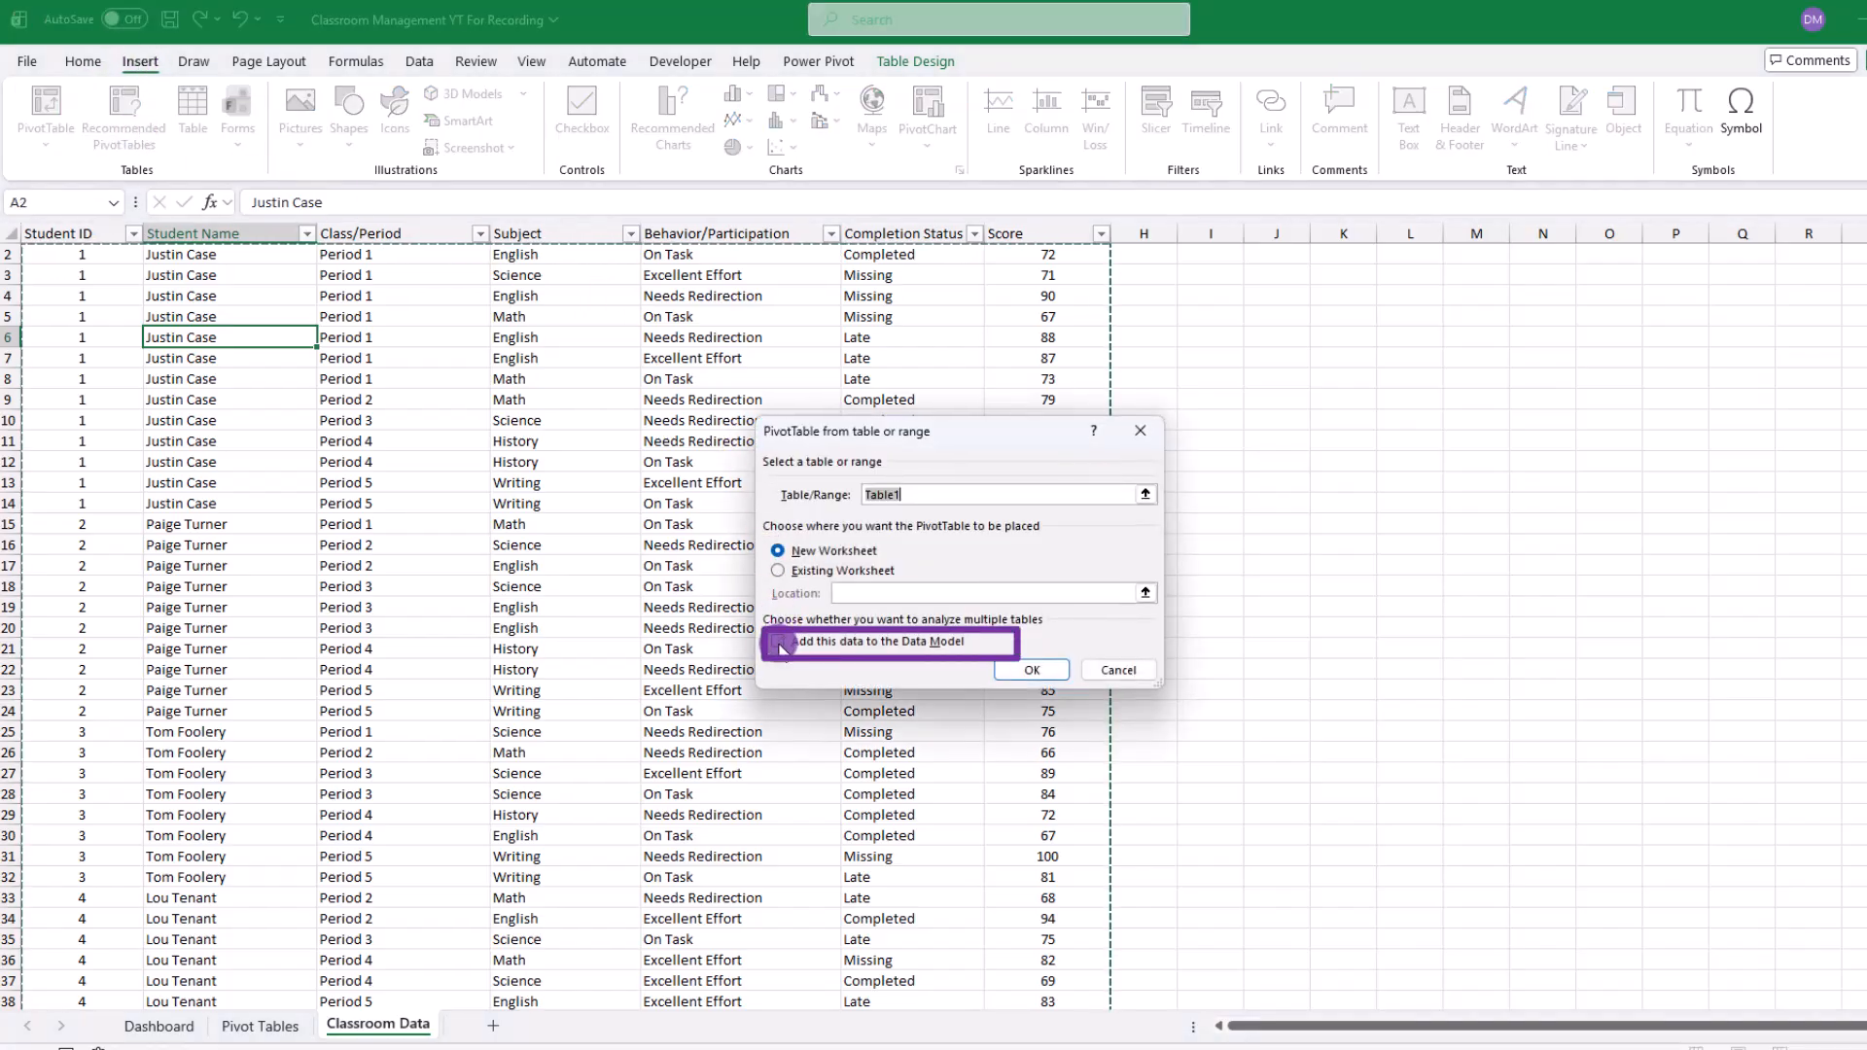
left_click(778, 571)
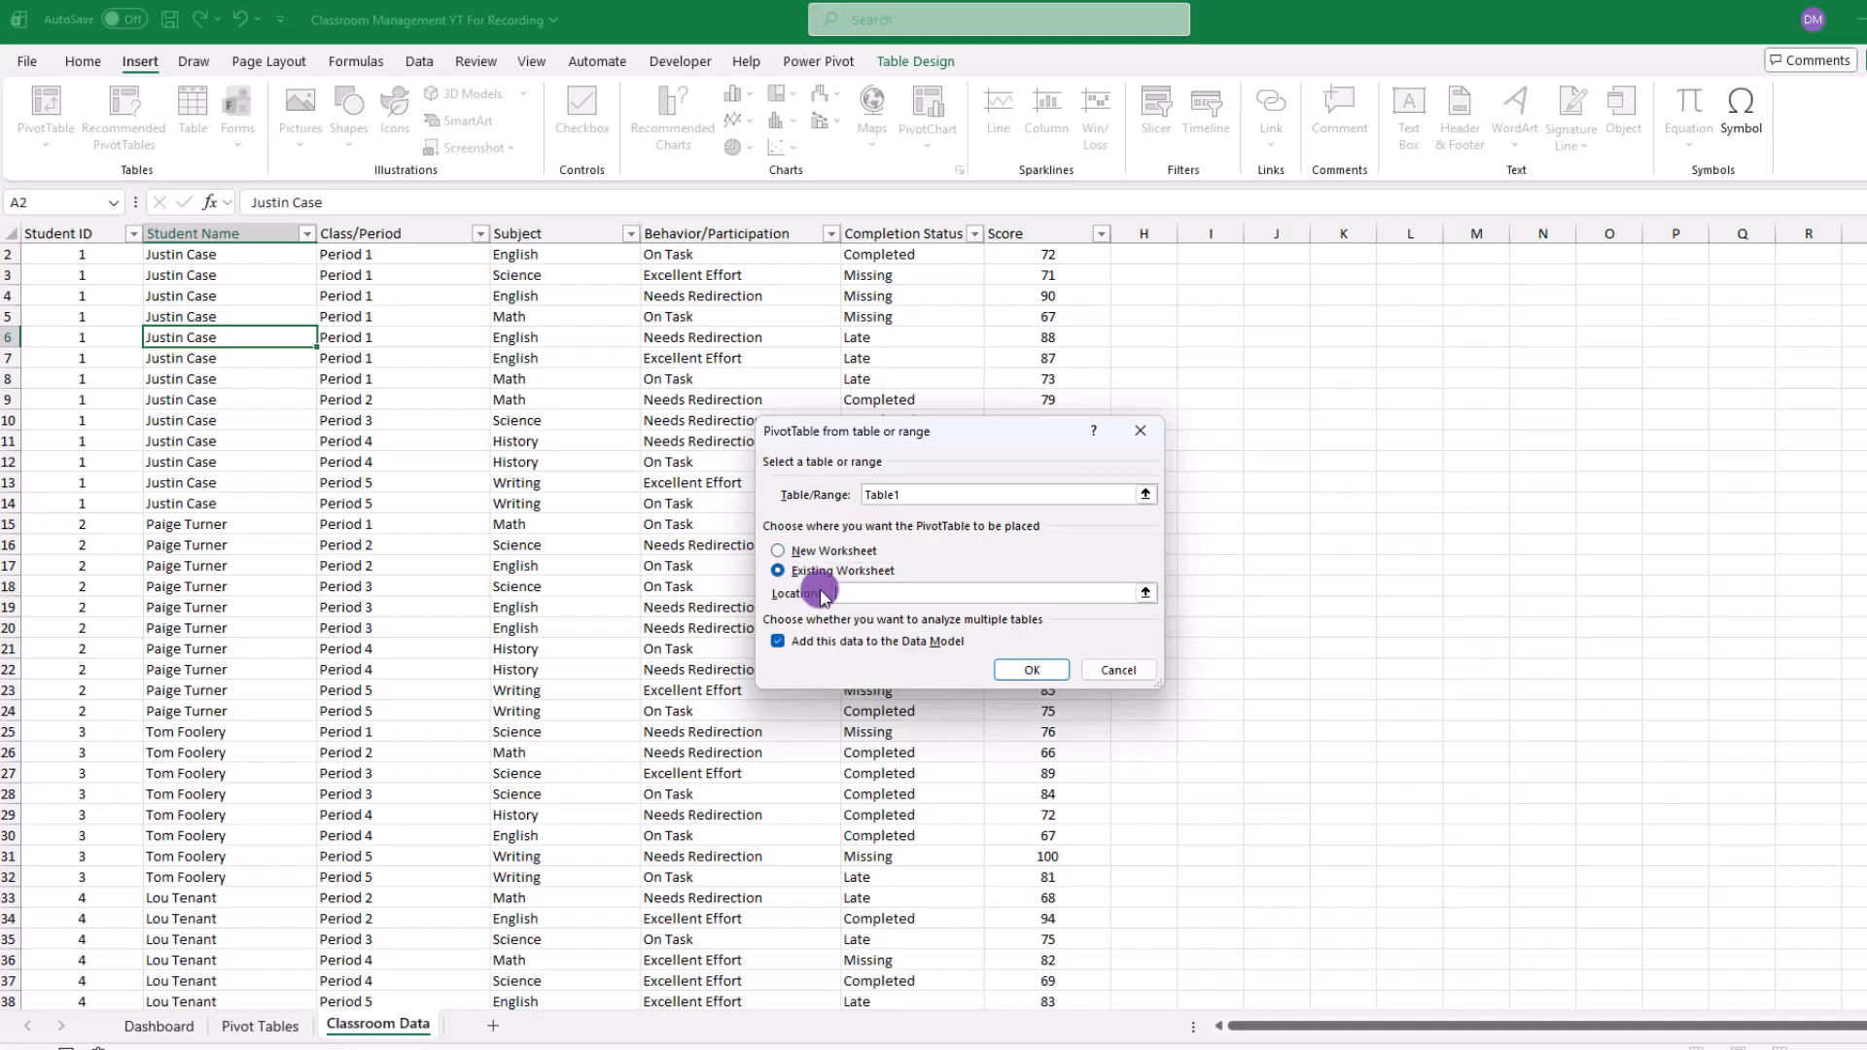
left_click(275, 1023)
left_click(512, 296)
key("Return")
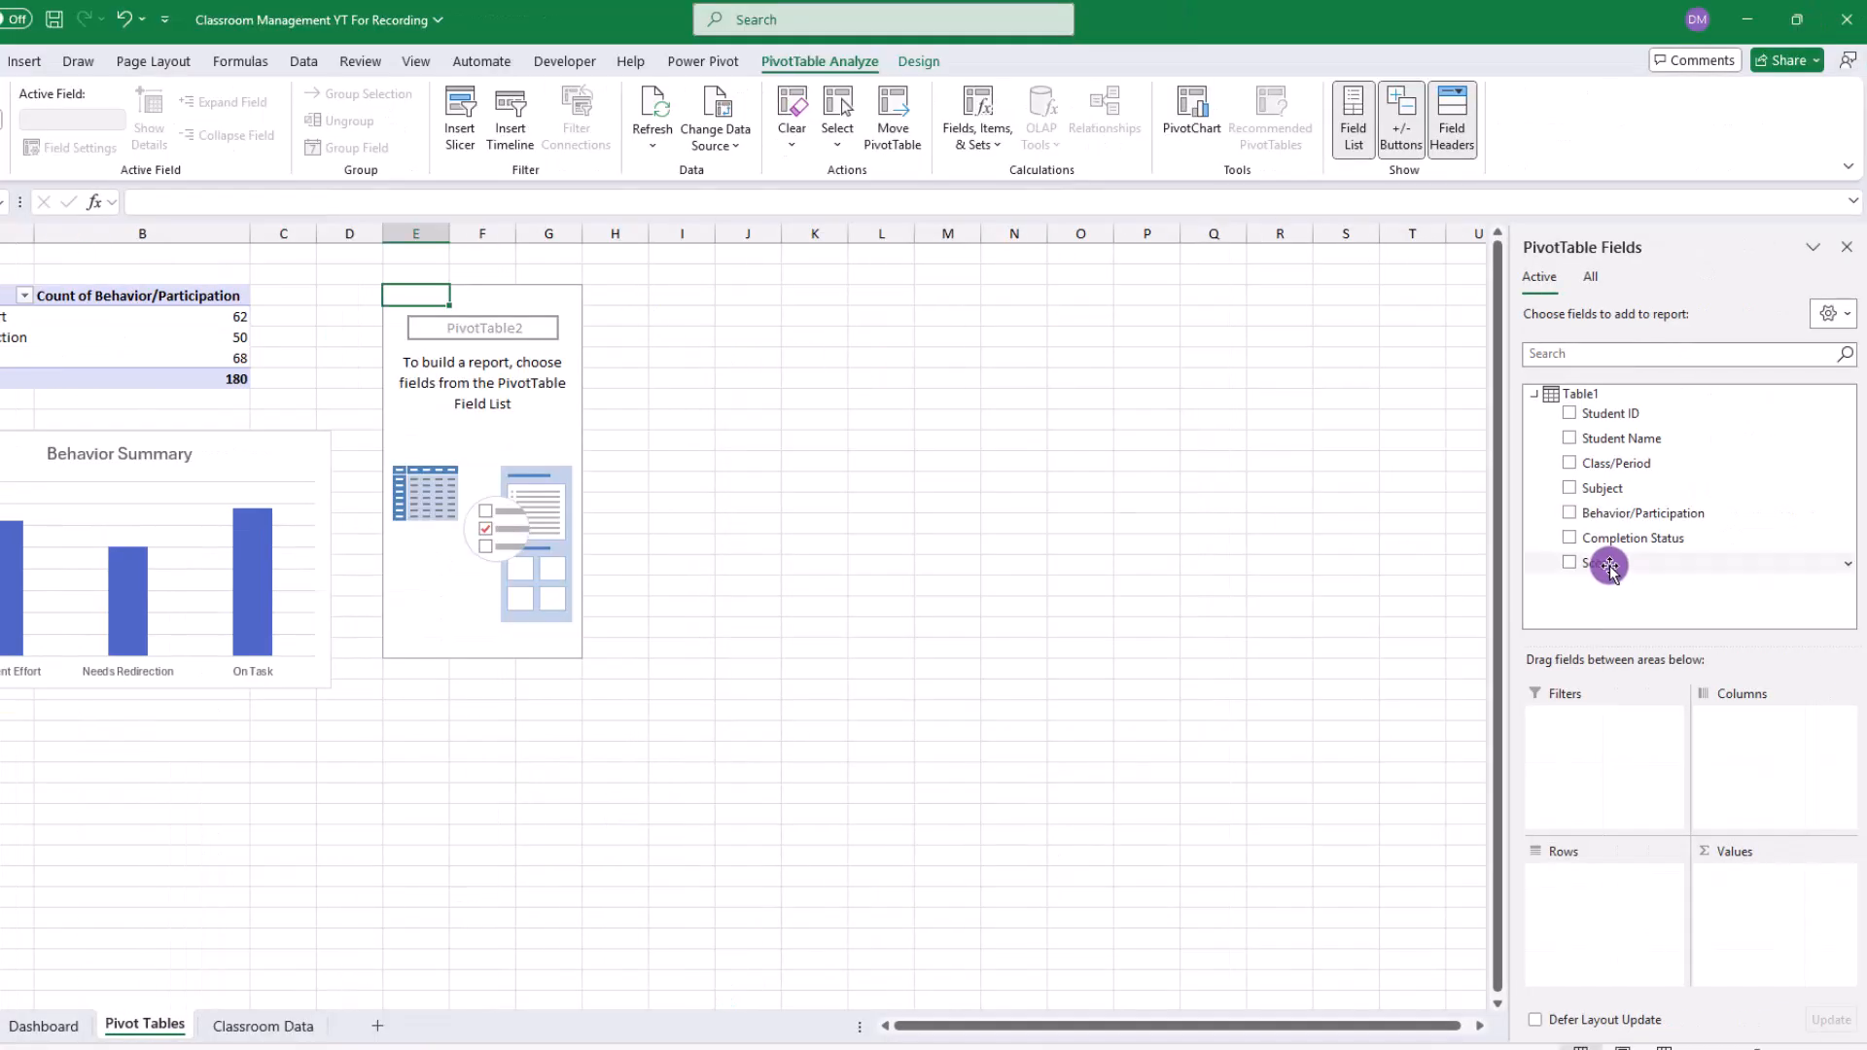
Step: Add Score to the values of the PivotTable at E3 and summarize it by Average
left_click_drag(1609, 566, 1767, 883)
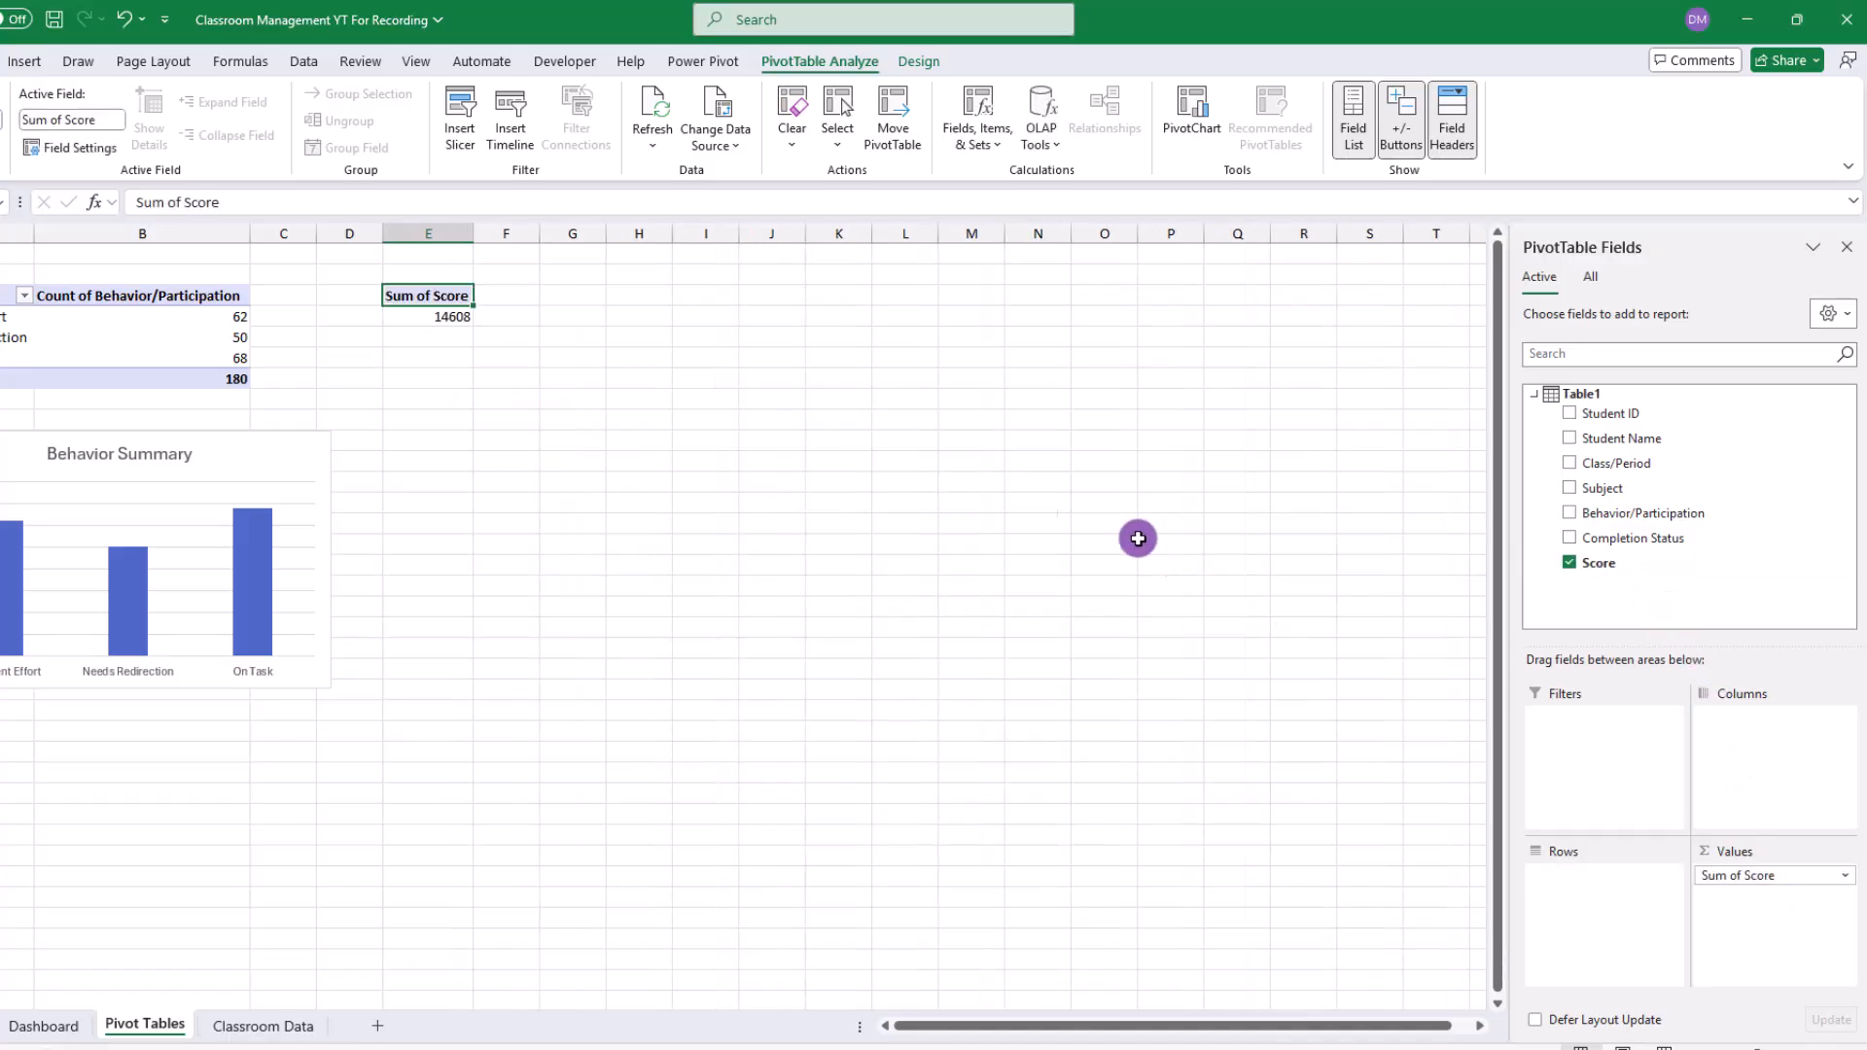
right_click(449, 320)
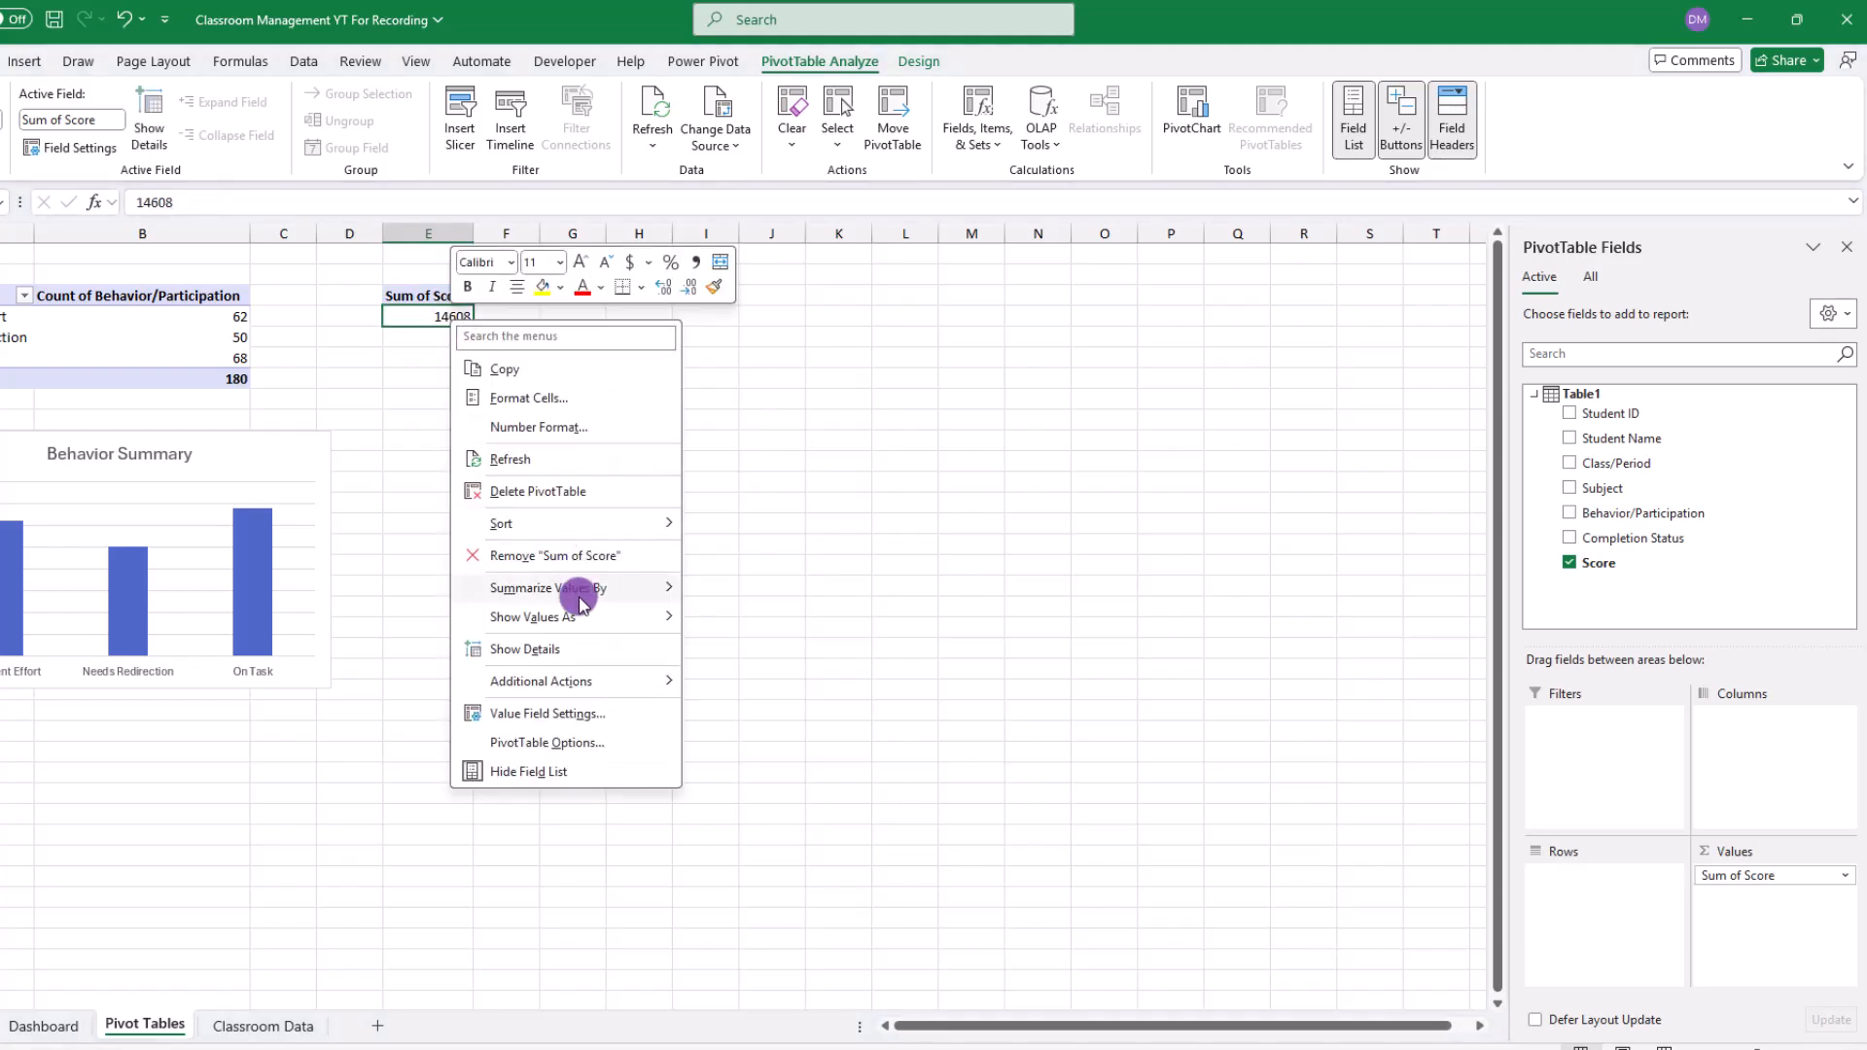
mouse_move(571, 590)
left_click(743, 654)
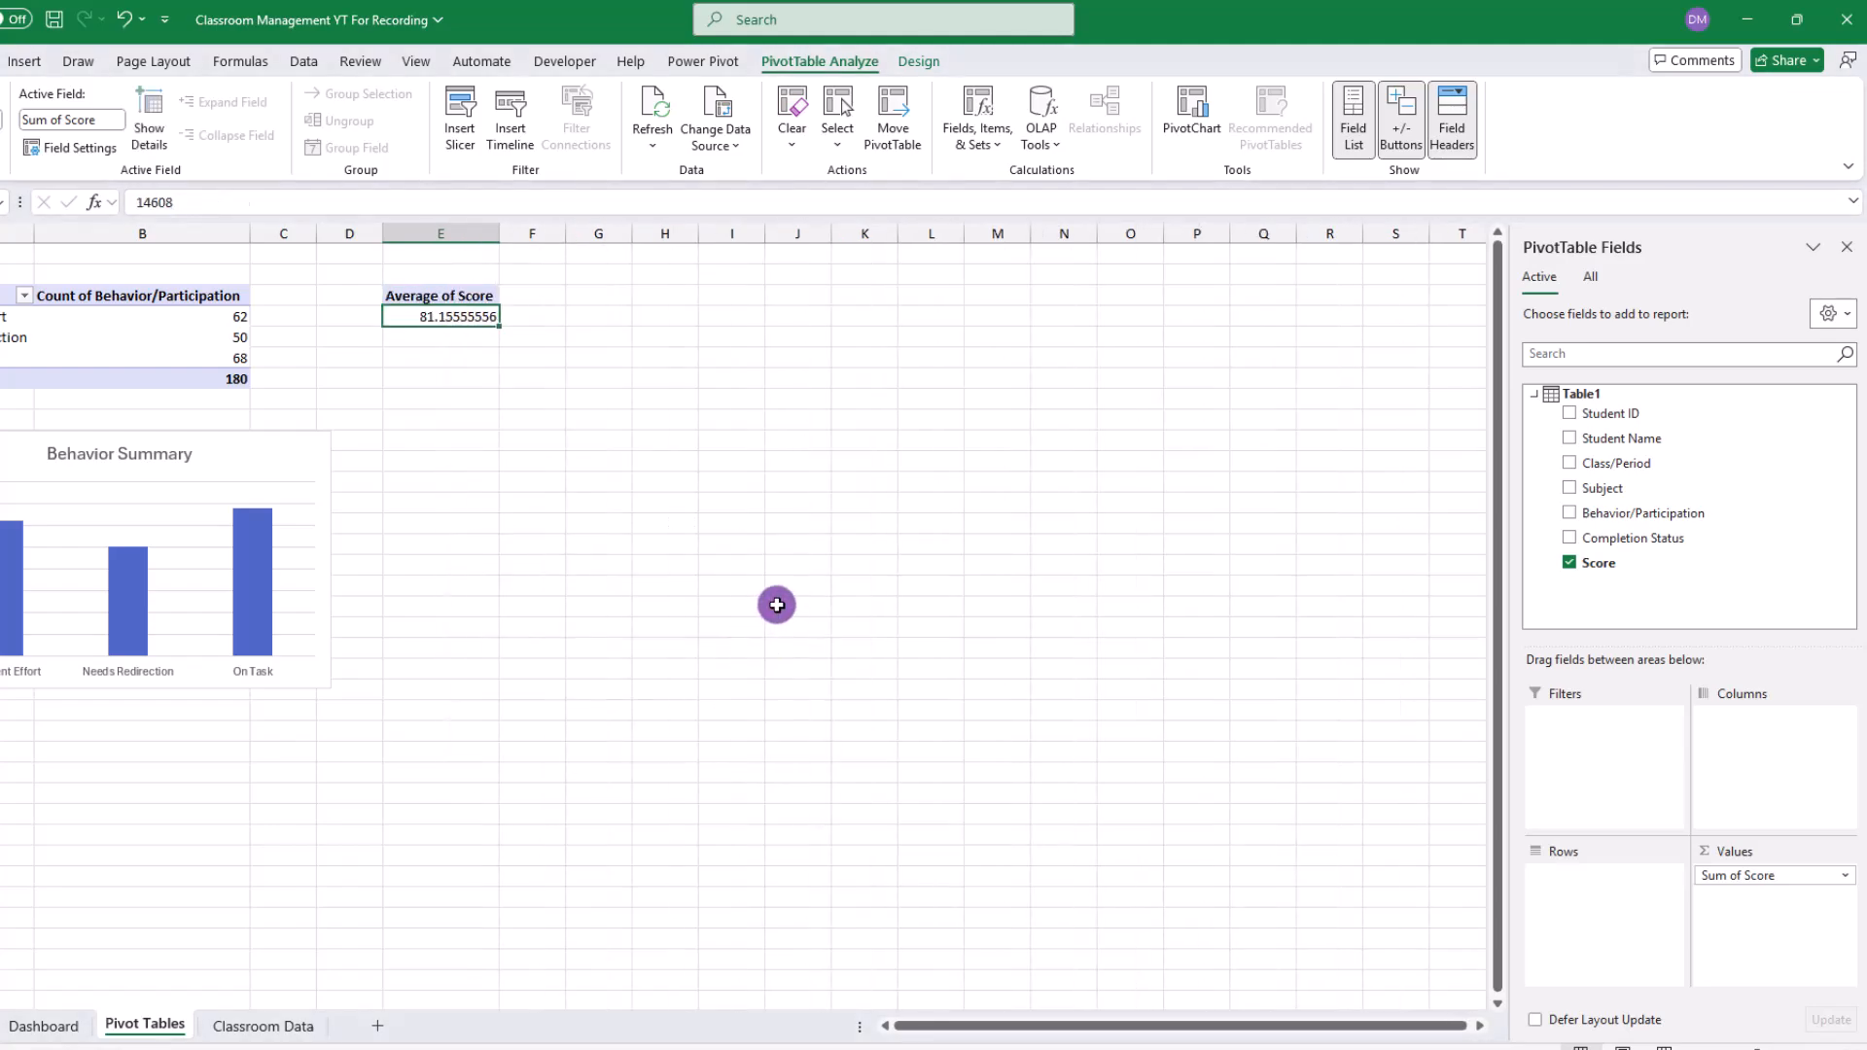
Step: Enter a GETPIVOTDATA formula in cell F4 that returns the Average of Score from the PivotTable at E3, and select that cell
left_click(533, 317)
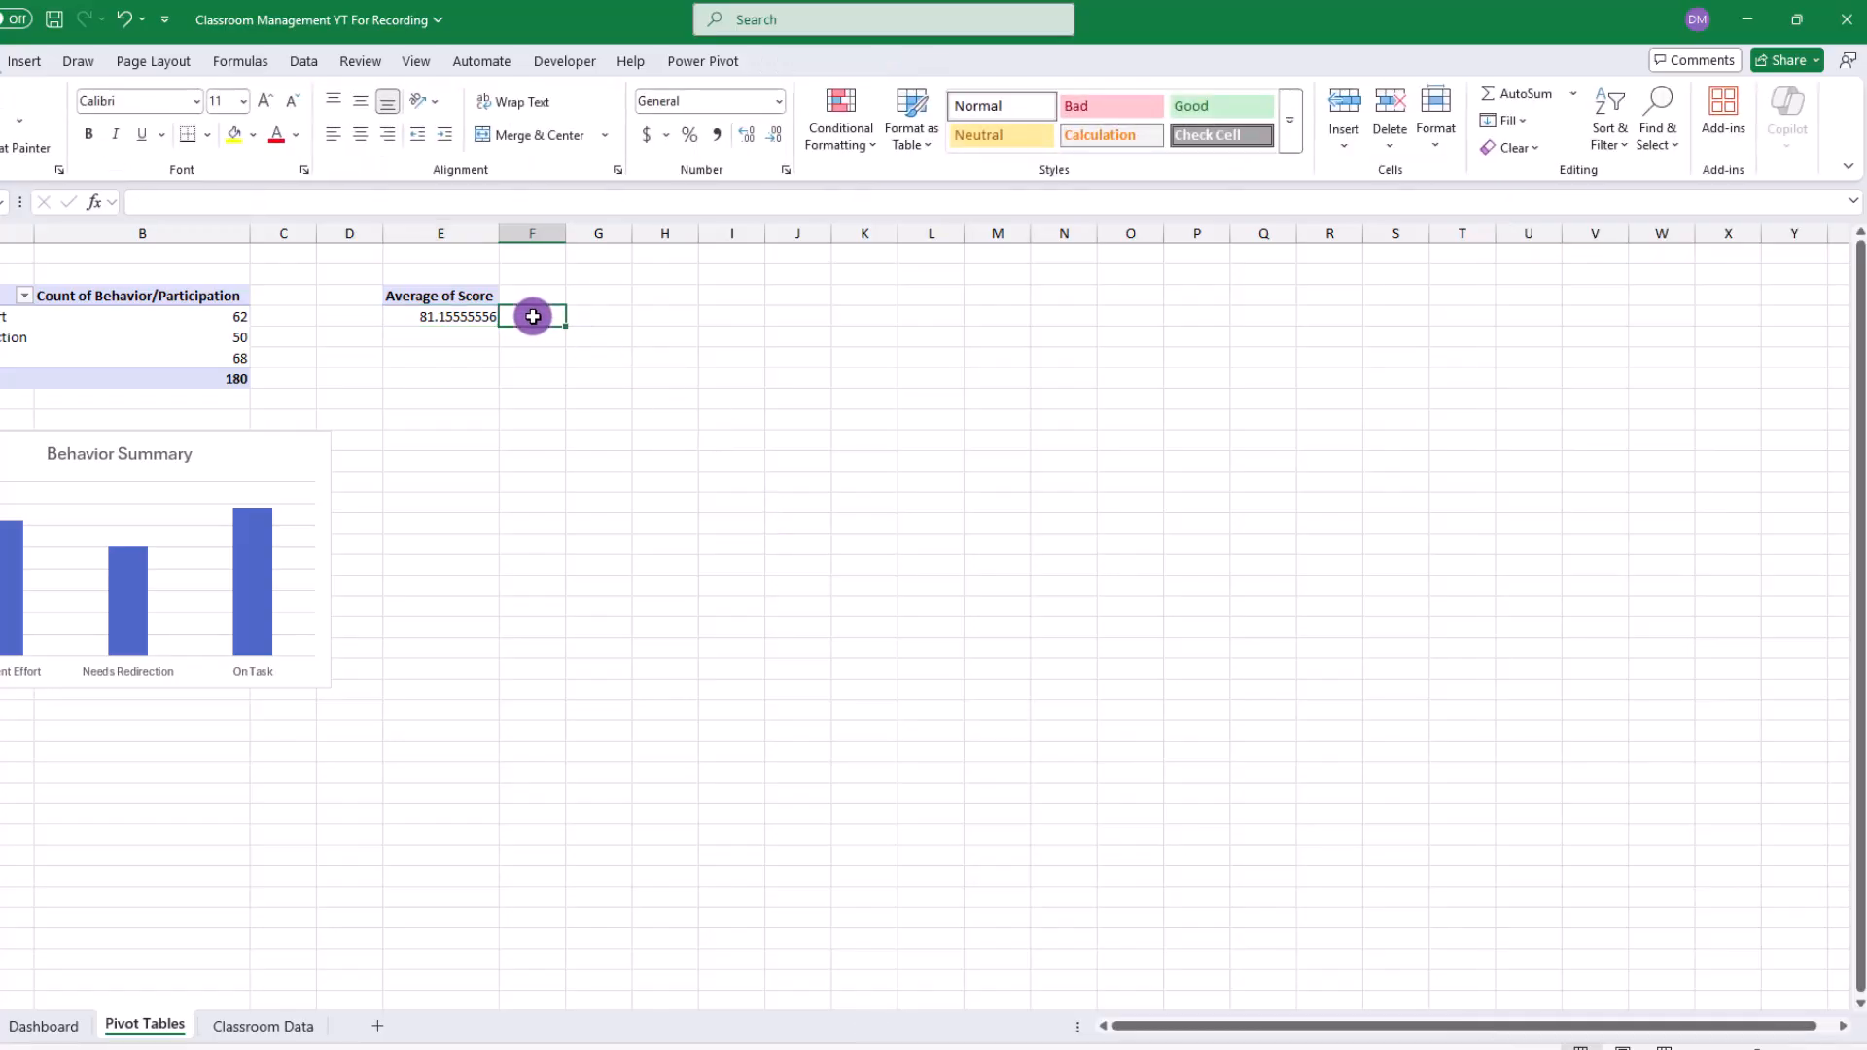
type("=")
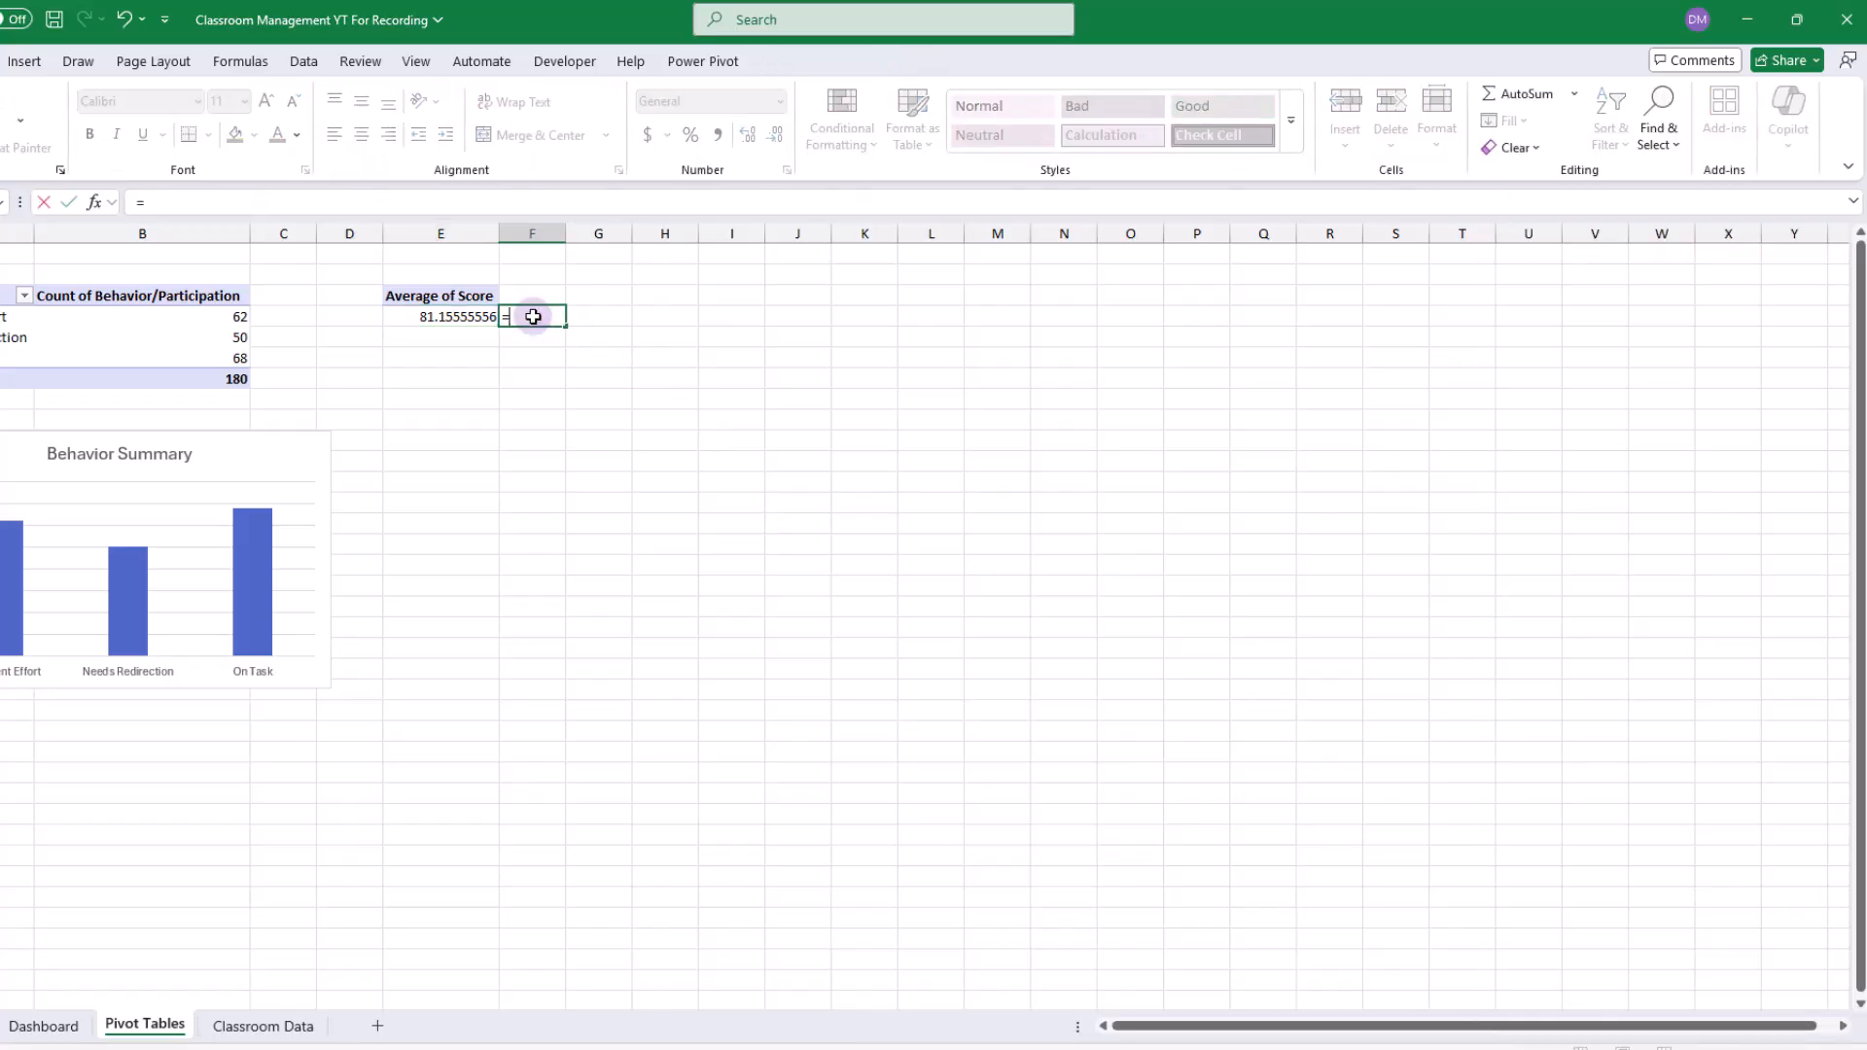
left_click(453, 310)
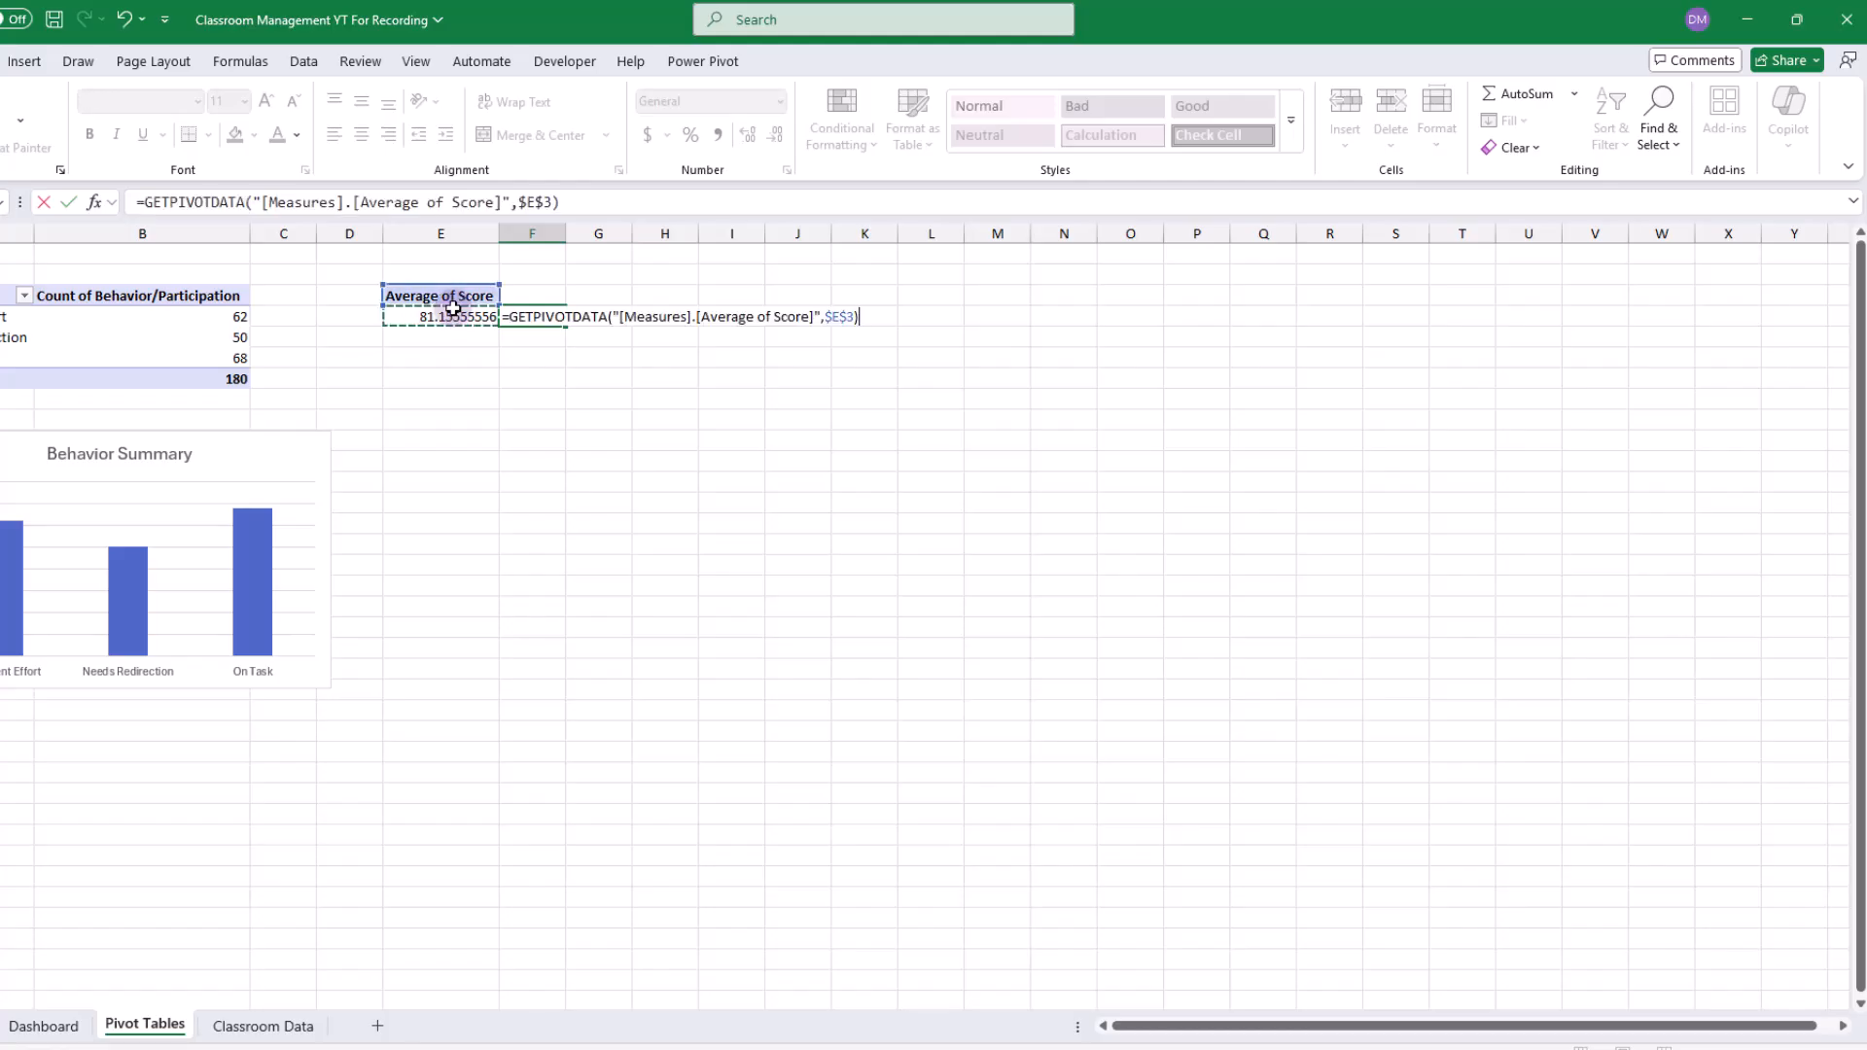
key("Return")
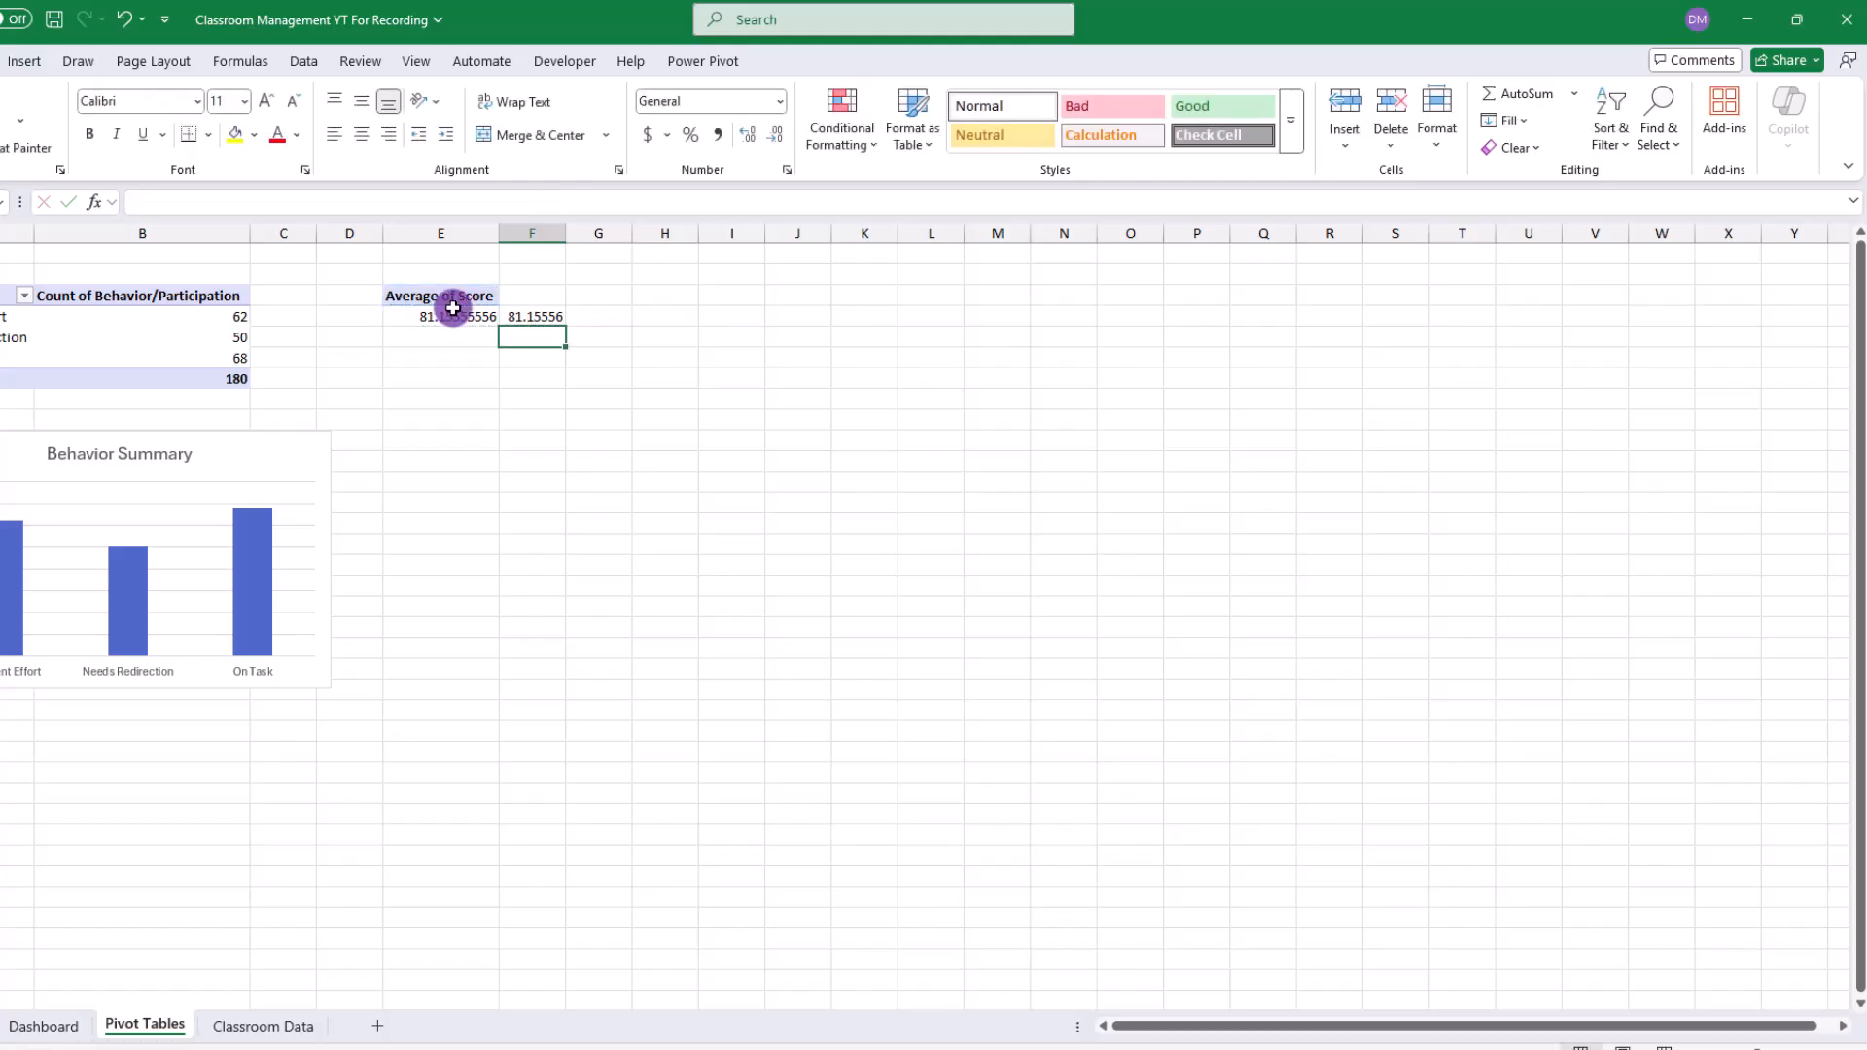
left_click(551, 317)
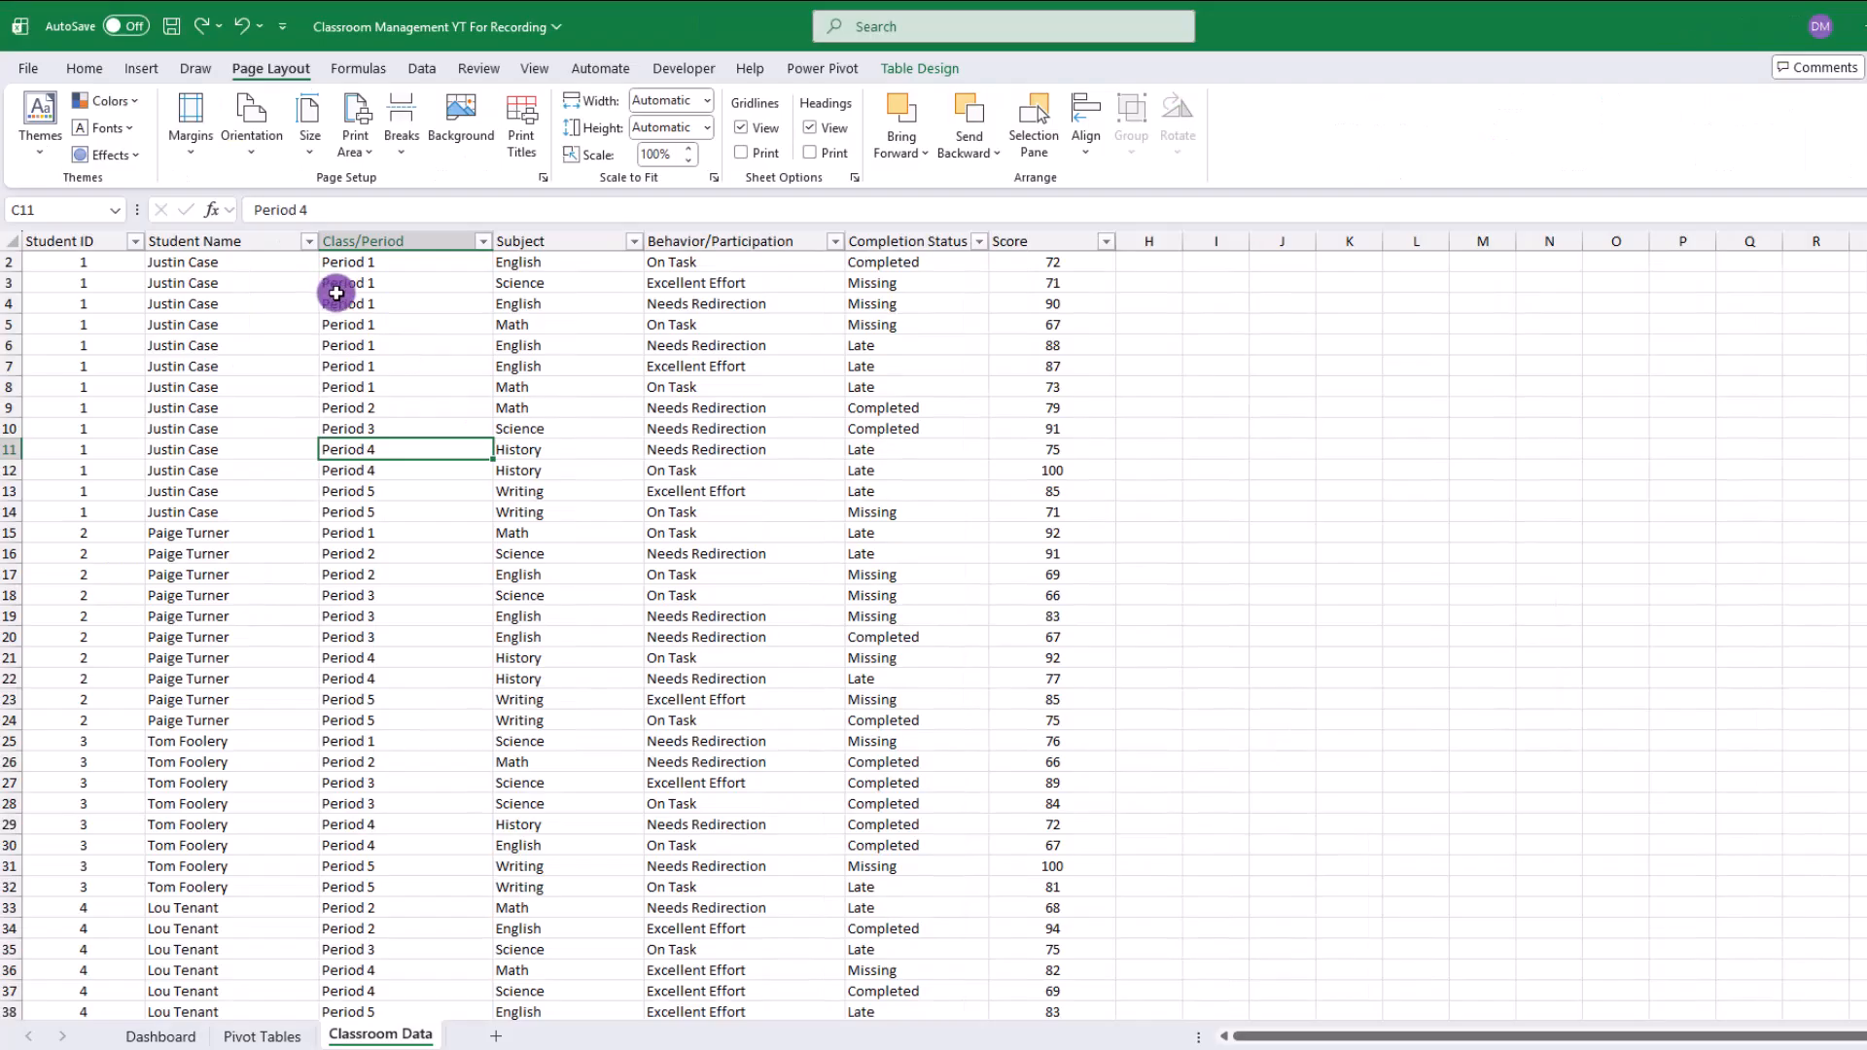
Step: Create another PivotTable from Table1 at cell H3 of the Pivot Tables sheet, adding the data to the Data Model
left_click(336, 296)
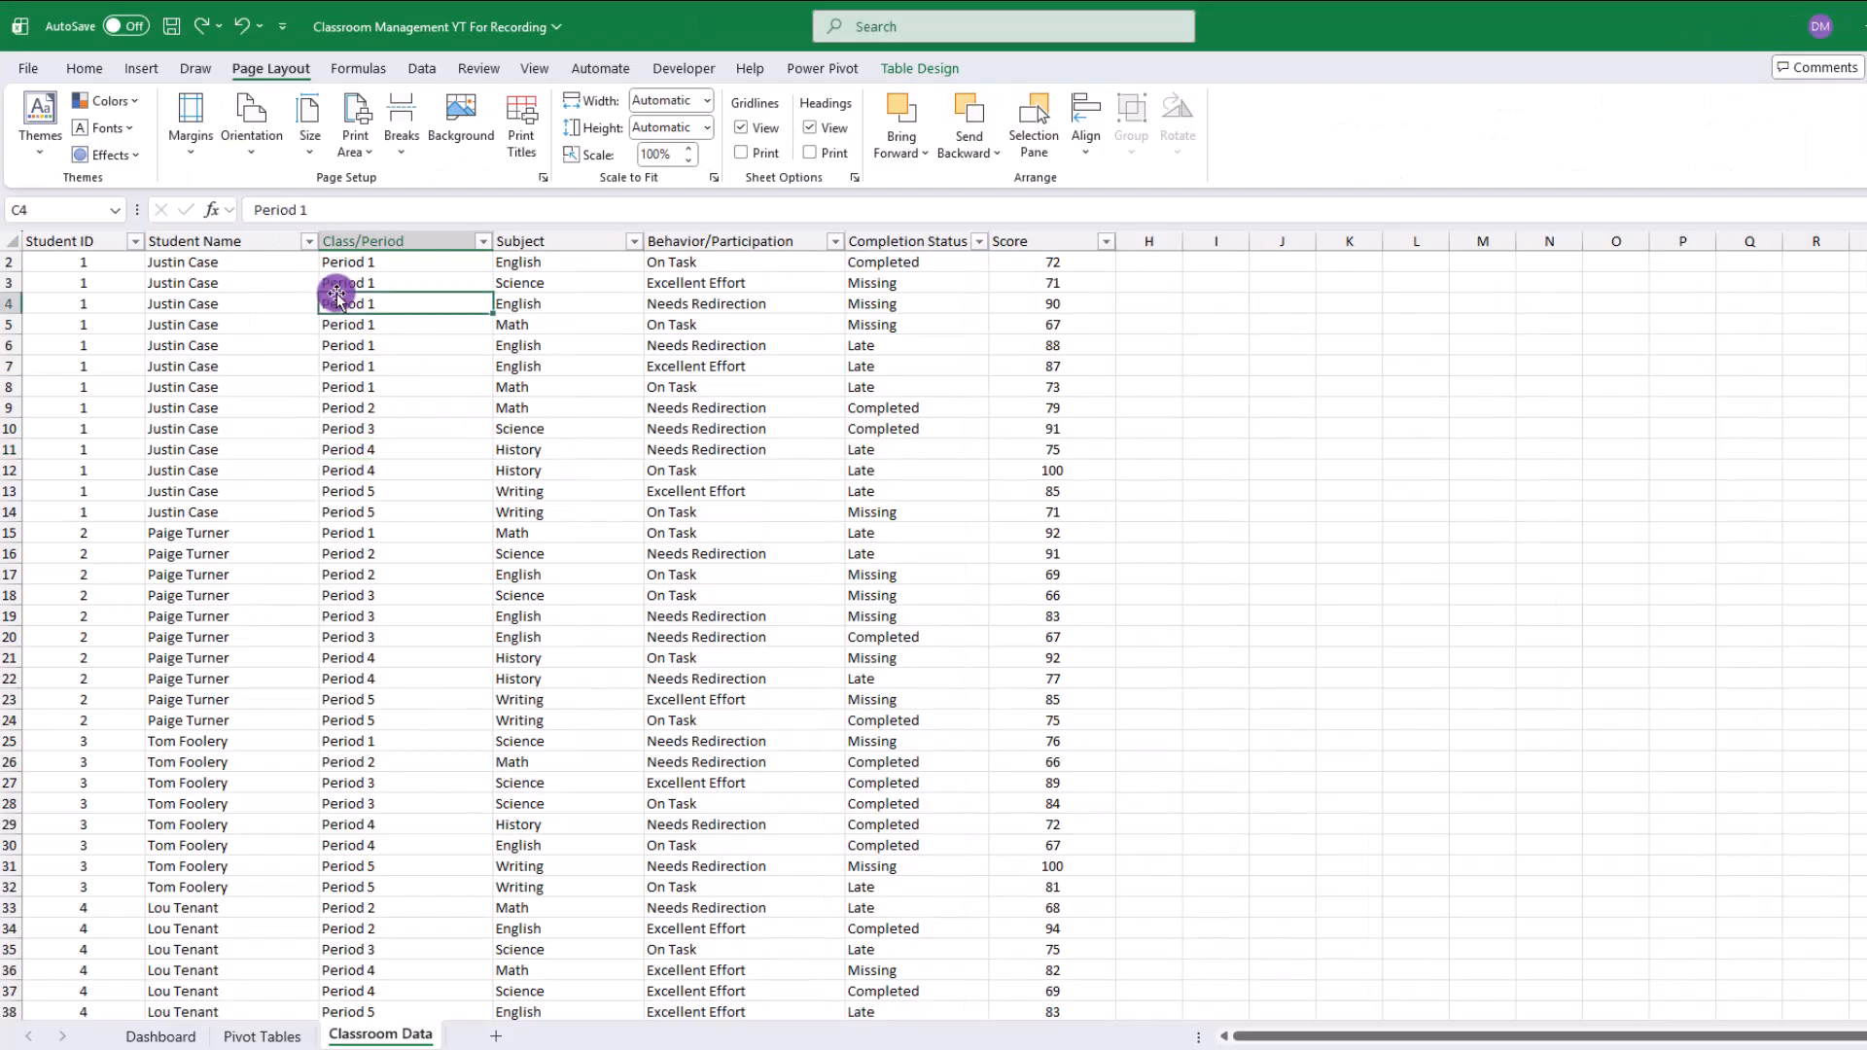
left_click(138, 70)
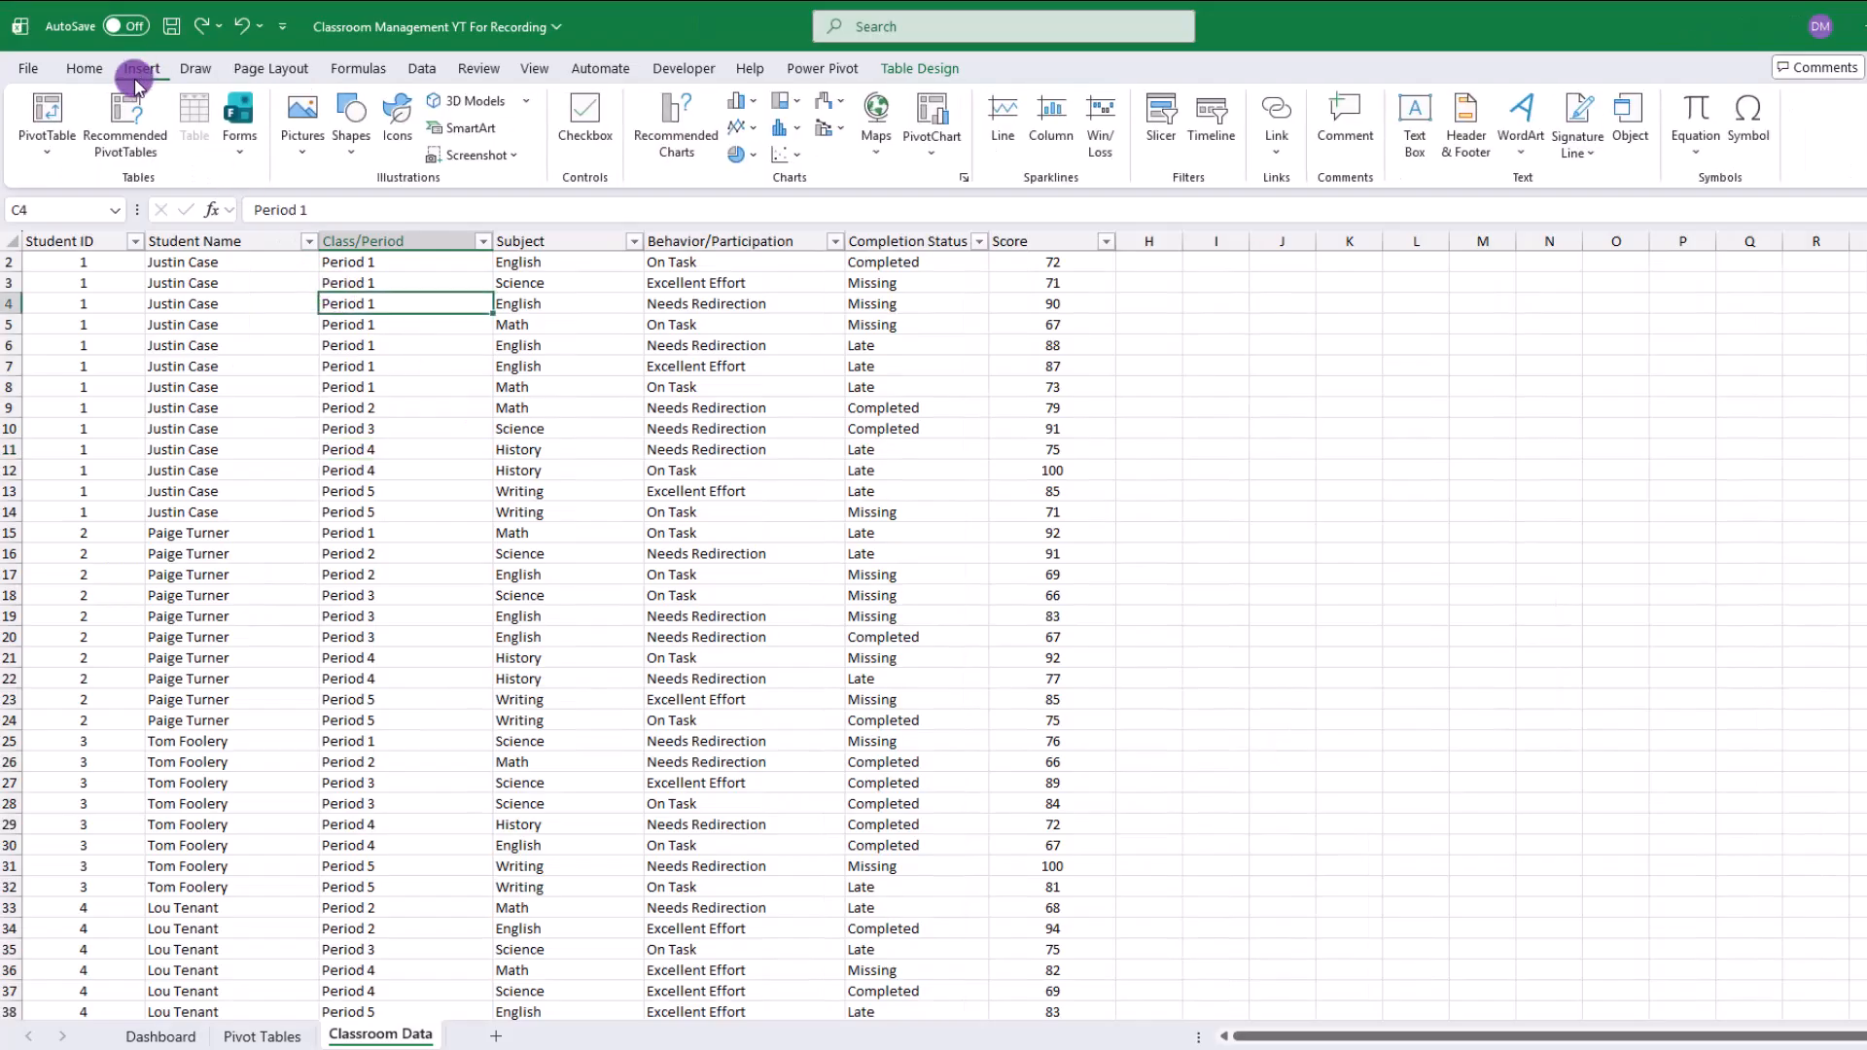
left_click(47, 111)
left_click(783, 651)
left_click(780, 578)
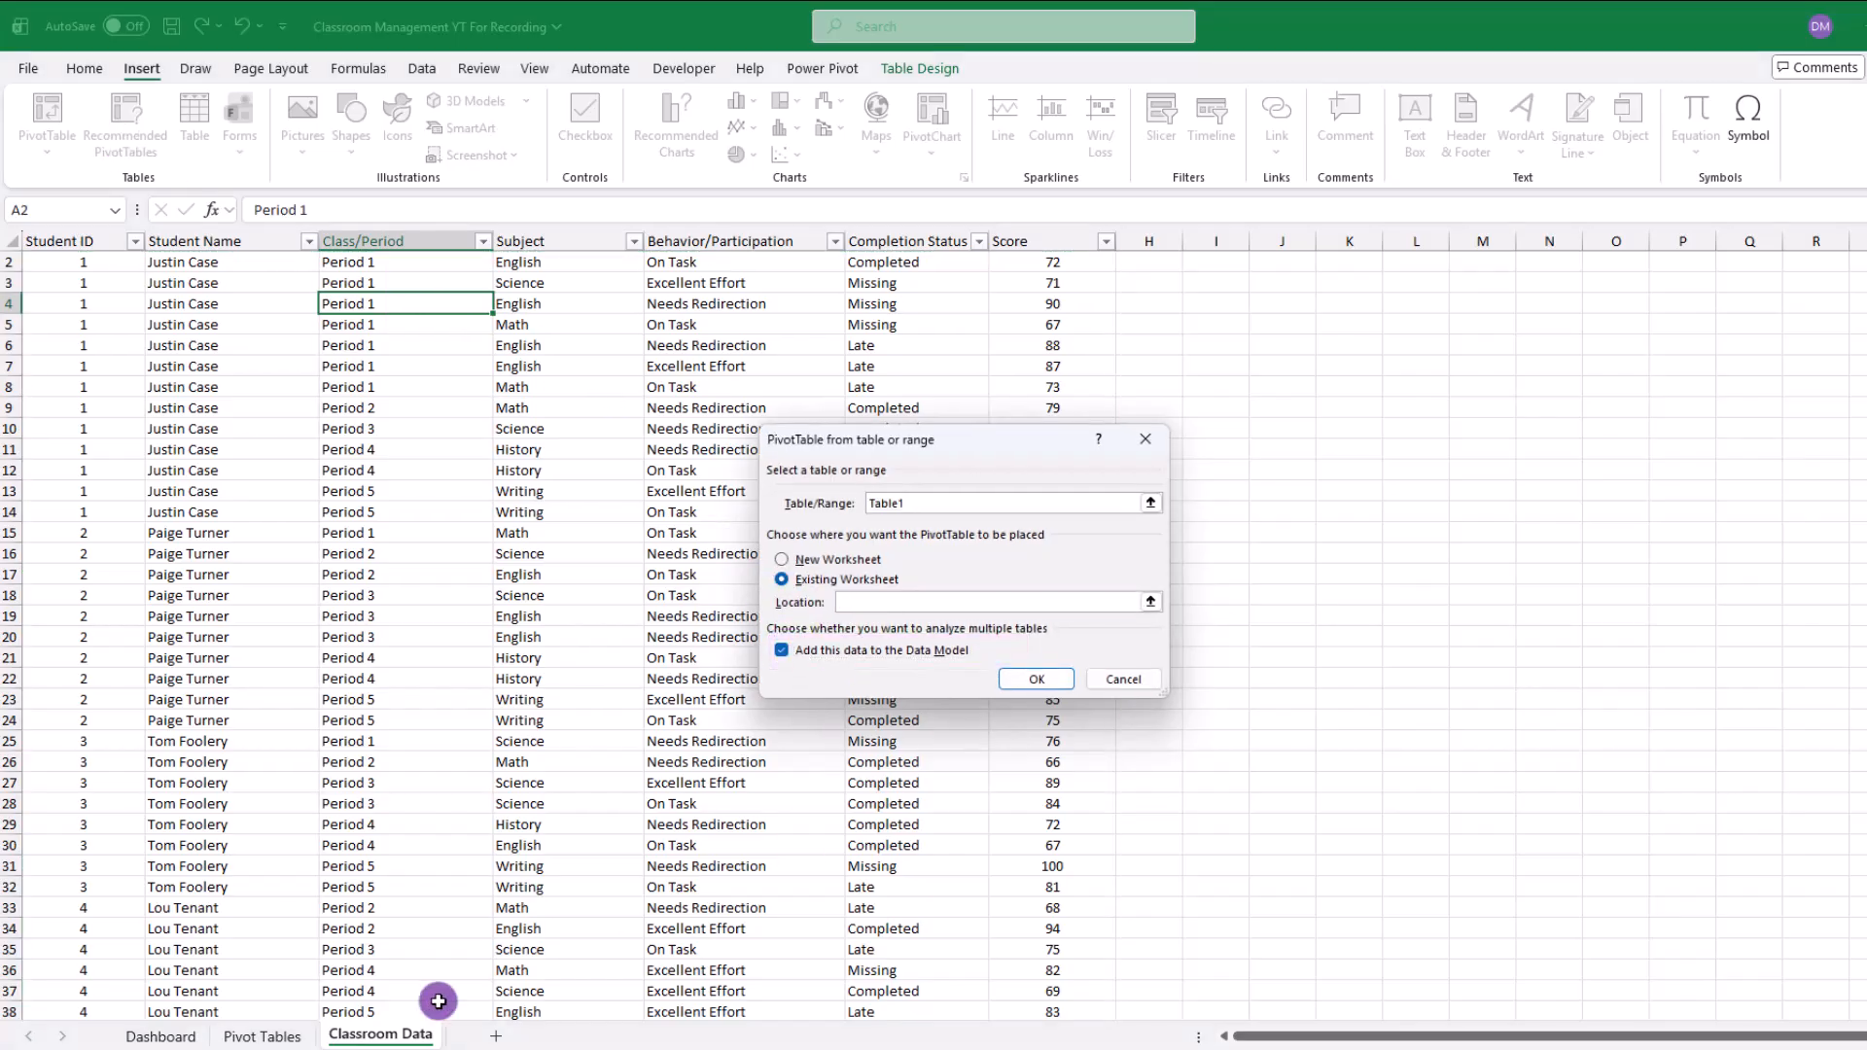
left_click(262, 1036)
left_click(795, 303)
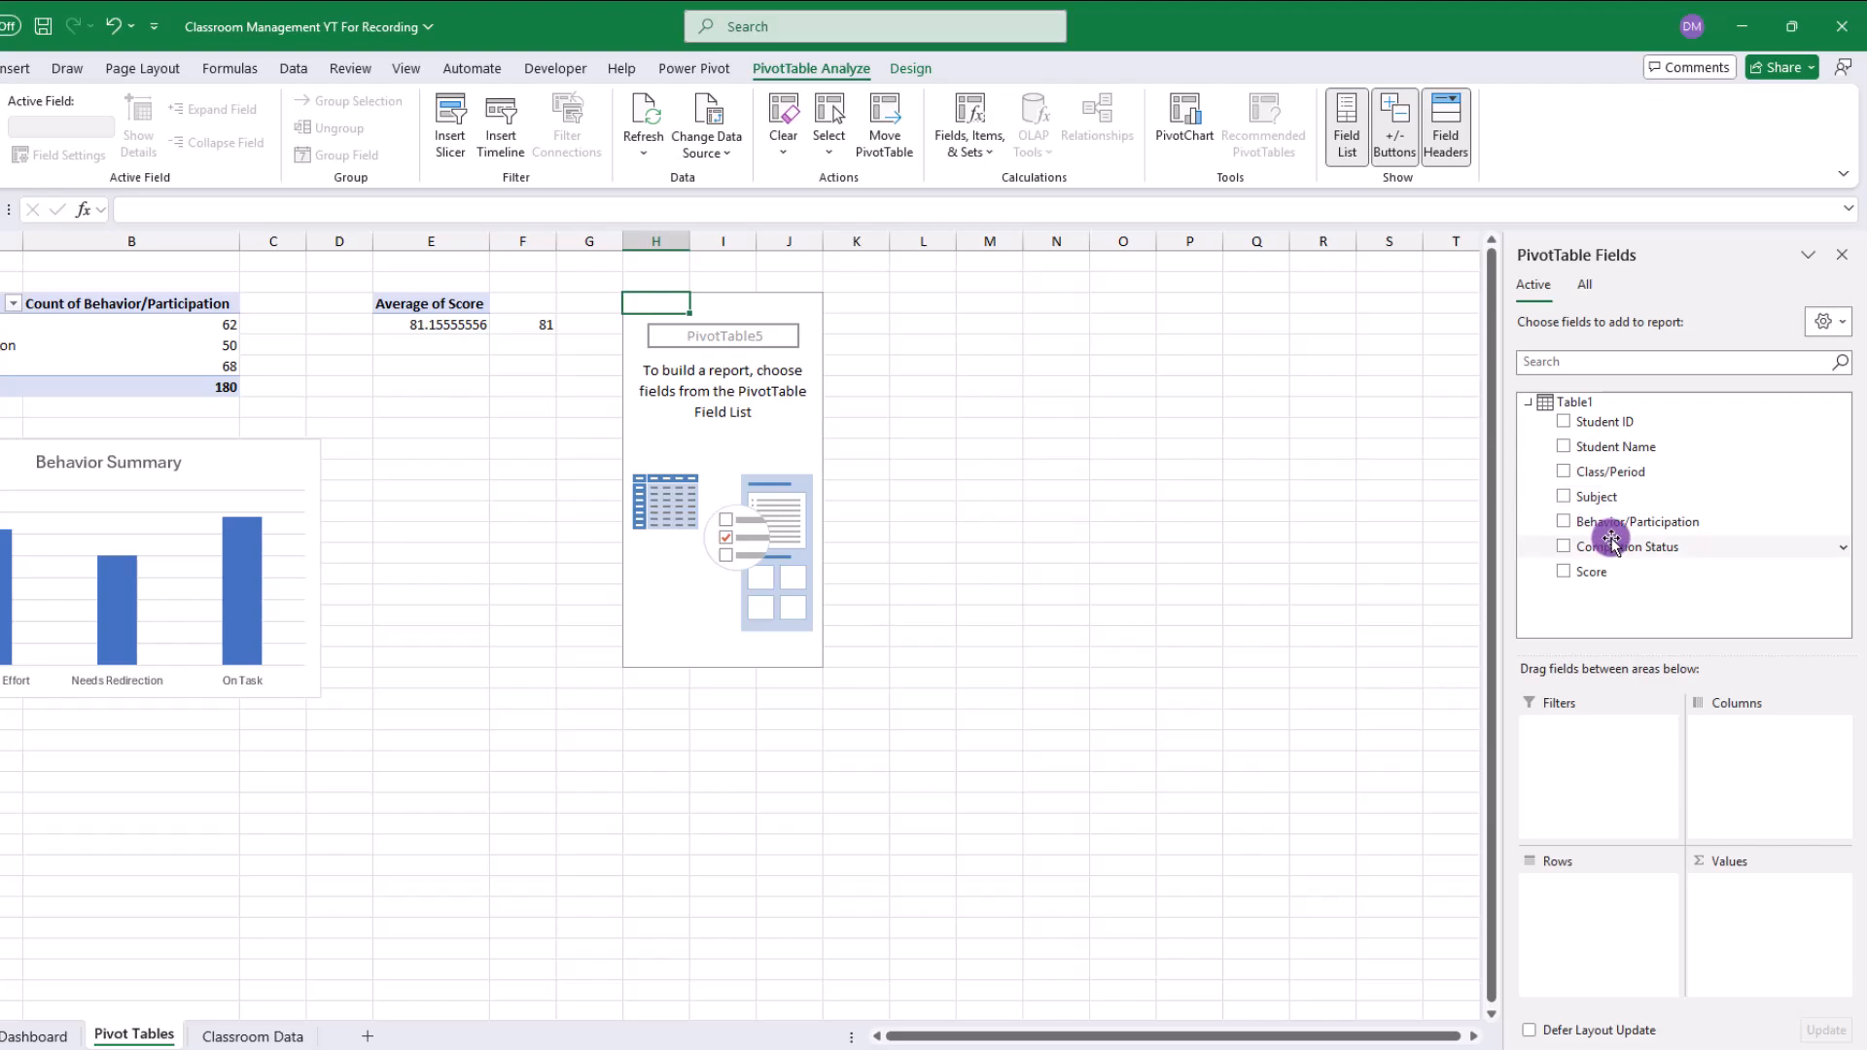
Step: Set the PivotTable at H3 to count Completion Status by its own categories as rows, and insert a Doughnut PivotChart from it
left_click_drag(1615, 547, 1636, 895)
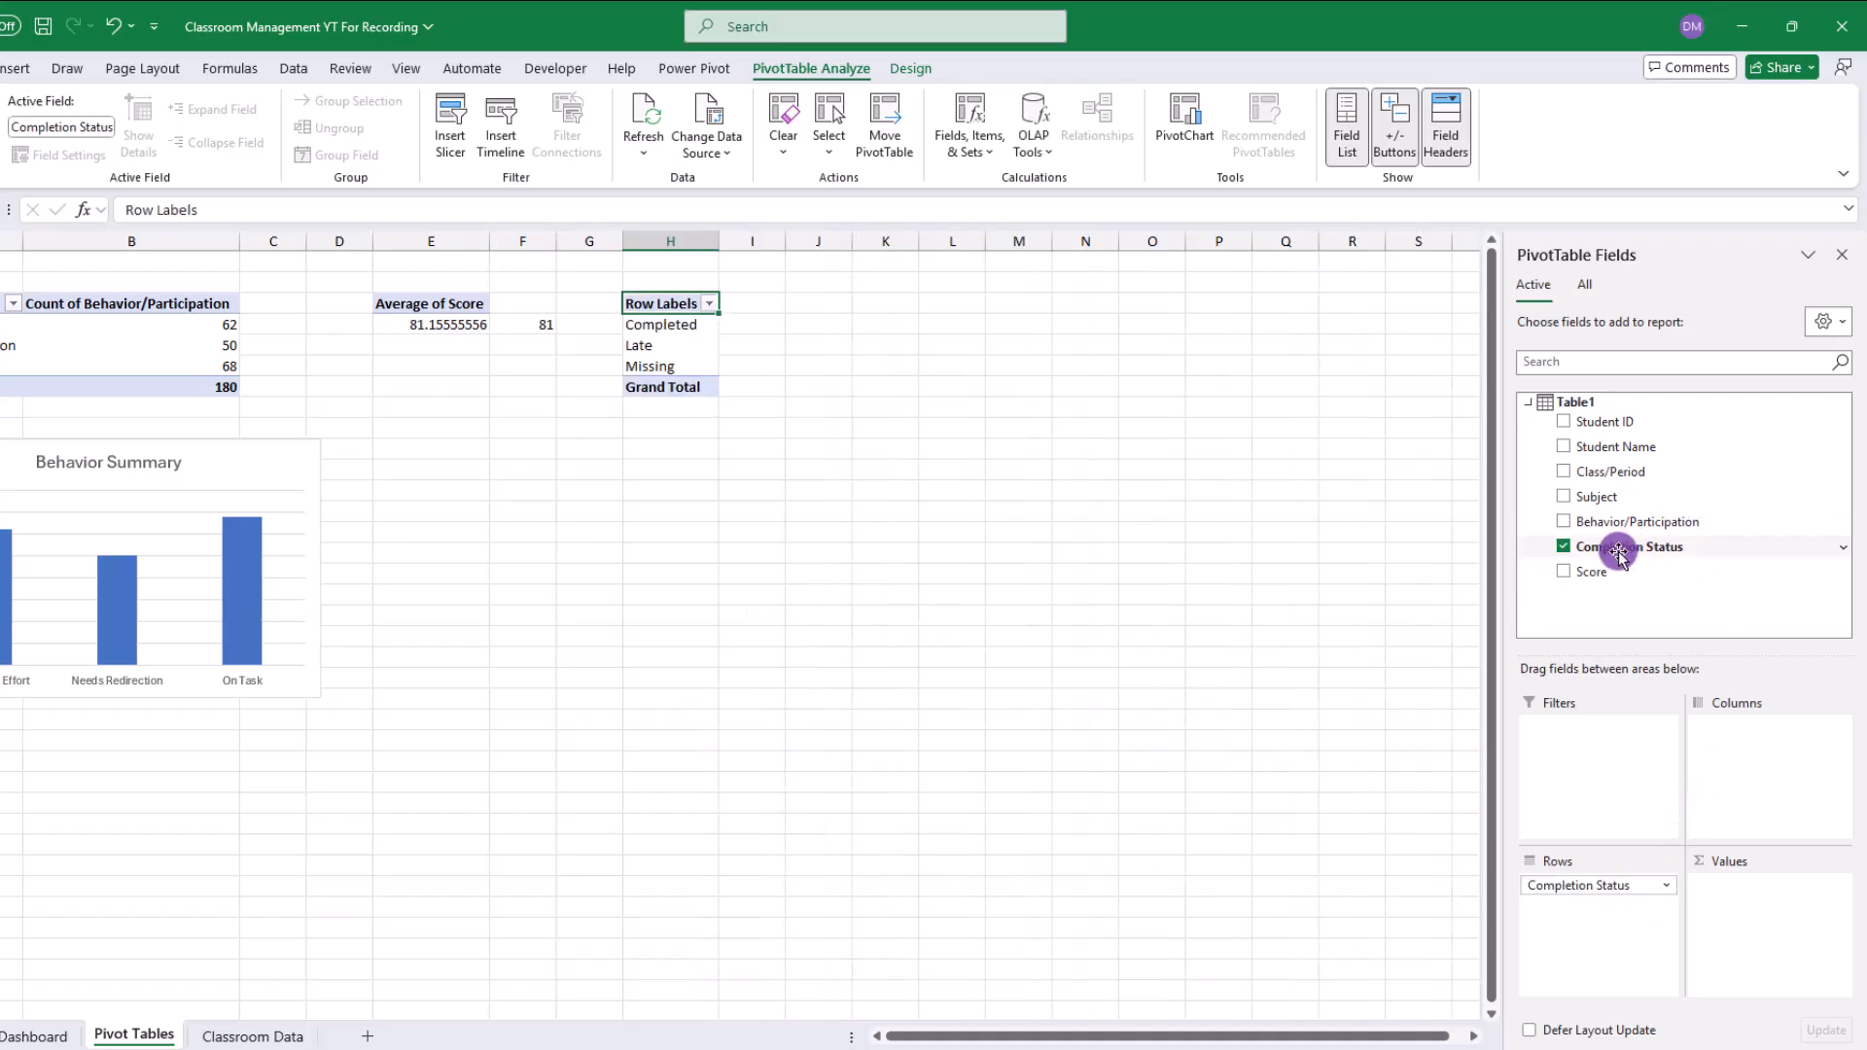
left_click_drag(1619, 549, 1754, 885)
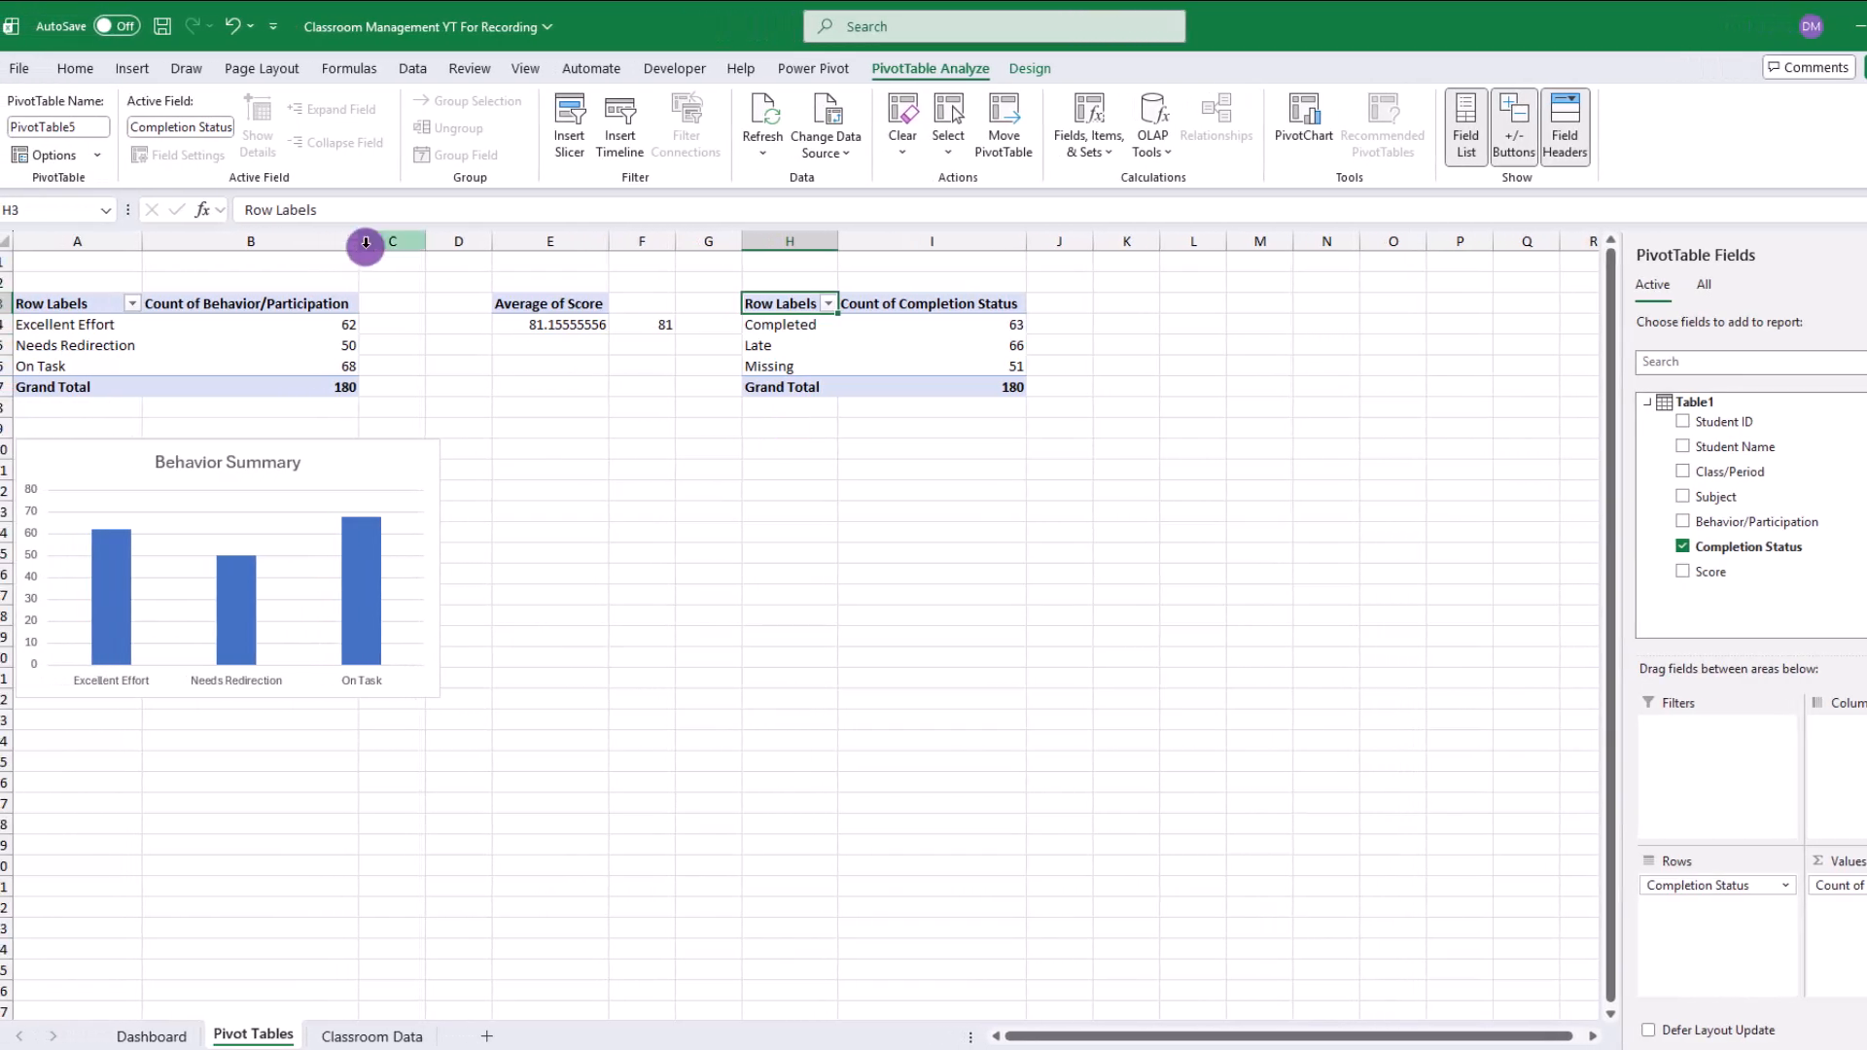
left_click(136, 69)
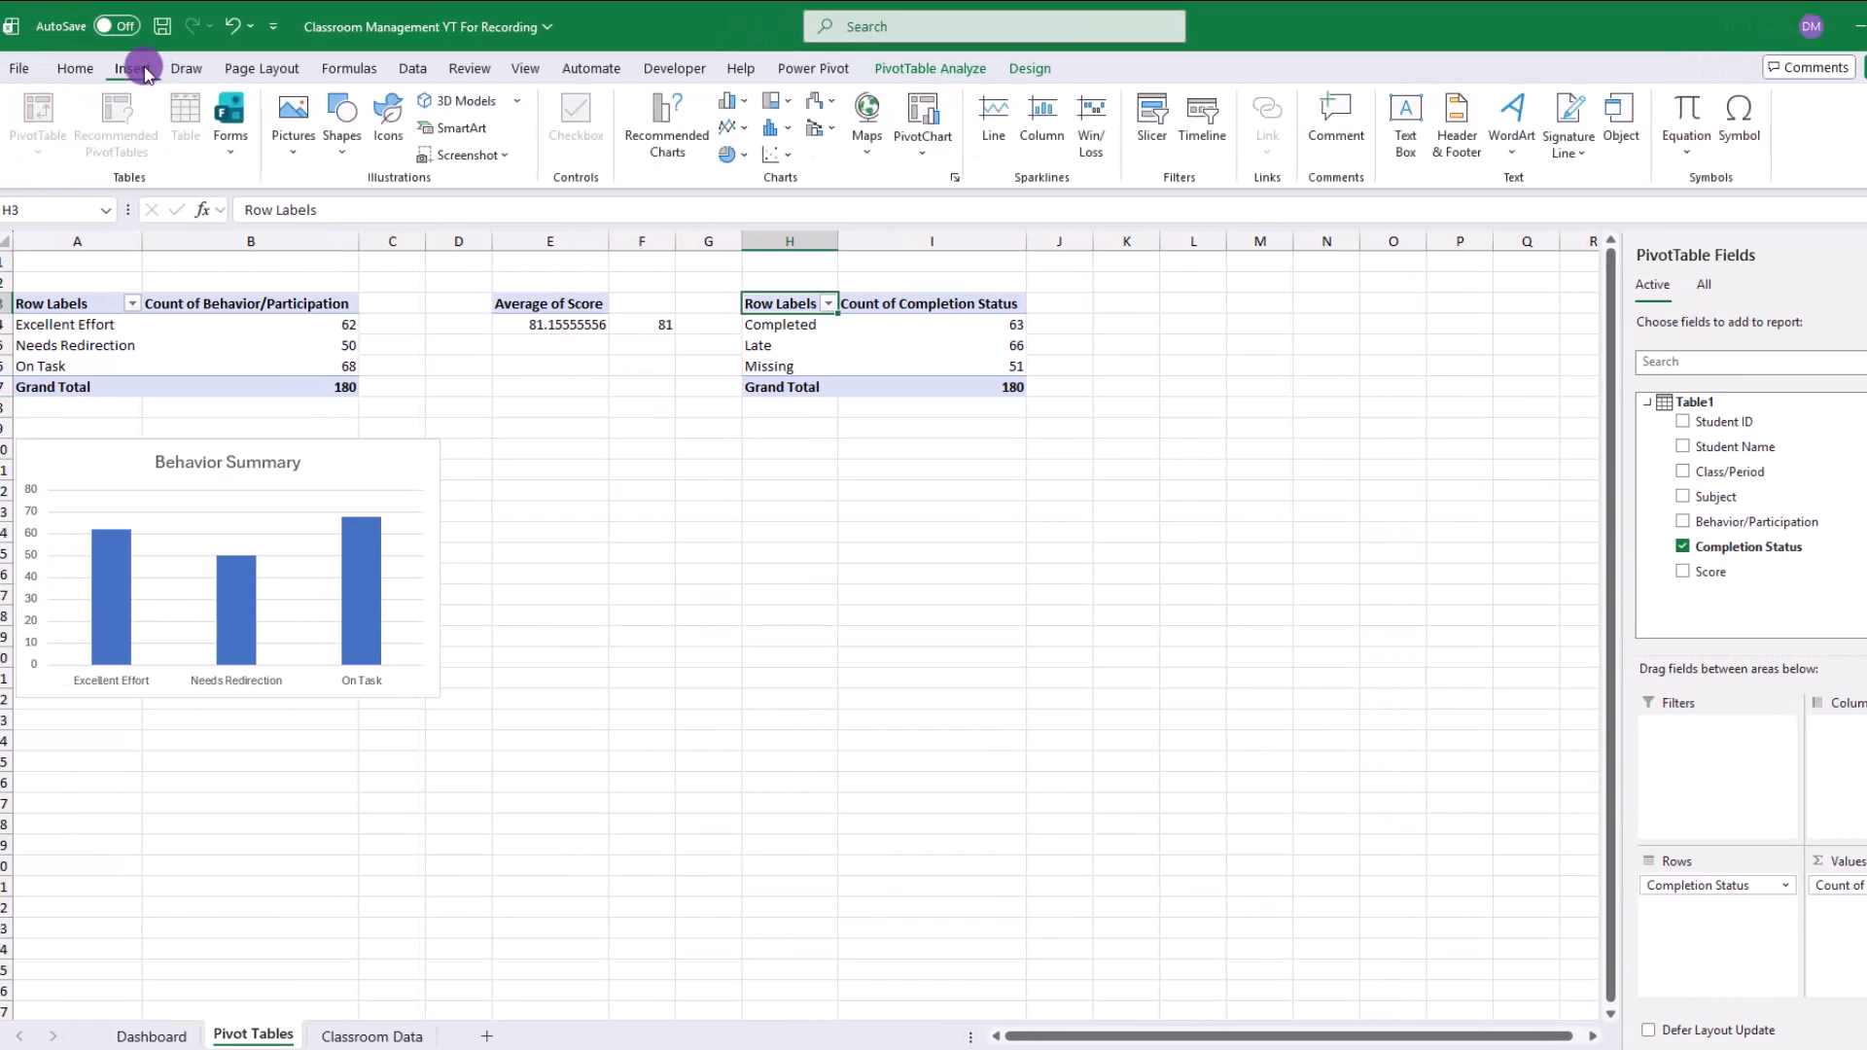
left_click(922, 151)
left_click(931, 189)
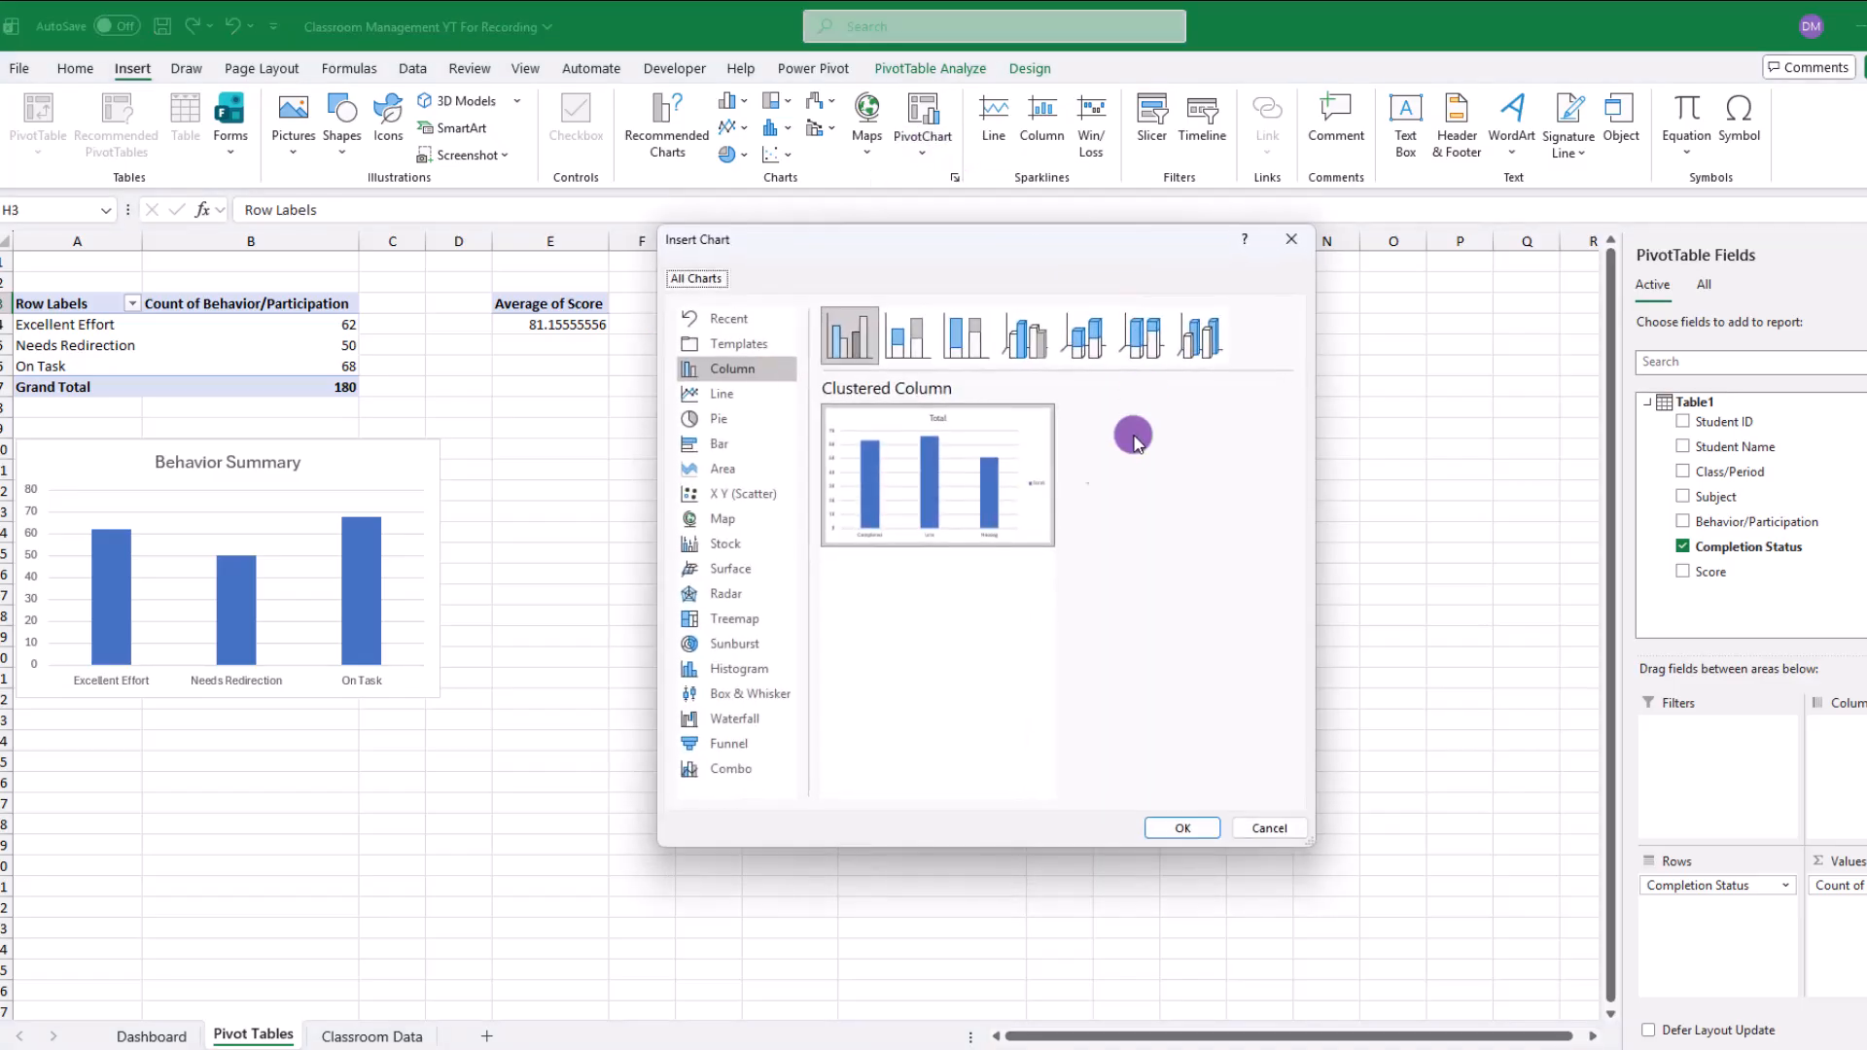
left_click(718, 418)
left_click(1083, 335)
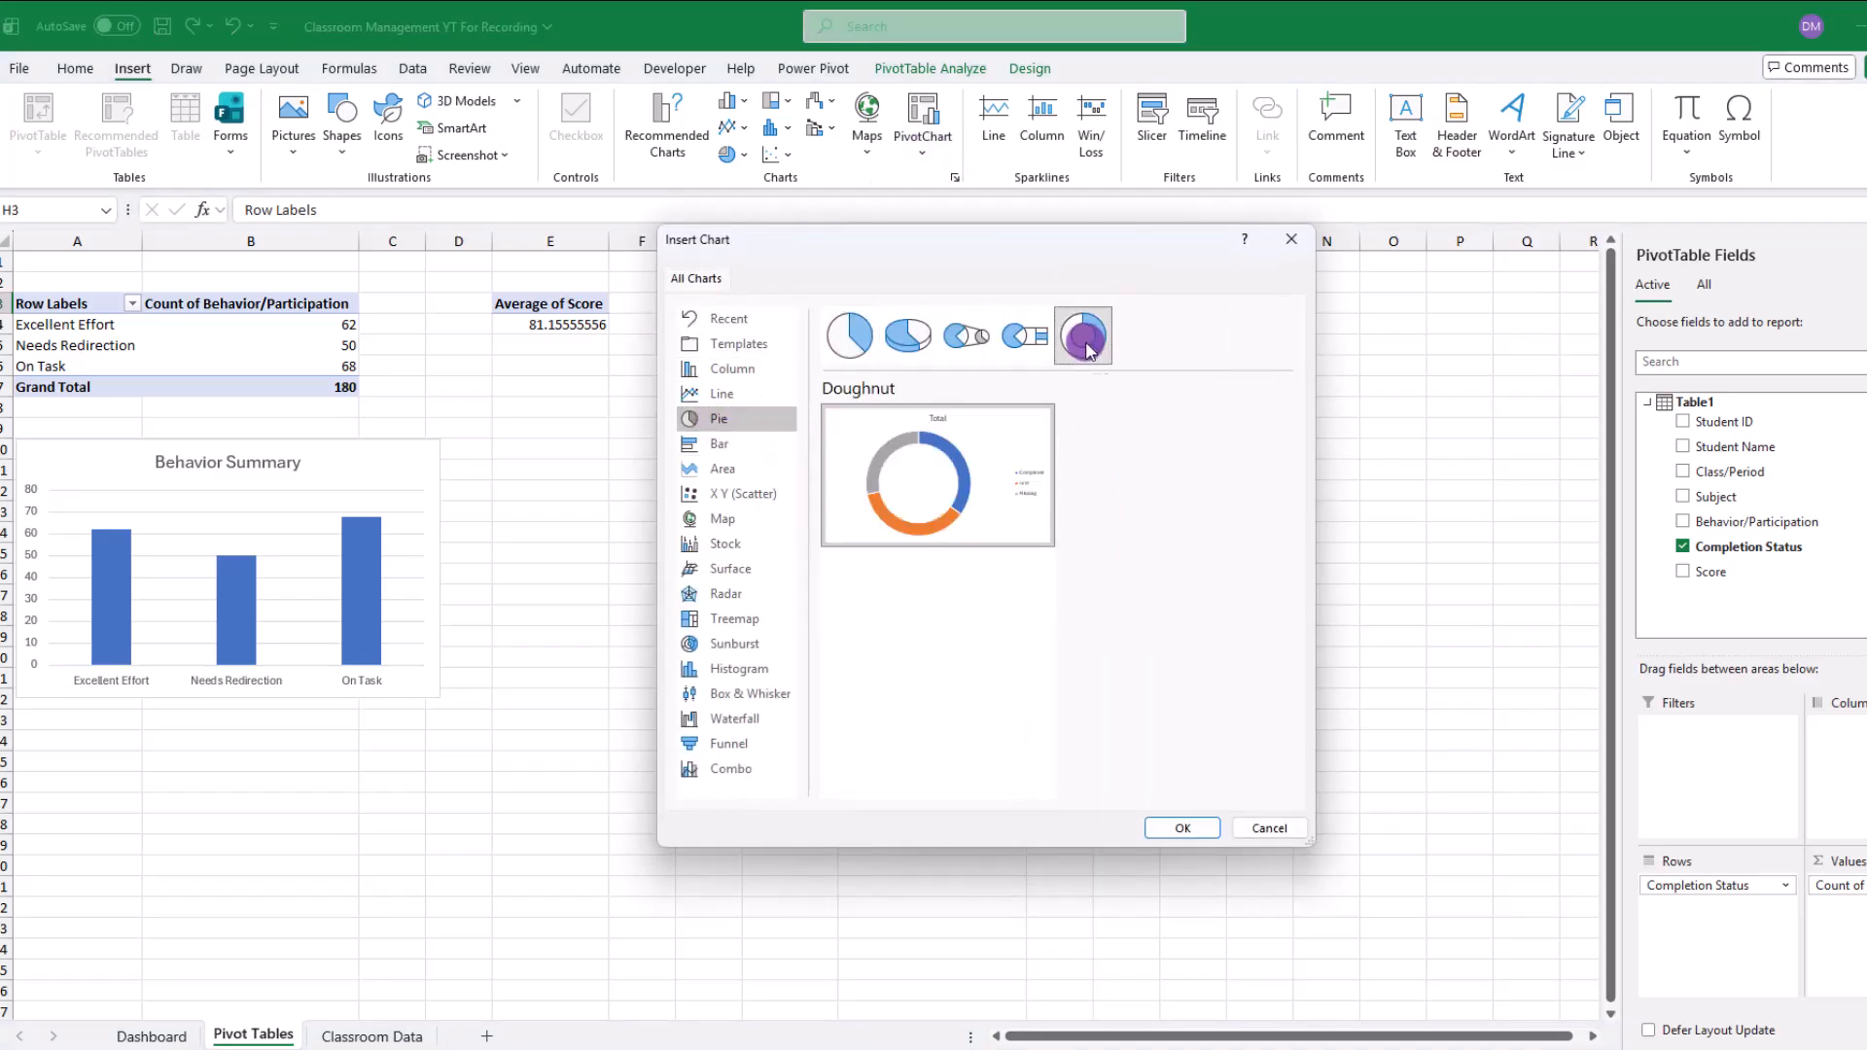
left_click(1181, 829)
Step: Hide all field buttons on the doughnut PivotChart and add data labels to its ring
left_click(1175, 148)
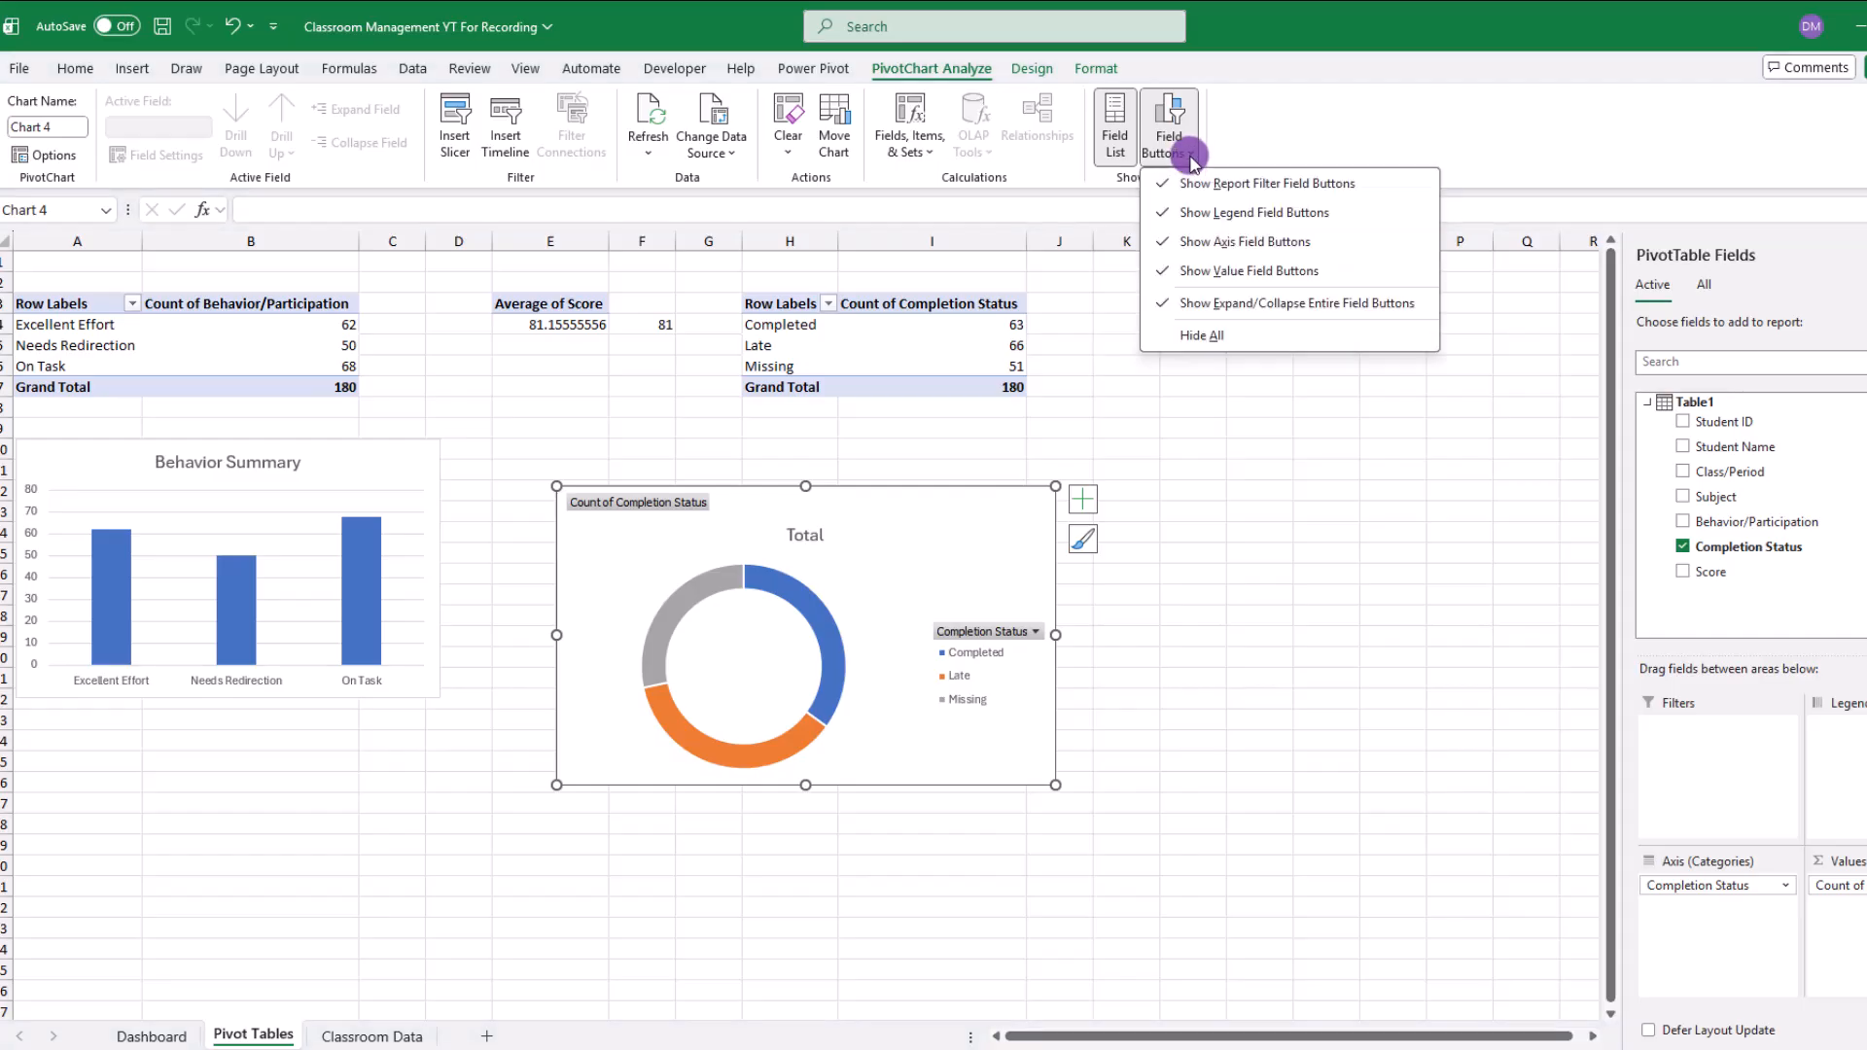
left_click(1203, 335)
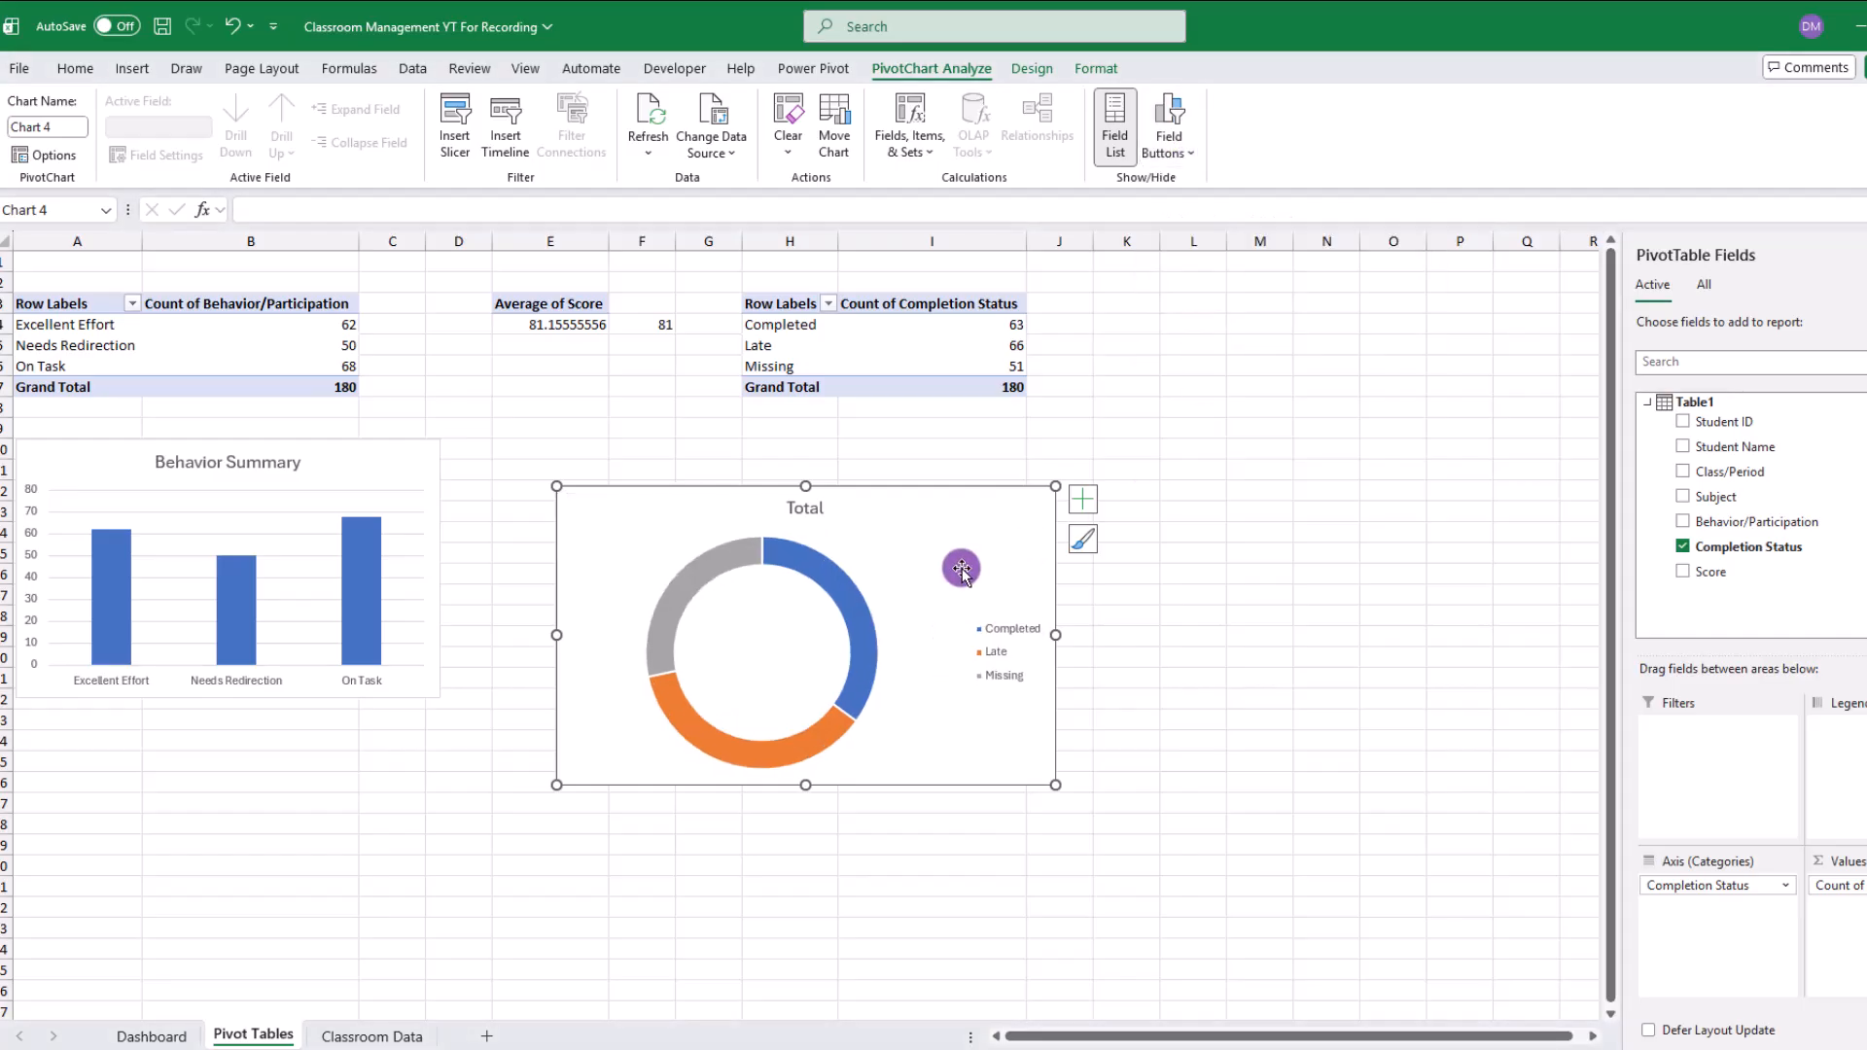
right_click(851, 605)
mouse_move(1045, 961)
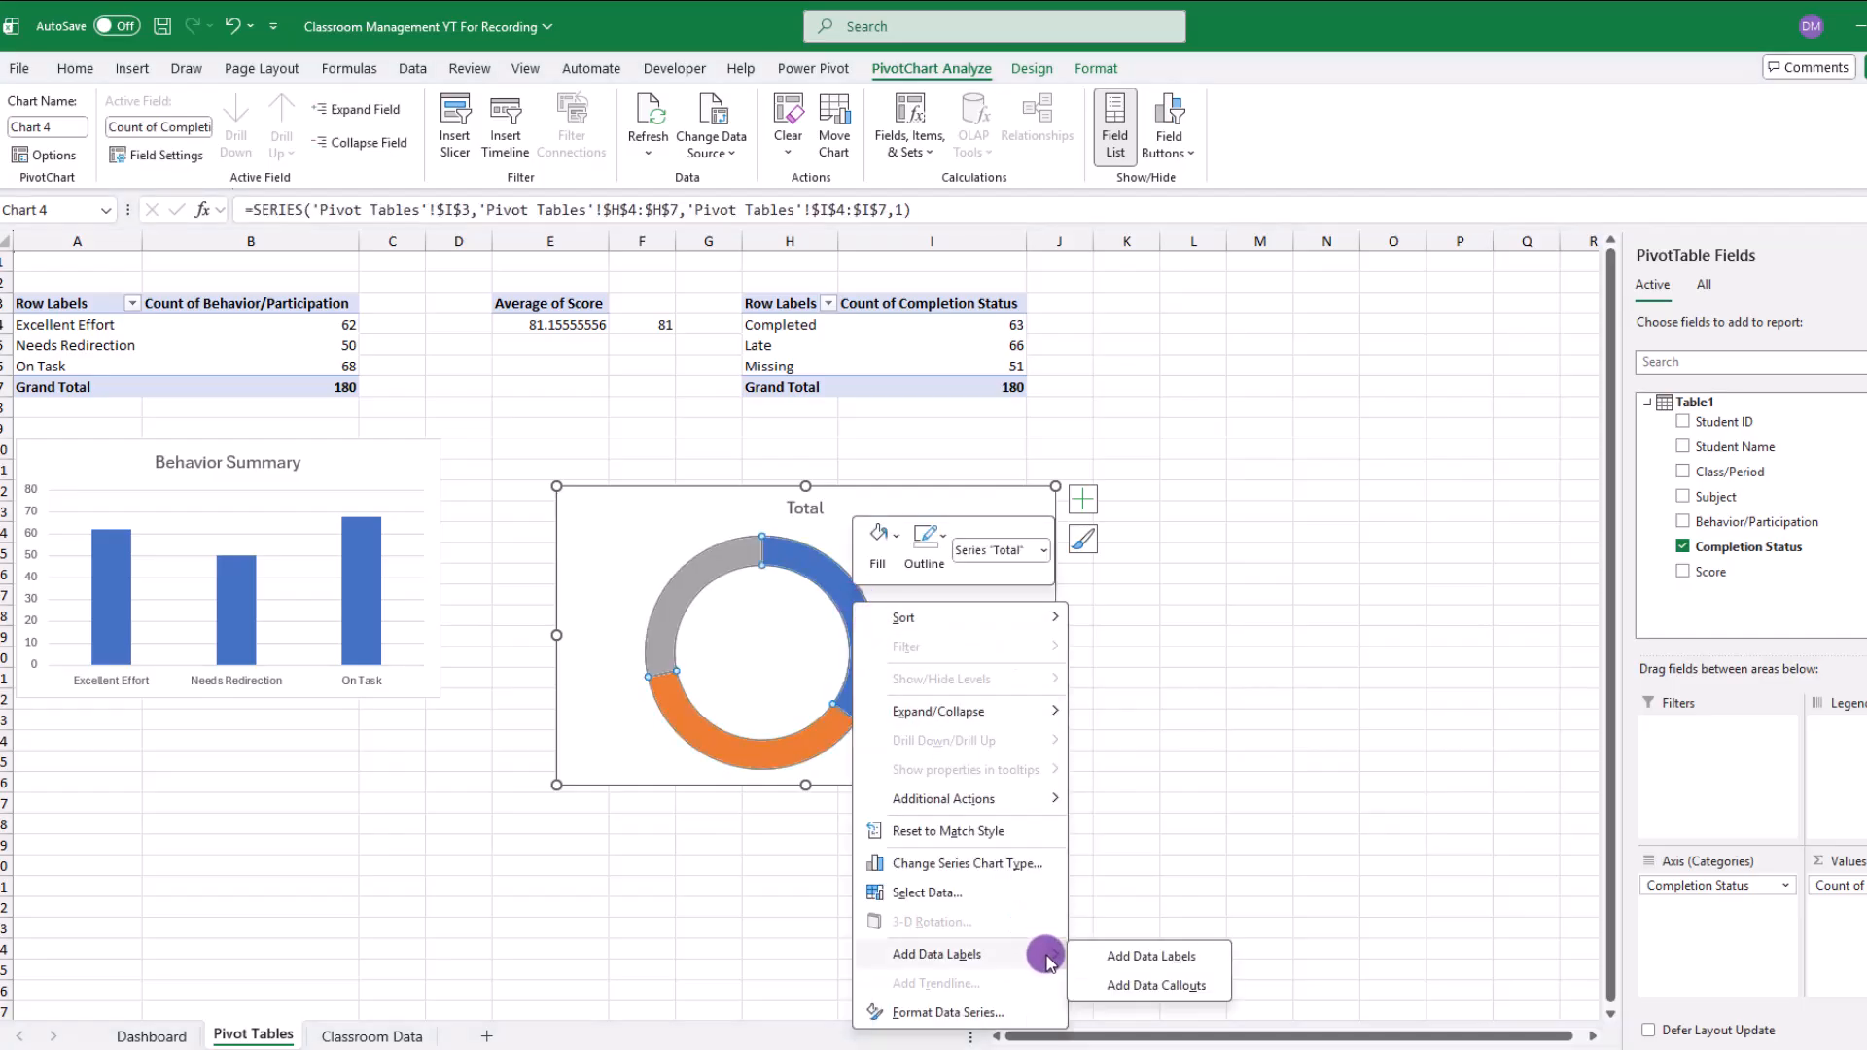
left_click(1163, 958)
Step: Format the doughnut chart's data labels to show Percentage instead of Value
right_click(842, 615)
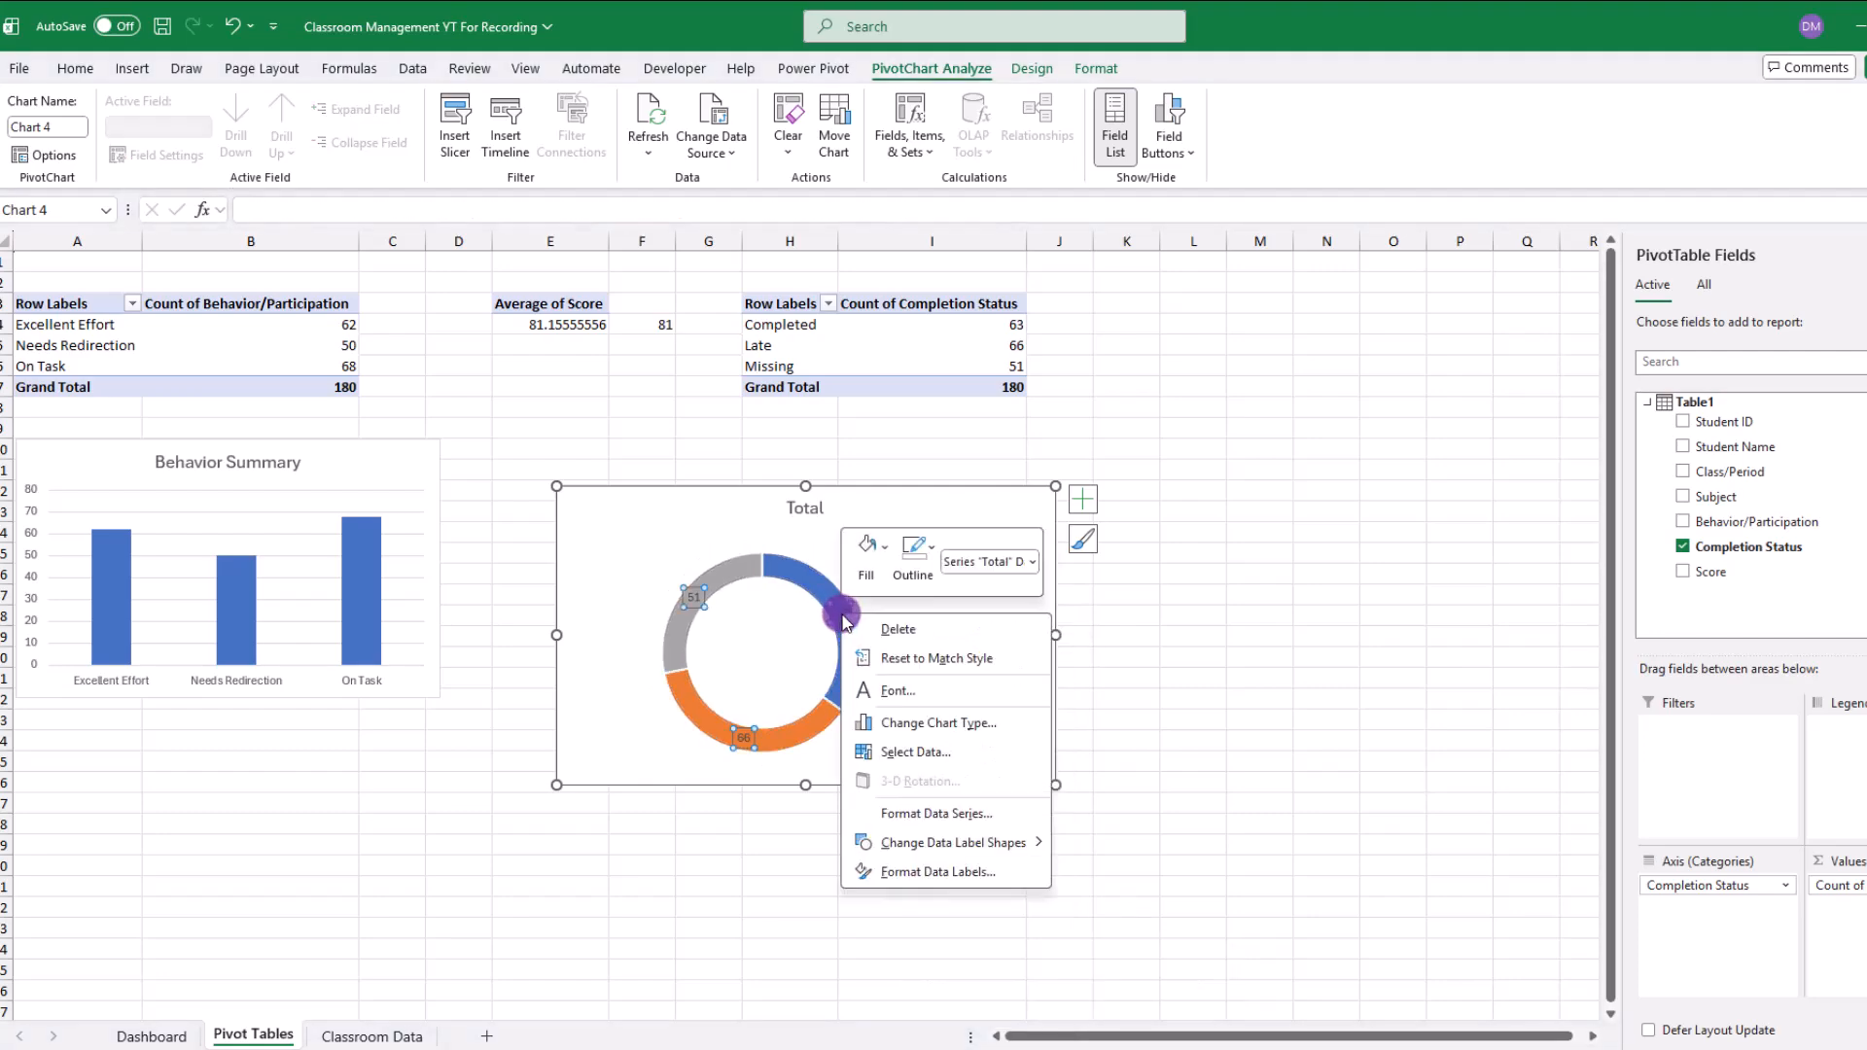
left_click(936, 873)
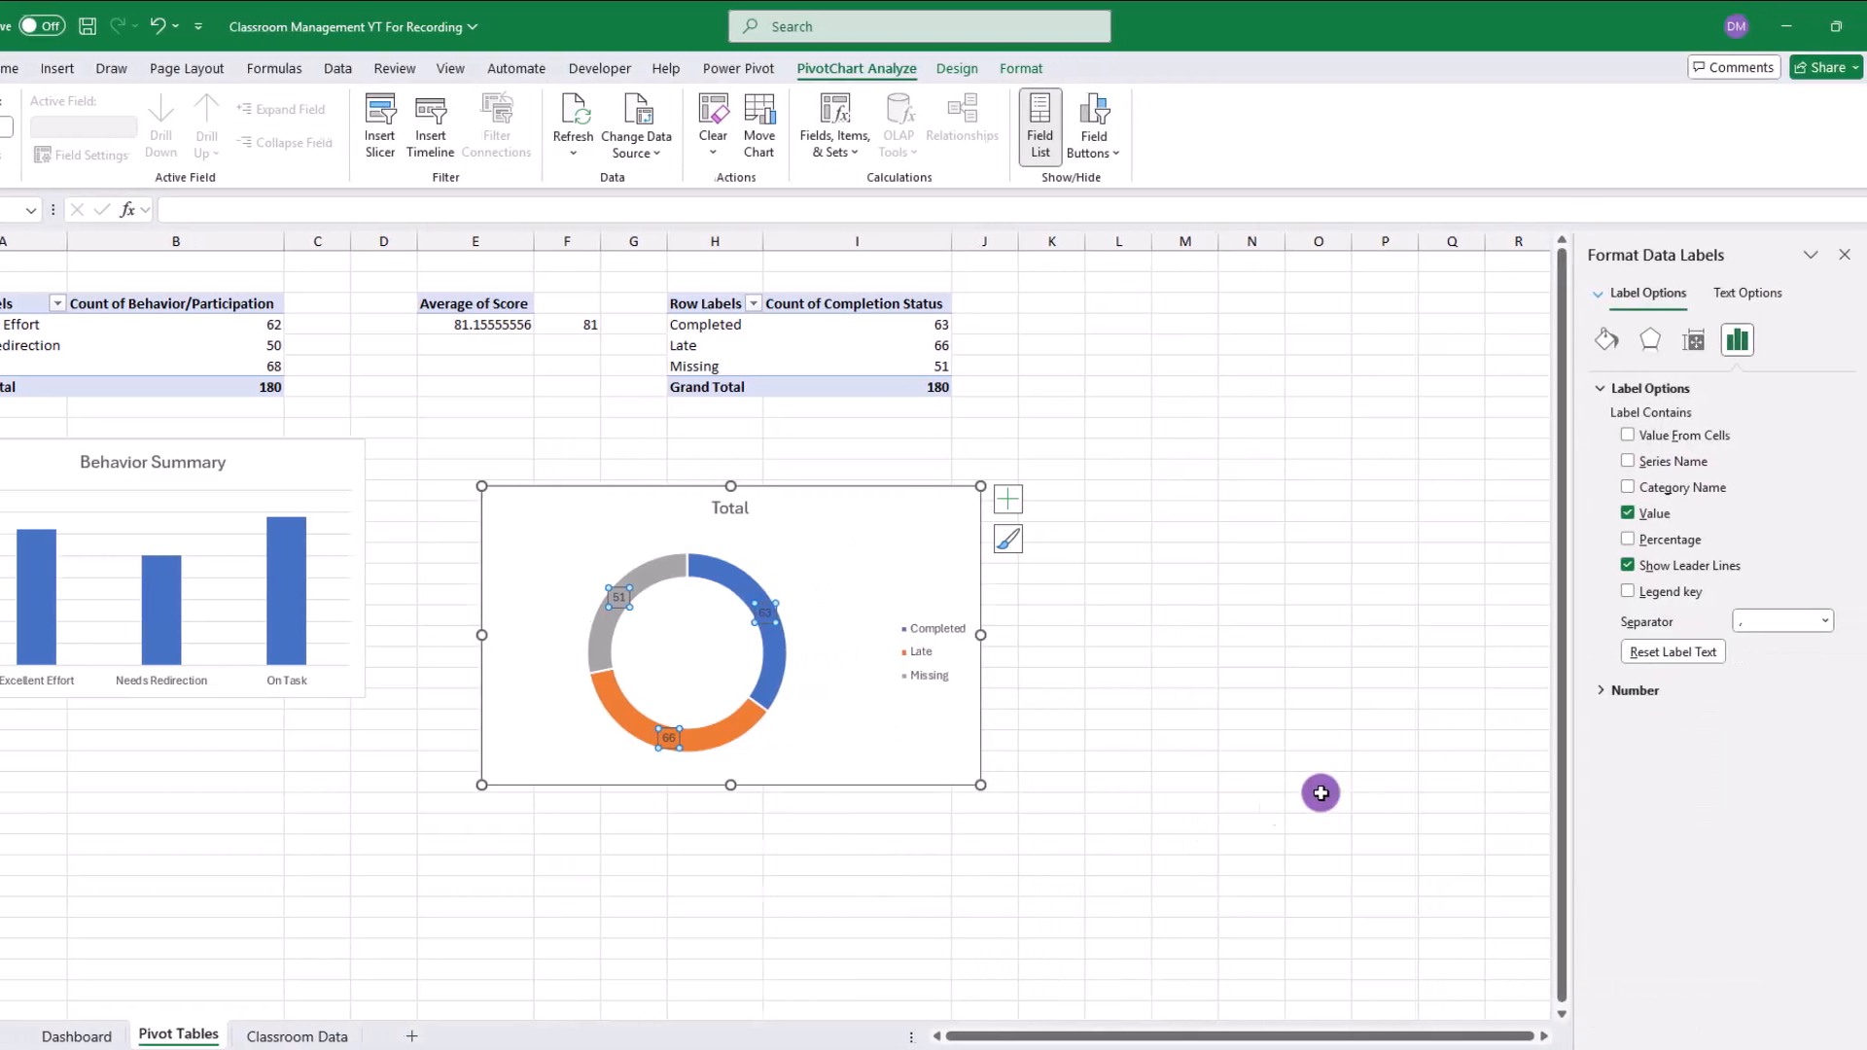
left_click(1622, 565)
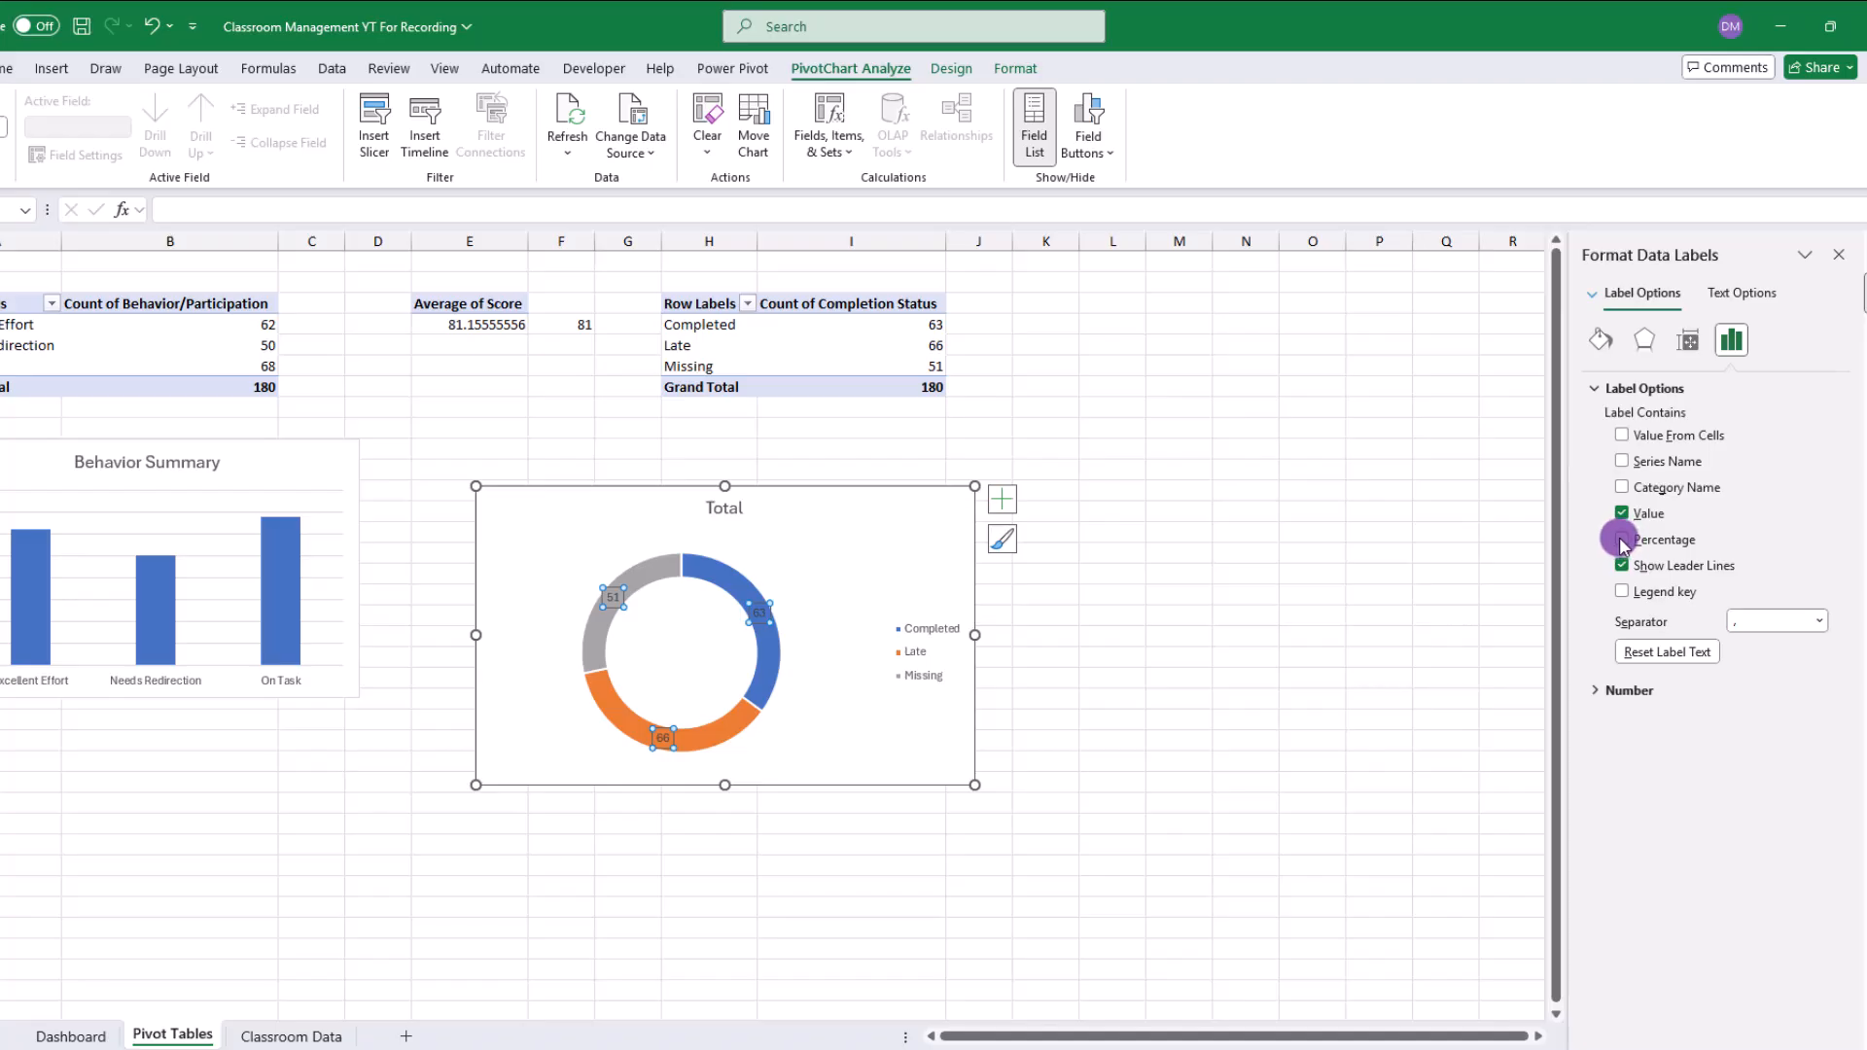
left_click(1621, 540)
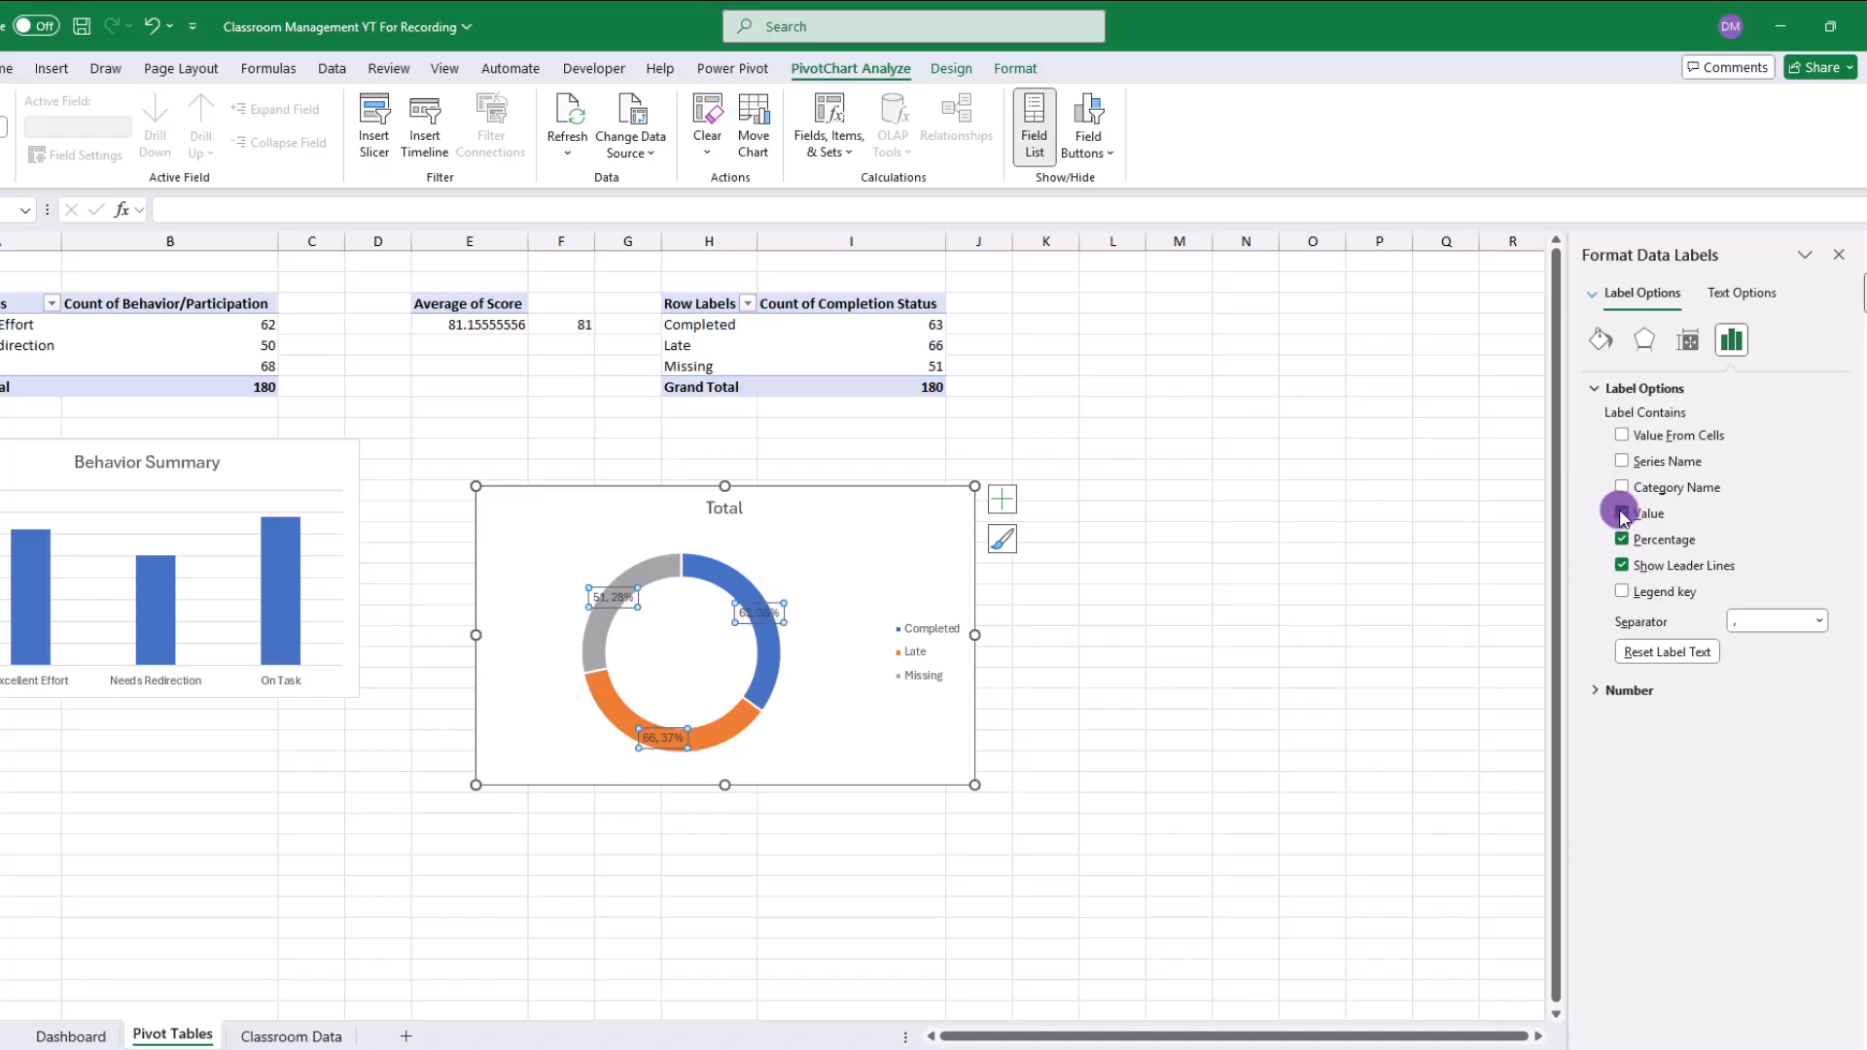
left_click(1621, 514)
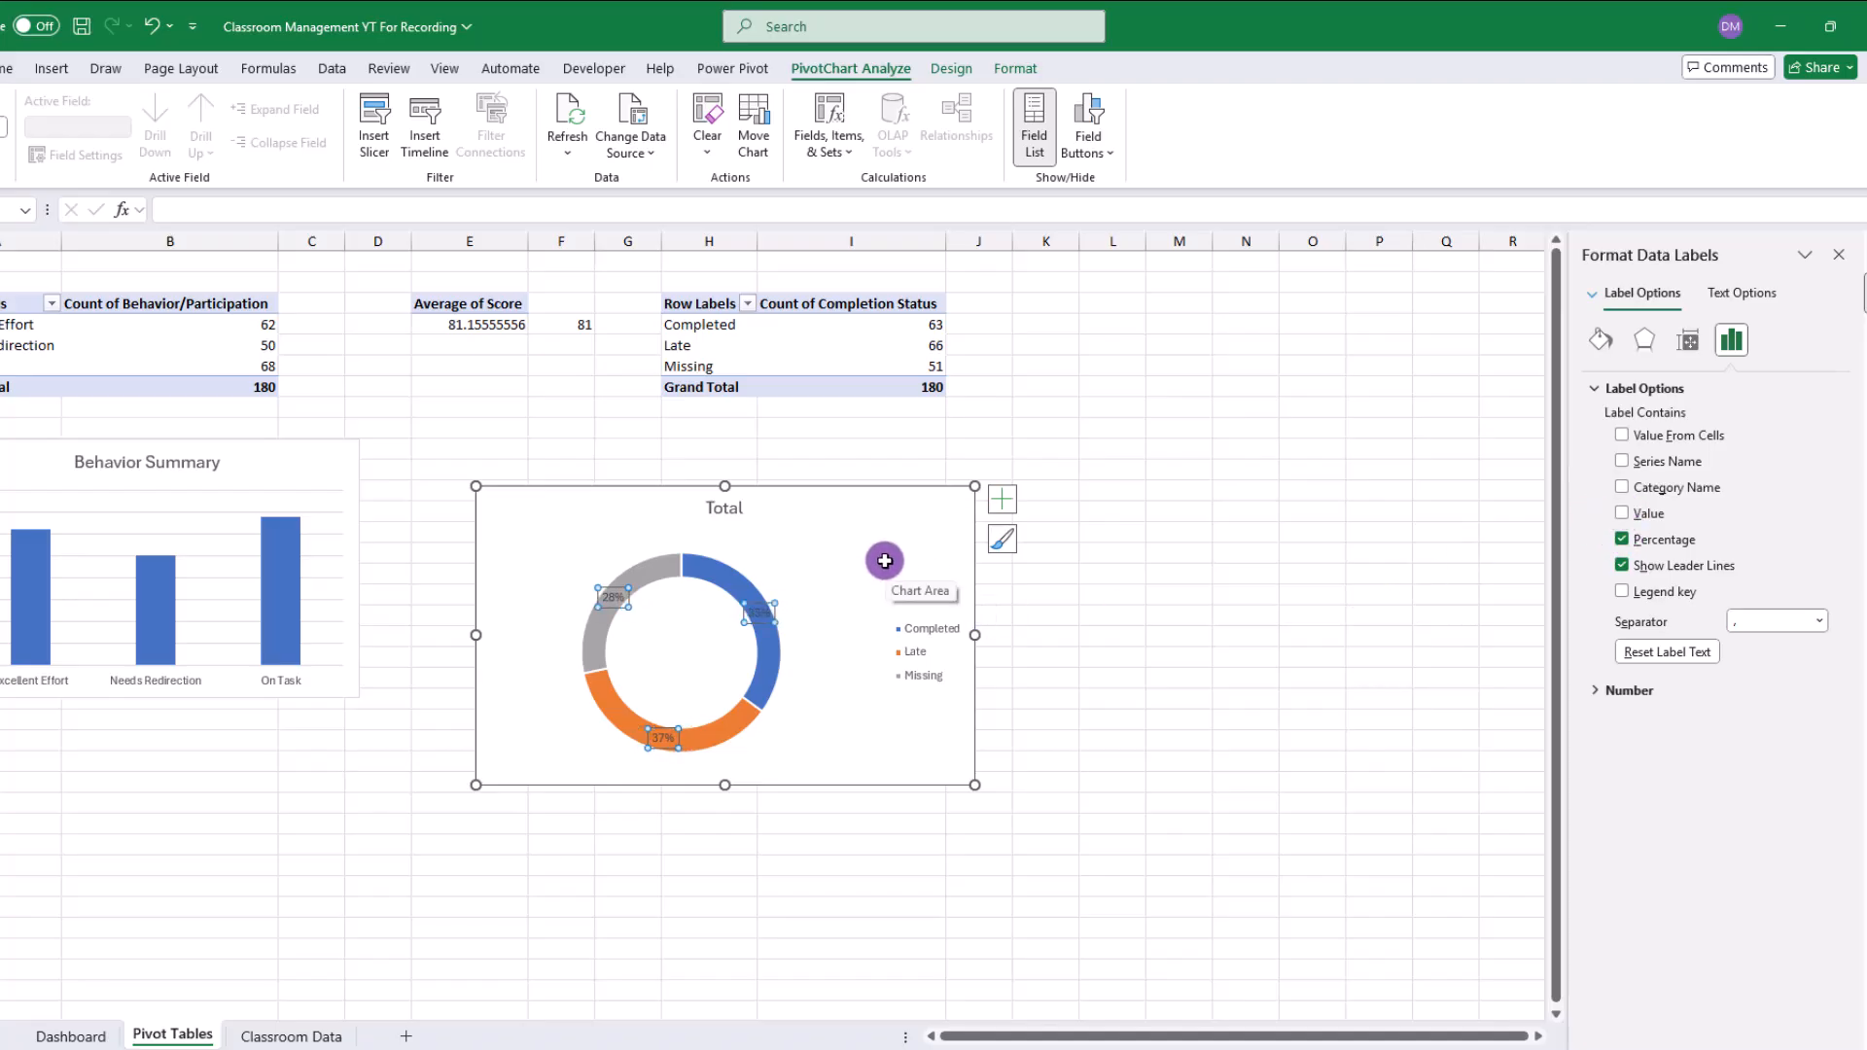
Step: Move each of the three percentage labels off the doughnut ring to just outside its segment
left_click(778, 593)
left_click_drag(782, 589, 793, 575)
left_click(611, 590)
left_click_drag(611, 590, 565, 573)
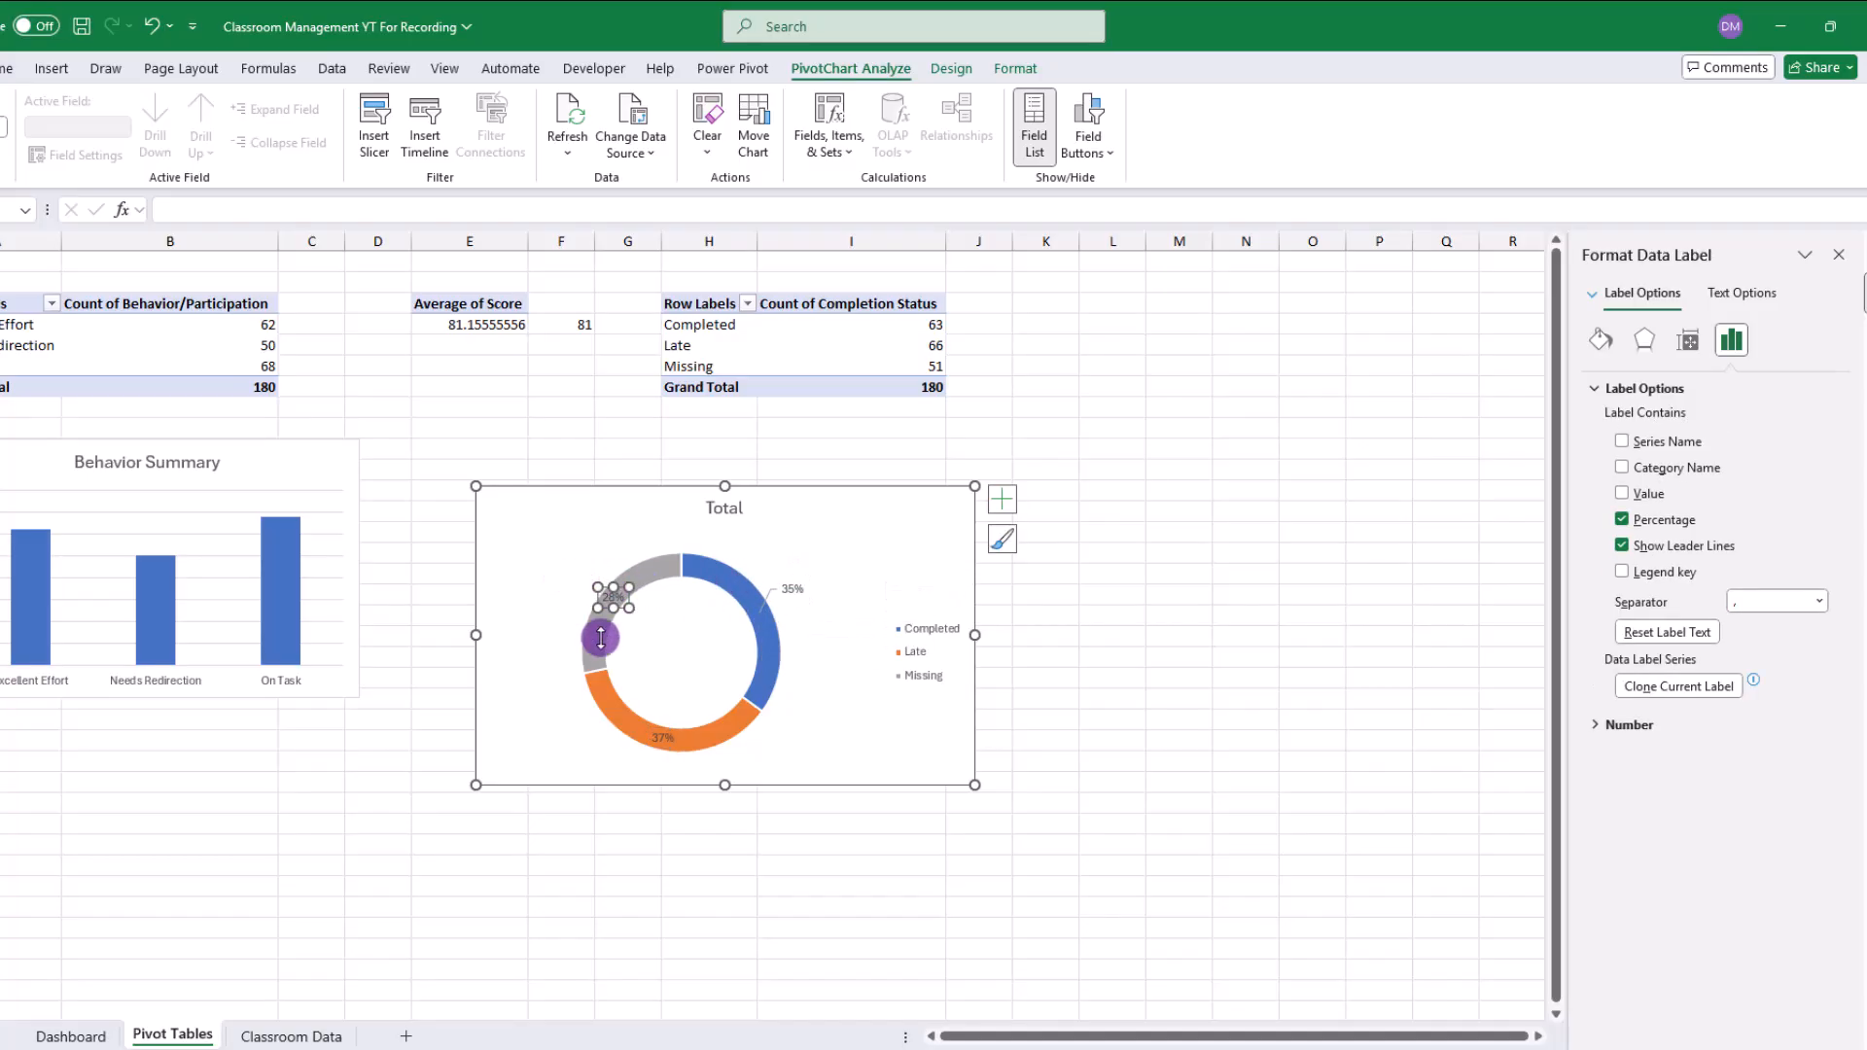
left_click(672, 759)
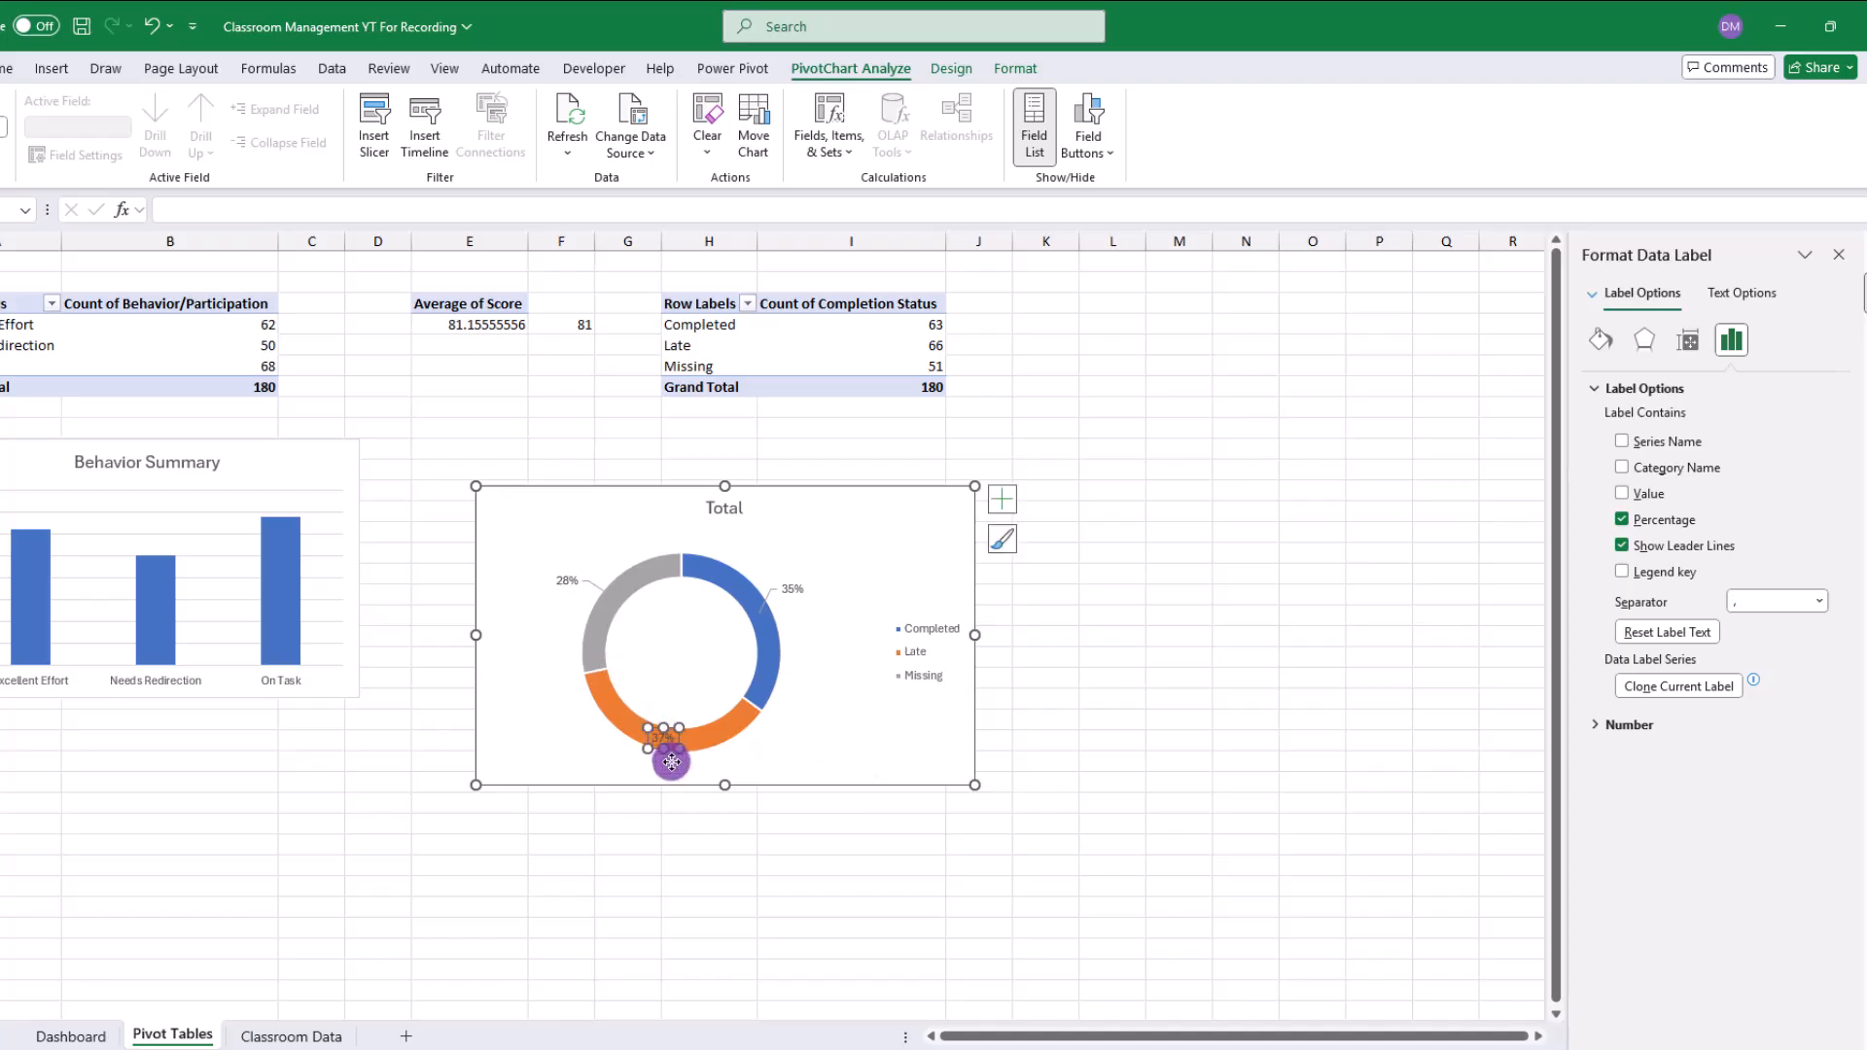
left_click_drag(670, 761, 671, 762)
Step: Retitle the doughnut PivotChart "Assignment Completion" and close the chart formatting pane
left_click(718, 505)
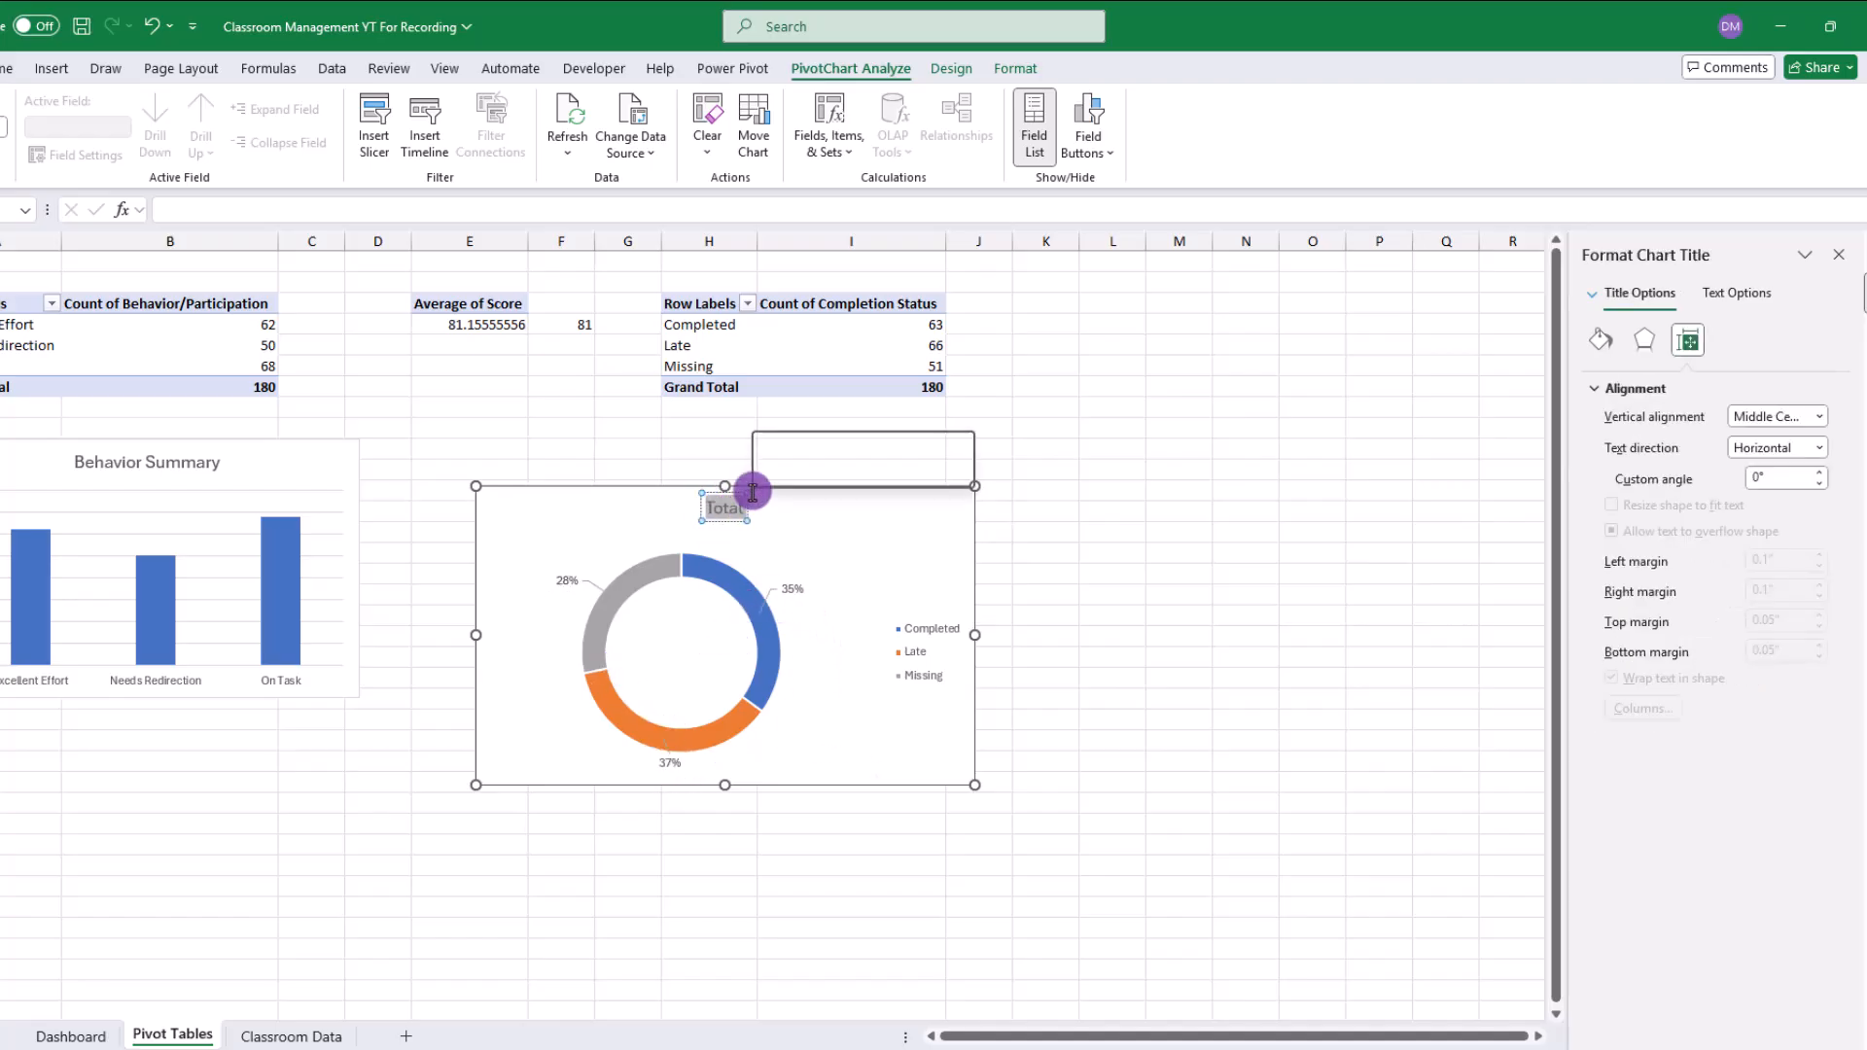
type("Assignmebt Compl")
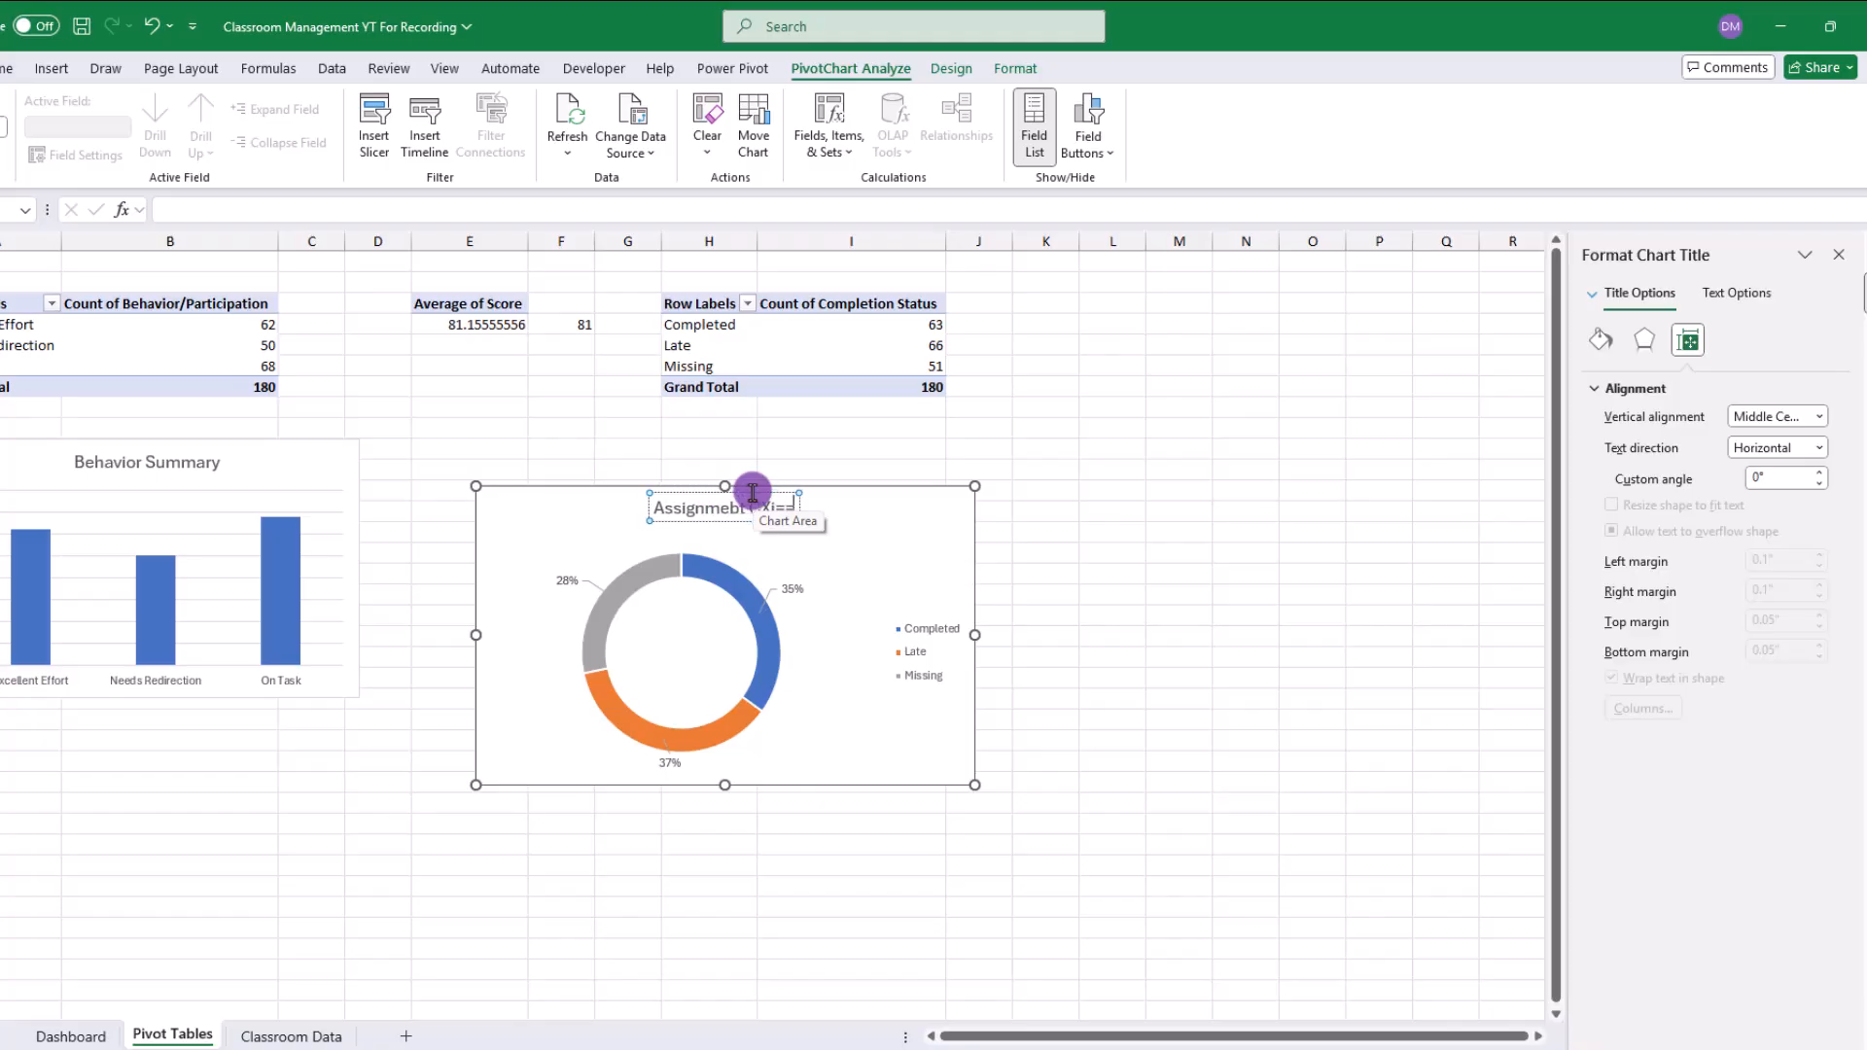
type("etion")
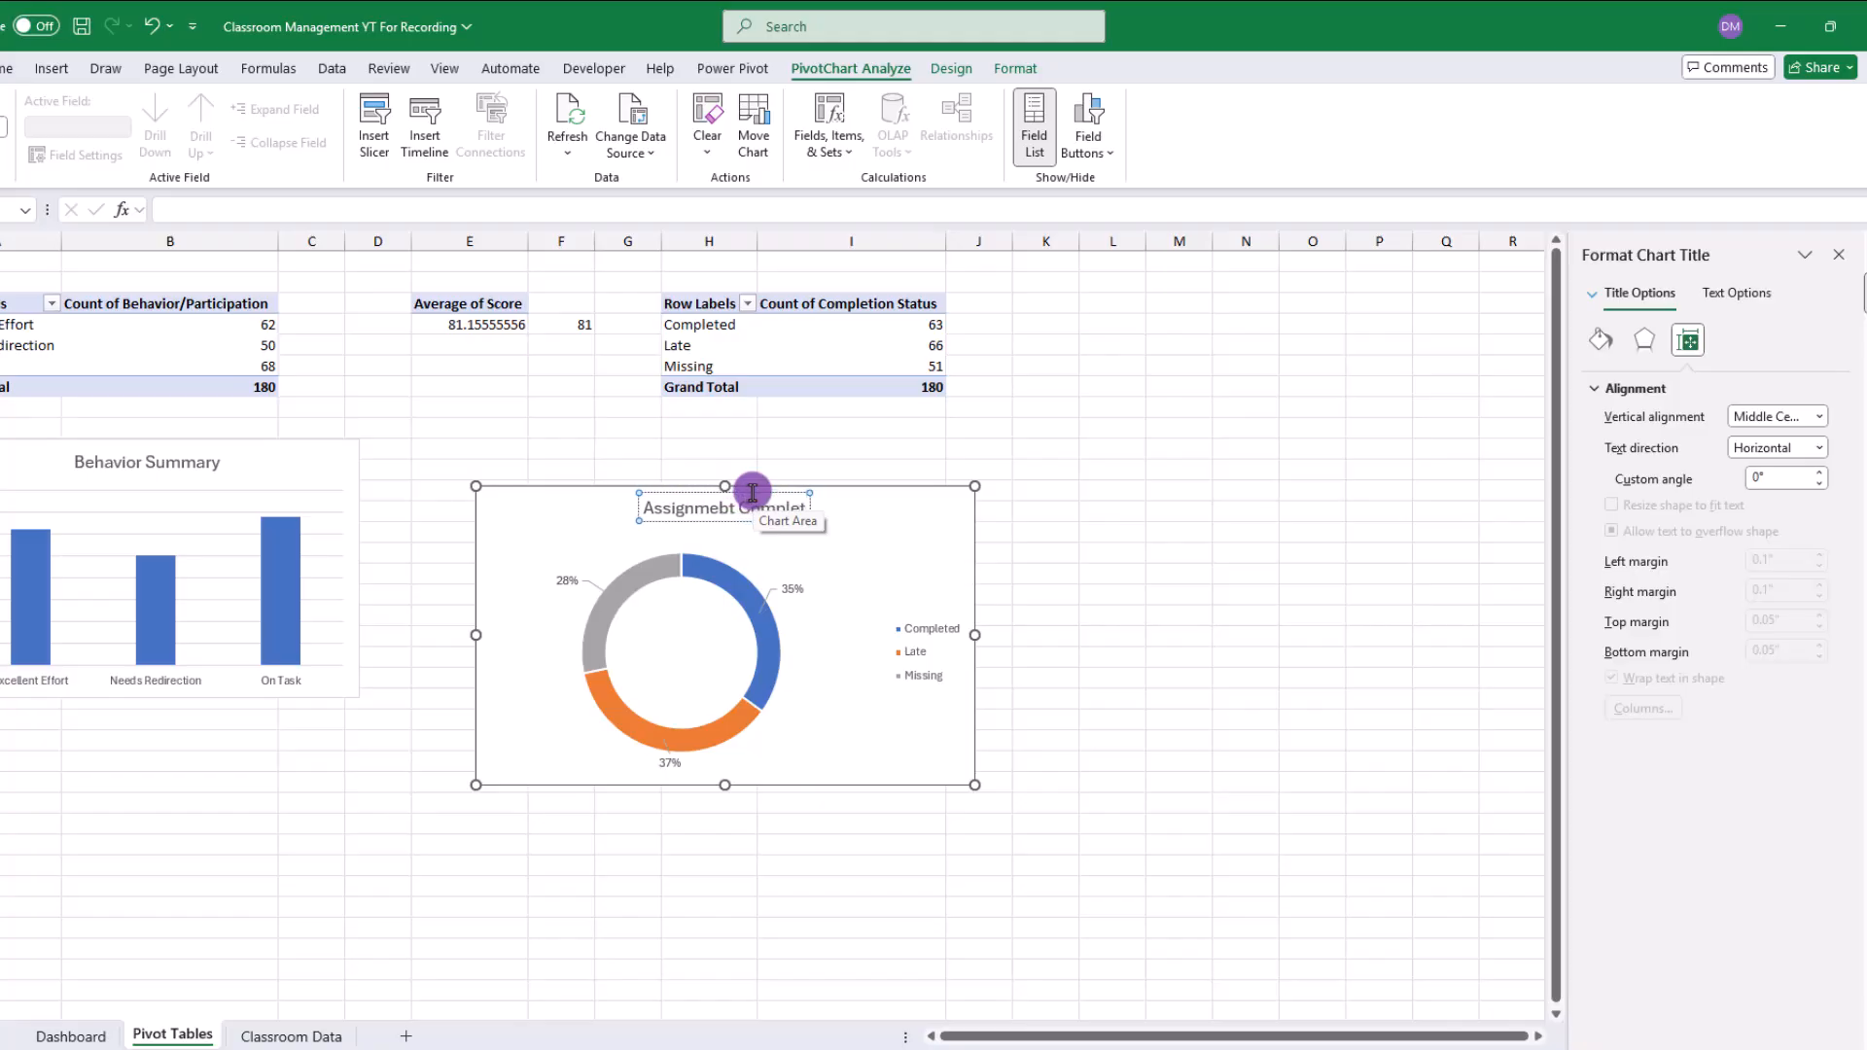
left_click(958, 565)
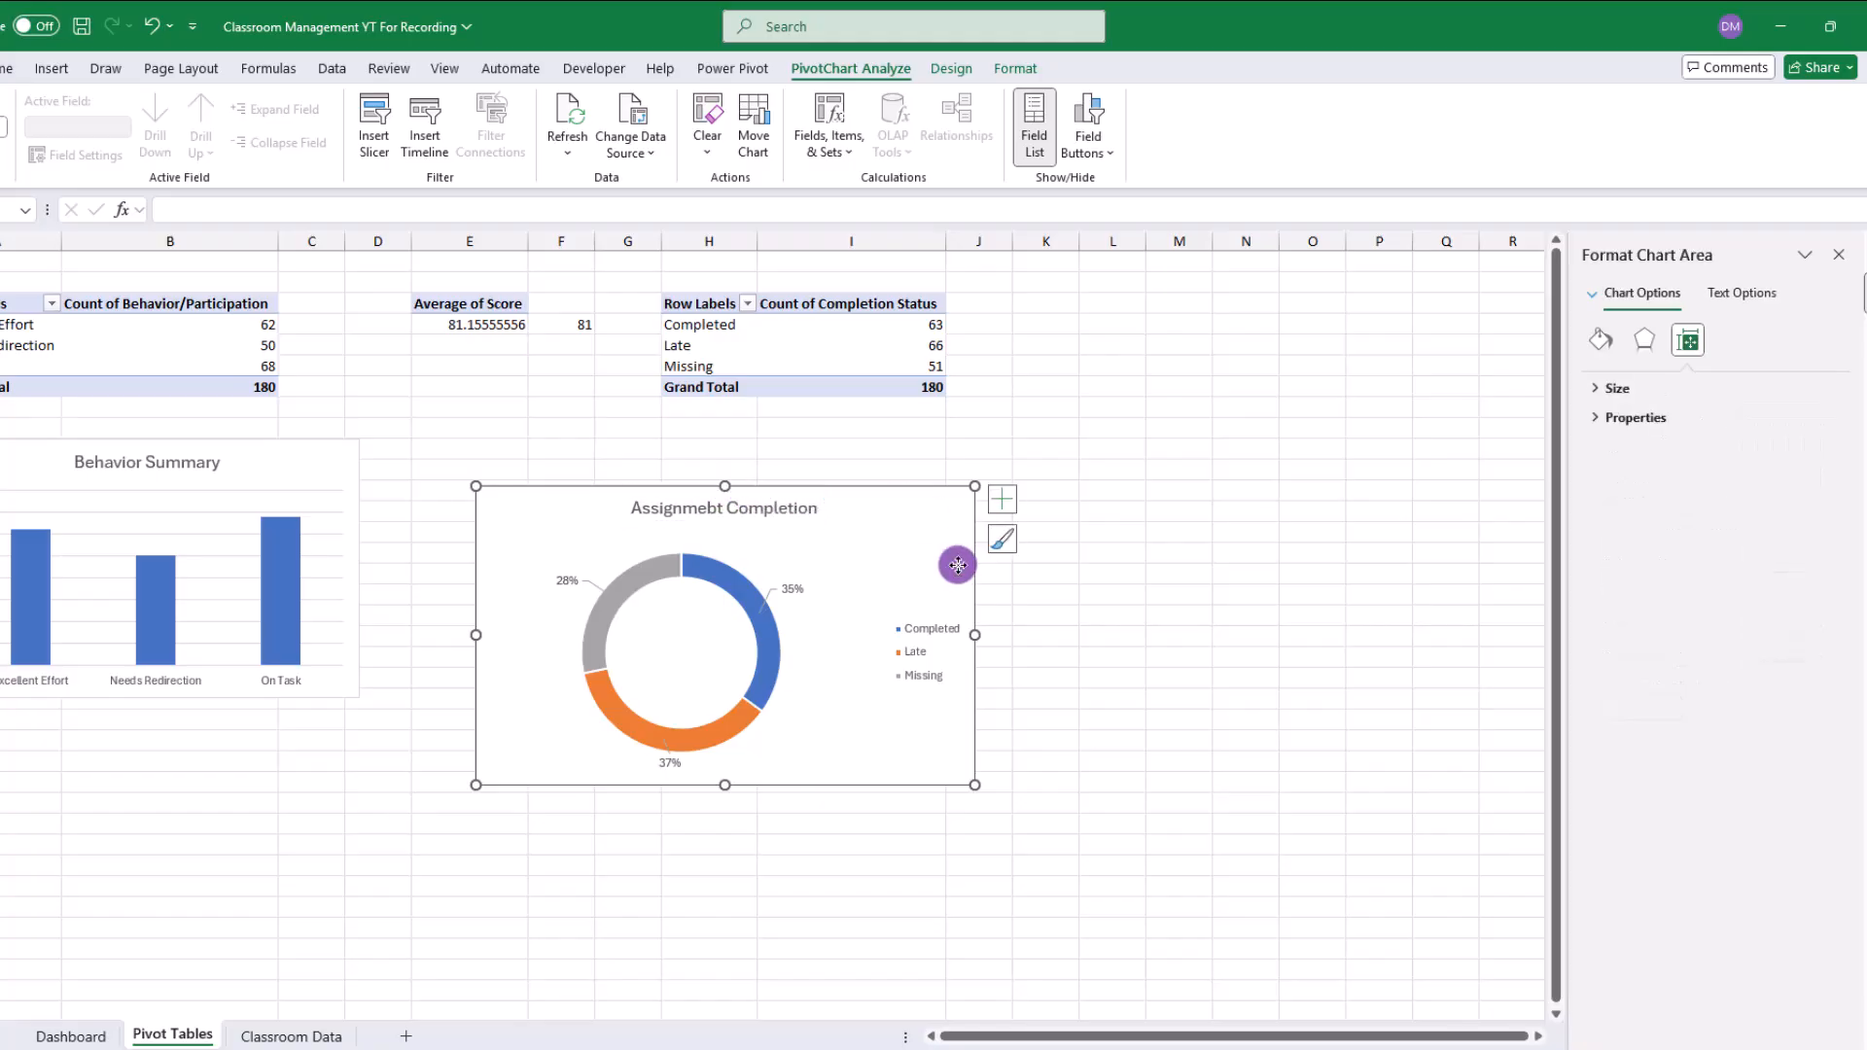
left_click(1838, 255)
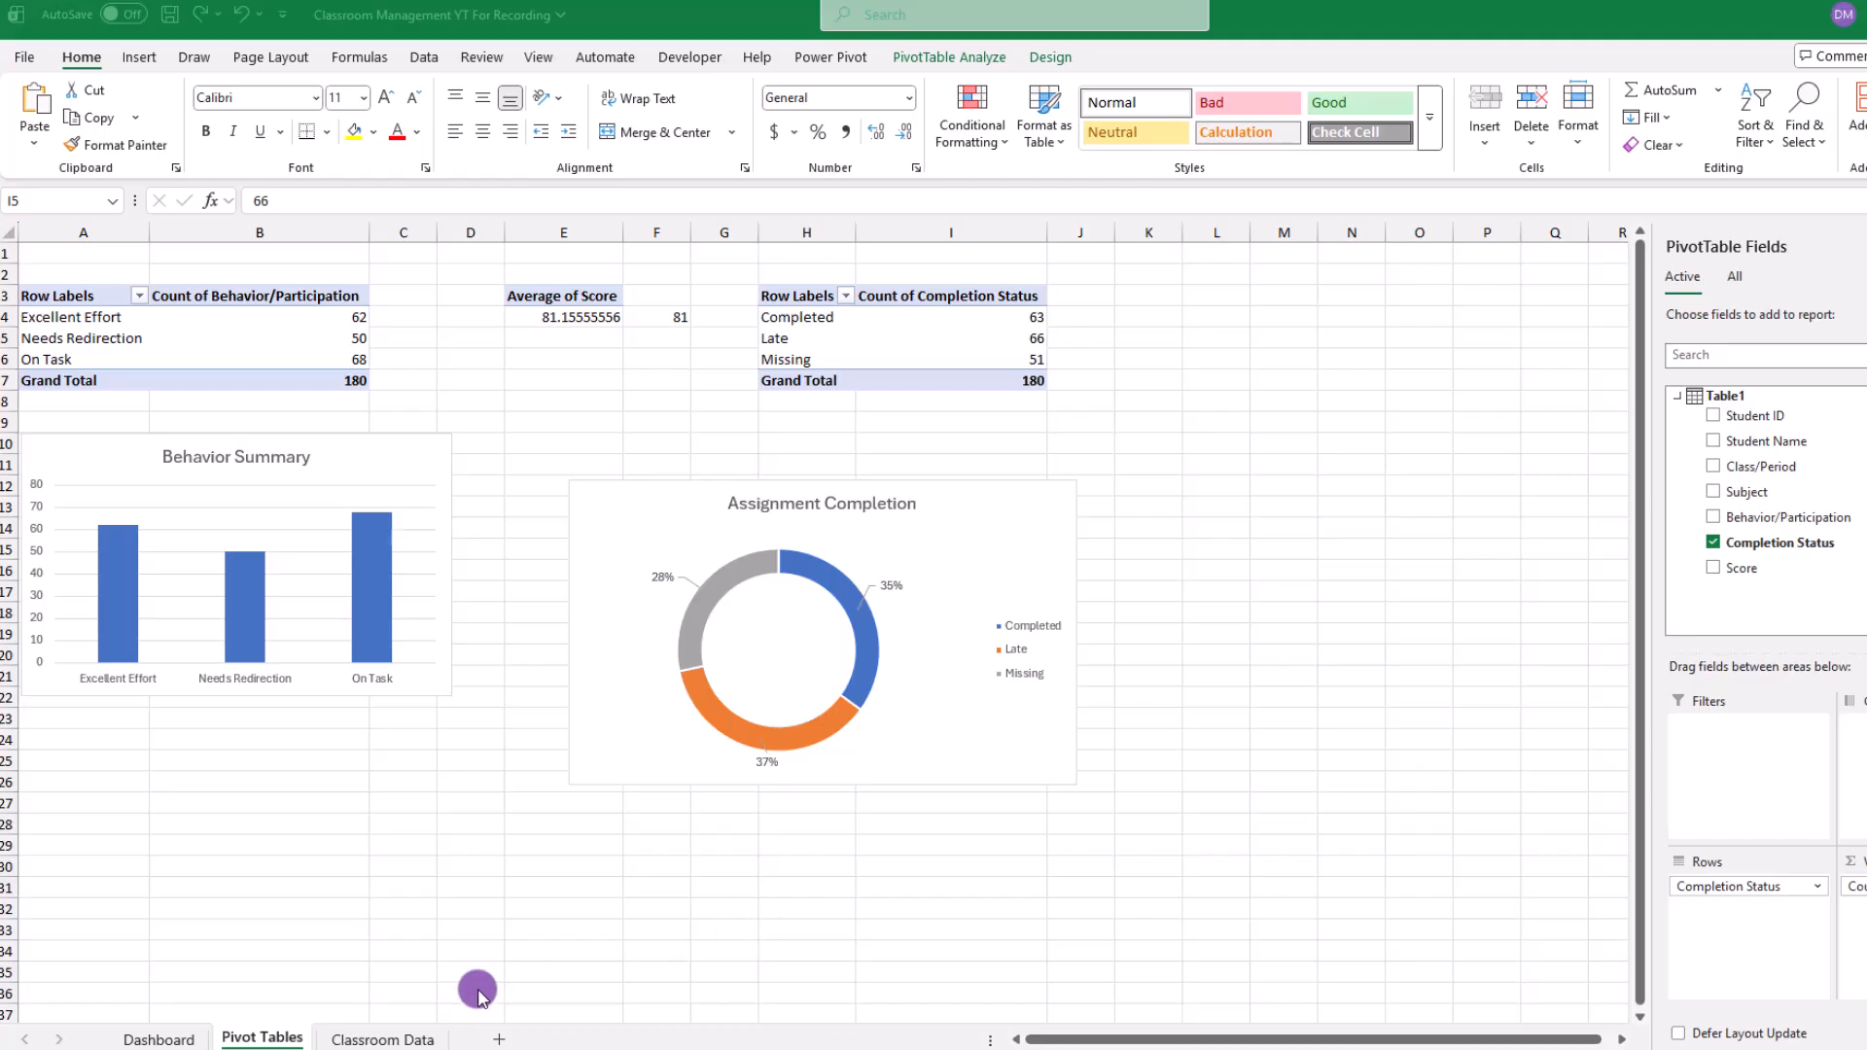
Step: Insert a PivotTable from Table1 on the Classroom Data sheet at cell K3 of the Pivot Tables sheet, adding the data to the Data Model
left_click(389, 1037)
left_click(471, 528)
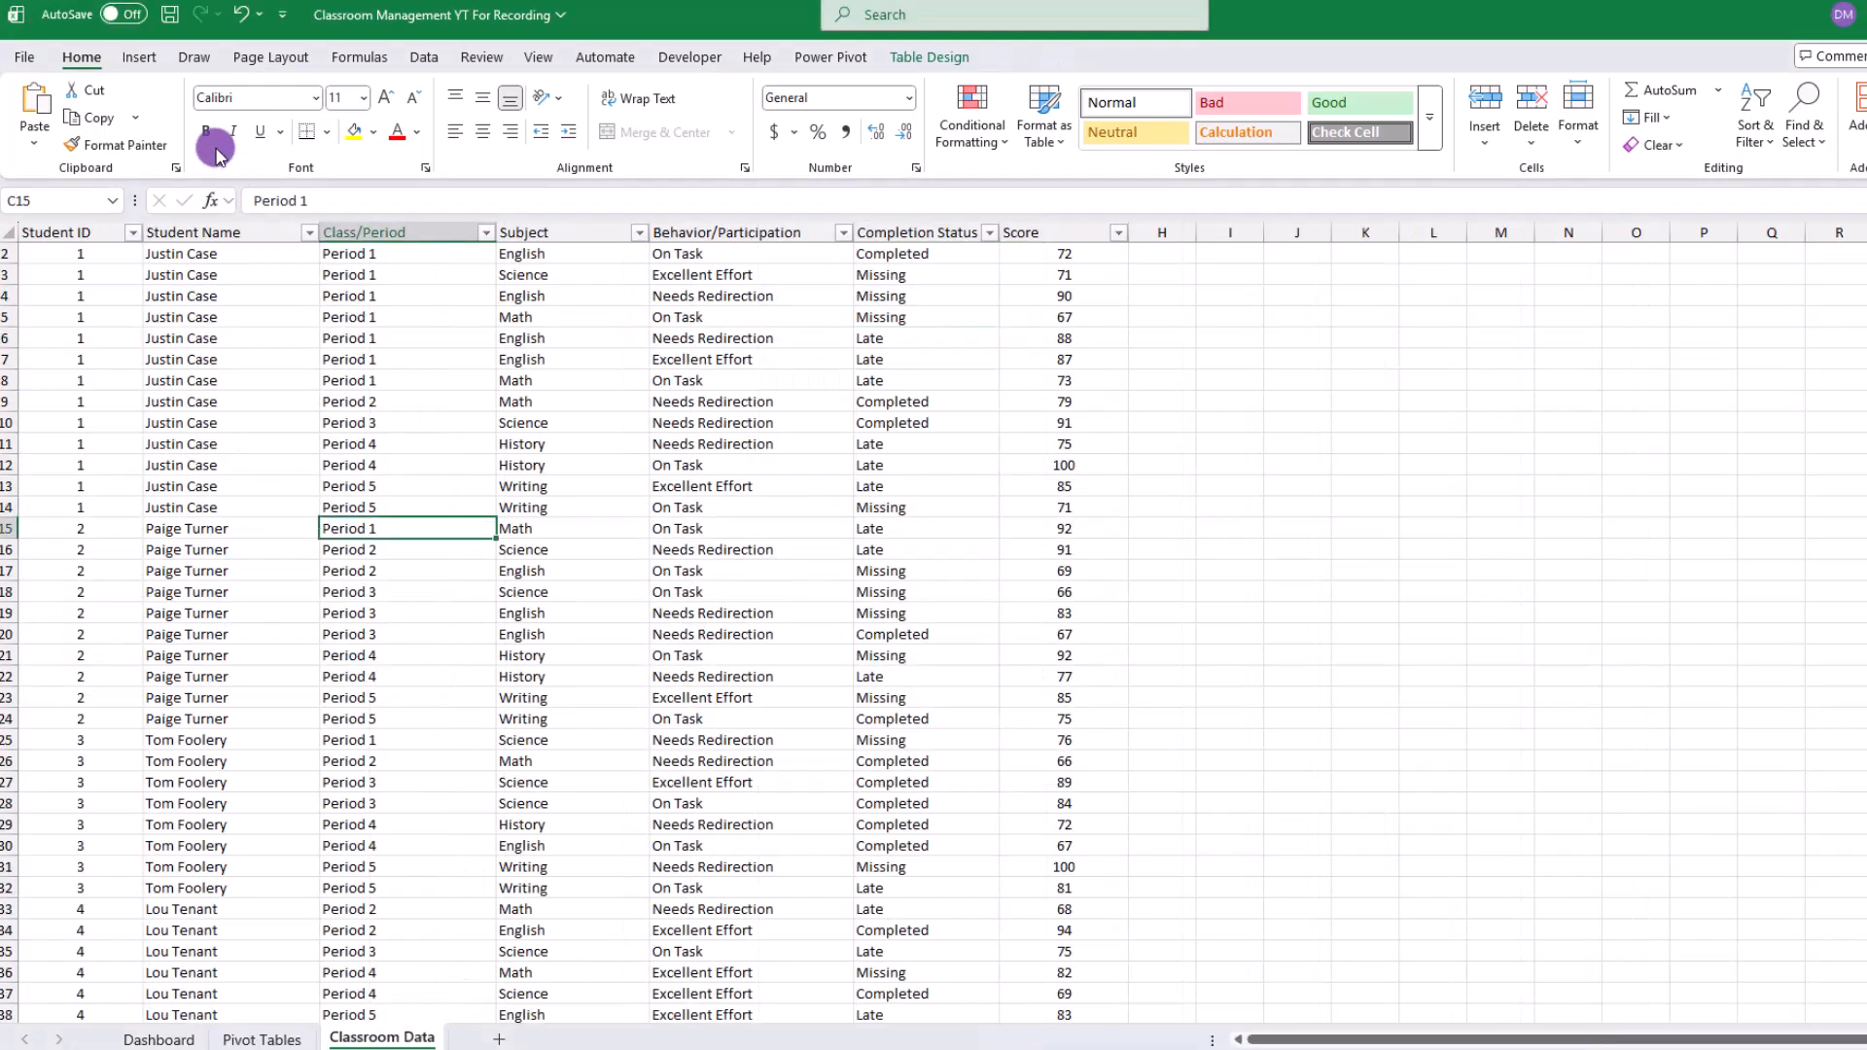
left_click(139, 57)
left_click(44, 105)
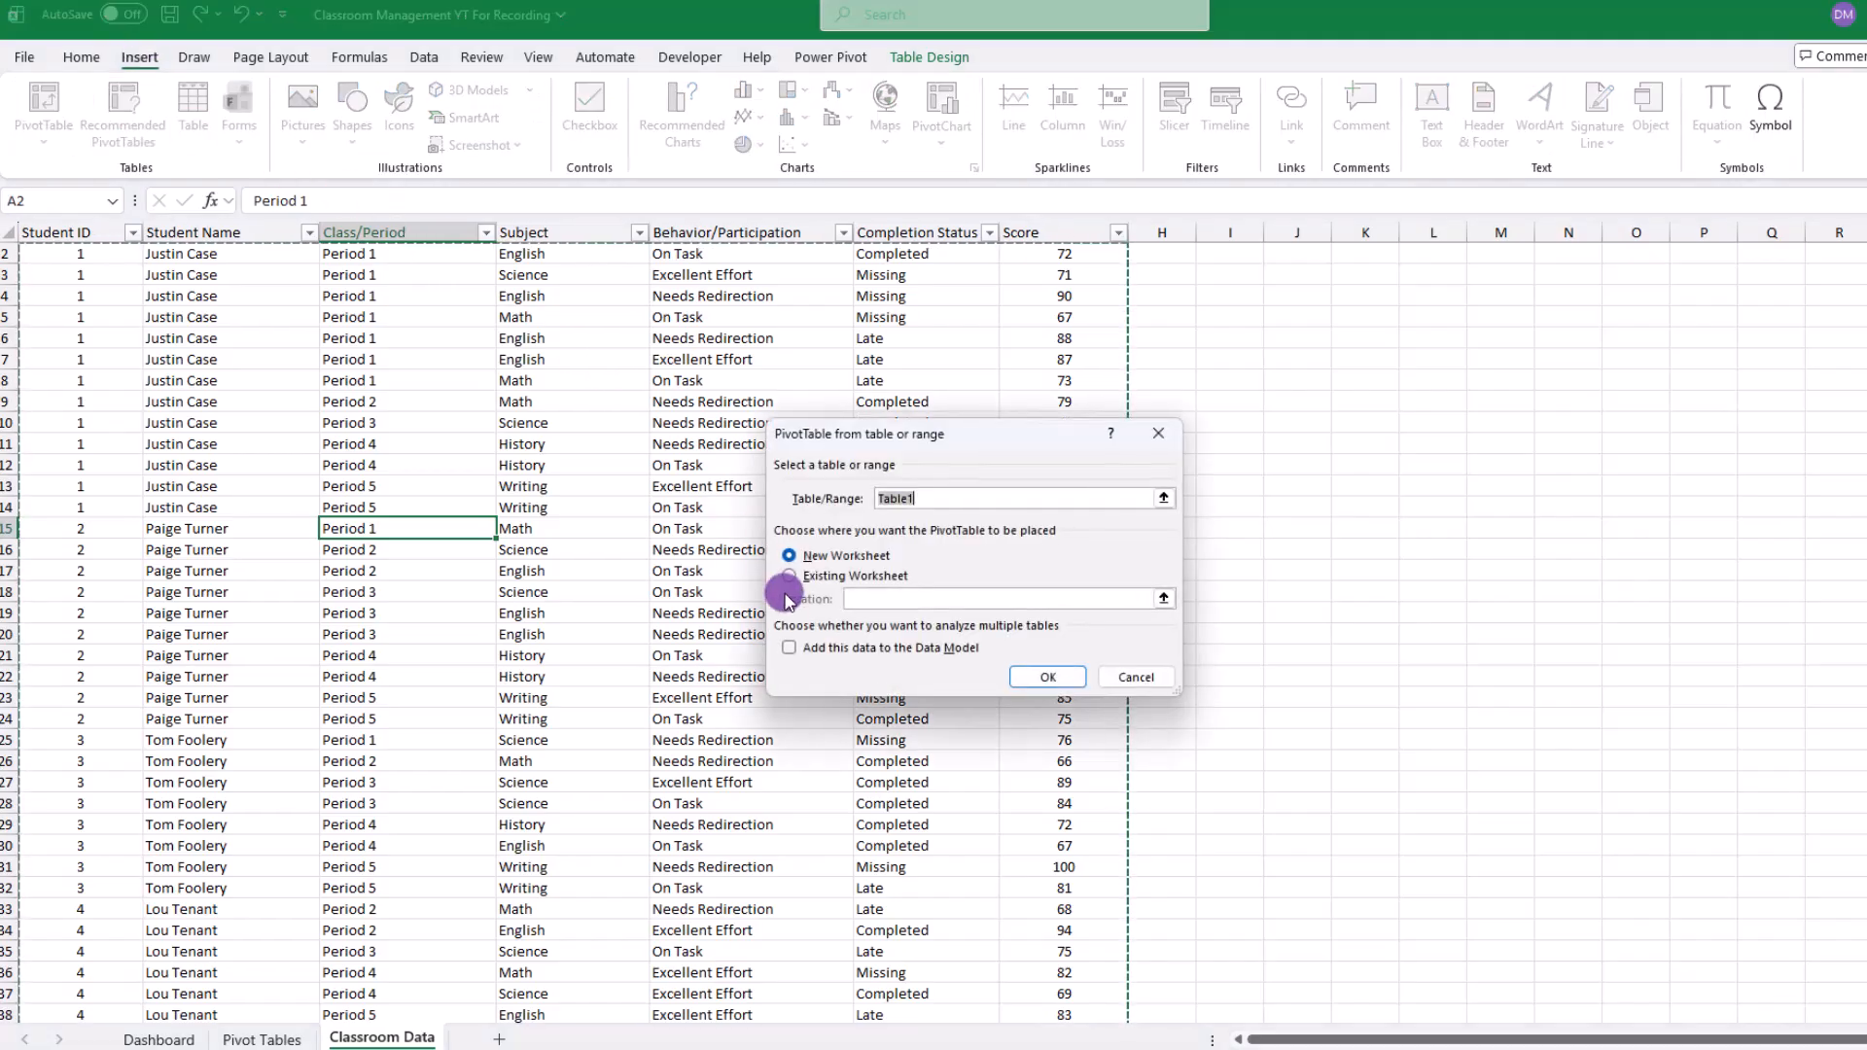
left_click(788, 647)
left_click(794, 579)
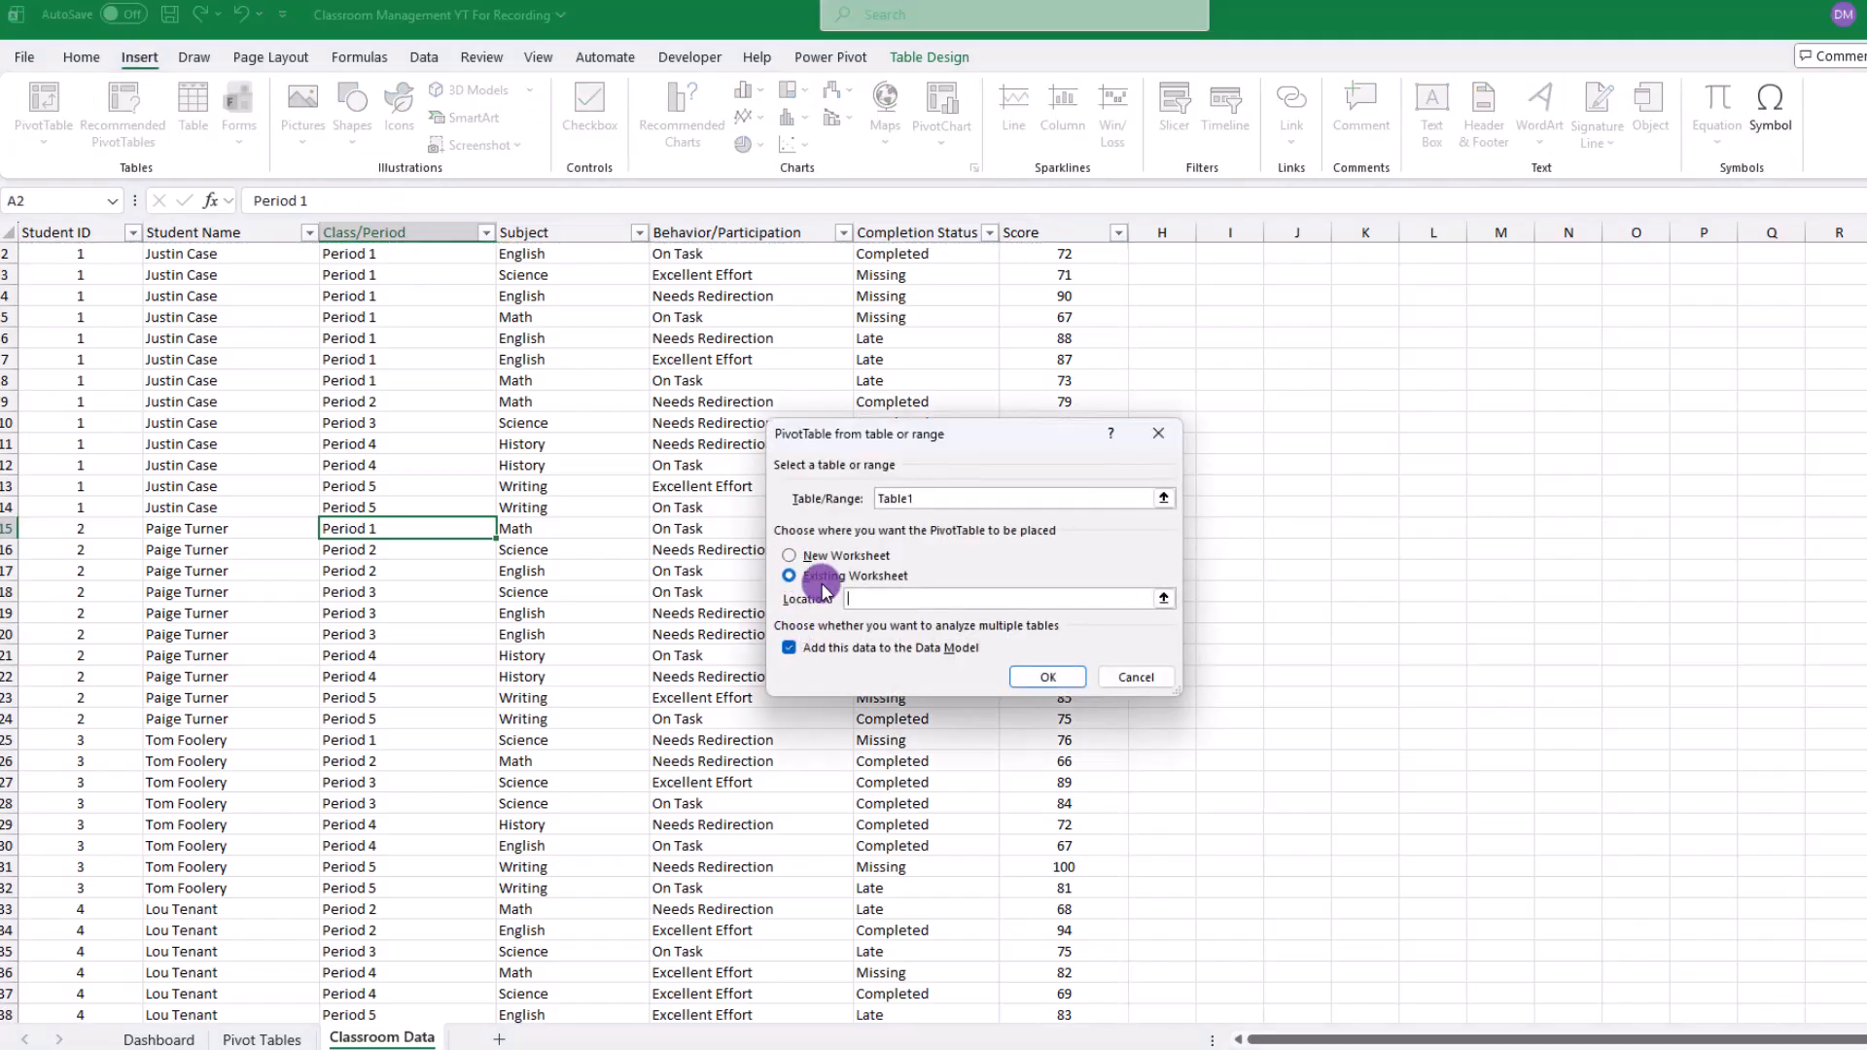
left_click(276, 1040)
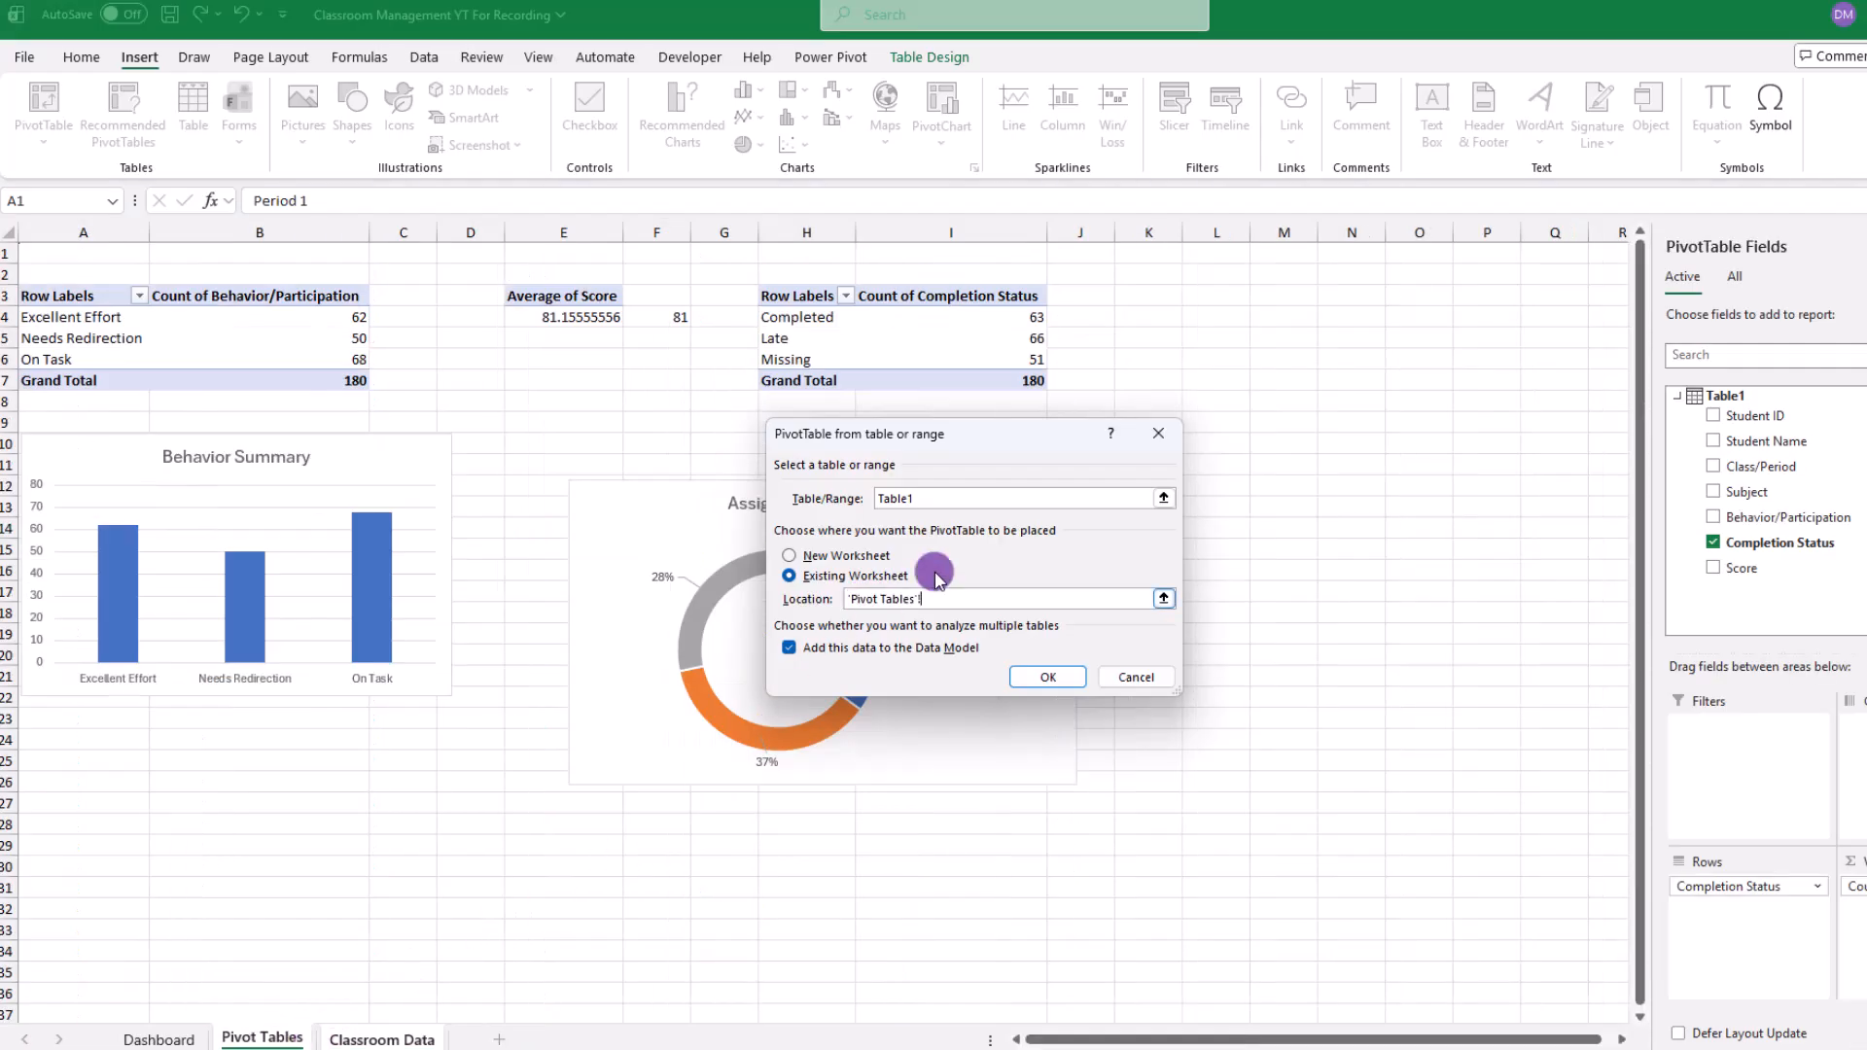
left_click(1163, 296)
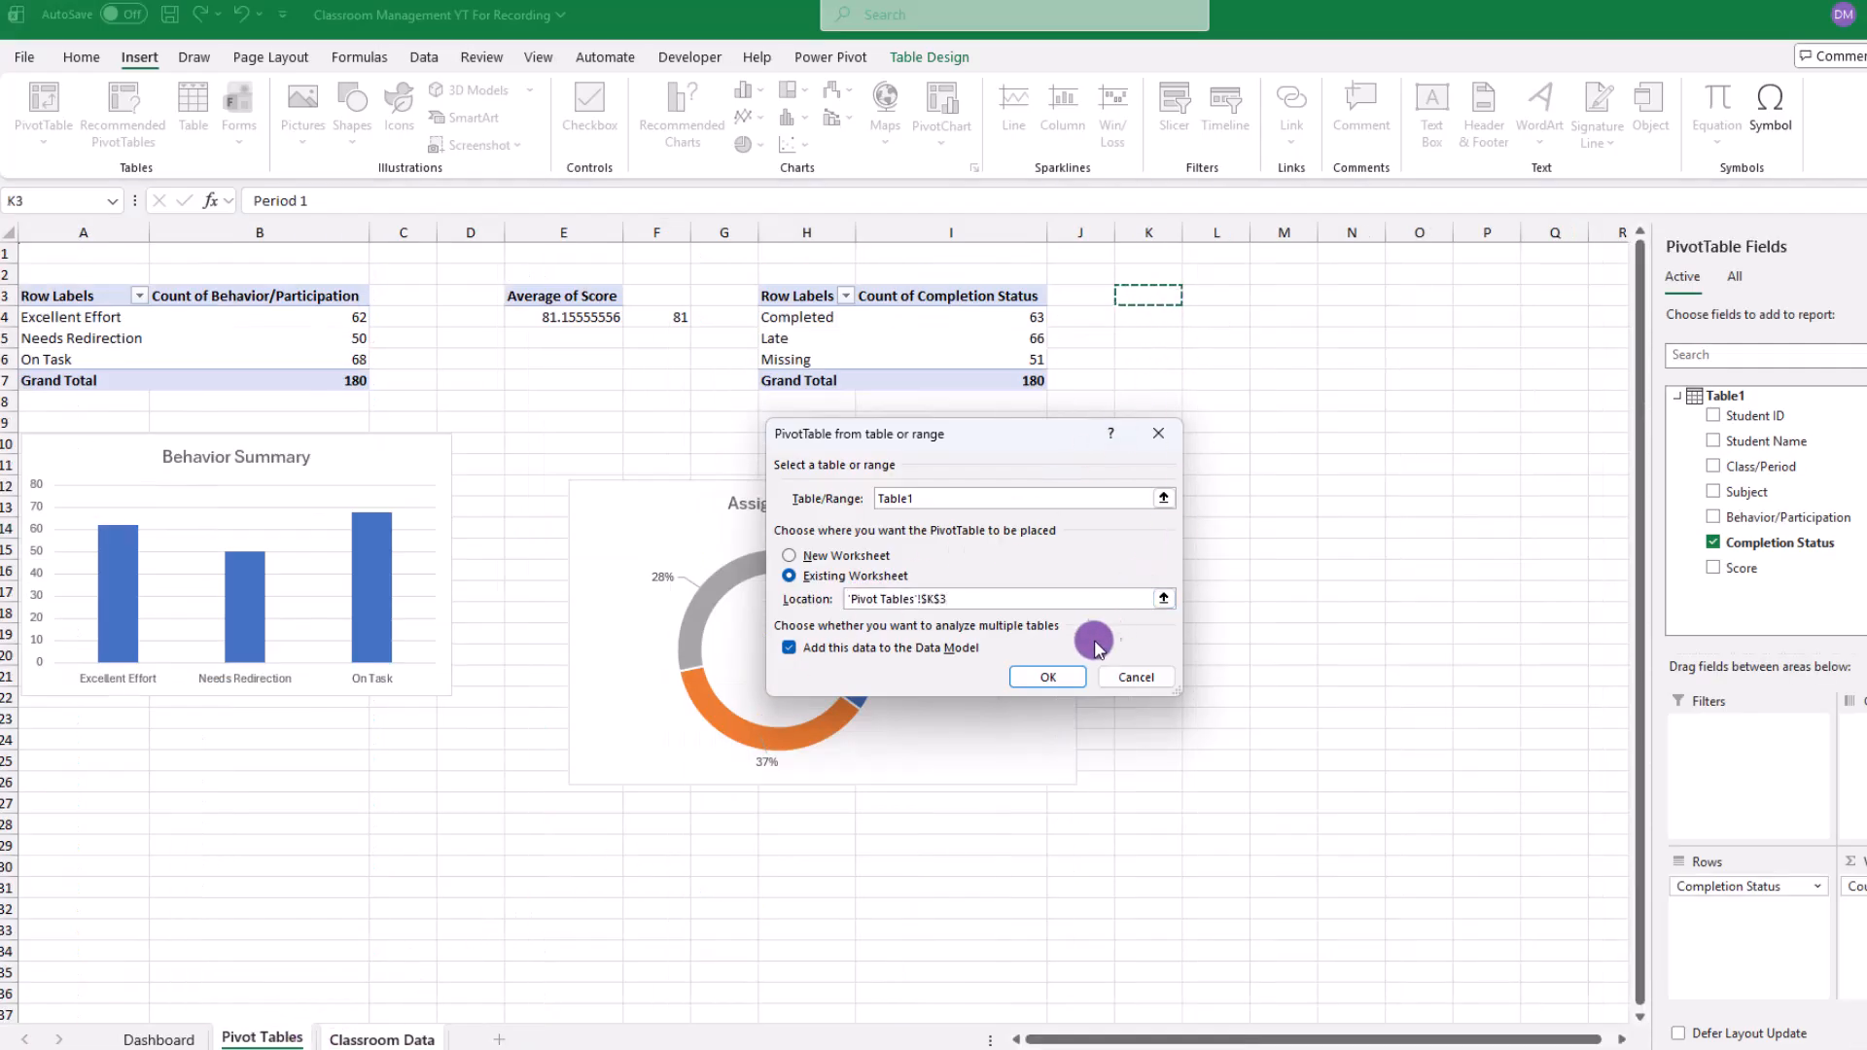
left_click(1048, 677)
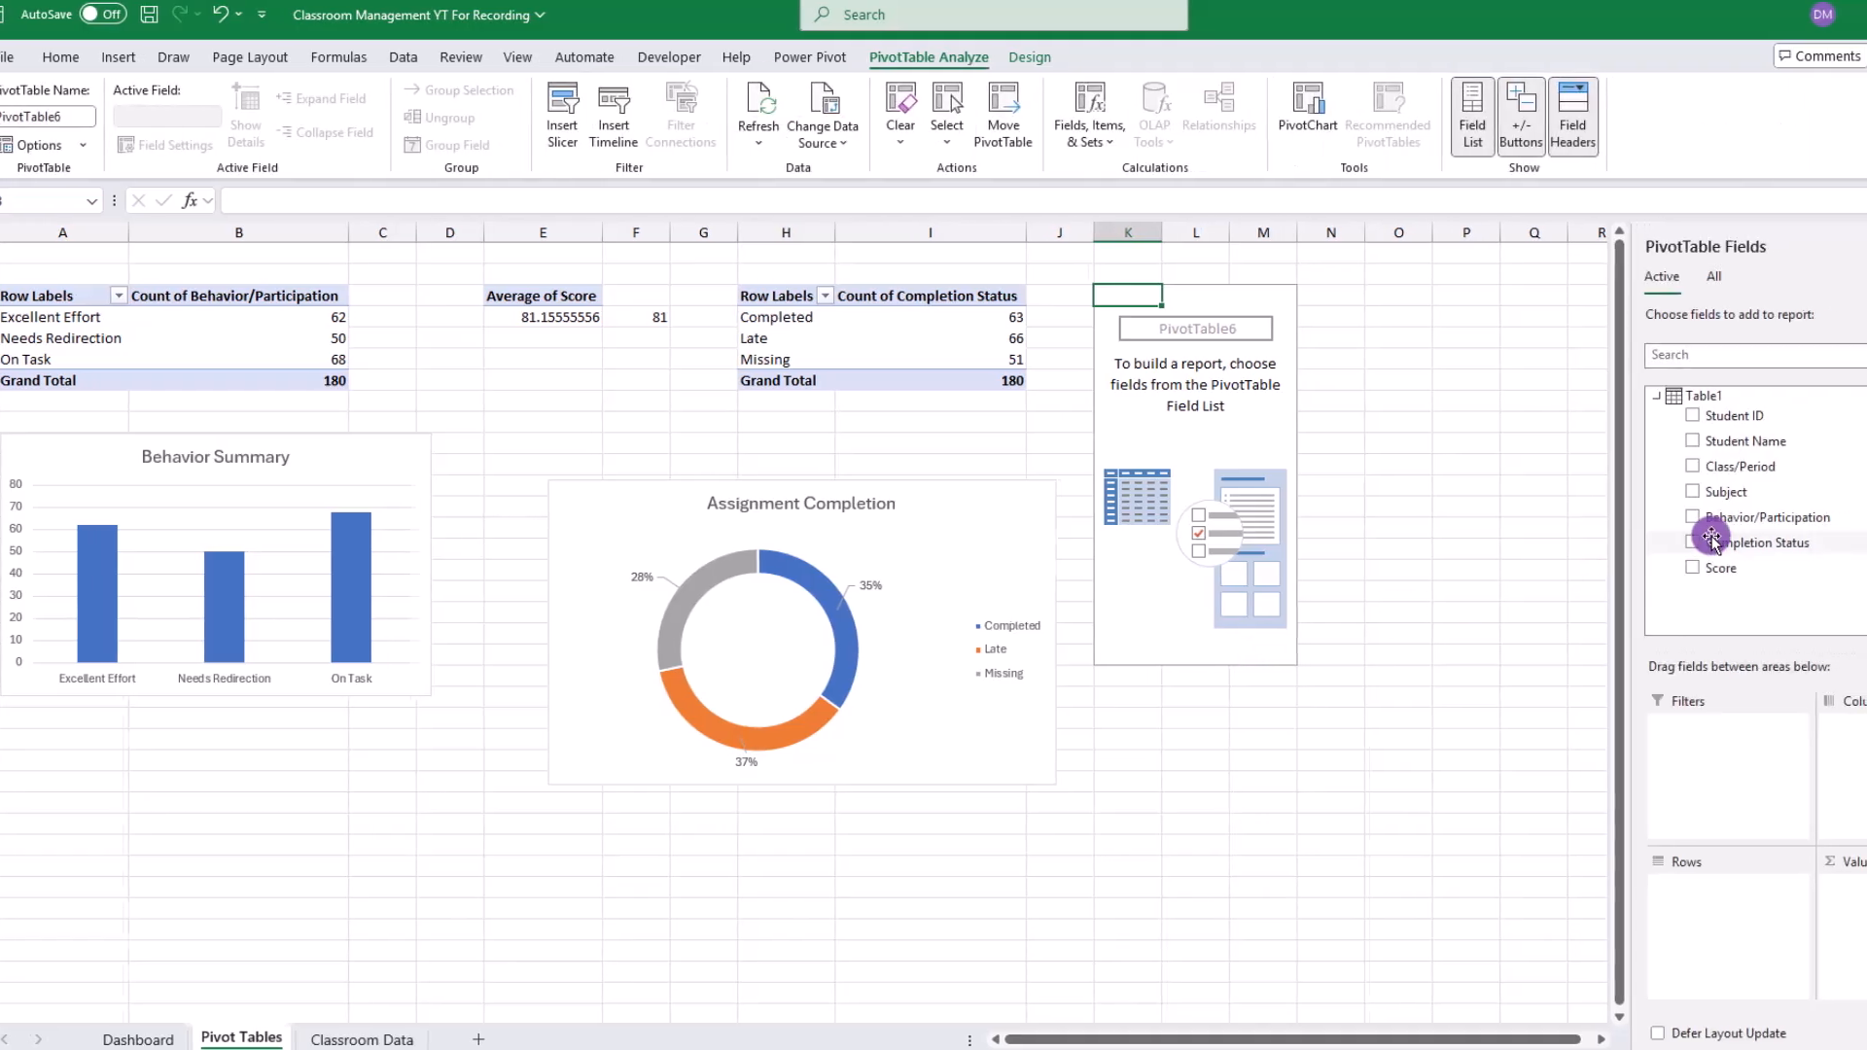
Step: Set the PivotTable at K3 to use Subject as rows and Score as values summarized by Average
left_click_drag(1634, 595, 1639, 909)
left_click_drag(1640, 565, 1799, 918)
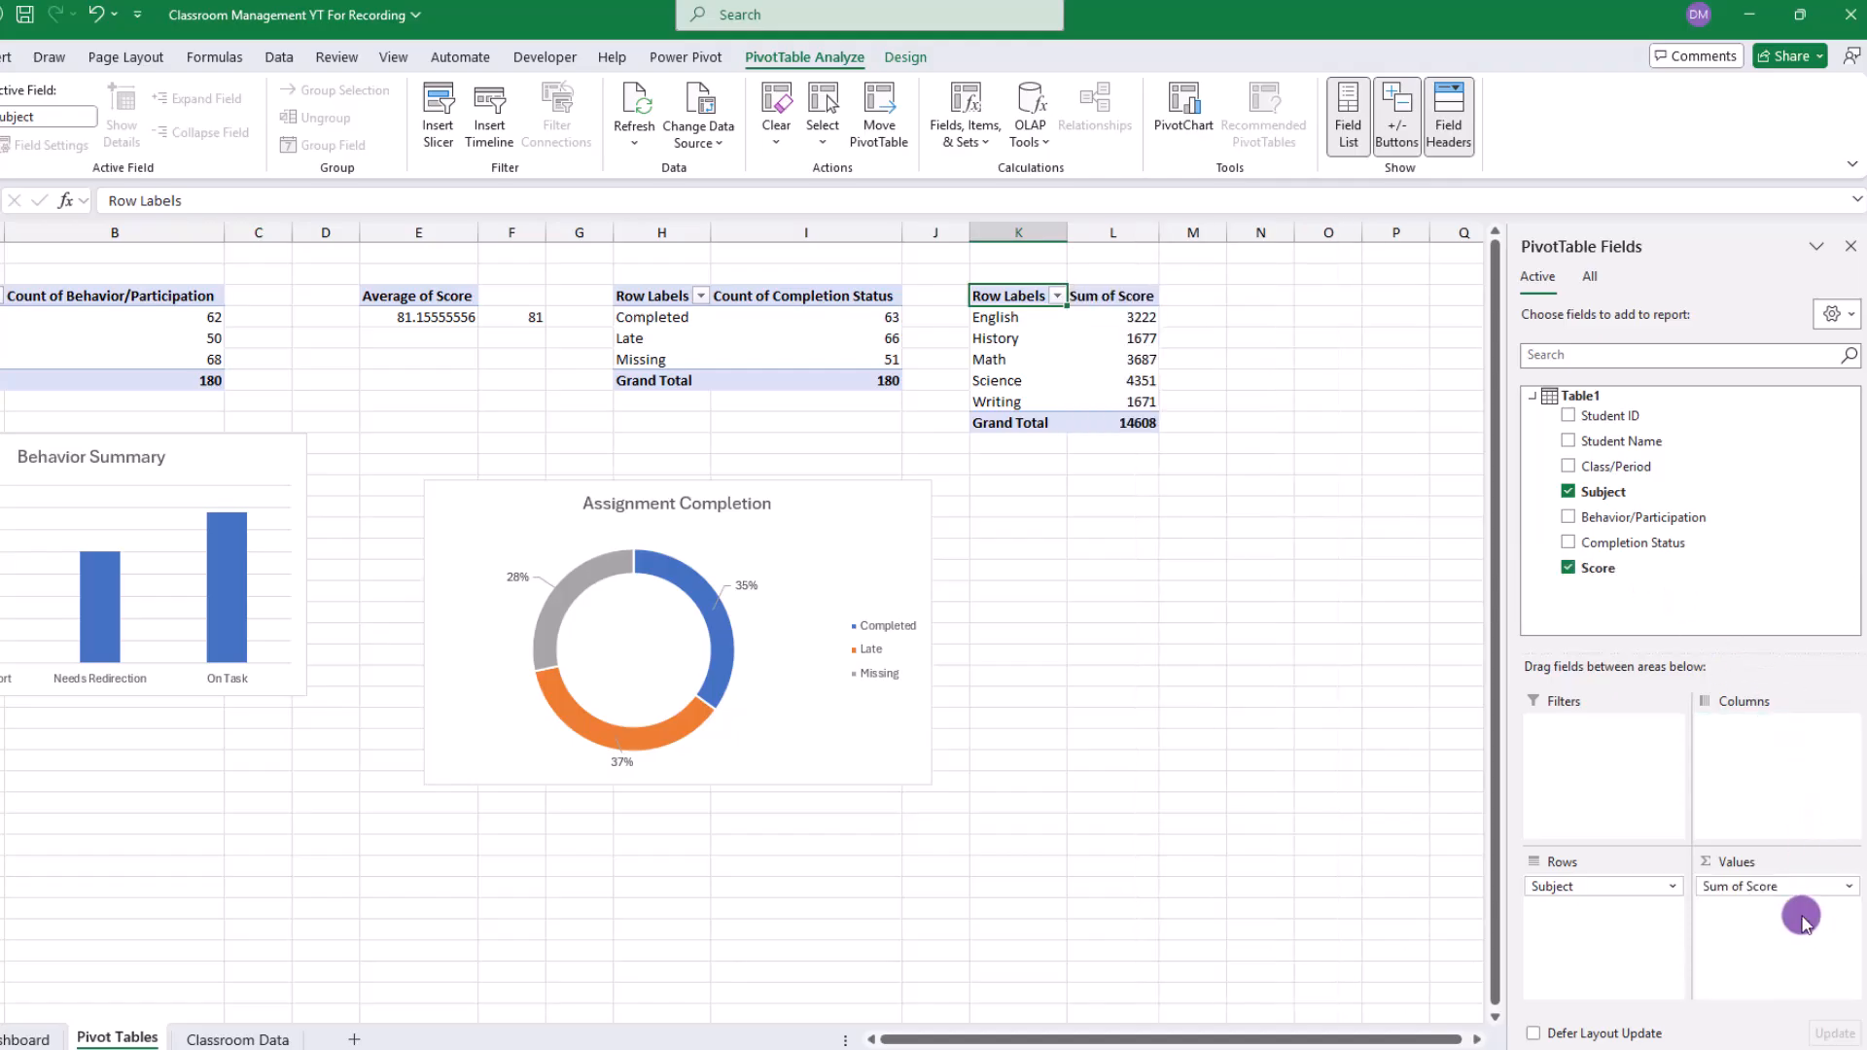
left_click(1762, 887)
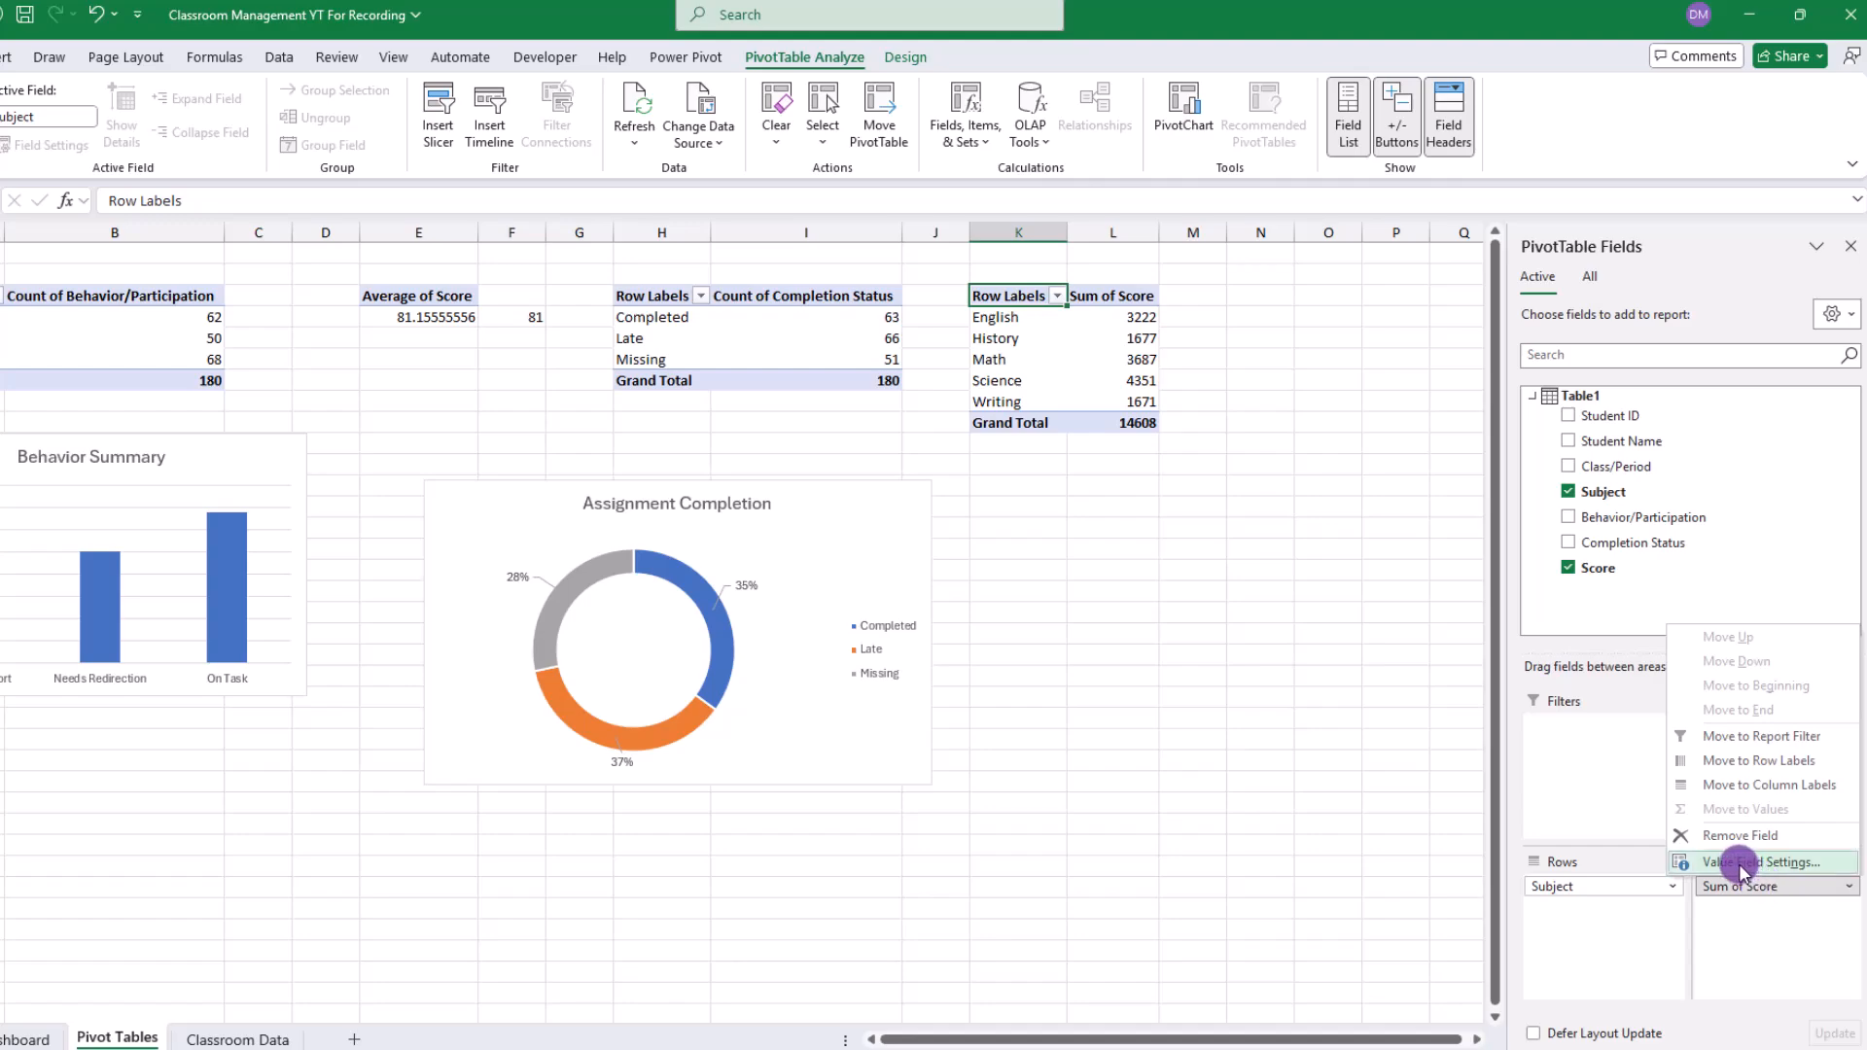
left_click(1740, 862)
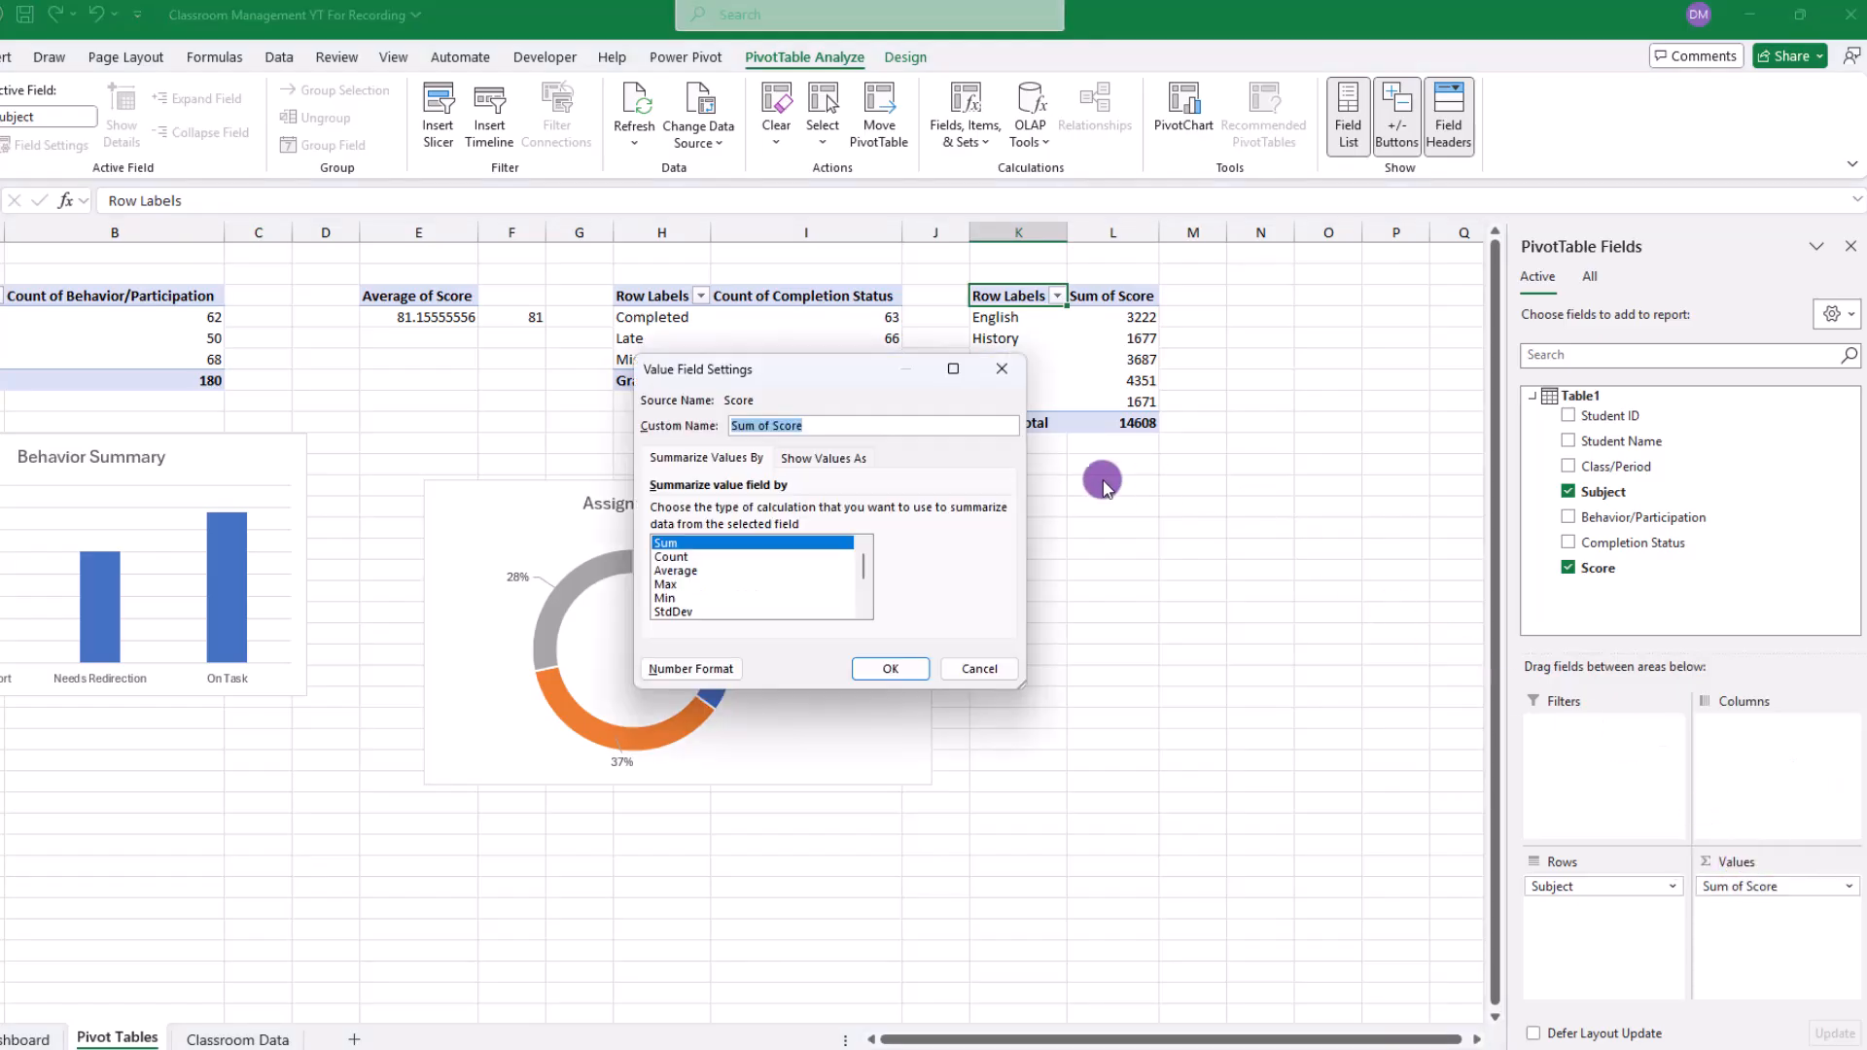
left_click(677, 571)
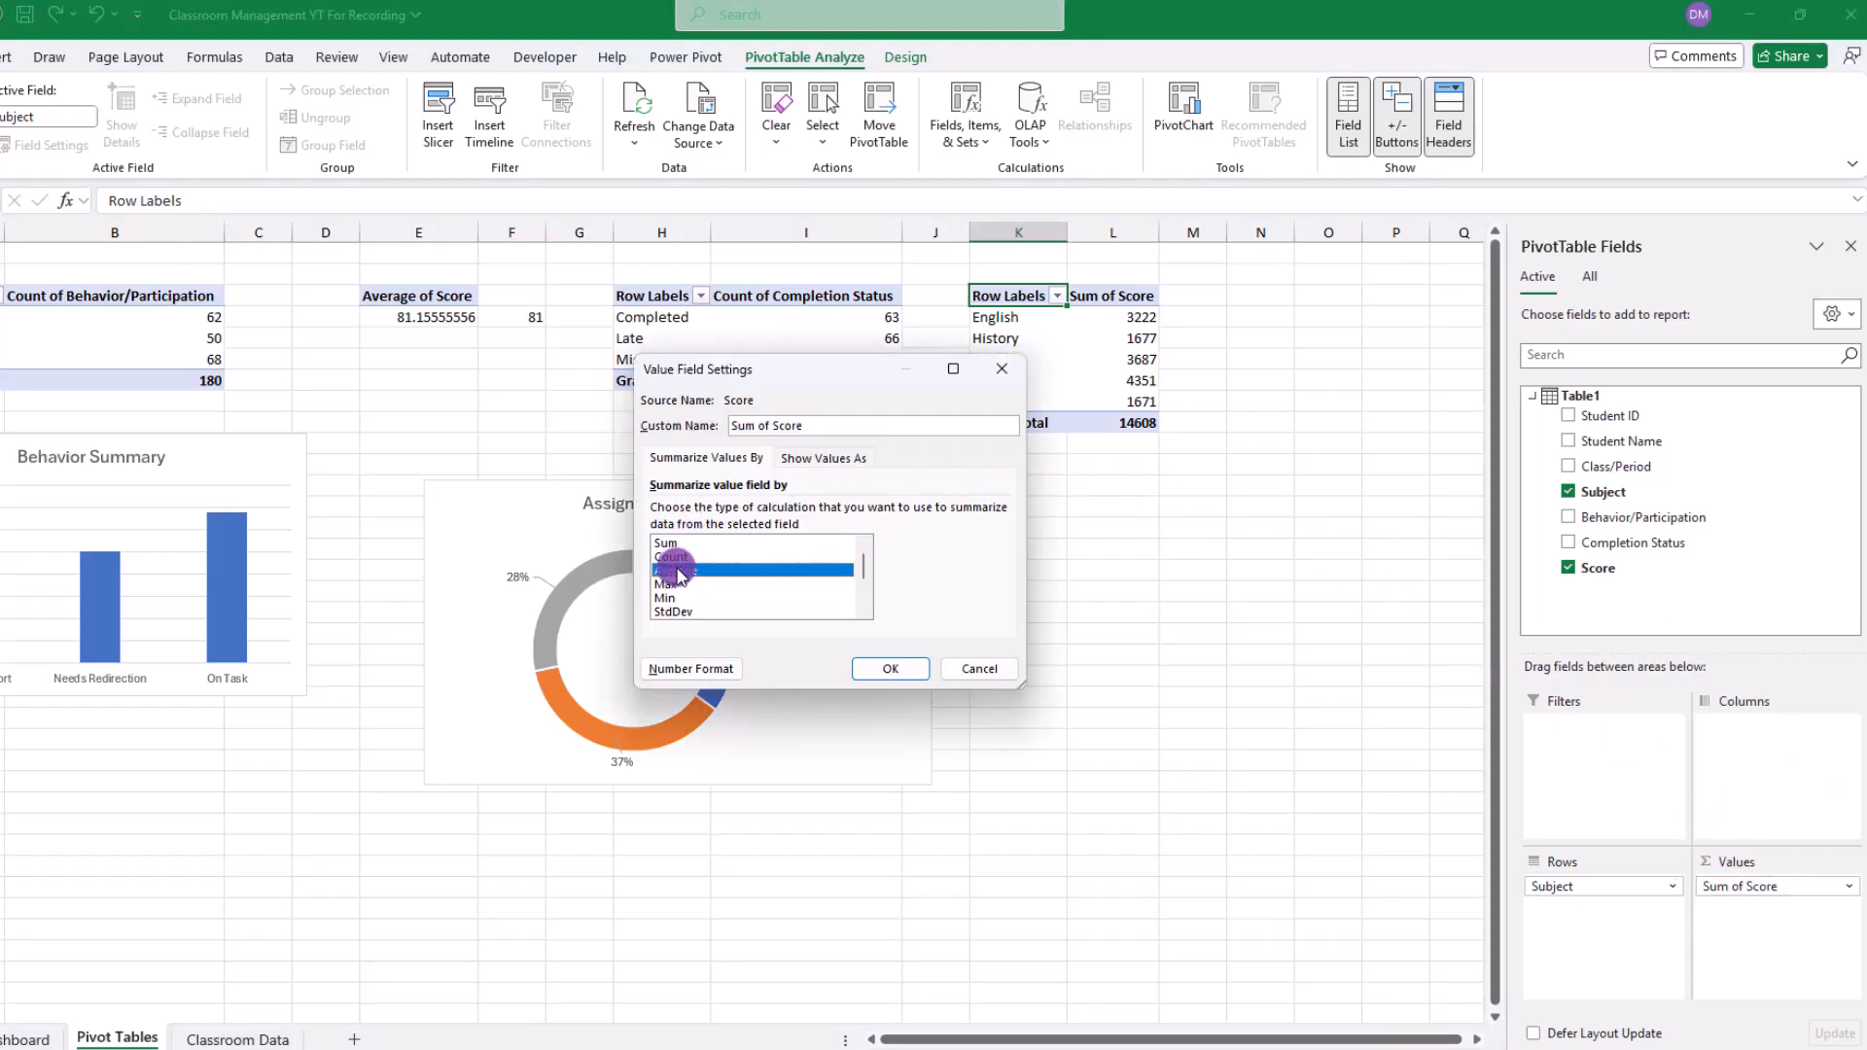
Step: Format the average score values by subject as Number with 0 decimal places
left_click(691, 670)
left_click(691, 670)
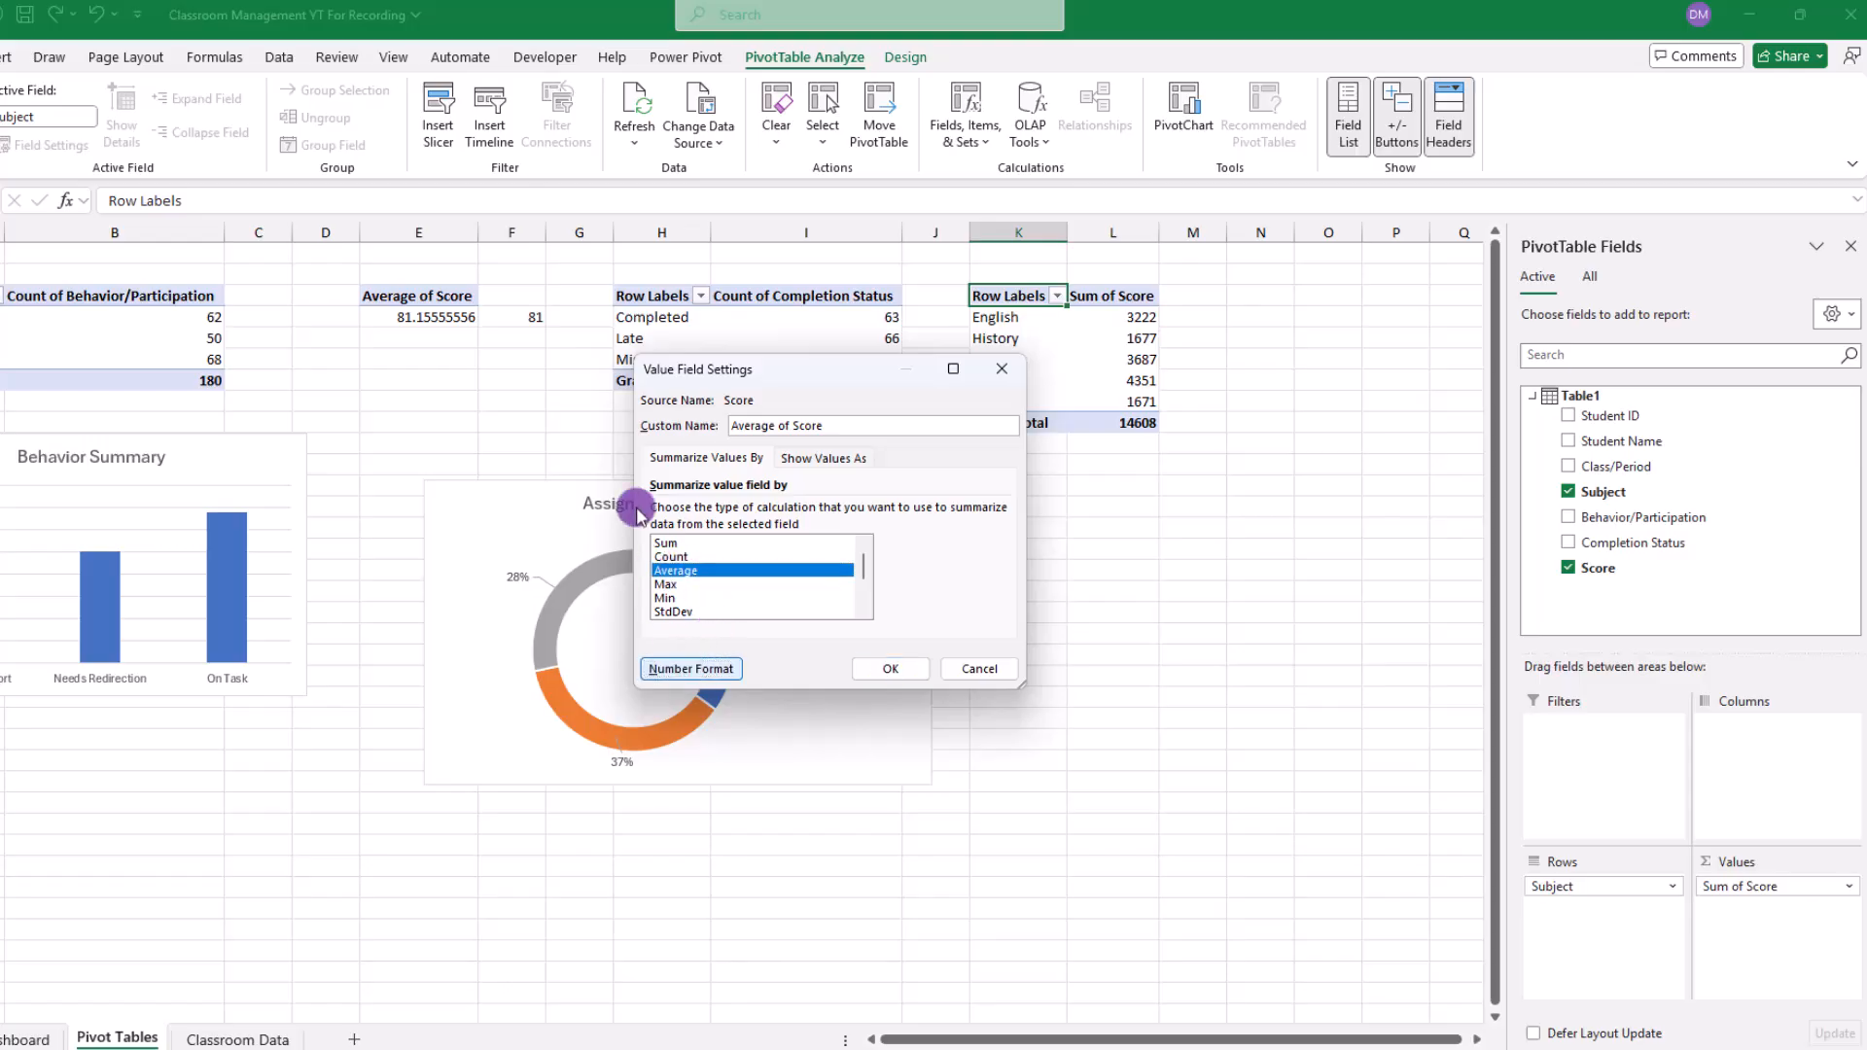
left_click(597, 383)
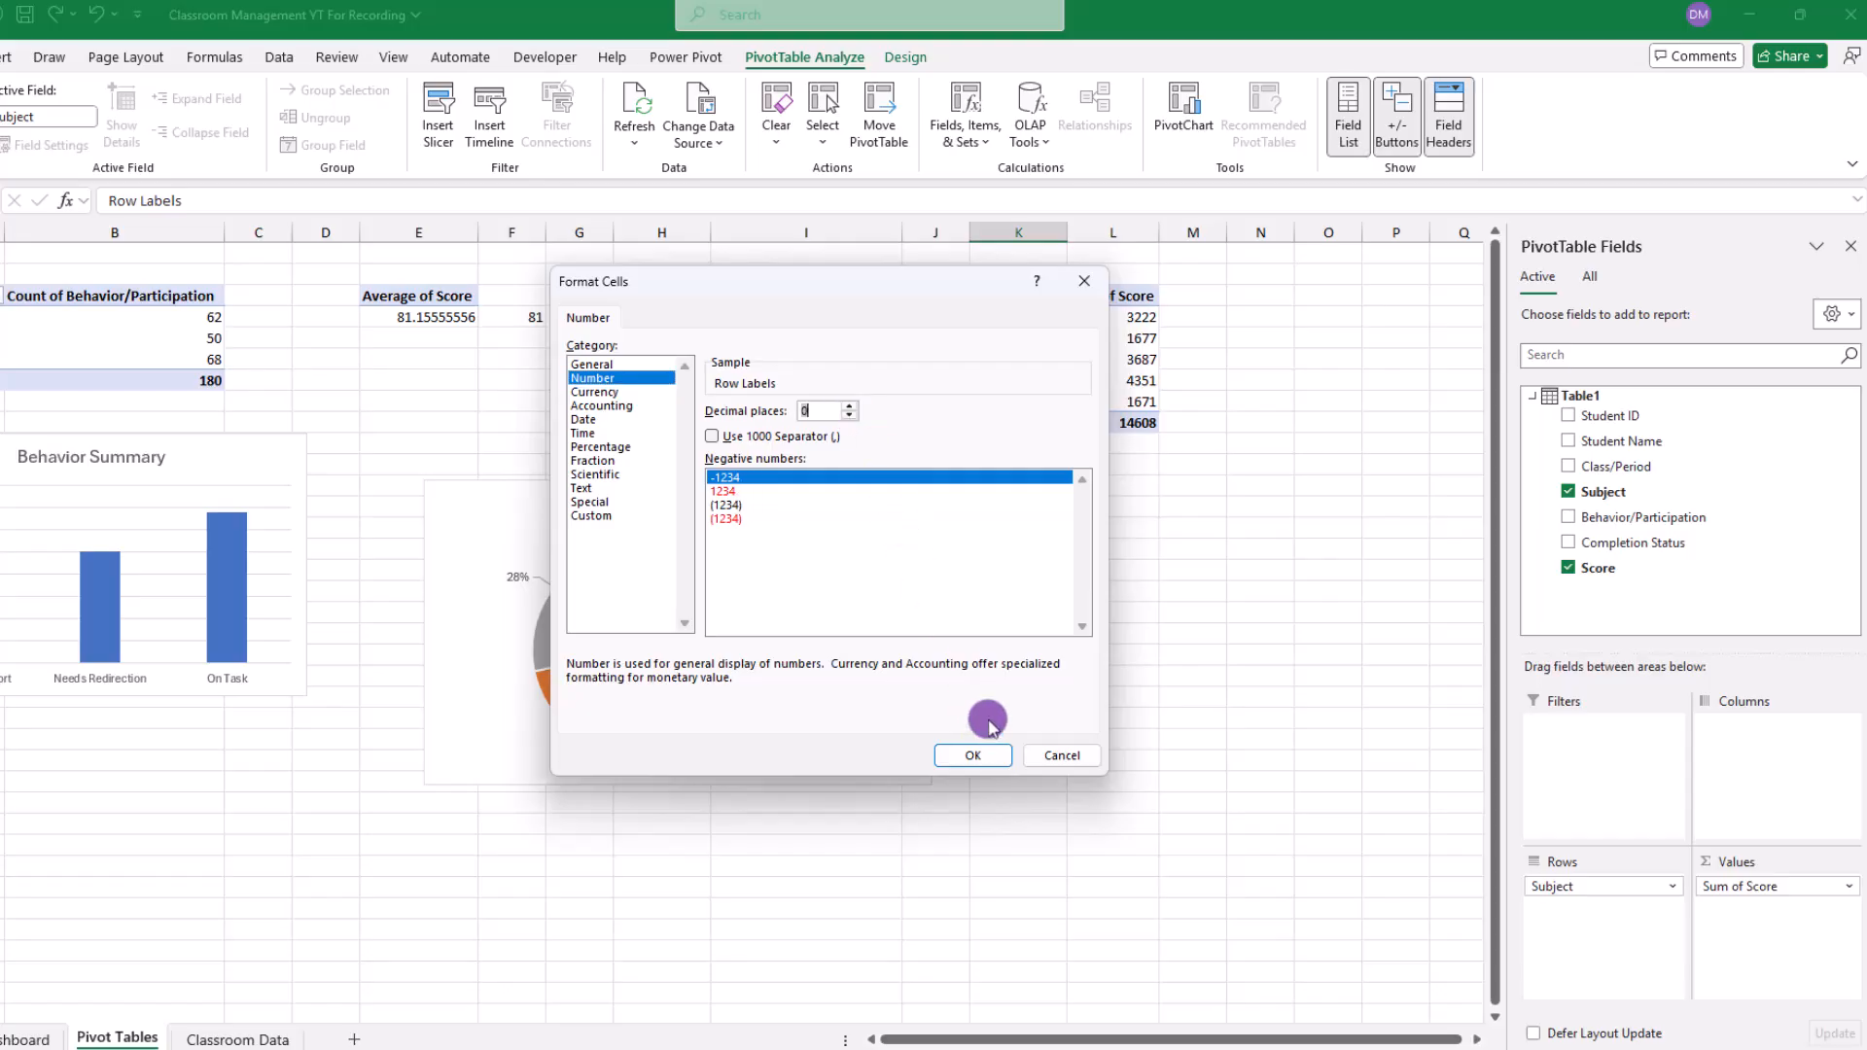
left_click(973, 755)
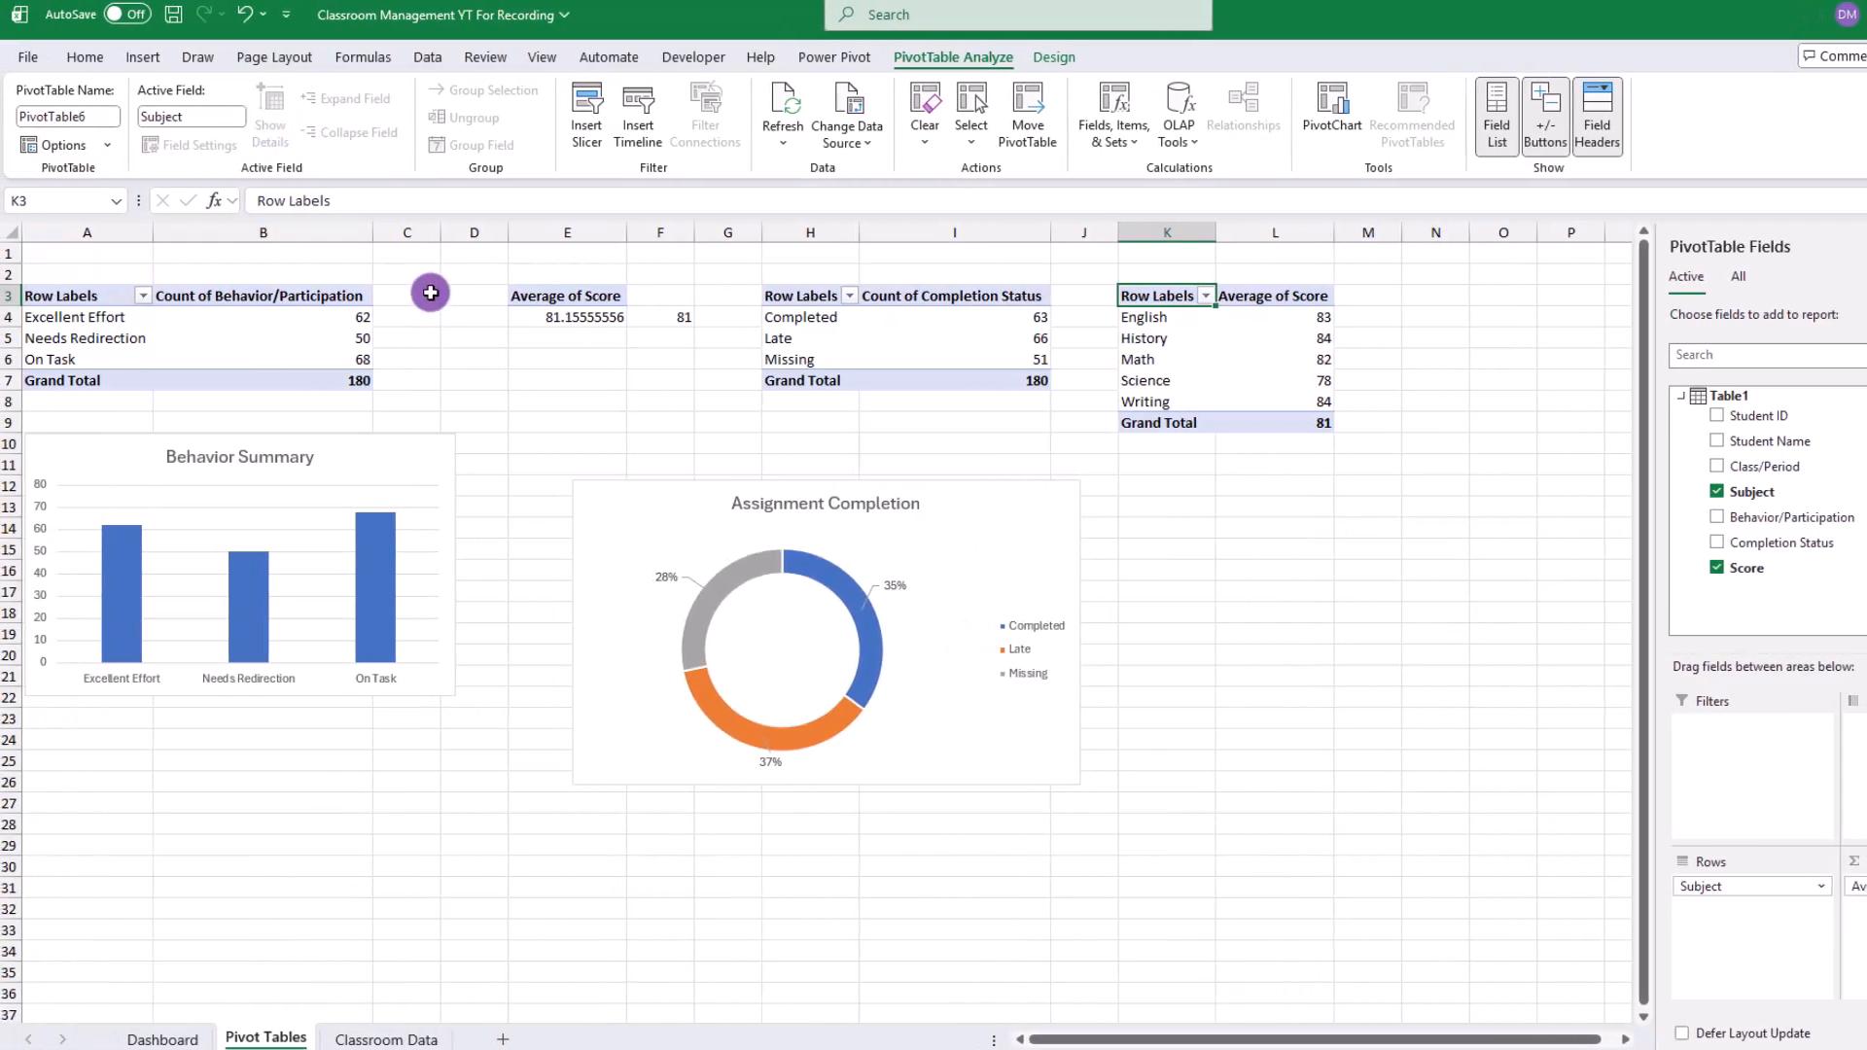
Step: Insert a Clustered Bar PivotChart from the average score by subject PivotTable
left_click(141, 57)
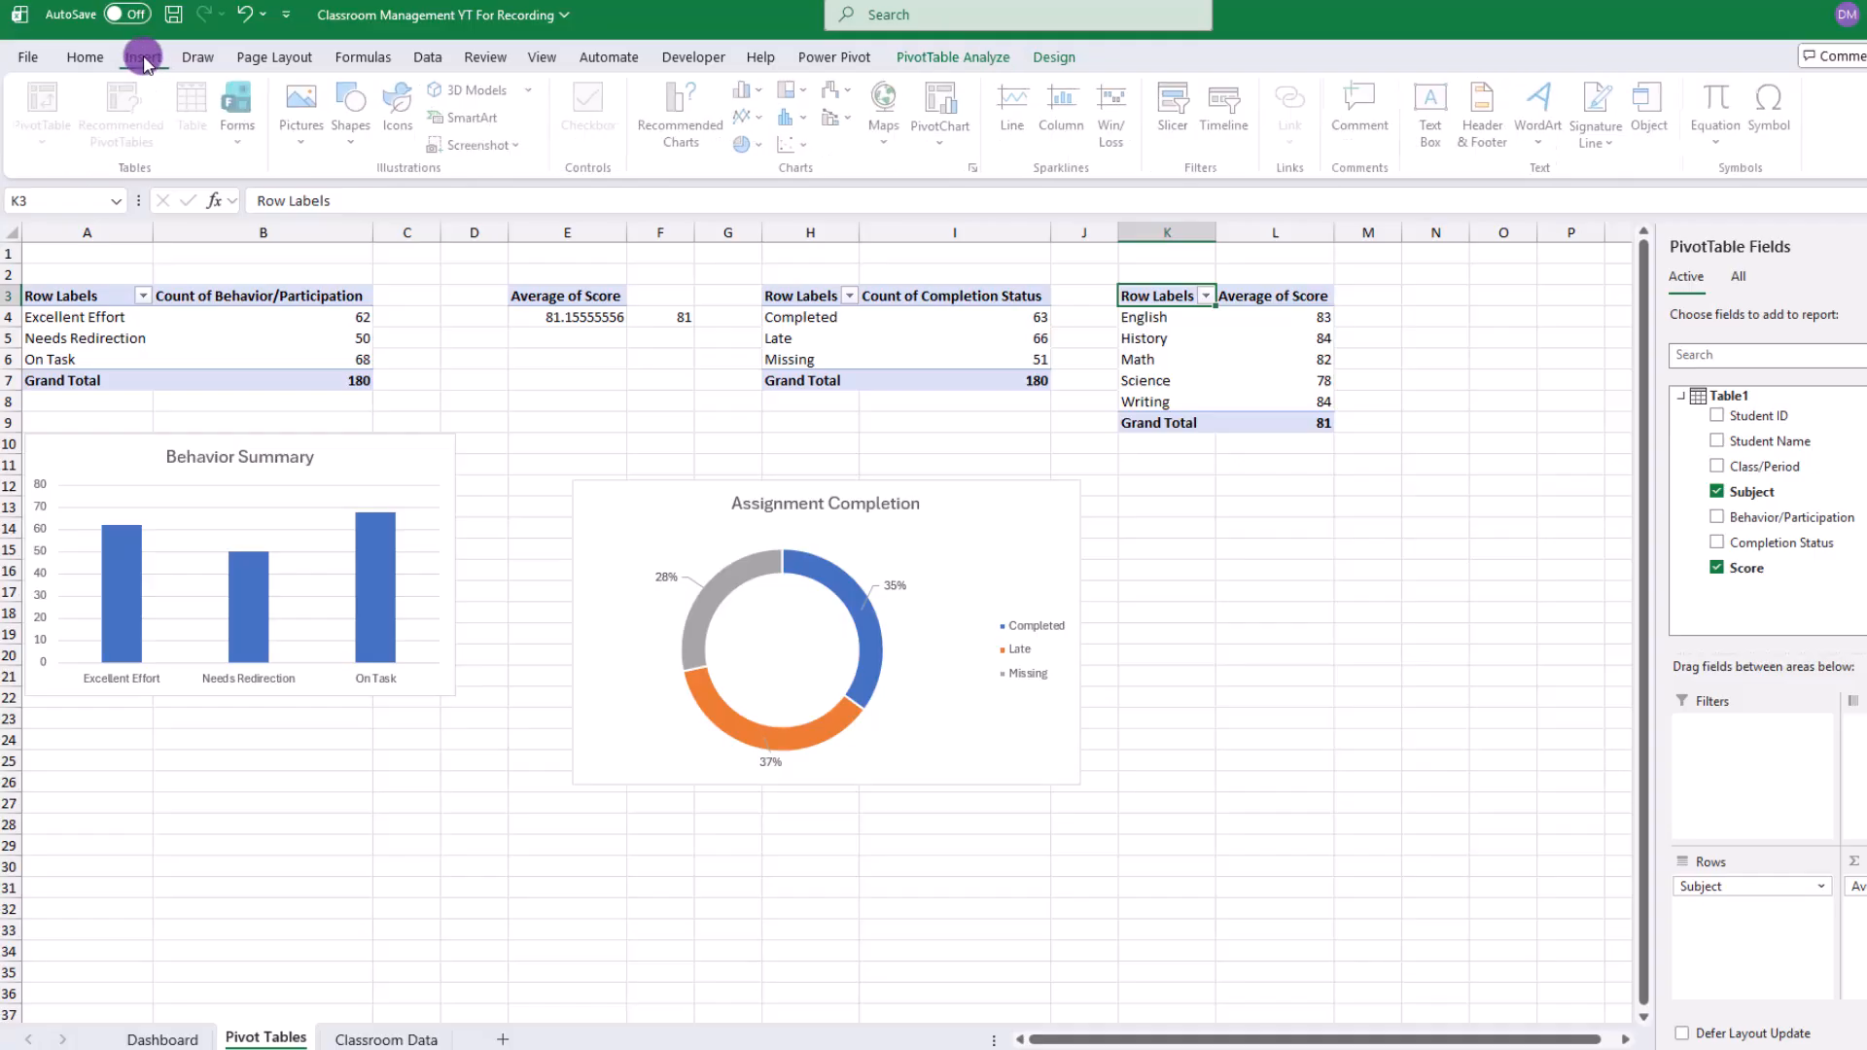
left_click(944, 136)
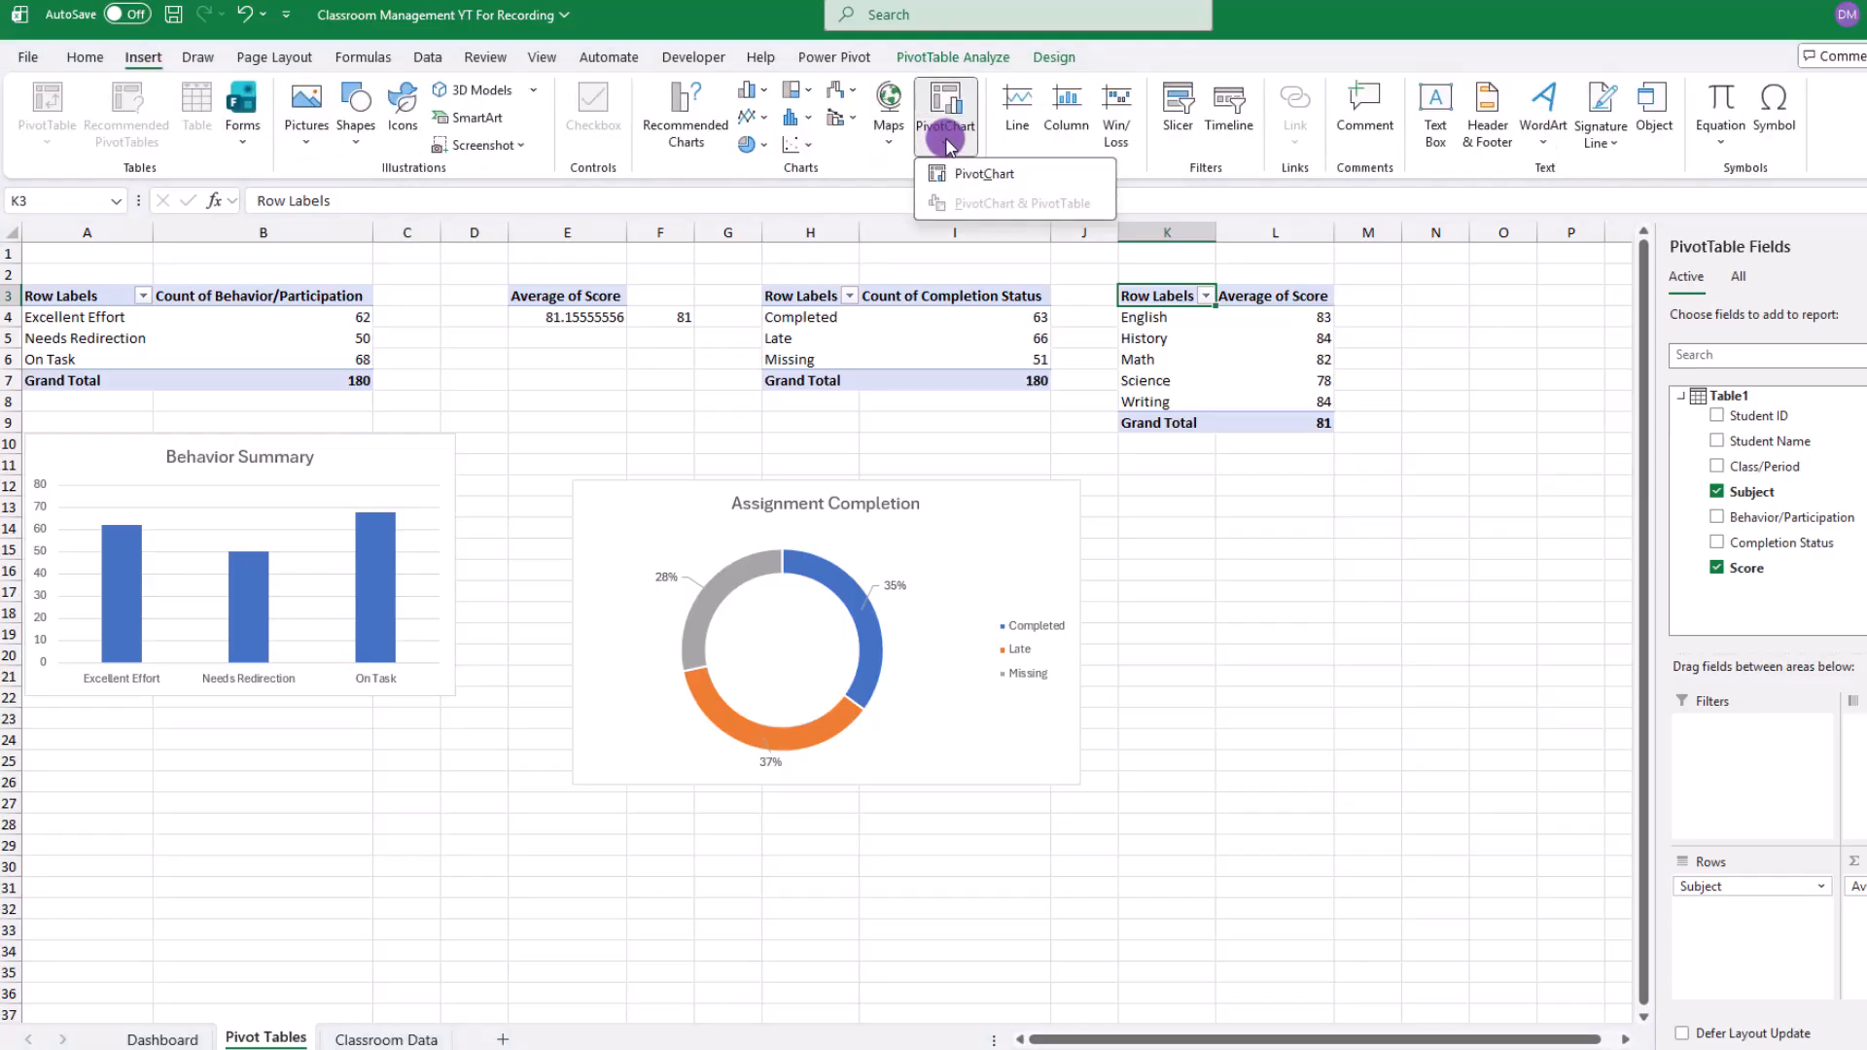
left_click(963, 176)
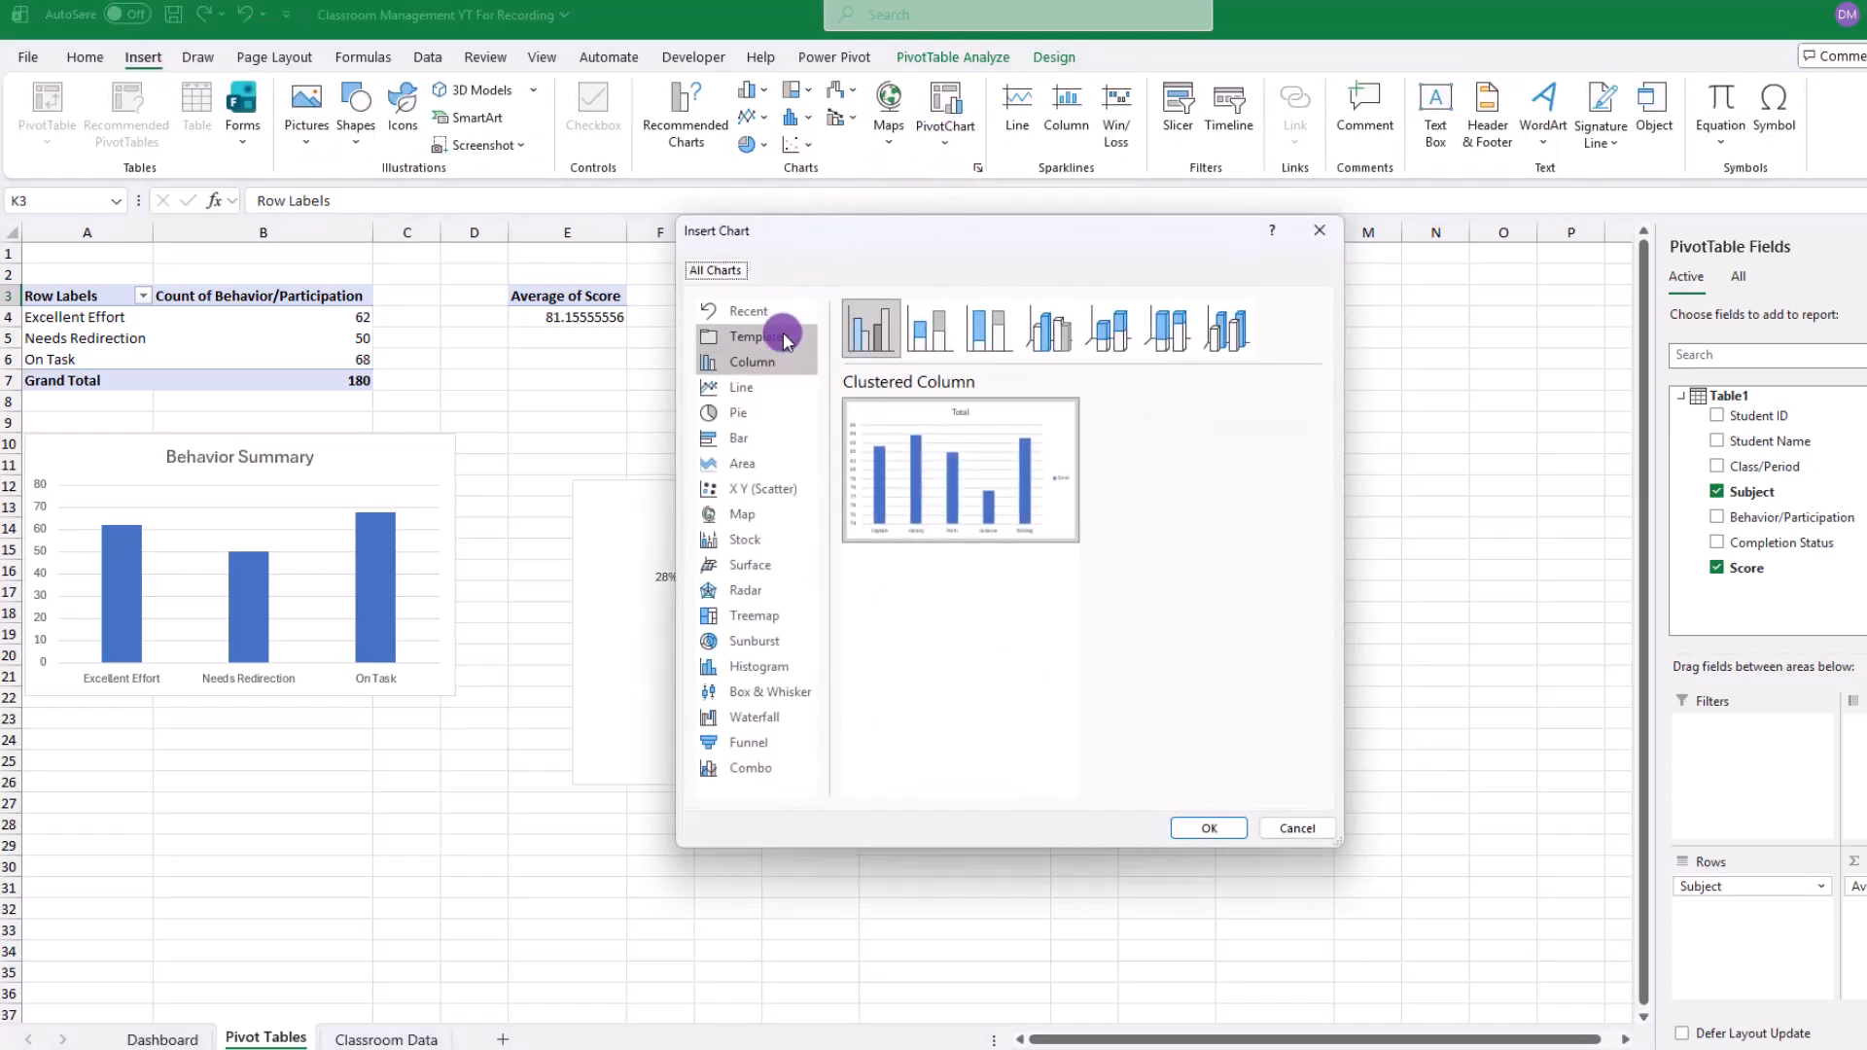
left_click(736, 438)
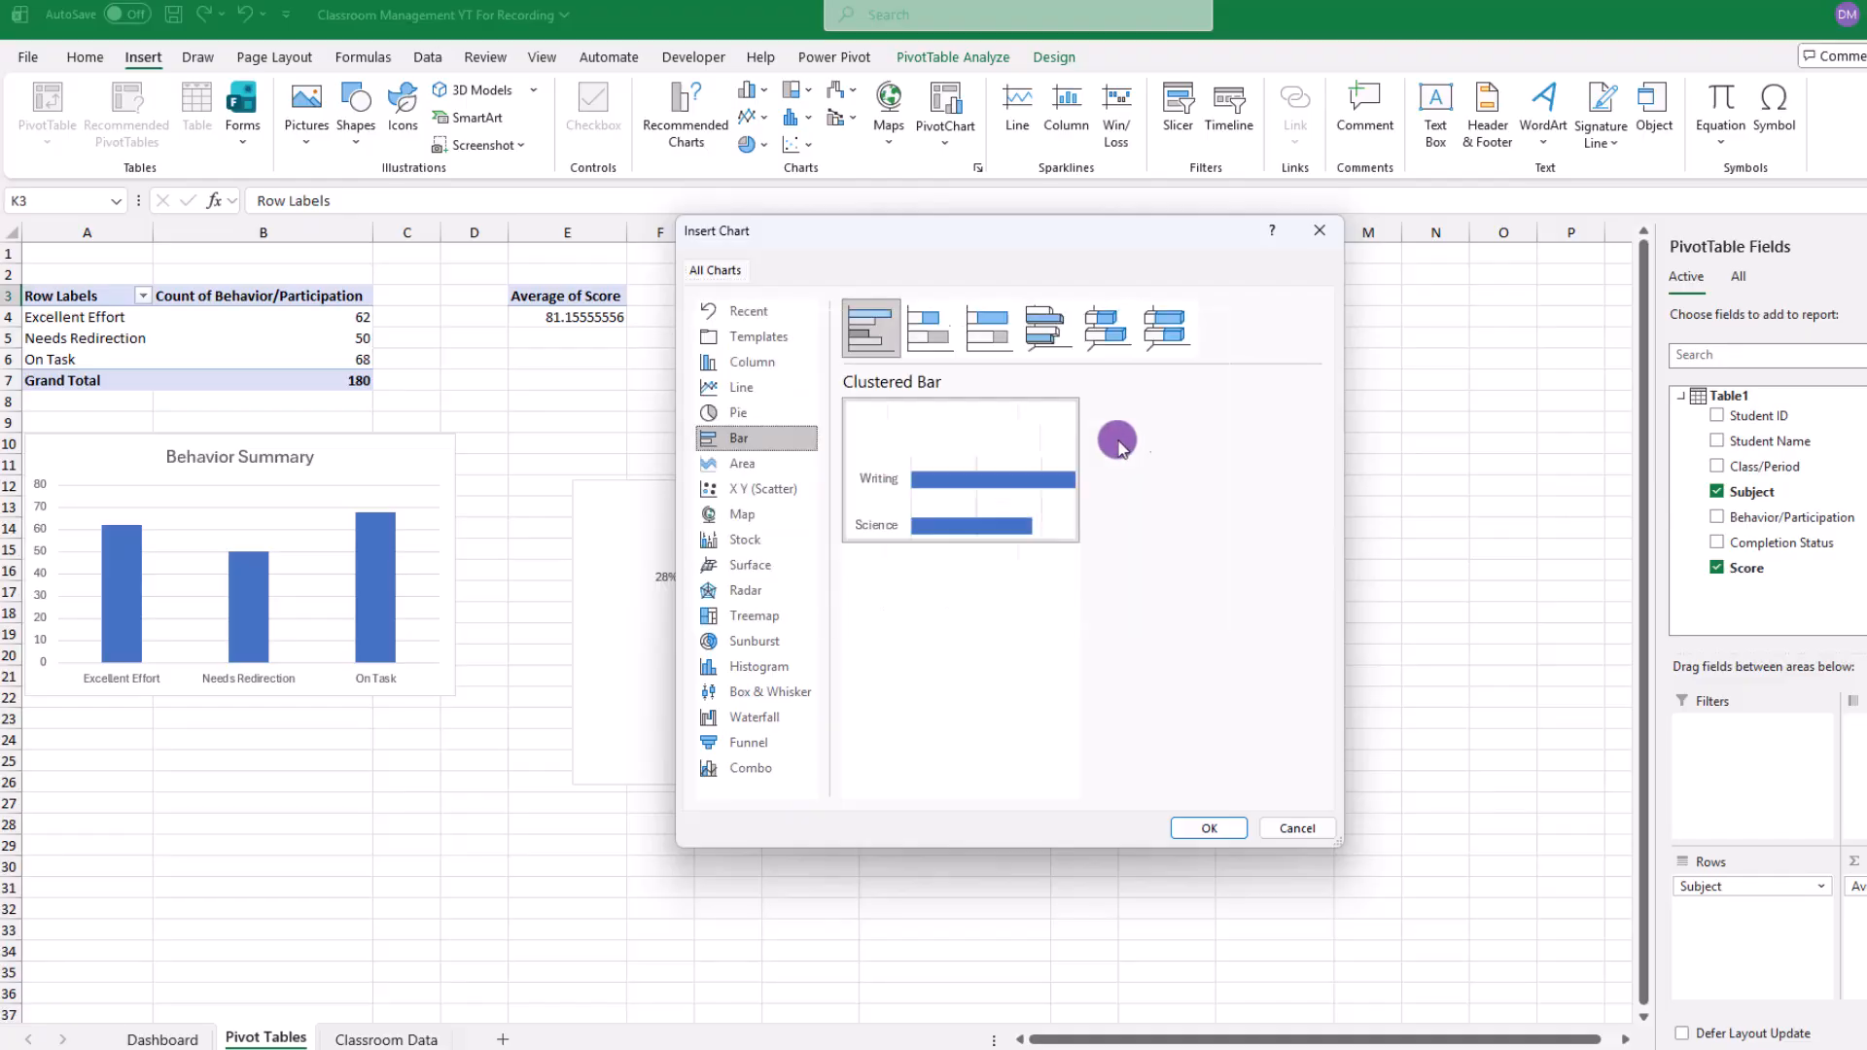
double_click(1075, 428)
Step: Hide all field buttons on the bar PivotChart and delete its legend
left_click(1201, 136)
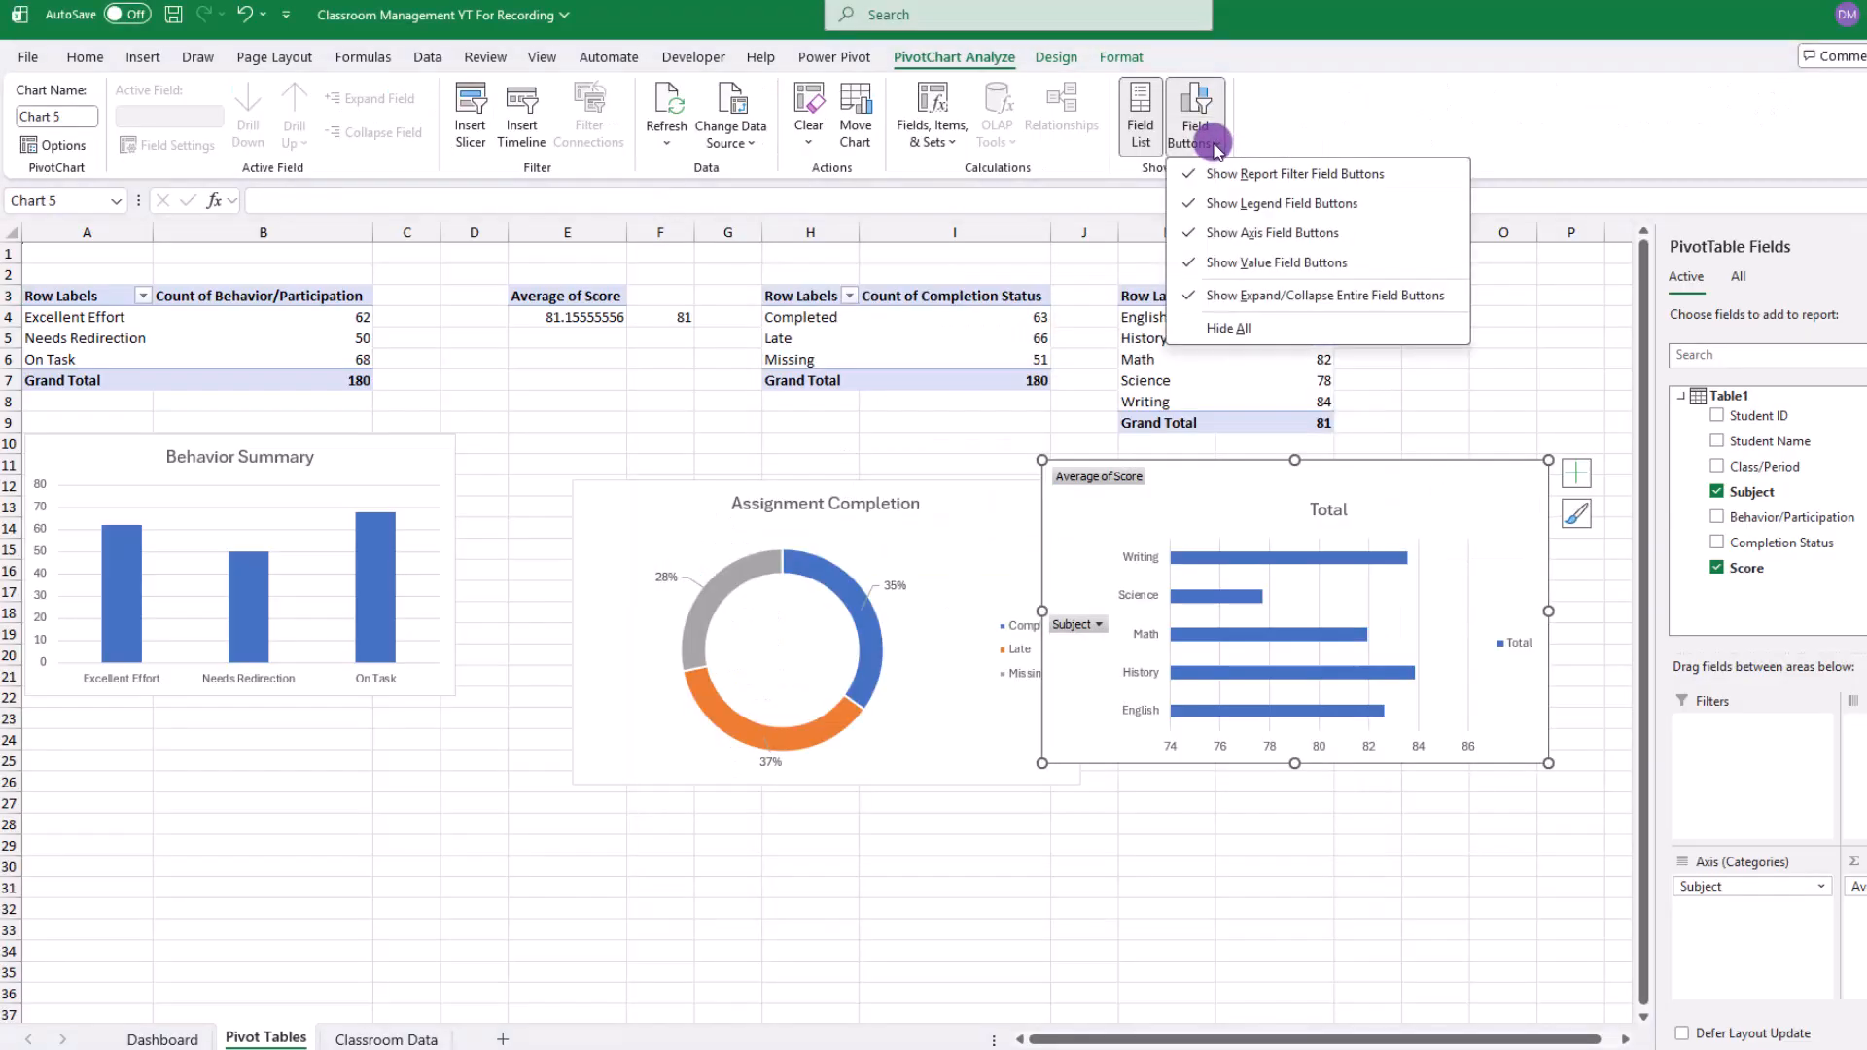
left_click(1225, 328)
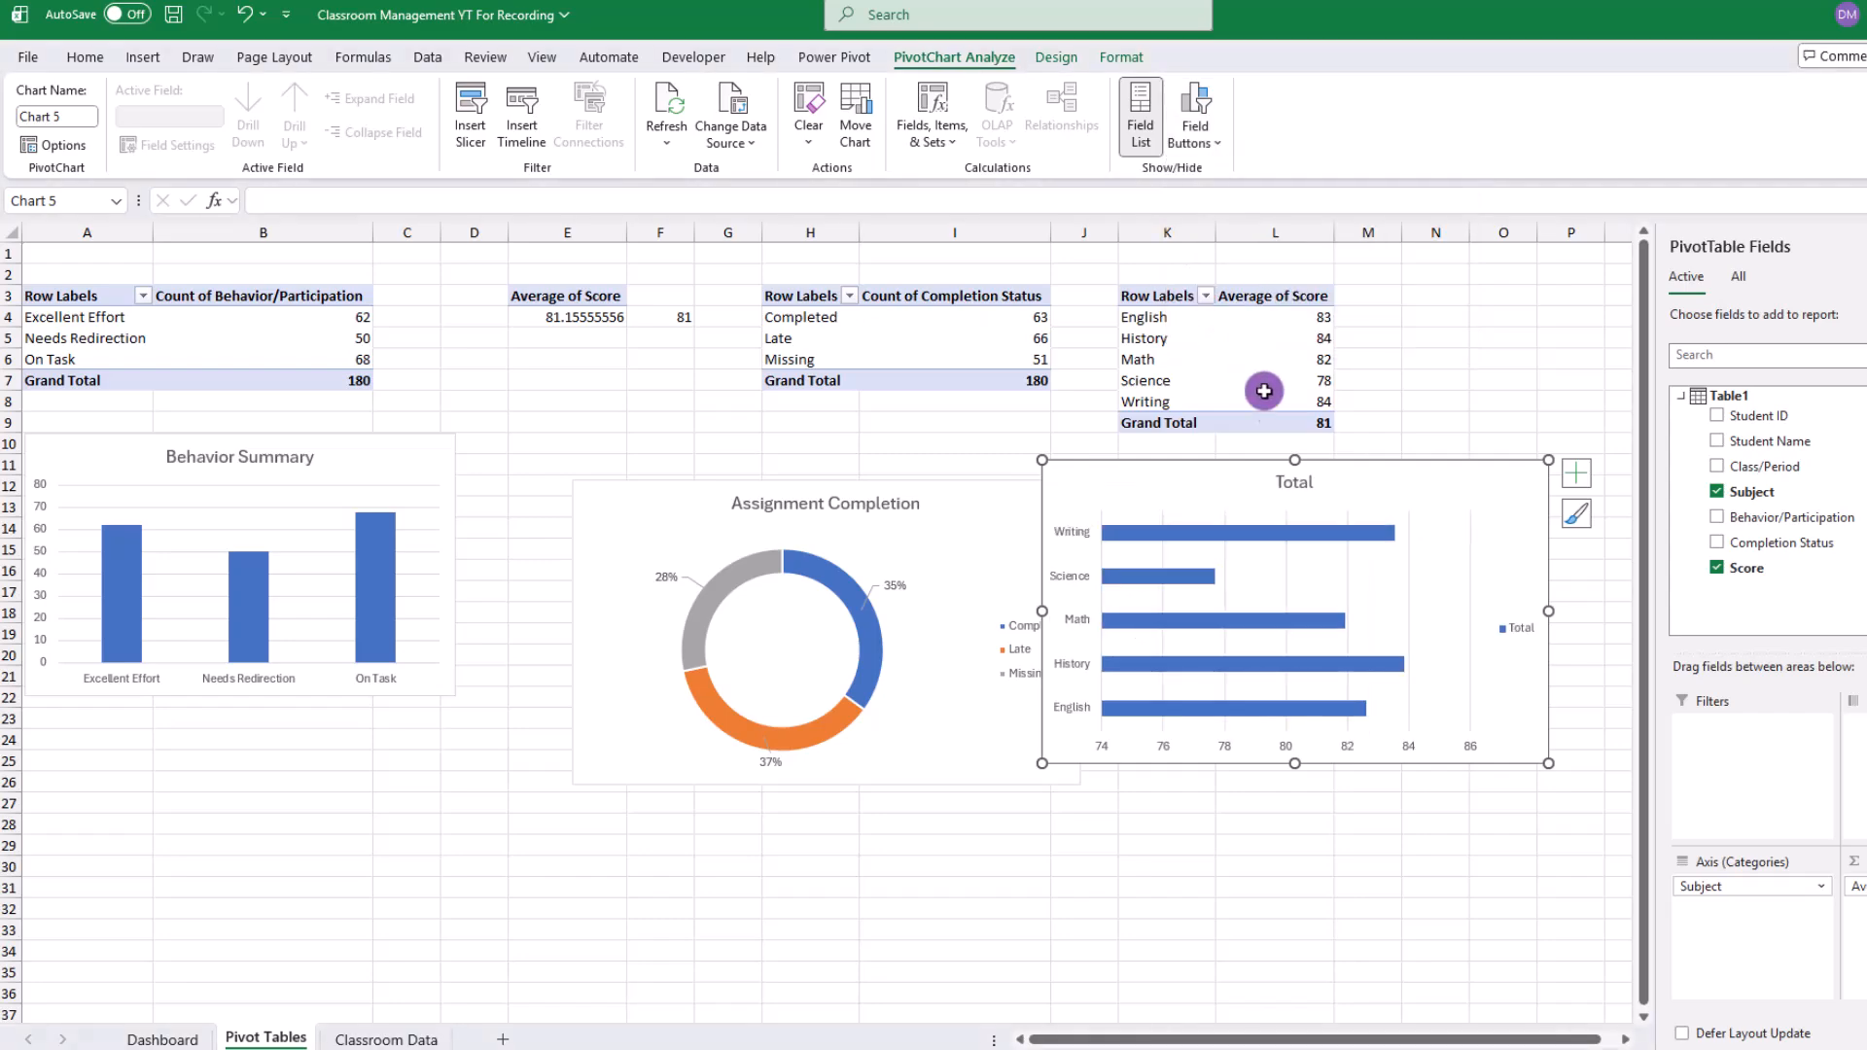
left_click(1517, 630)
key("Delete")
Step: Retitle the bar PivotChart "Average/ Subject"
double_click(1294, 483)
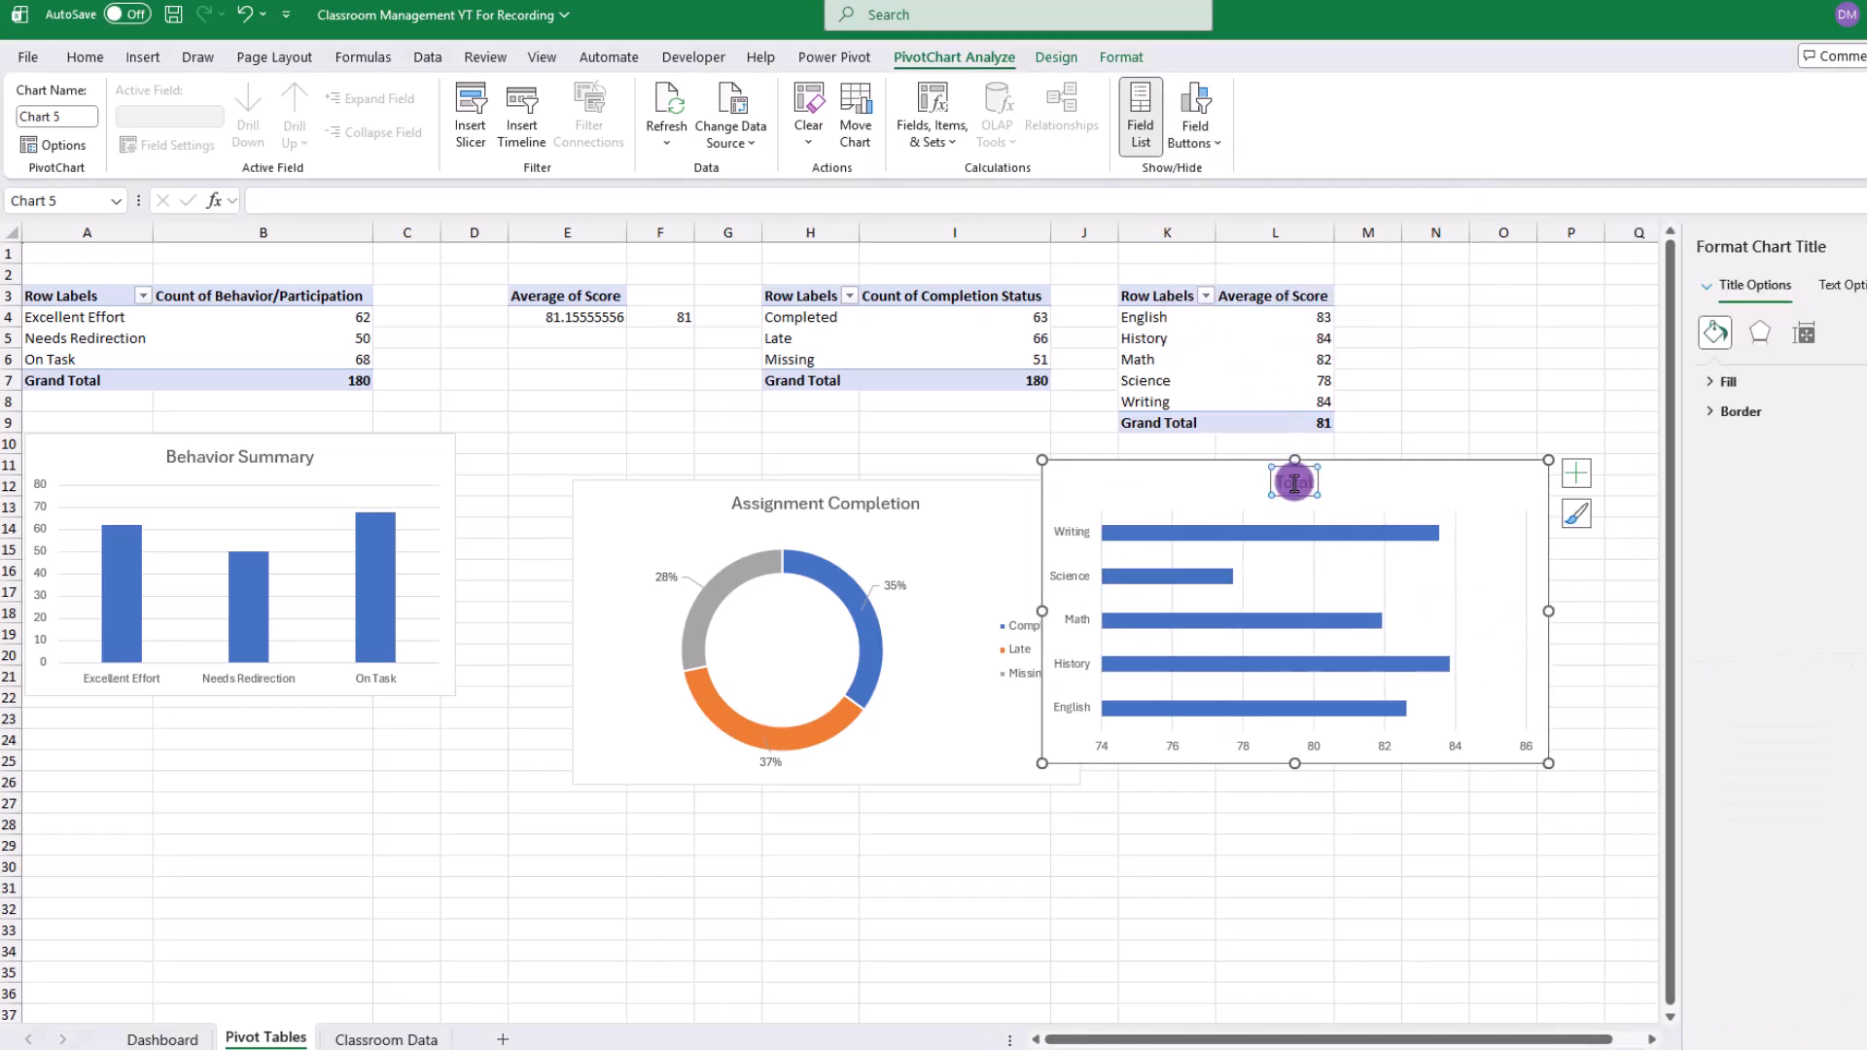
type("Average / Subjec")
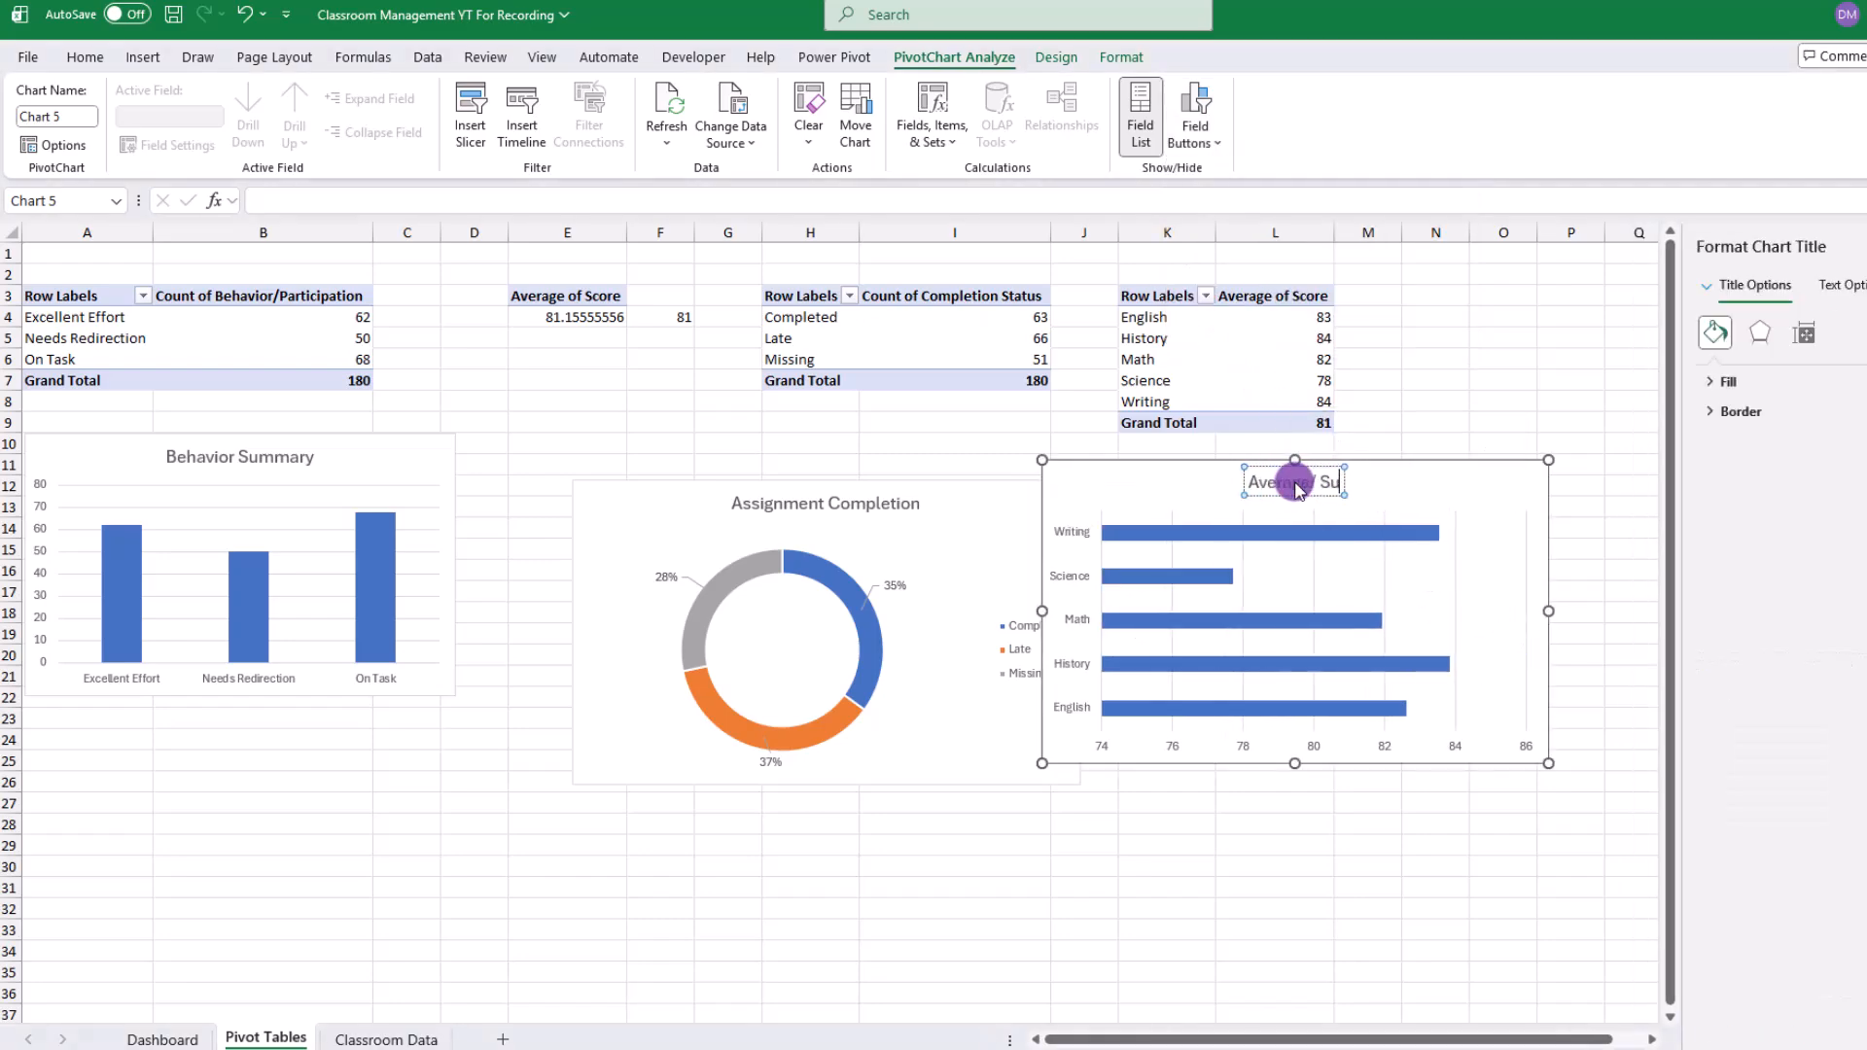
type("t")
Step: Shrink the Assignment Completion and Average/ Subject charts and place them side by side, starting around row 23, clear of the PivotTables
left_click_drag(939, 550, 805, 727)
left_click_drag(1126, 516, 963, 724)
left_click(941, 607)
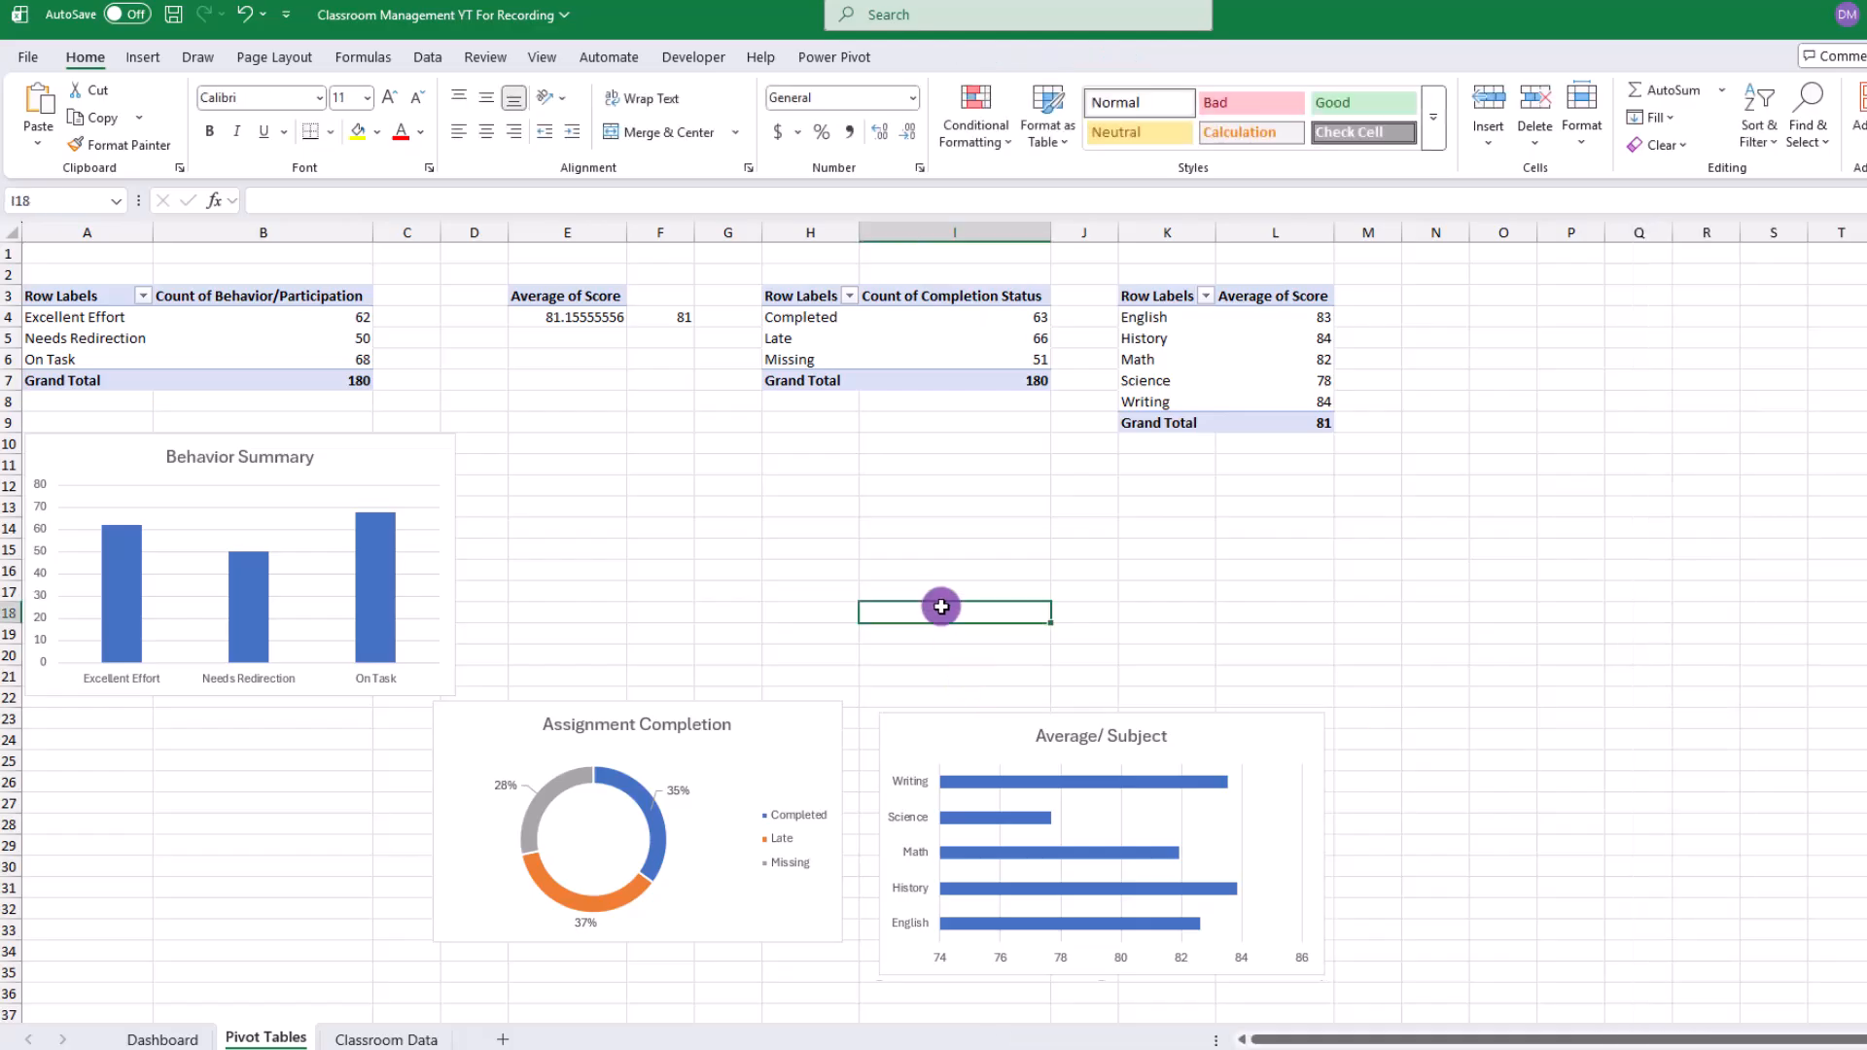
Step: Insert another PivotTable from Table1 at cell L12 of the Pivot Tables sheet, adding the data to the Data Model
key("ctrl+Page_Down")
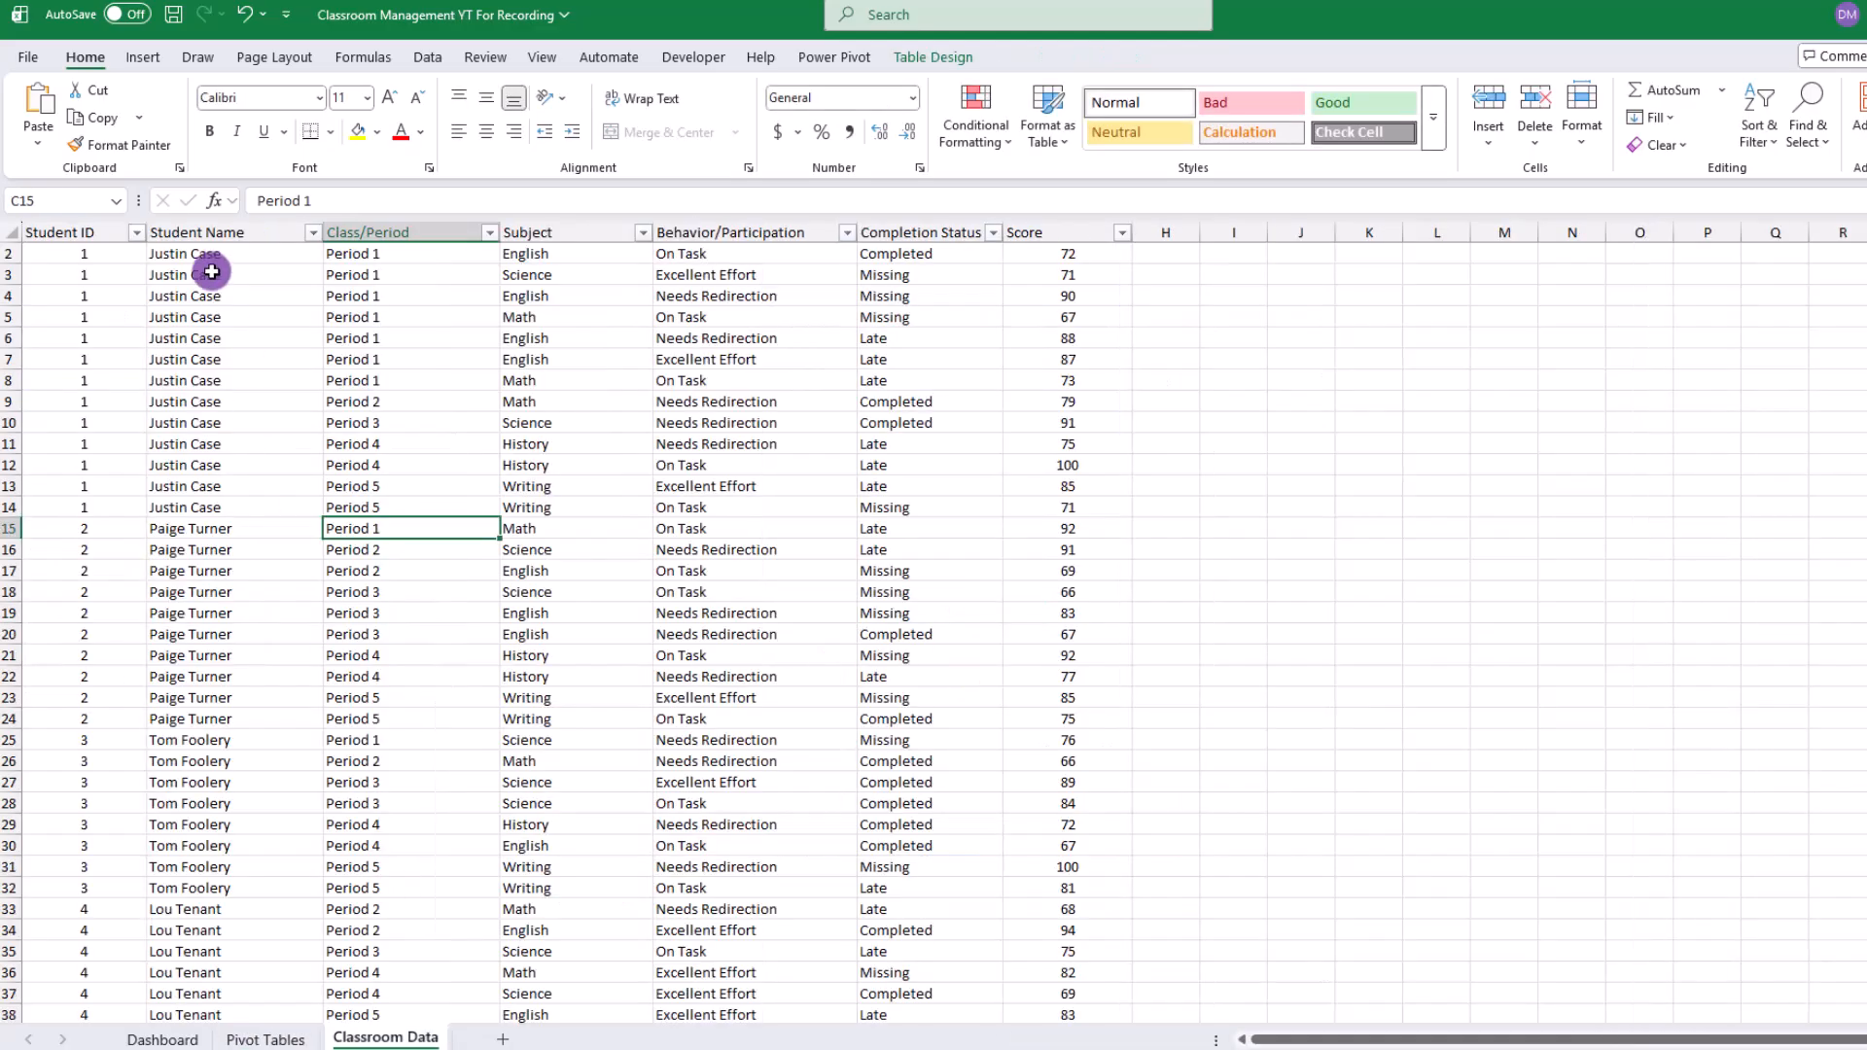
left_click(145, 61)
left_click(44, 102)
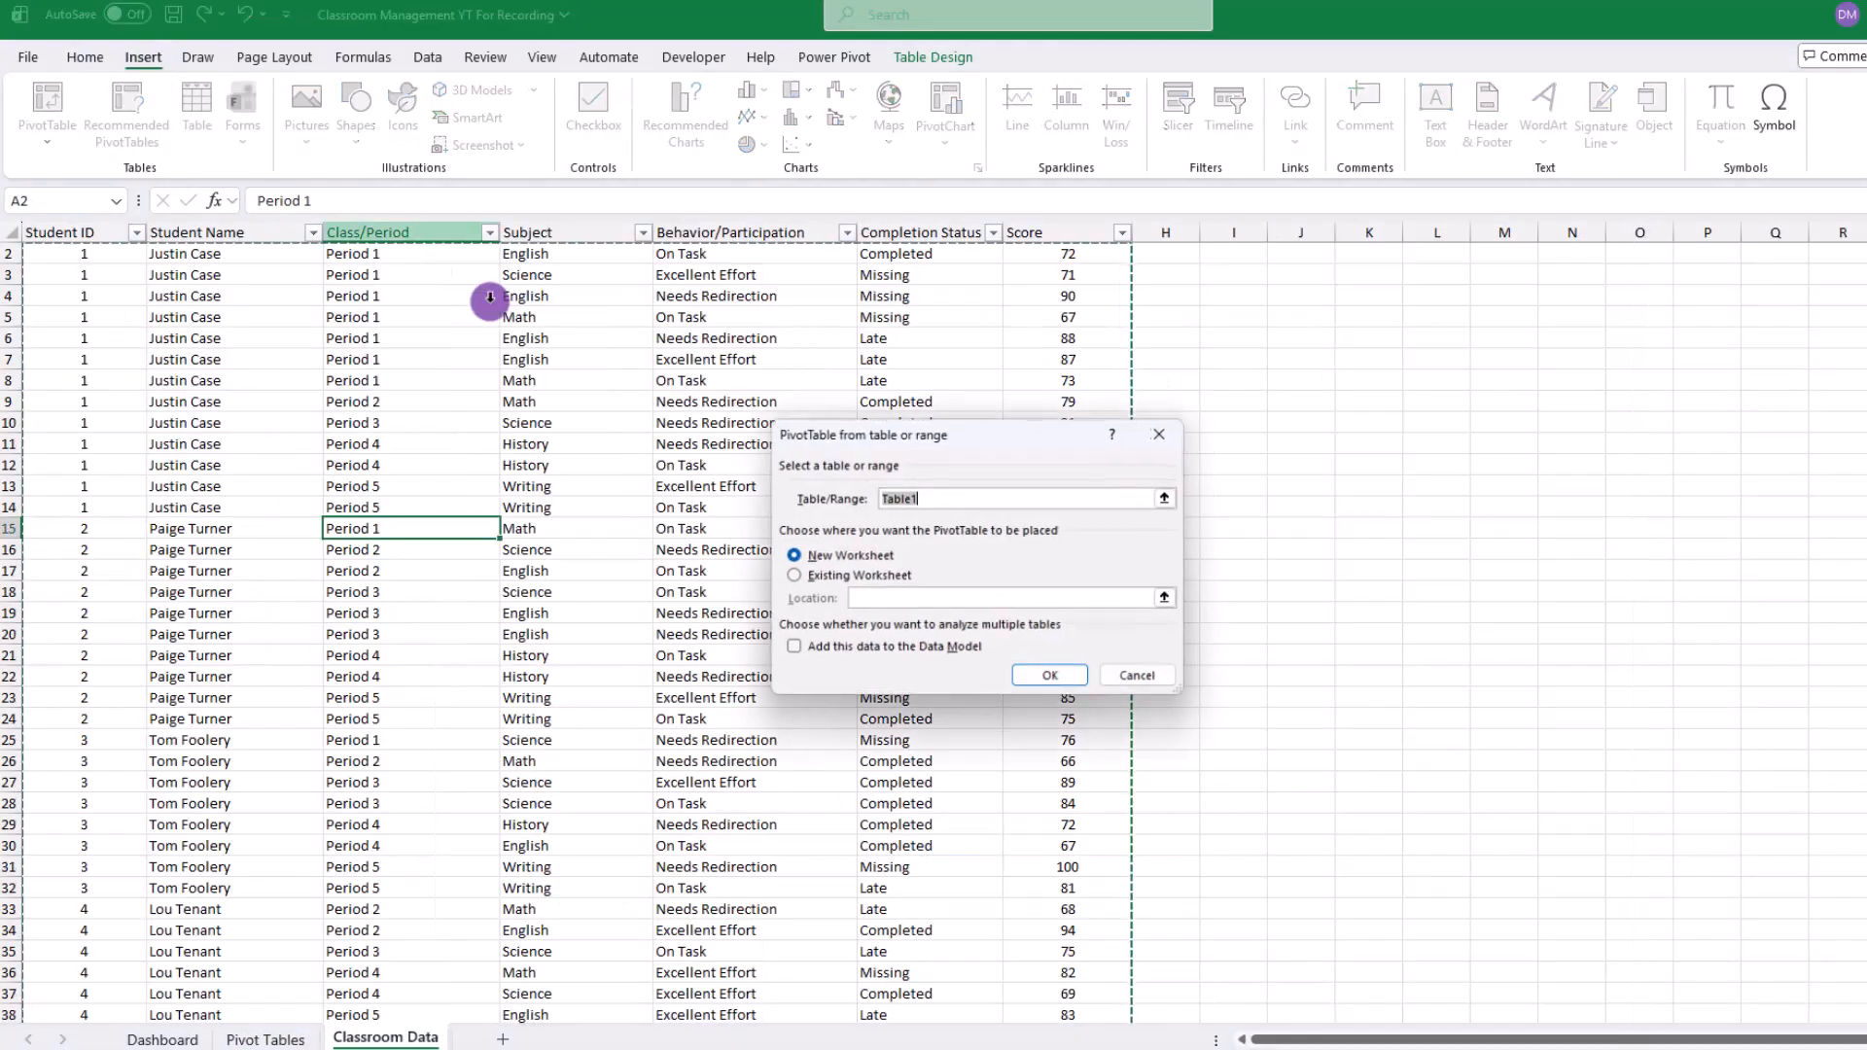
left_click(793, 575)
left_click(792, 647)
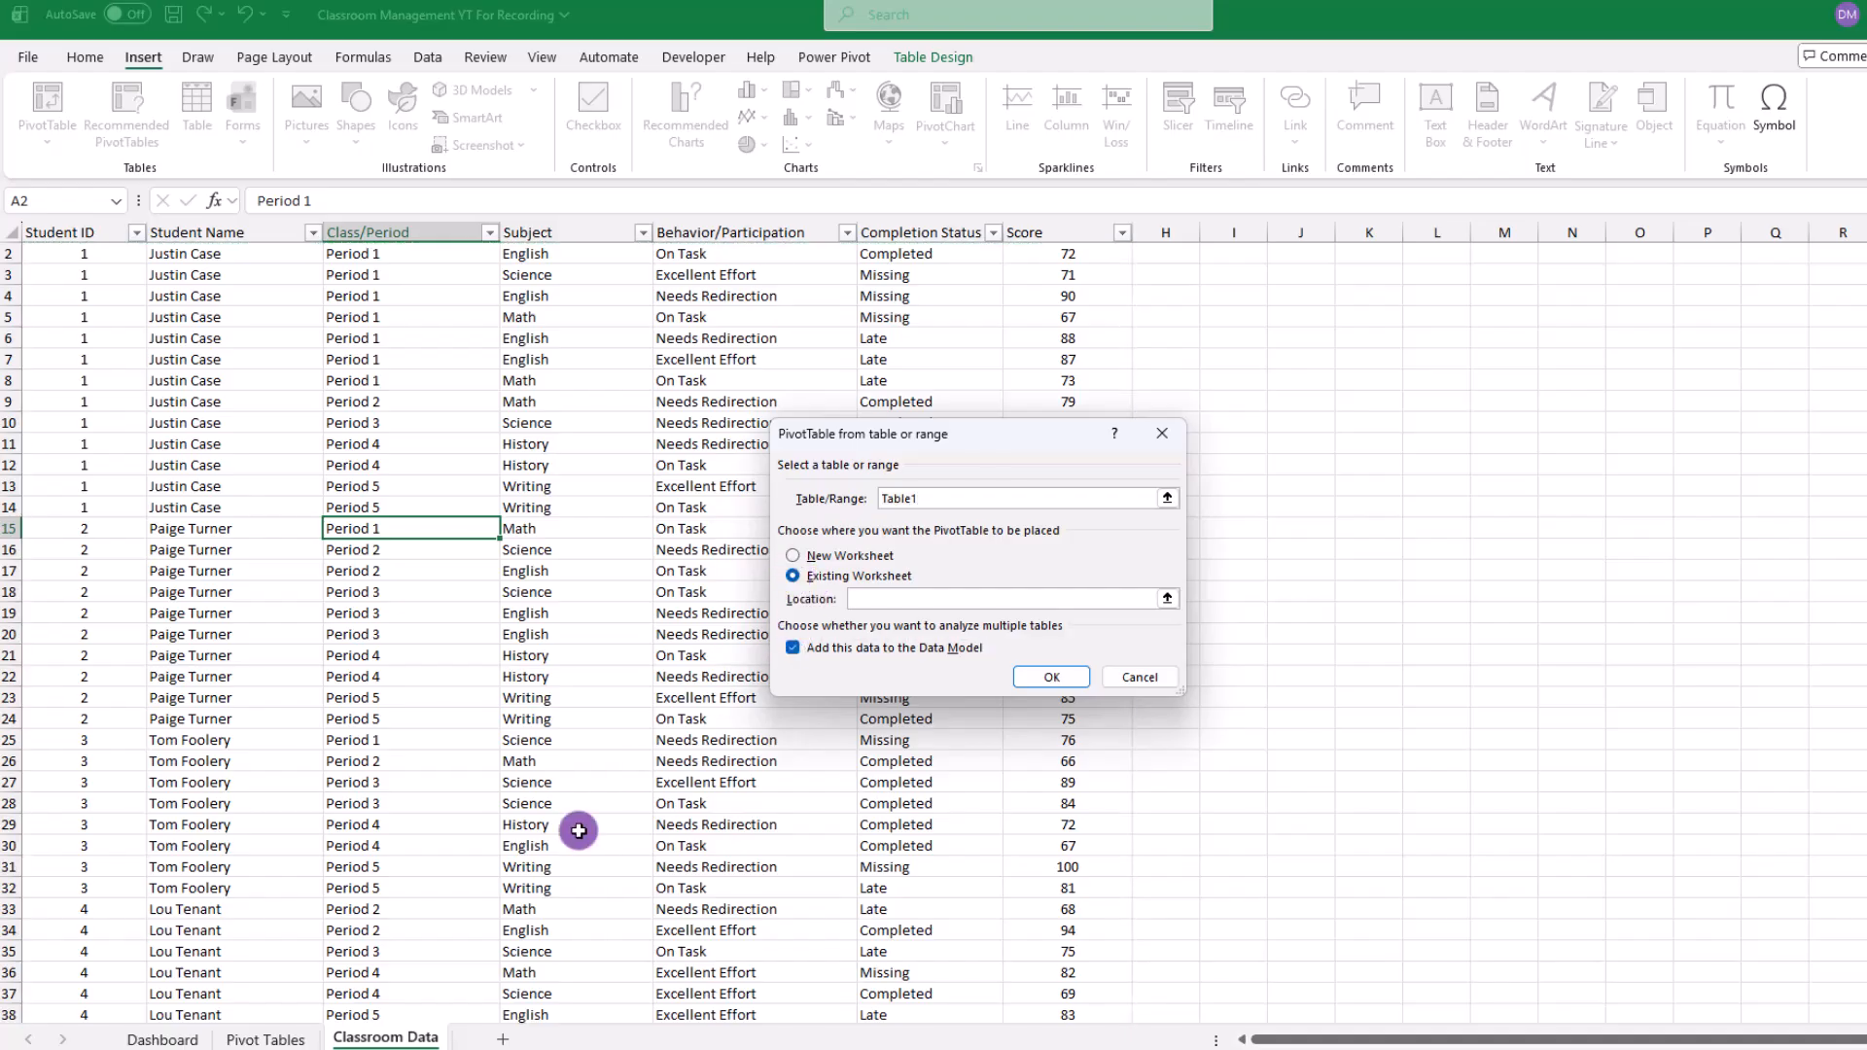
left_click(277, 1036)
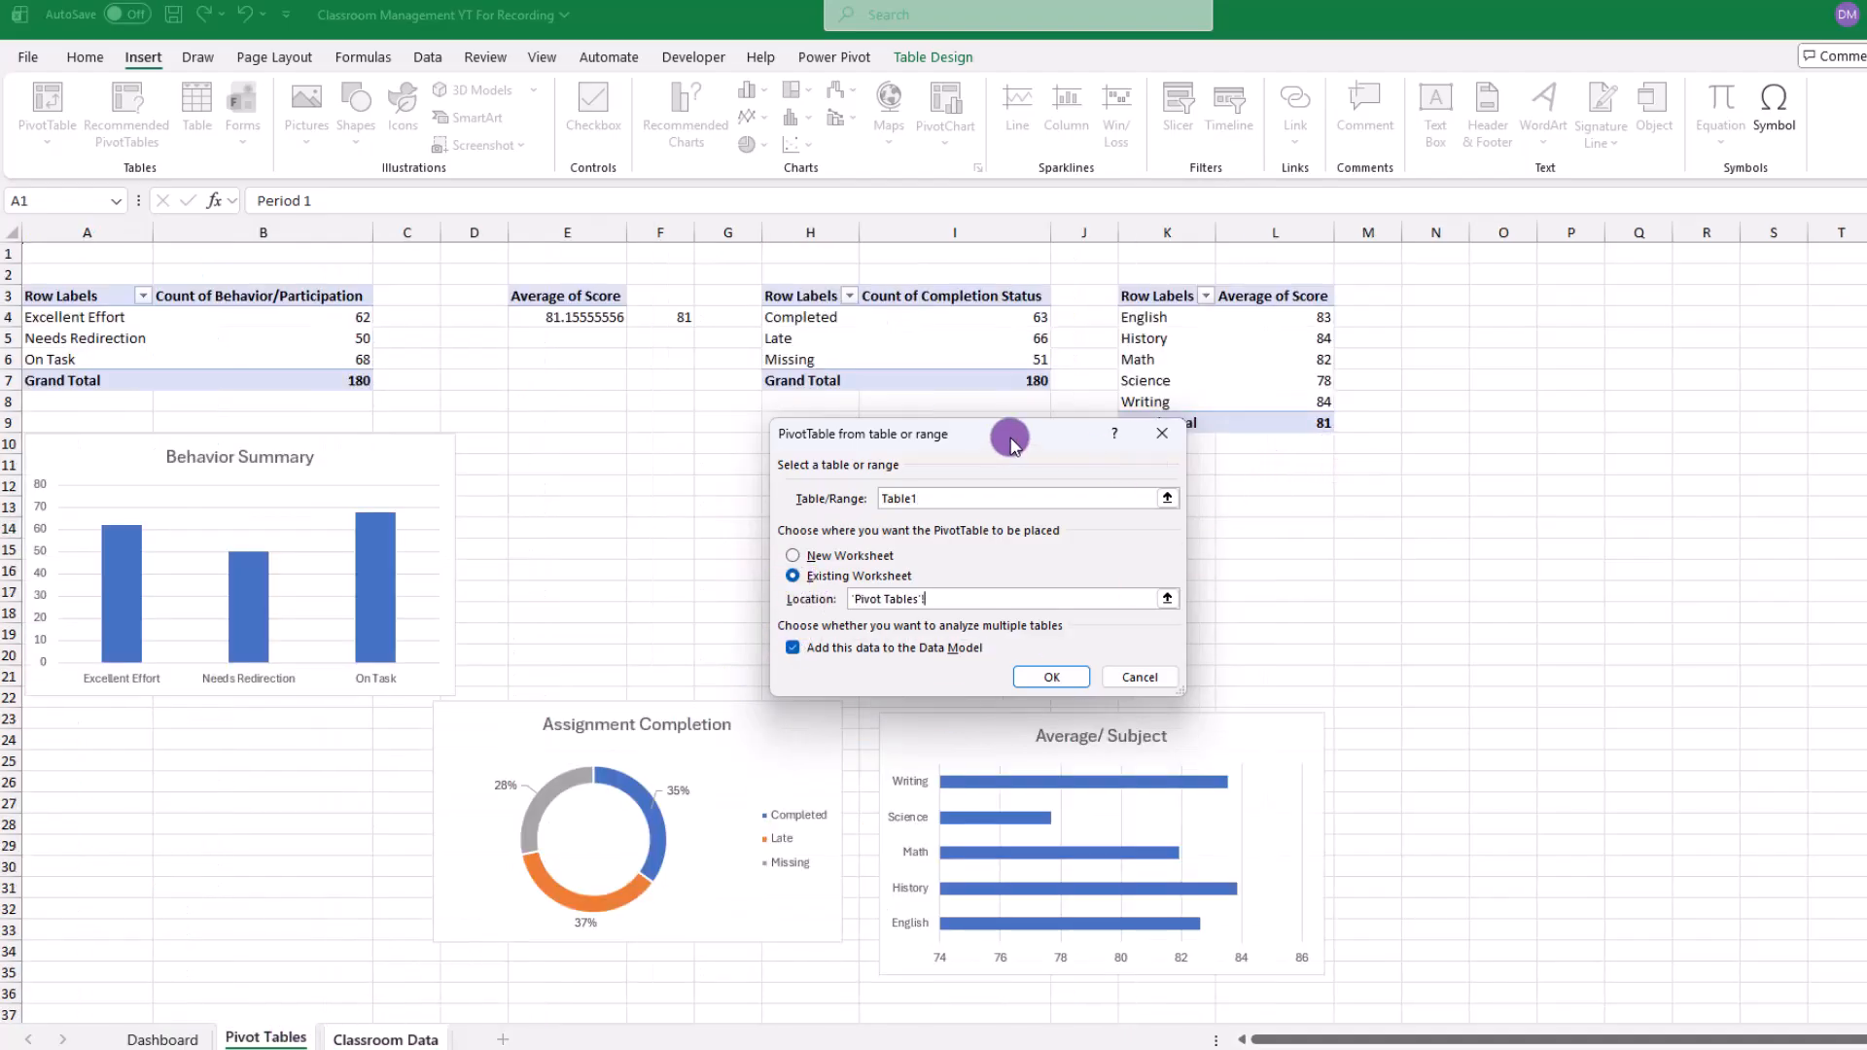
left_click_drag(1012, 442, 917, 448)
left_click(1225, 485)
left_click(956, 683)
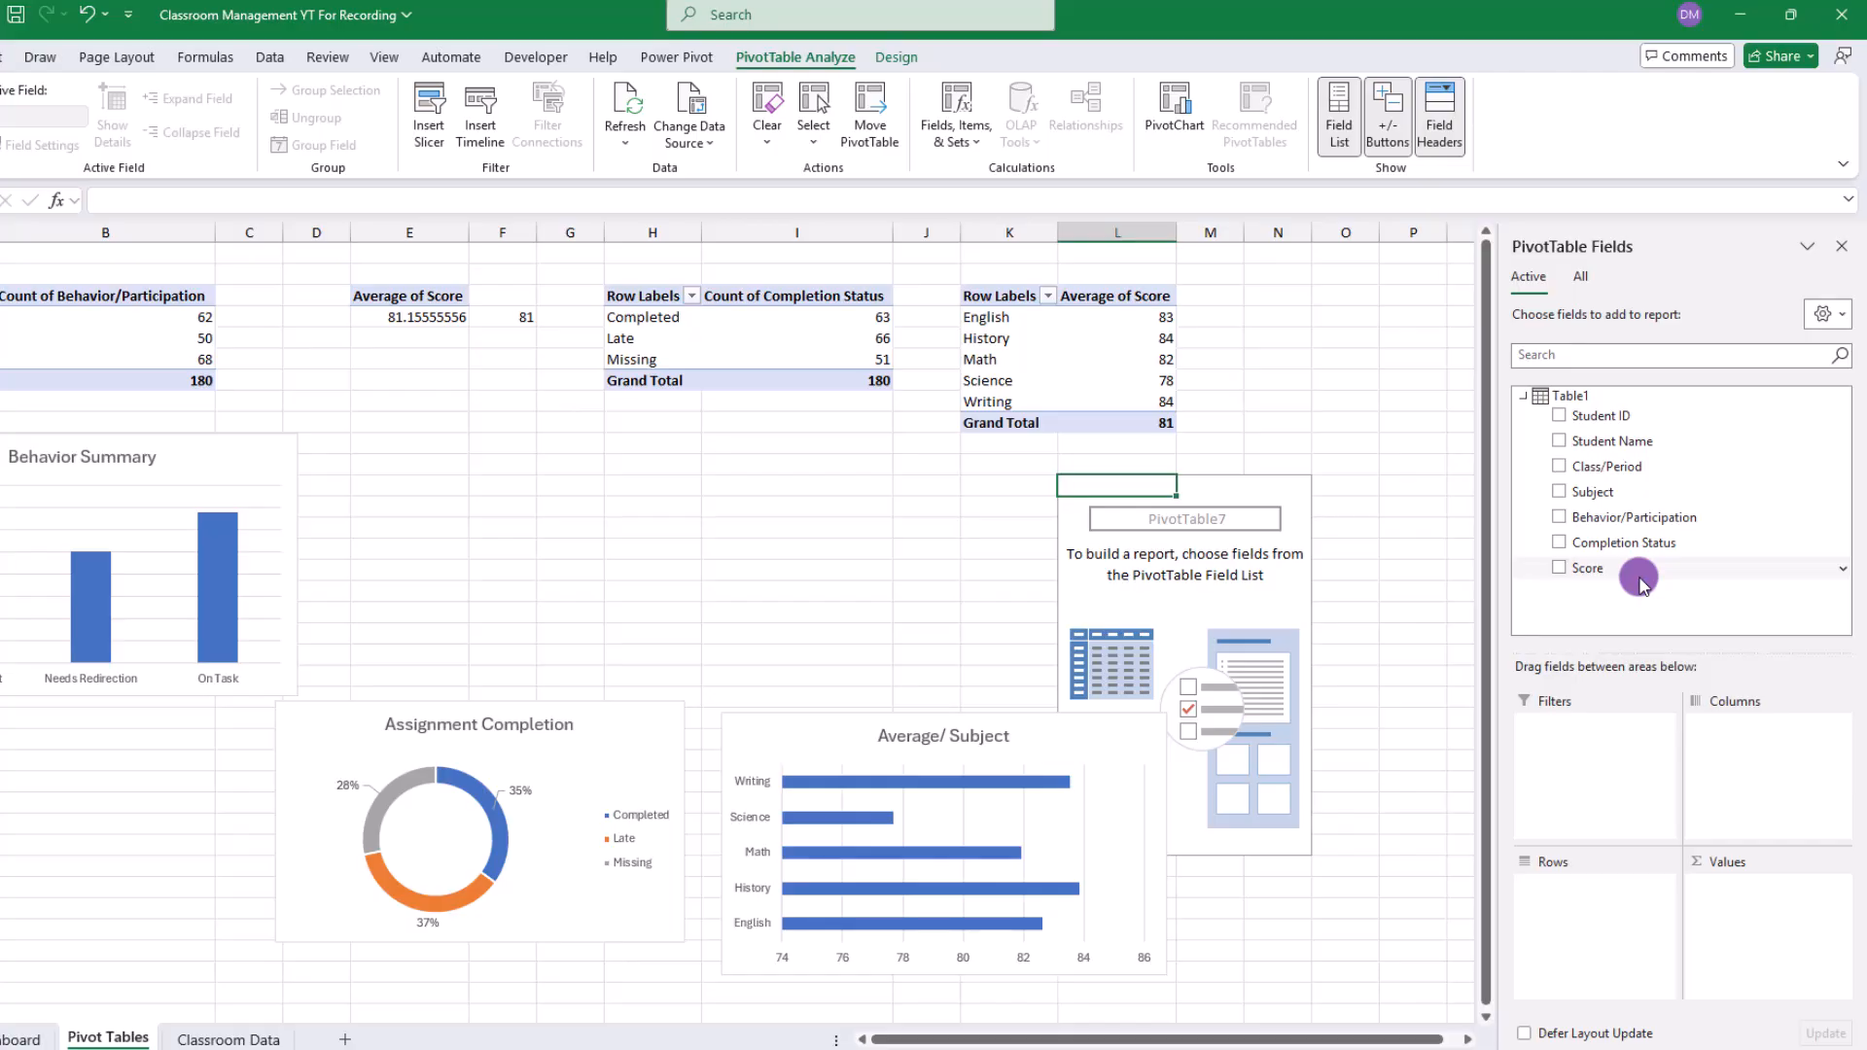
Step: Add Student ID to the values of the new PivotTable and summarize it by Distinct Count
left_click_drag(1594, 416, 1756, 880)
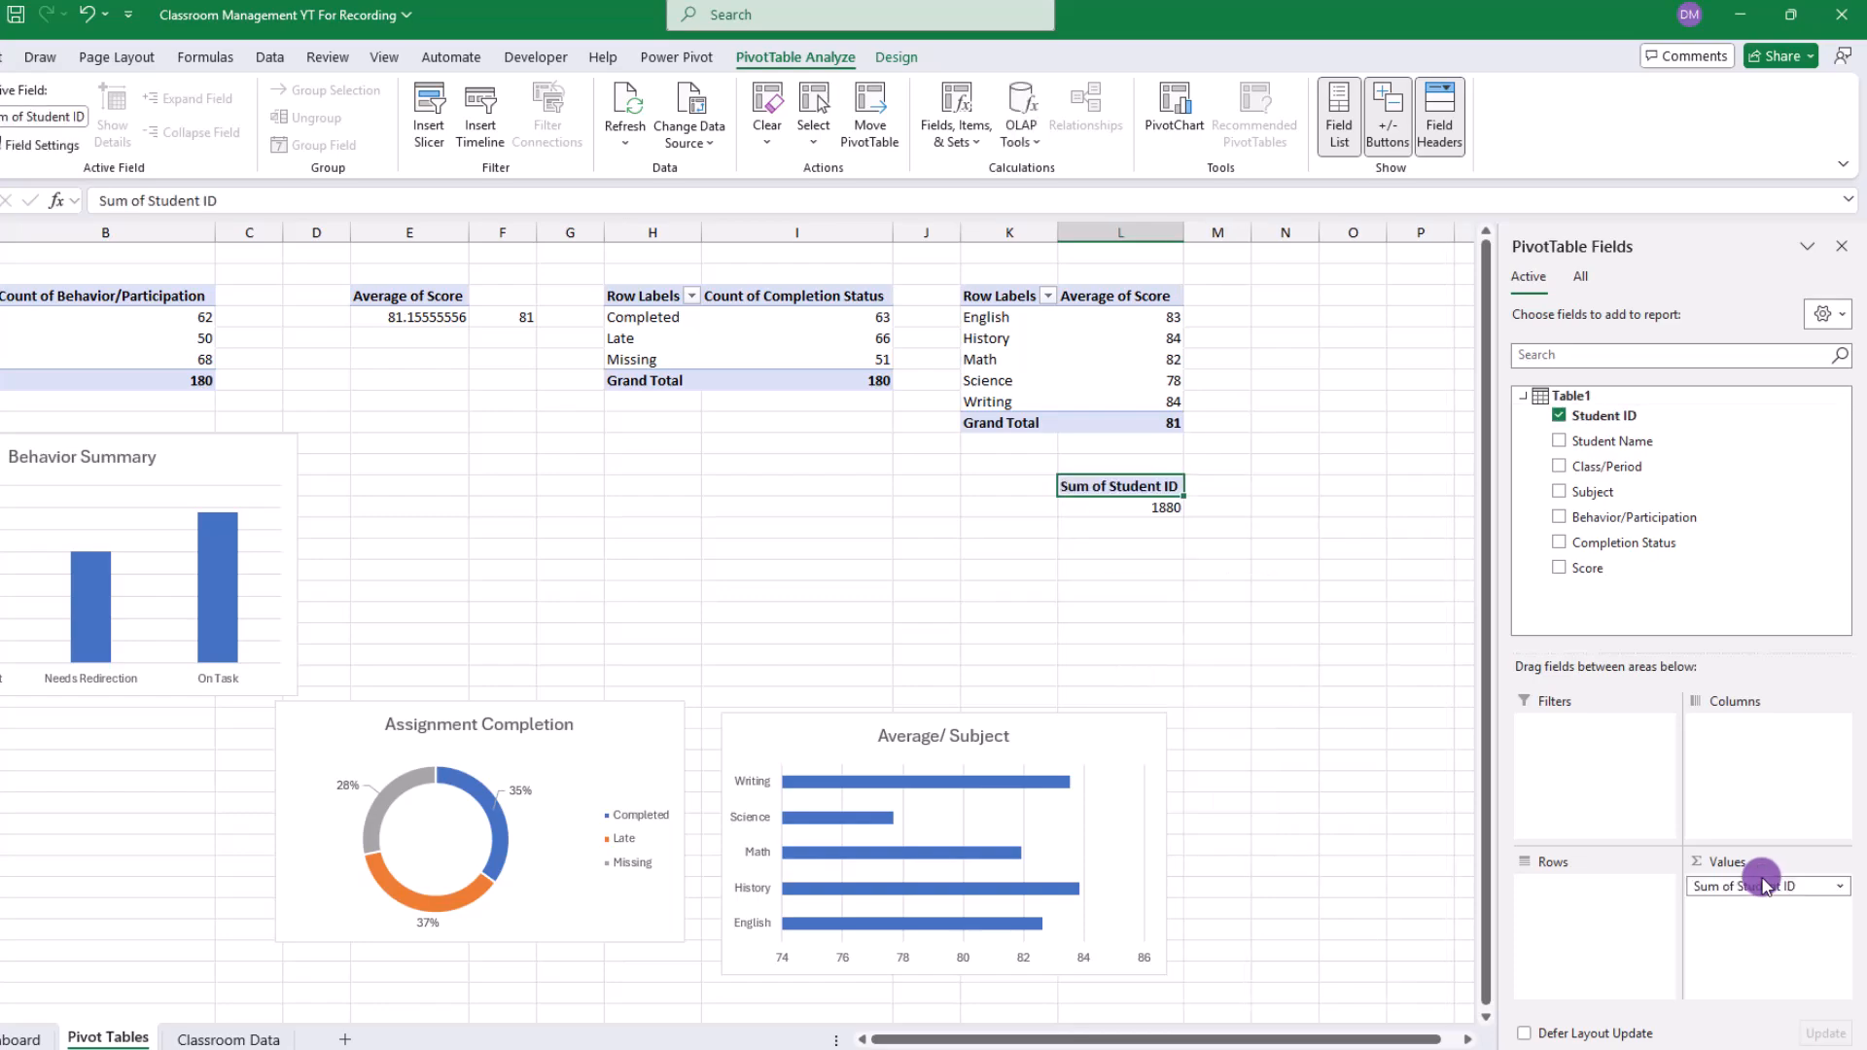
right_click(1172, 508)
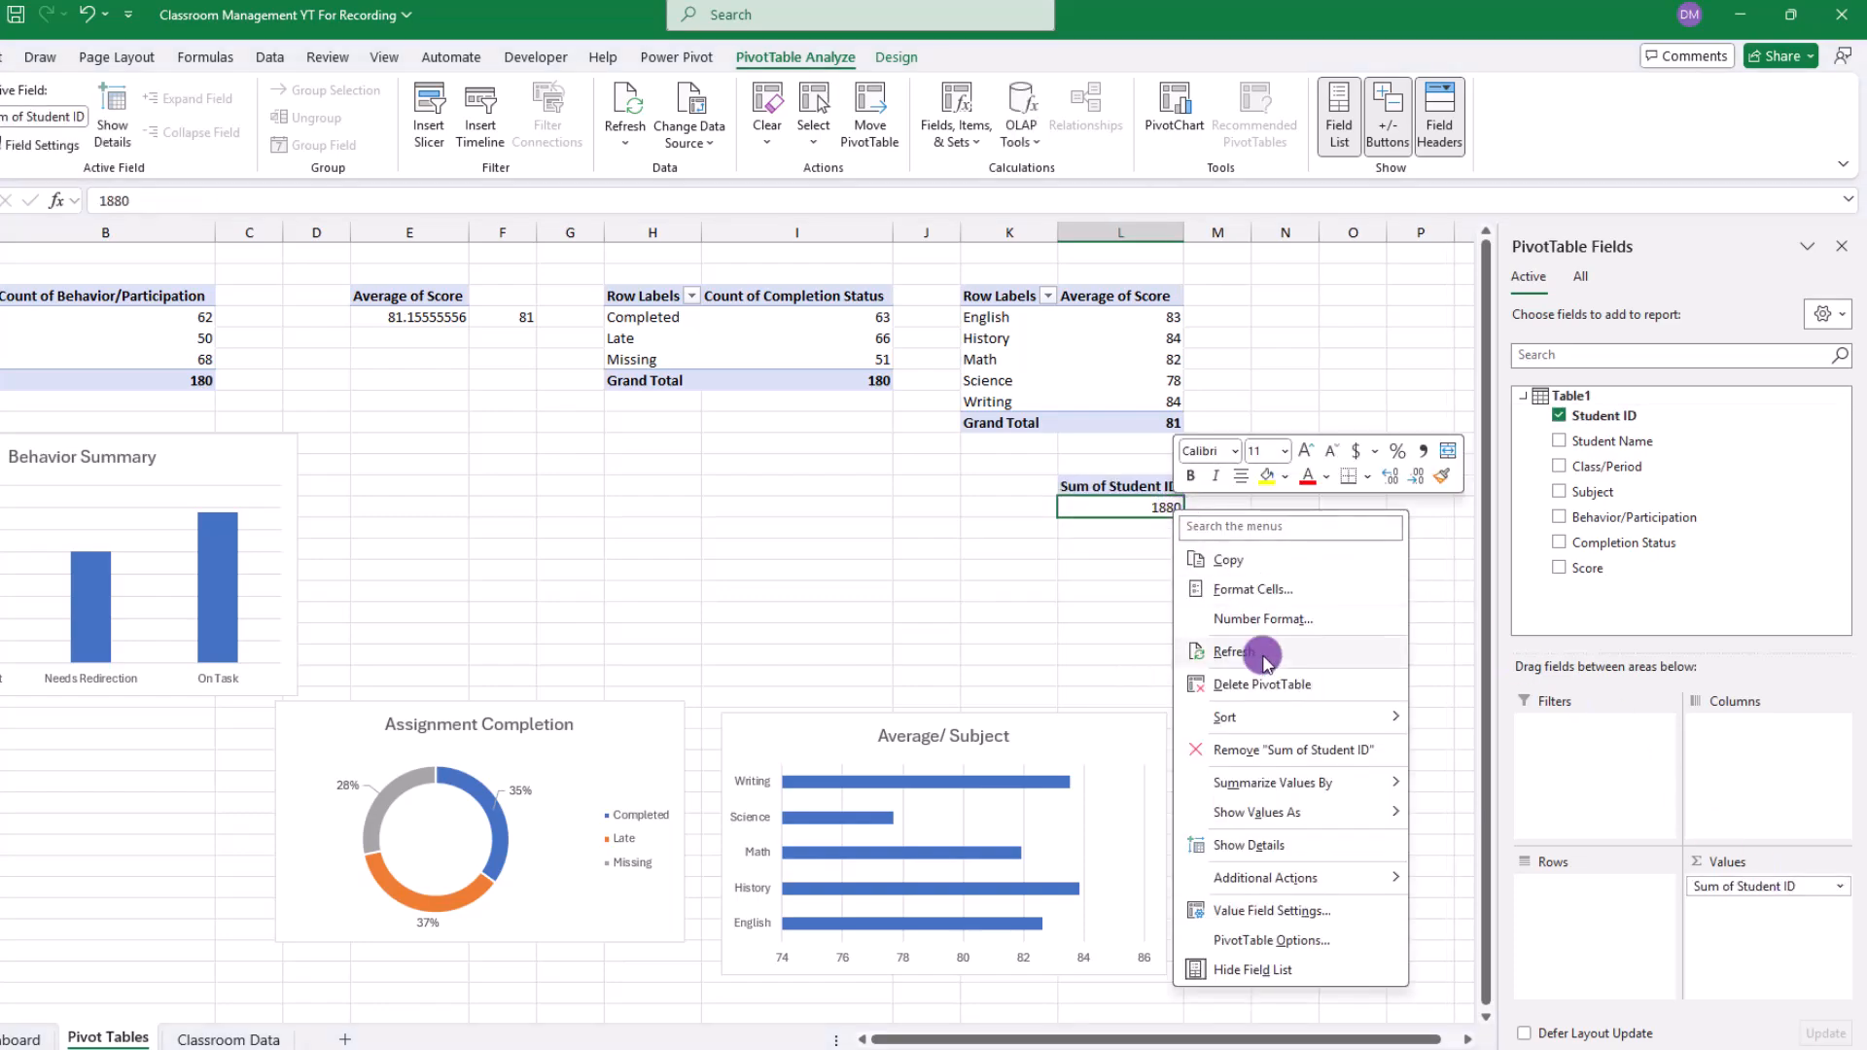
mouse_move(1298, 790)
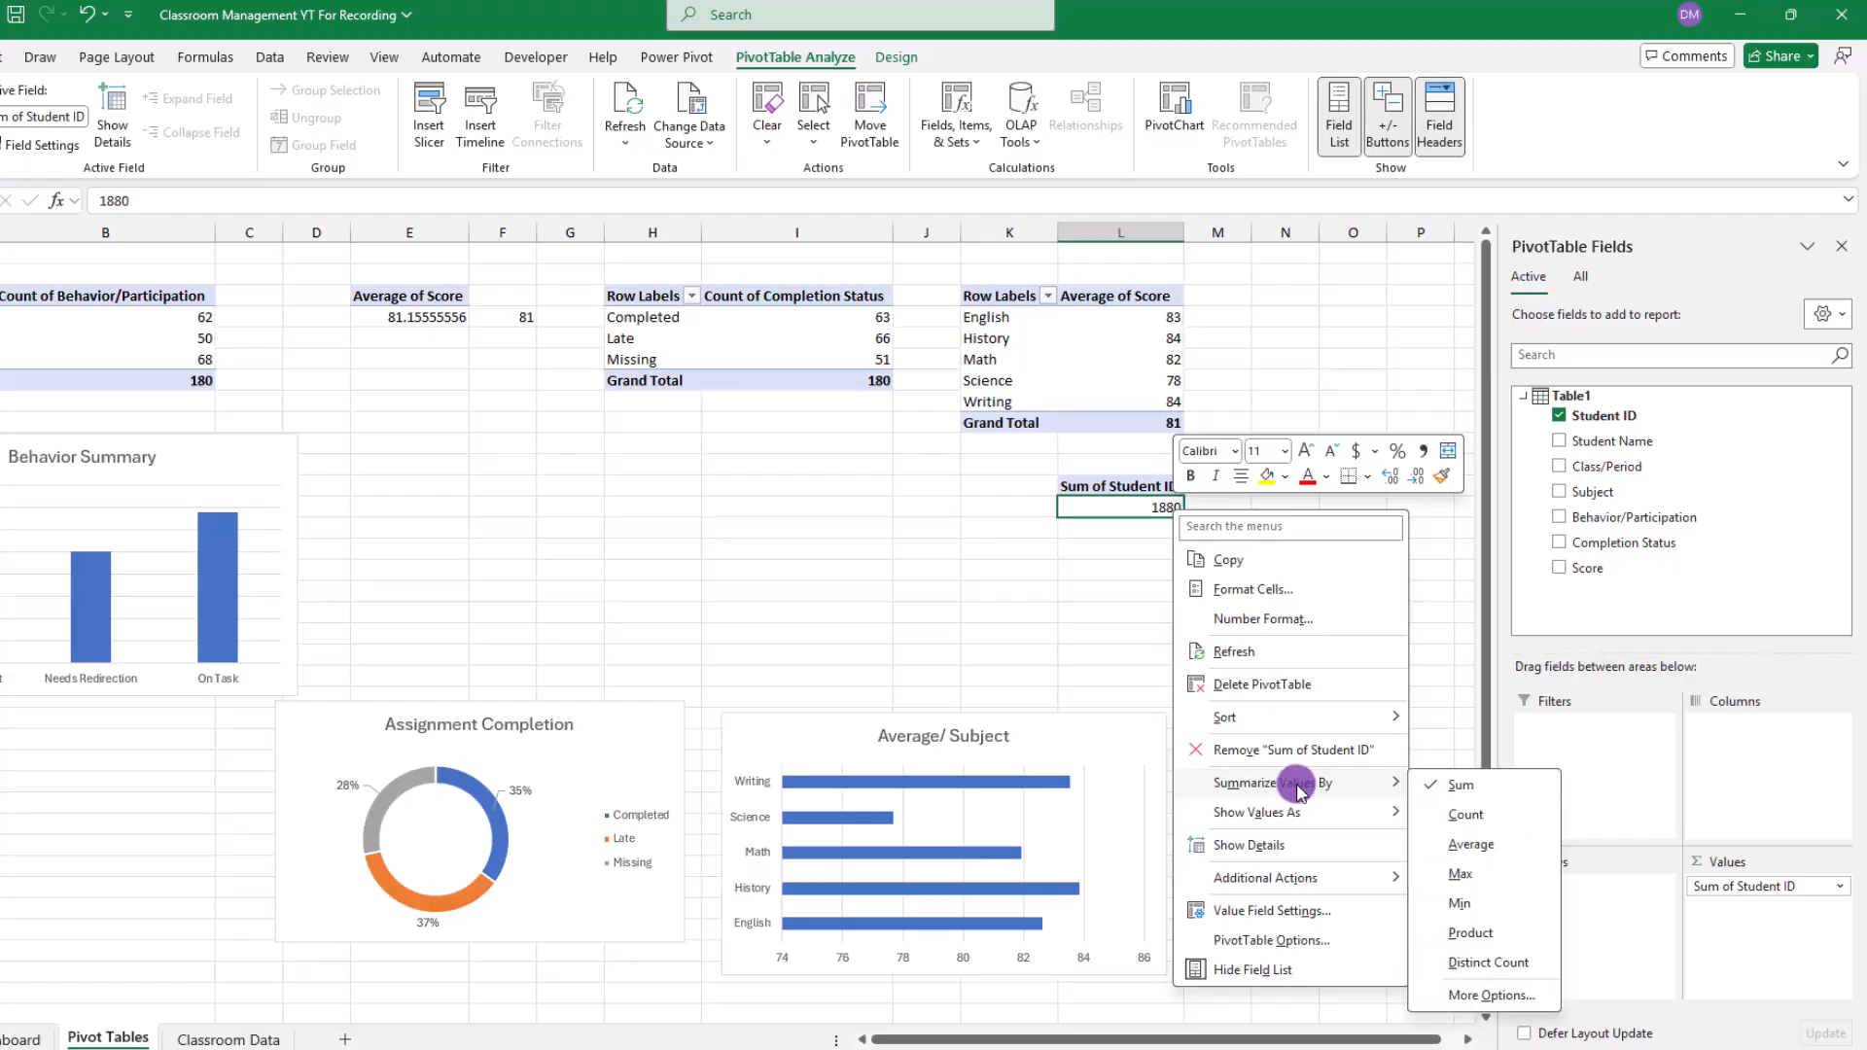
left_click(1470, 965)
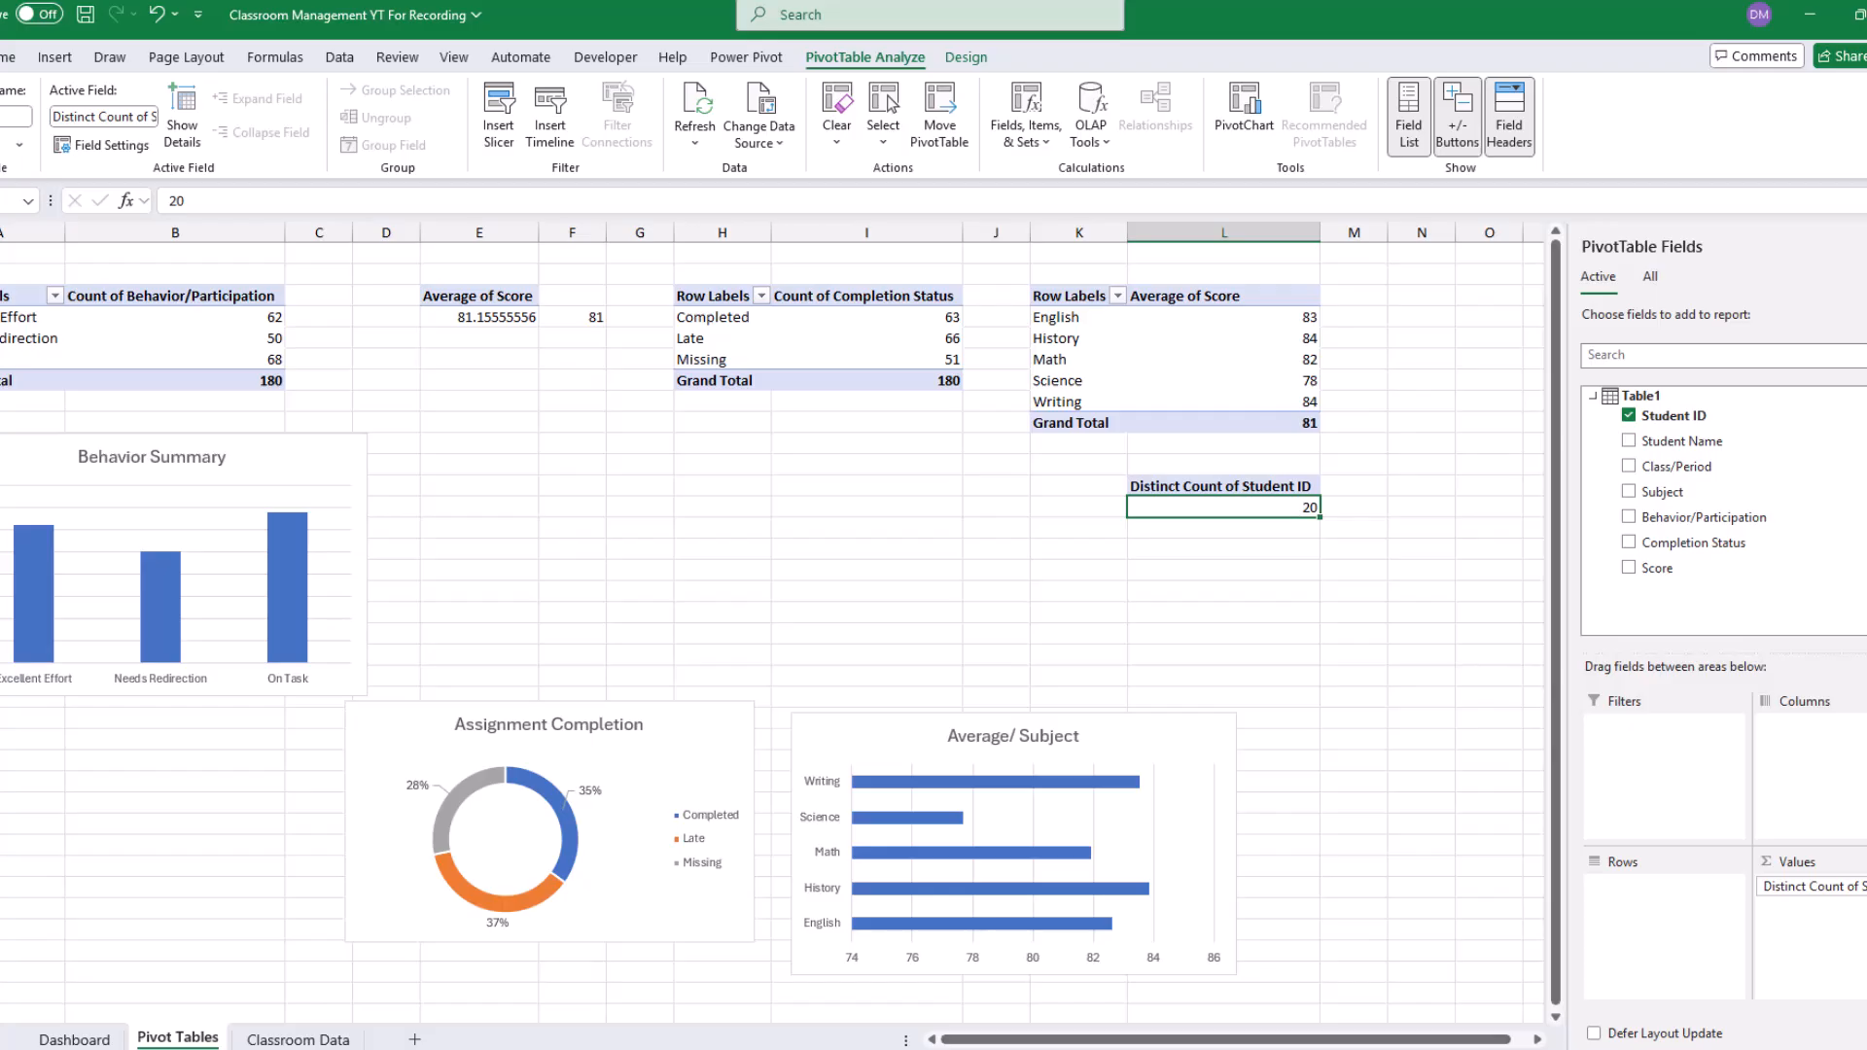
Step: Enter a GETPIVOTDATA formula in M13 that references the distinct count of Student ID
left_click(1353, 507)
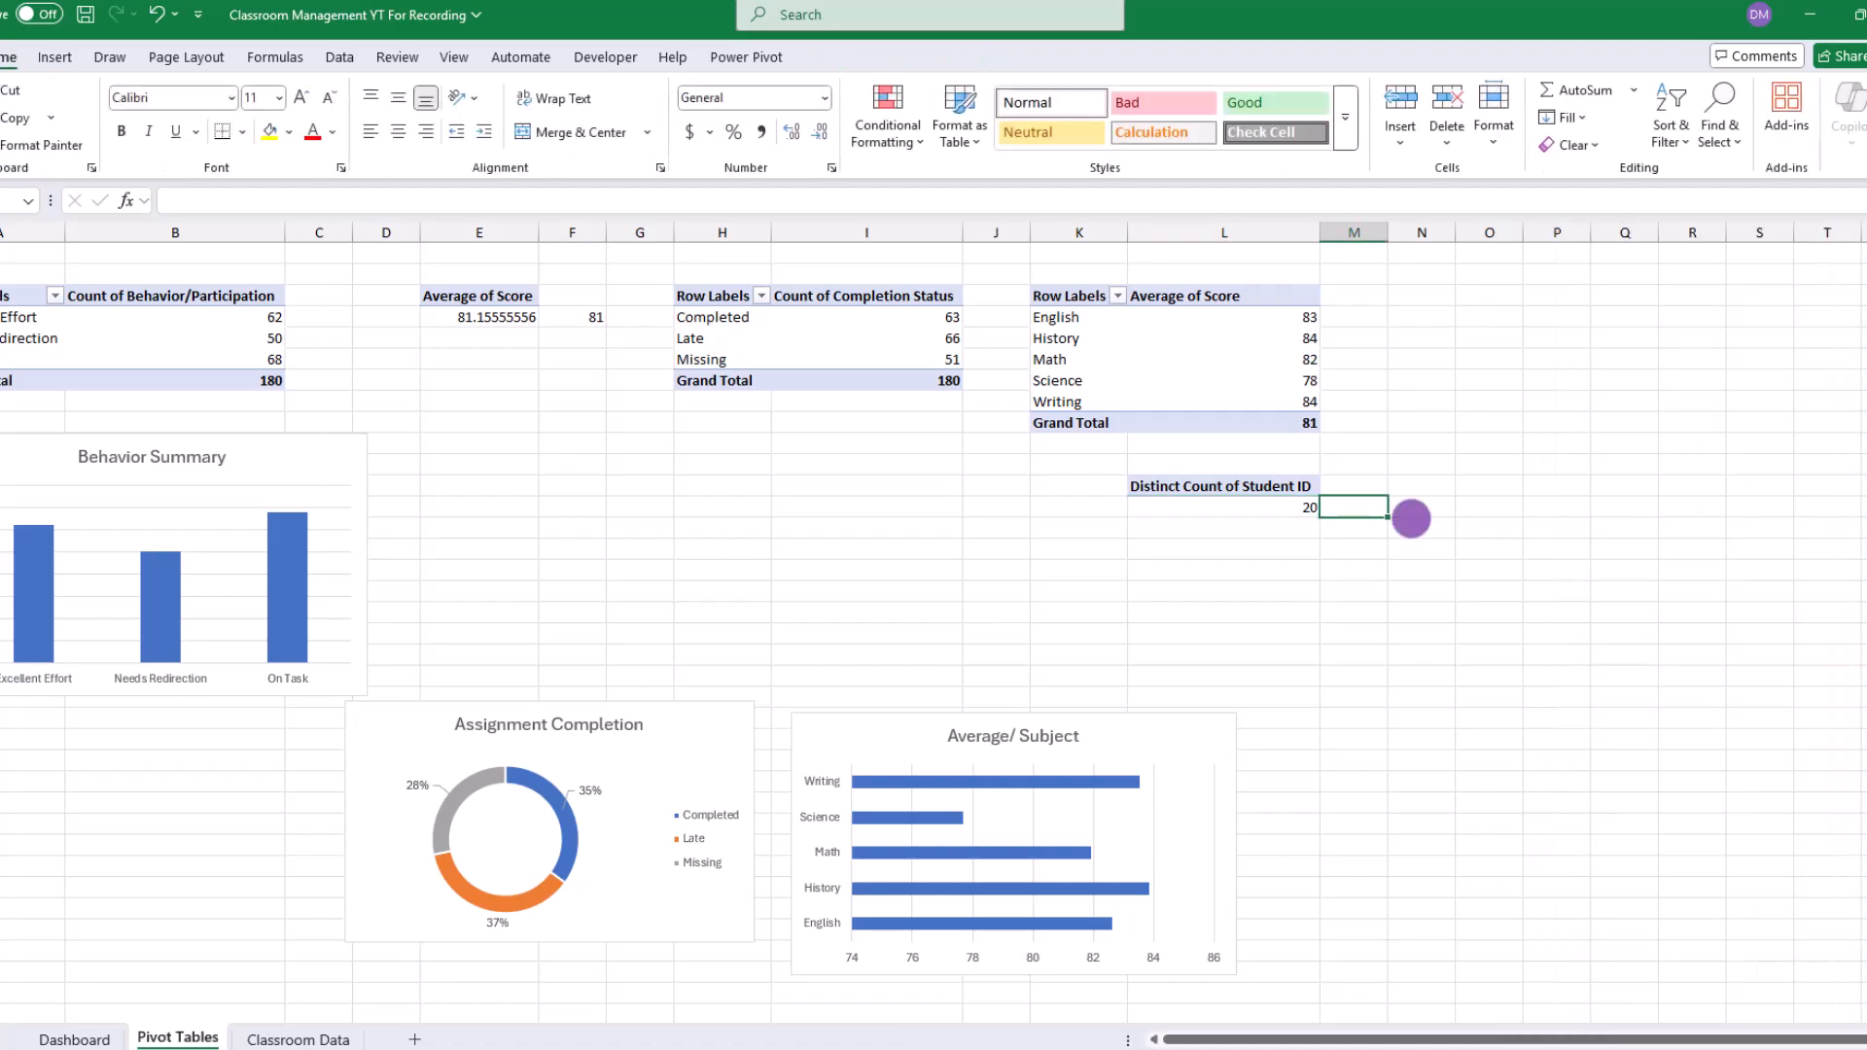
type("=")
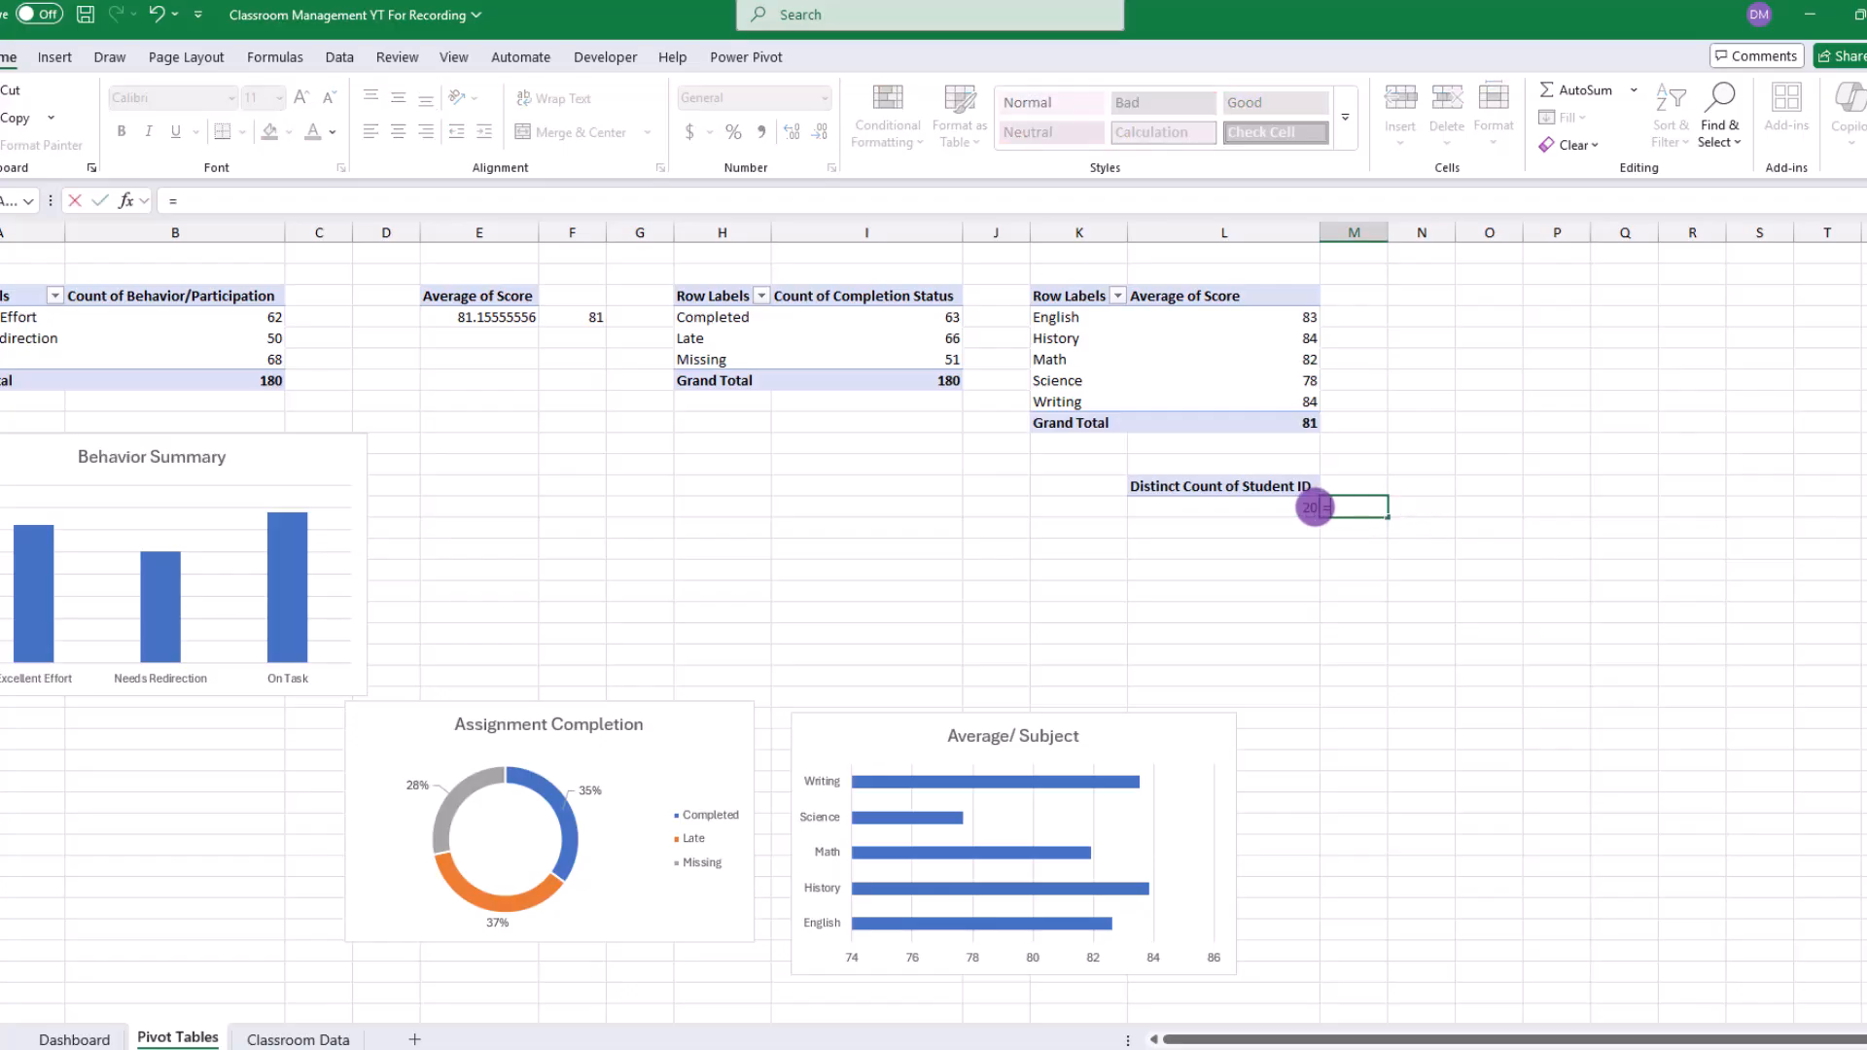
left_click(1300, 506)
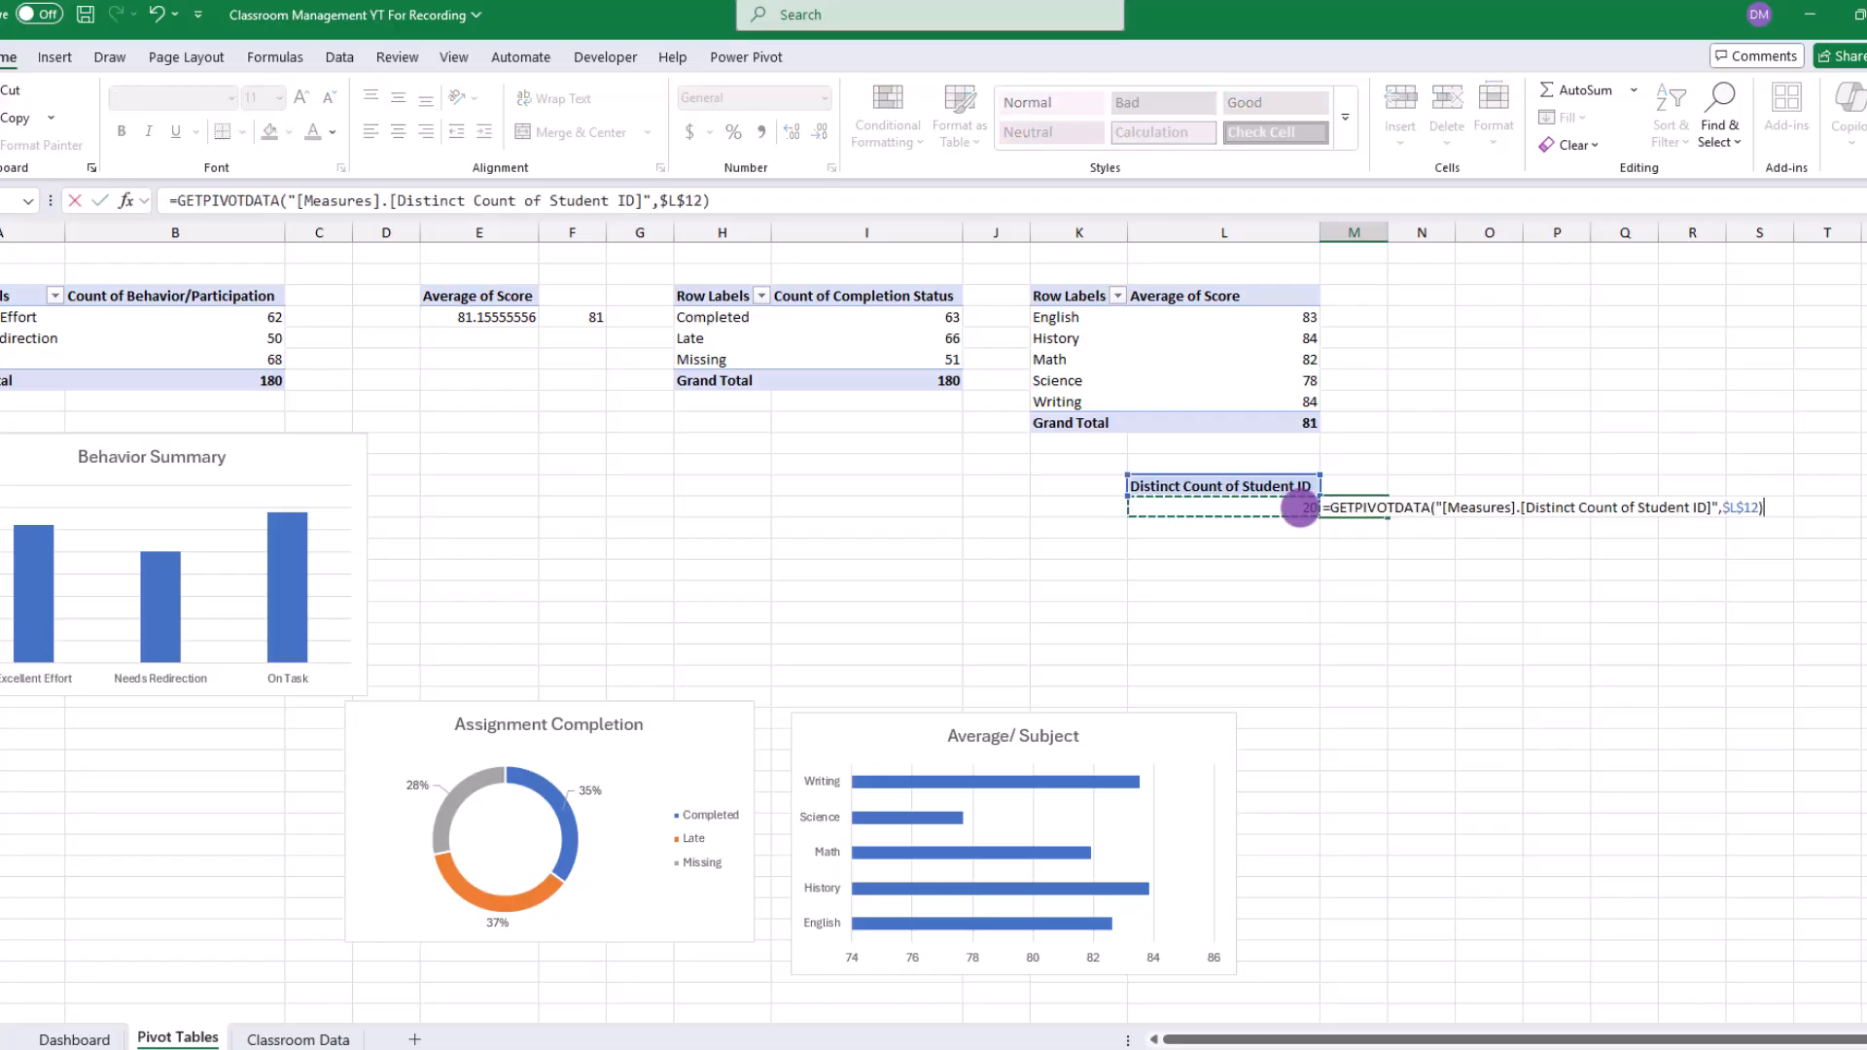
key("Return")
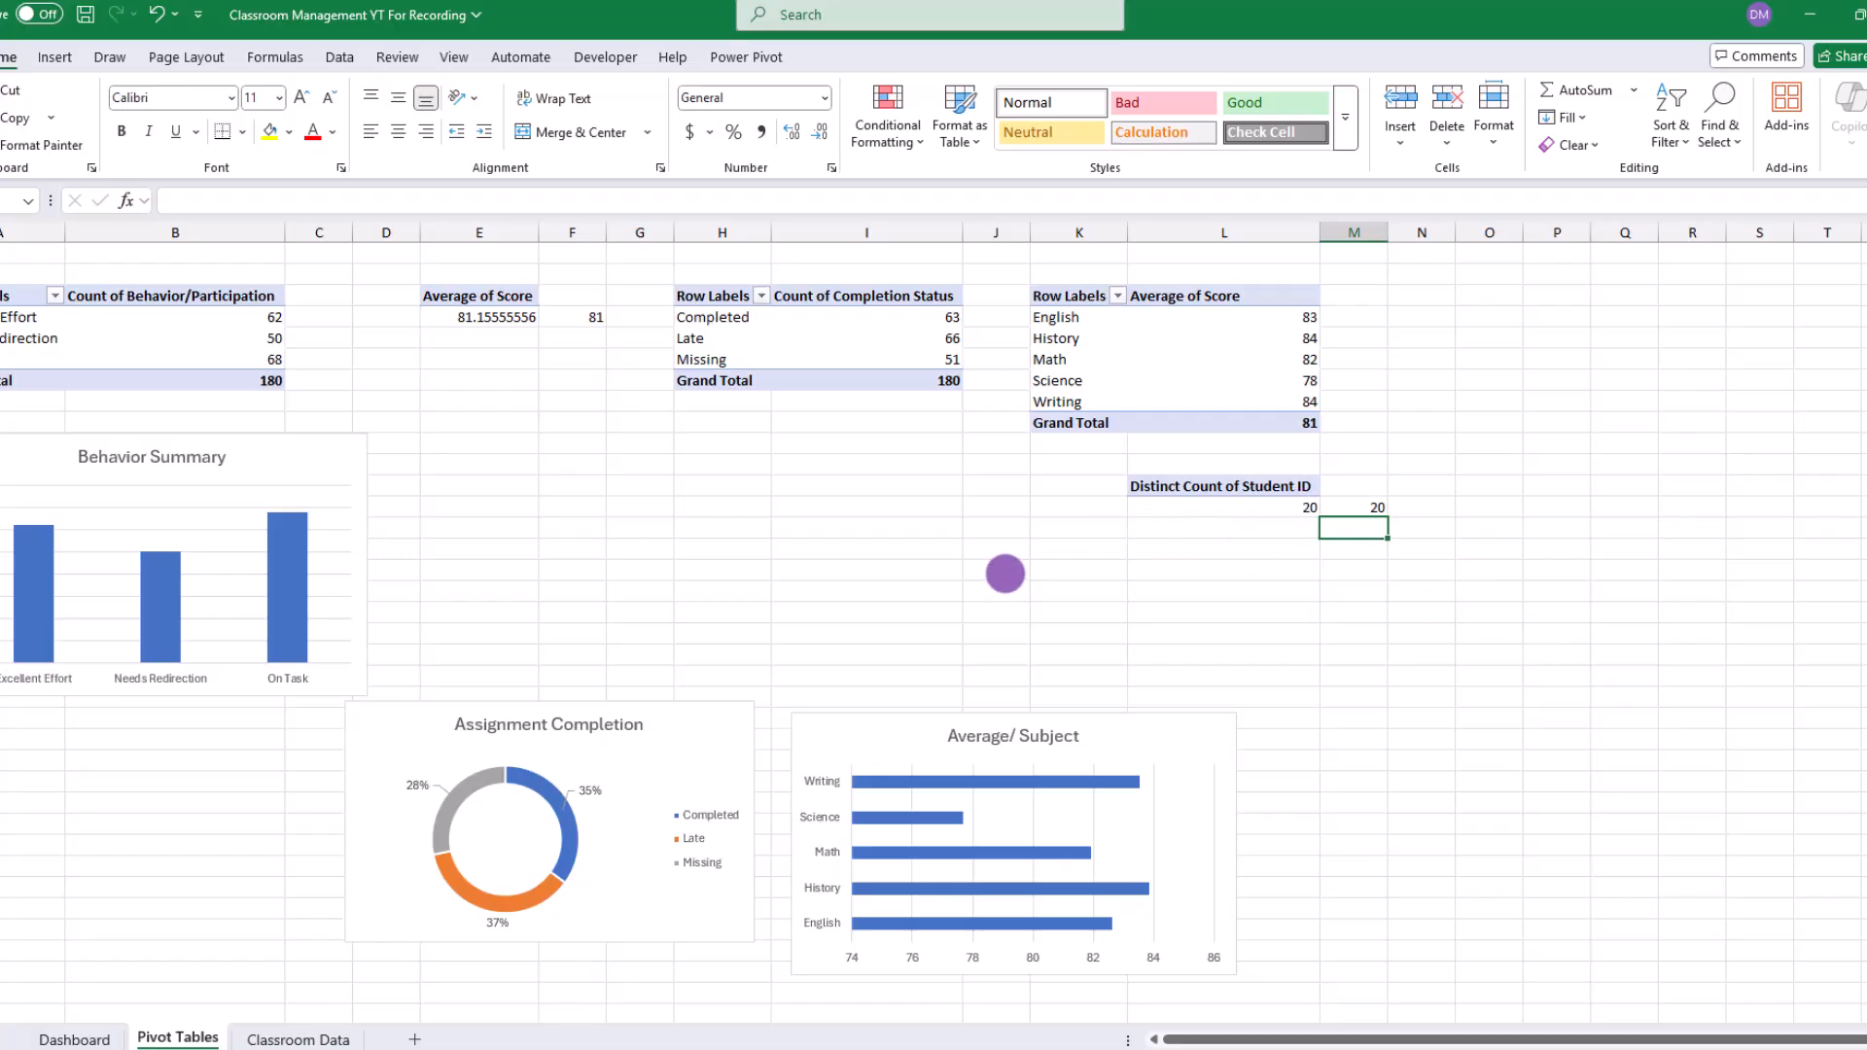
Step: Insert slicers for Student Name, Subject and Class/Period from the Completion Status PivotTable
left_click(754, 319)
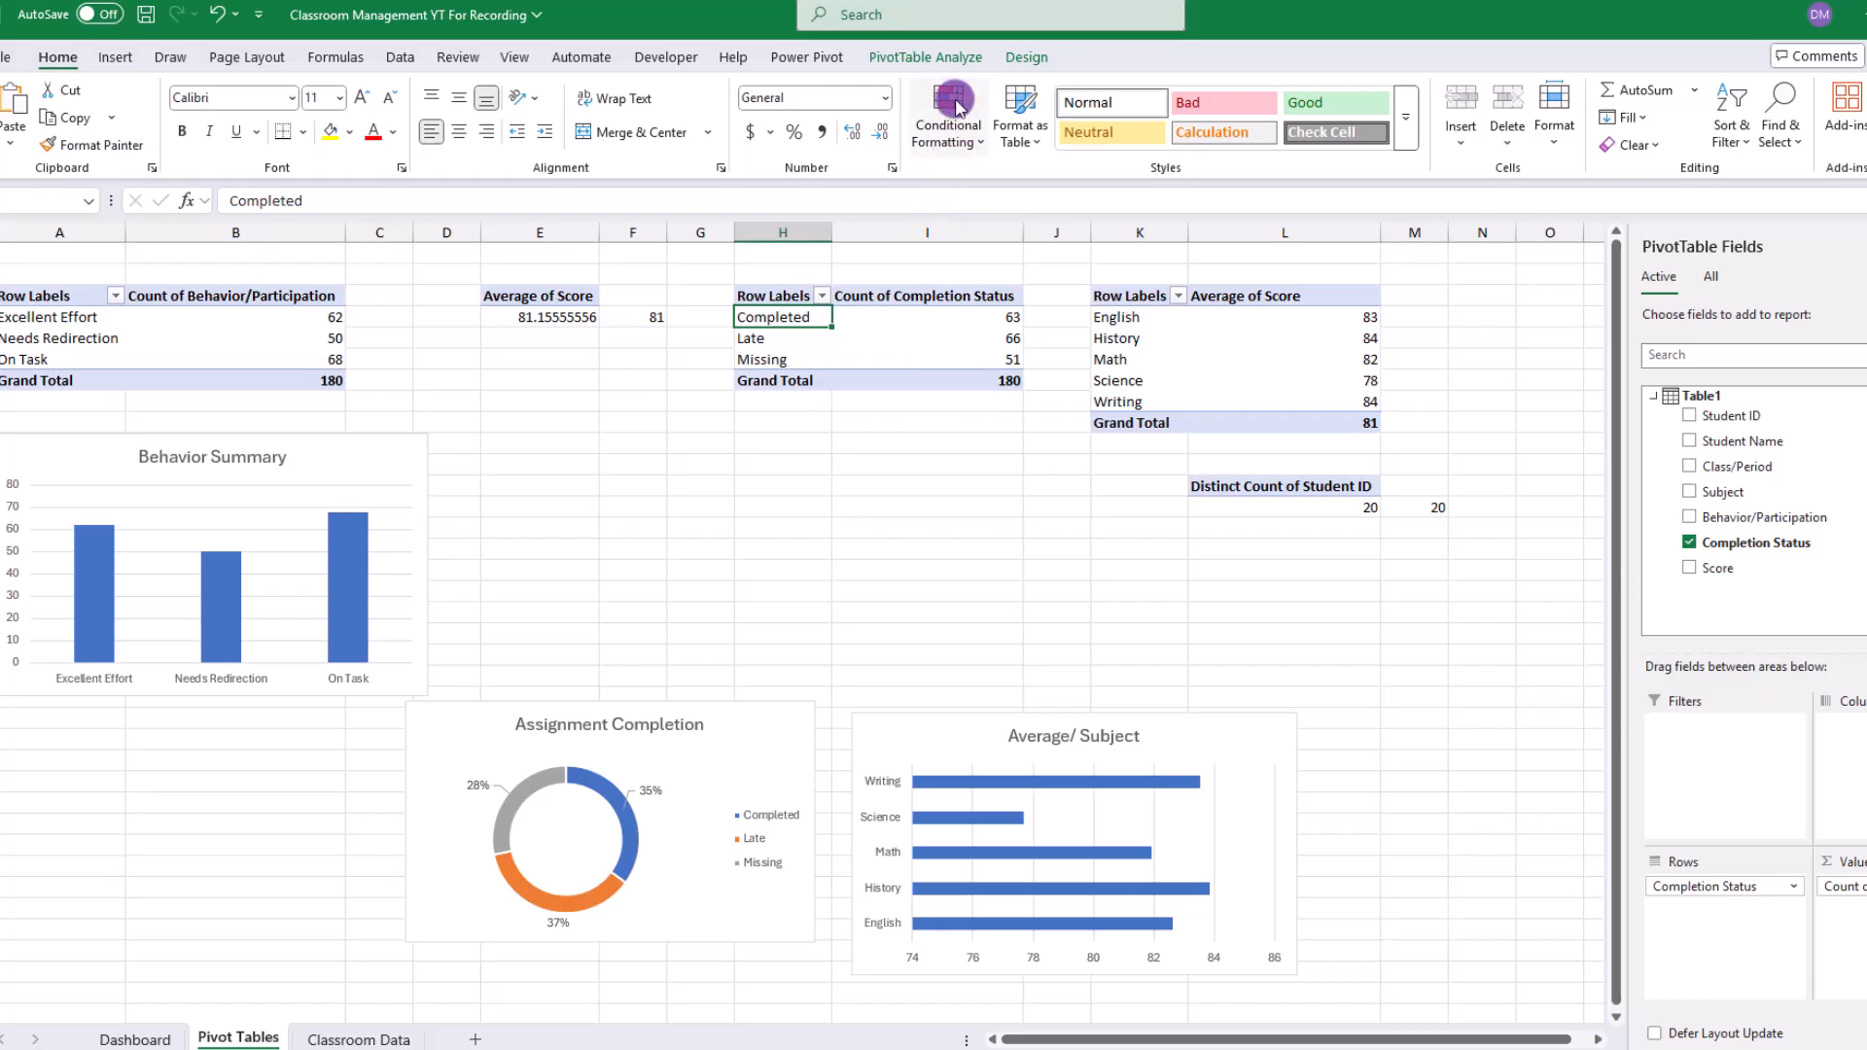
left_click(932, 57)
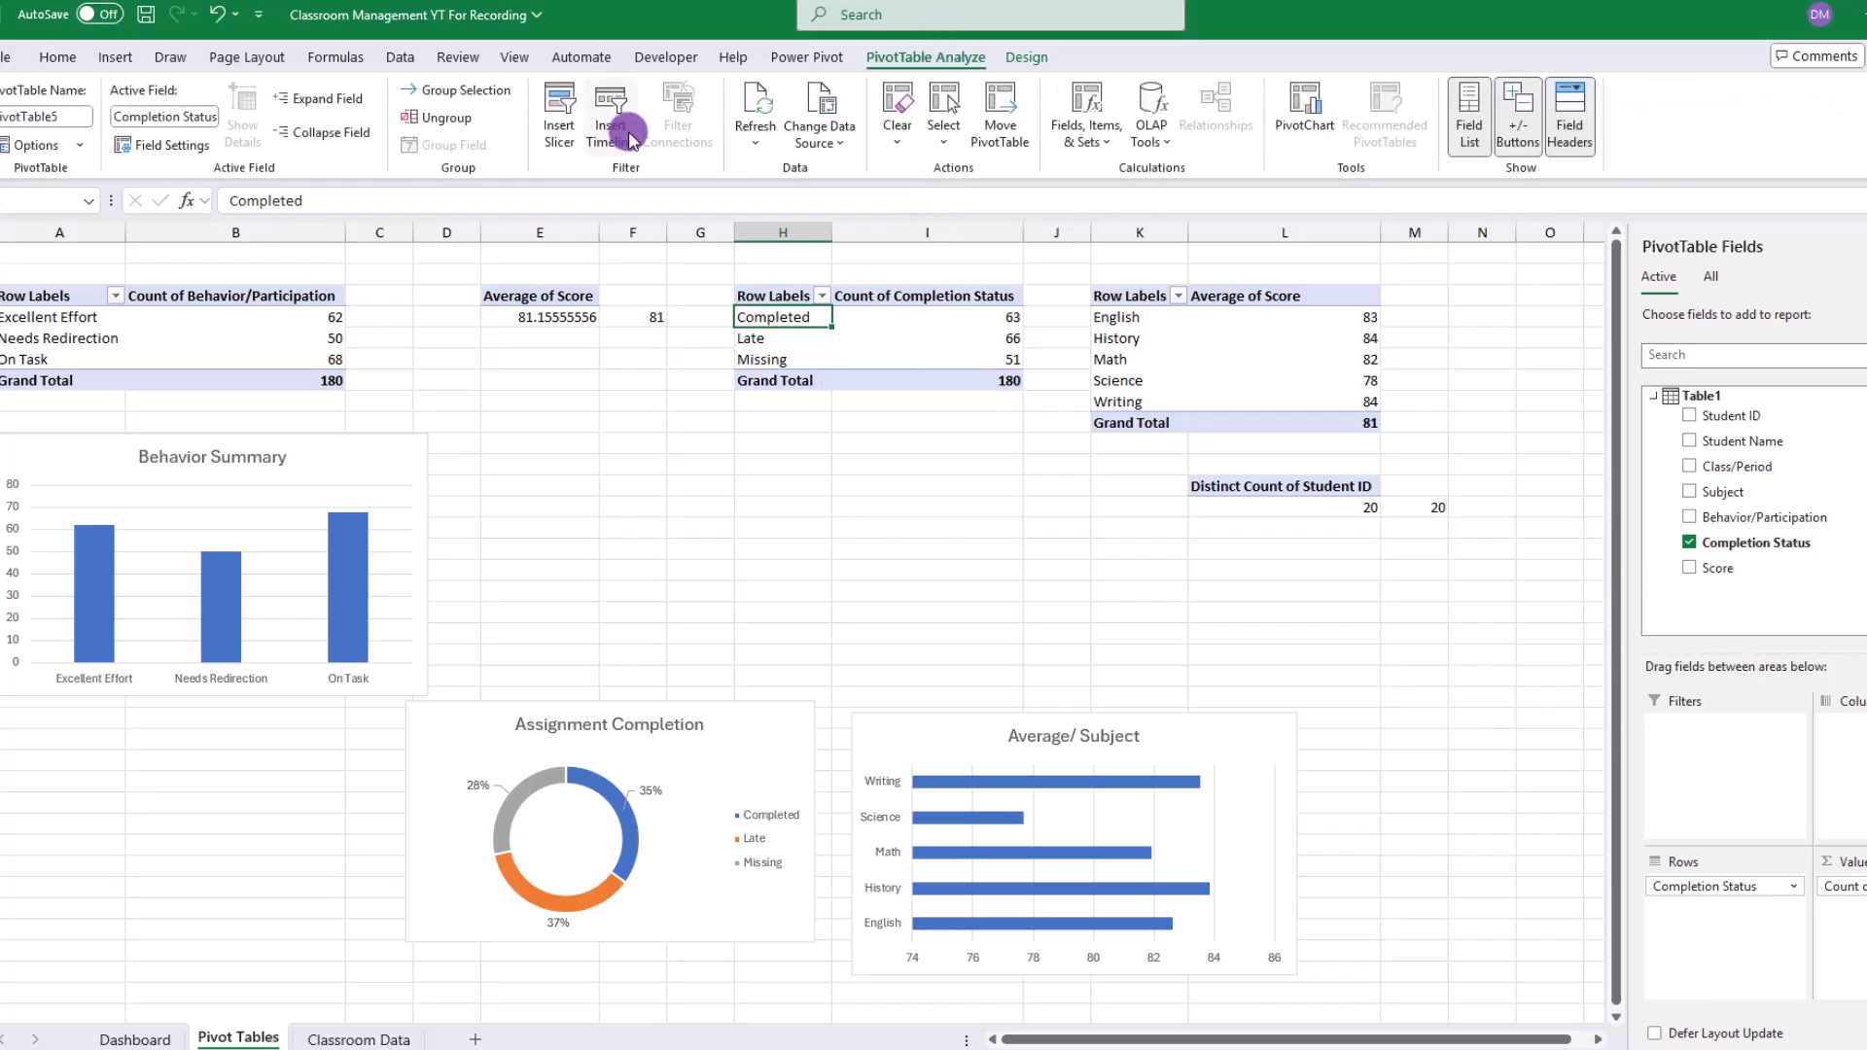
left_click(563, 121)
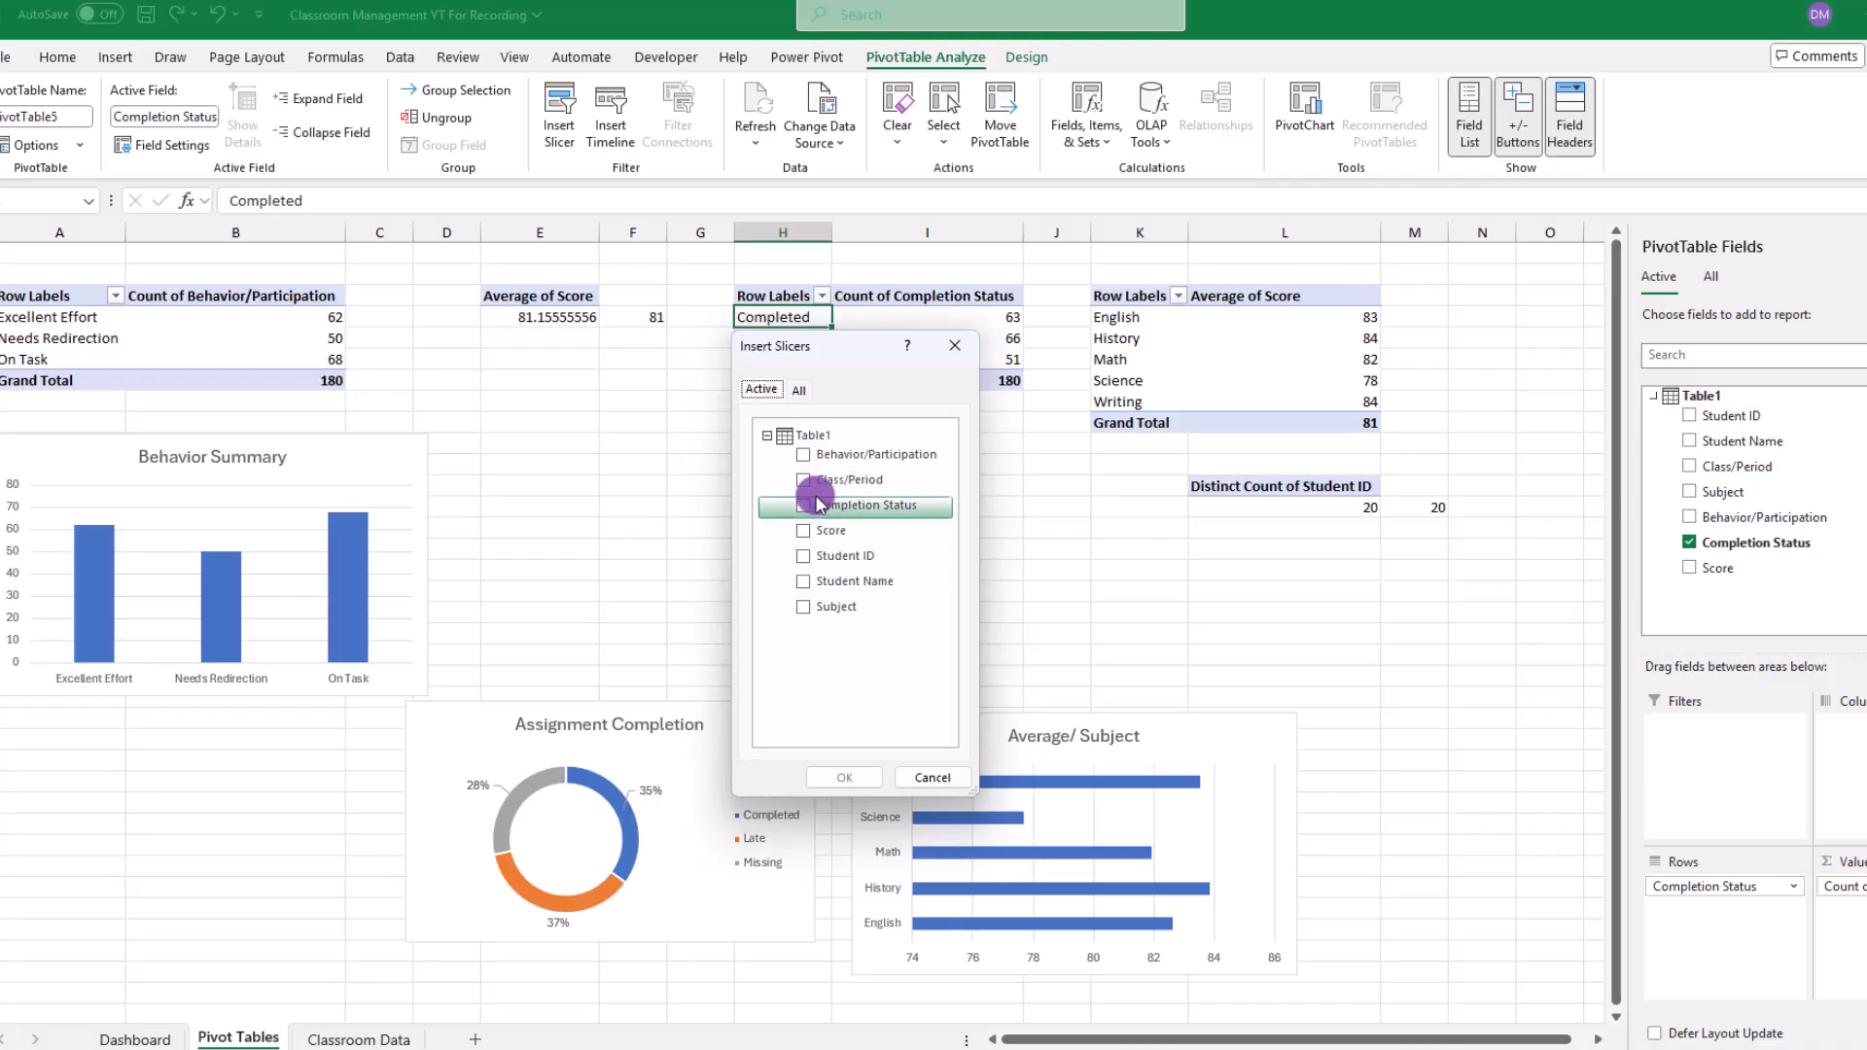
left_click(803, 582)
left_click(804, 607)
left_click(803, 479)
left_click(842, 777)
Step: Spread the three overlapping slicers apart in a row: Student Name, Subject, Class/Period
left_click_drag(1324, 464, 1480, 400)
left_click_drag(778, 511, 1132, 432)
left_click_drag(719, 459, 846, 436)
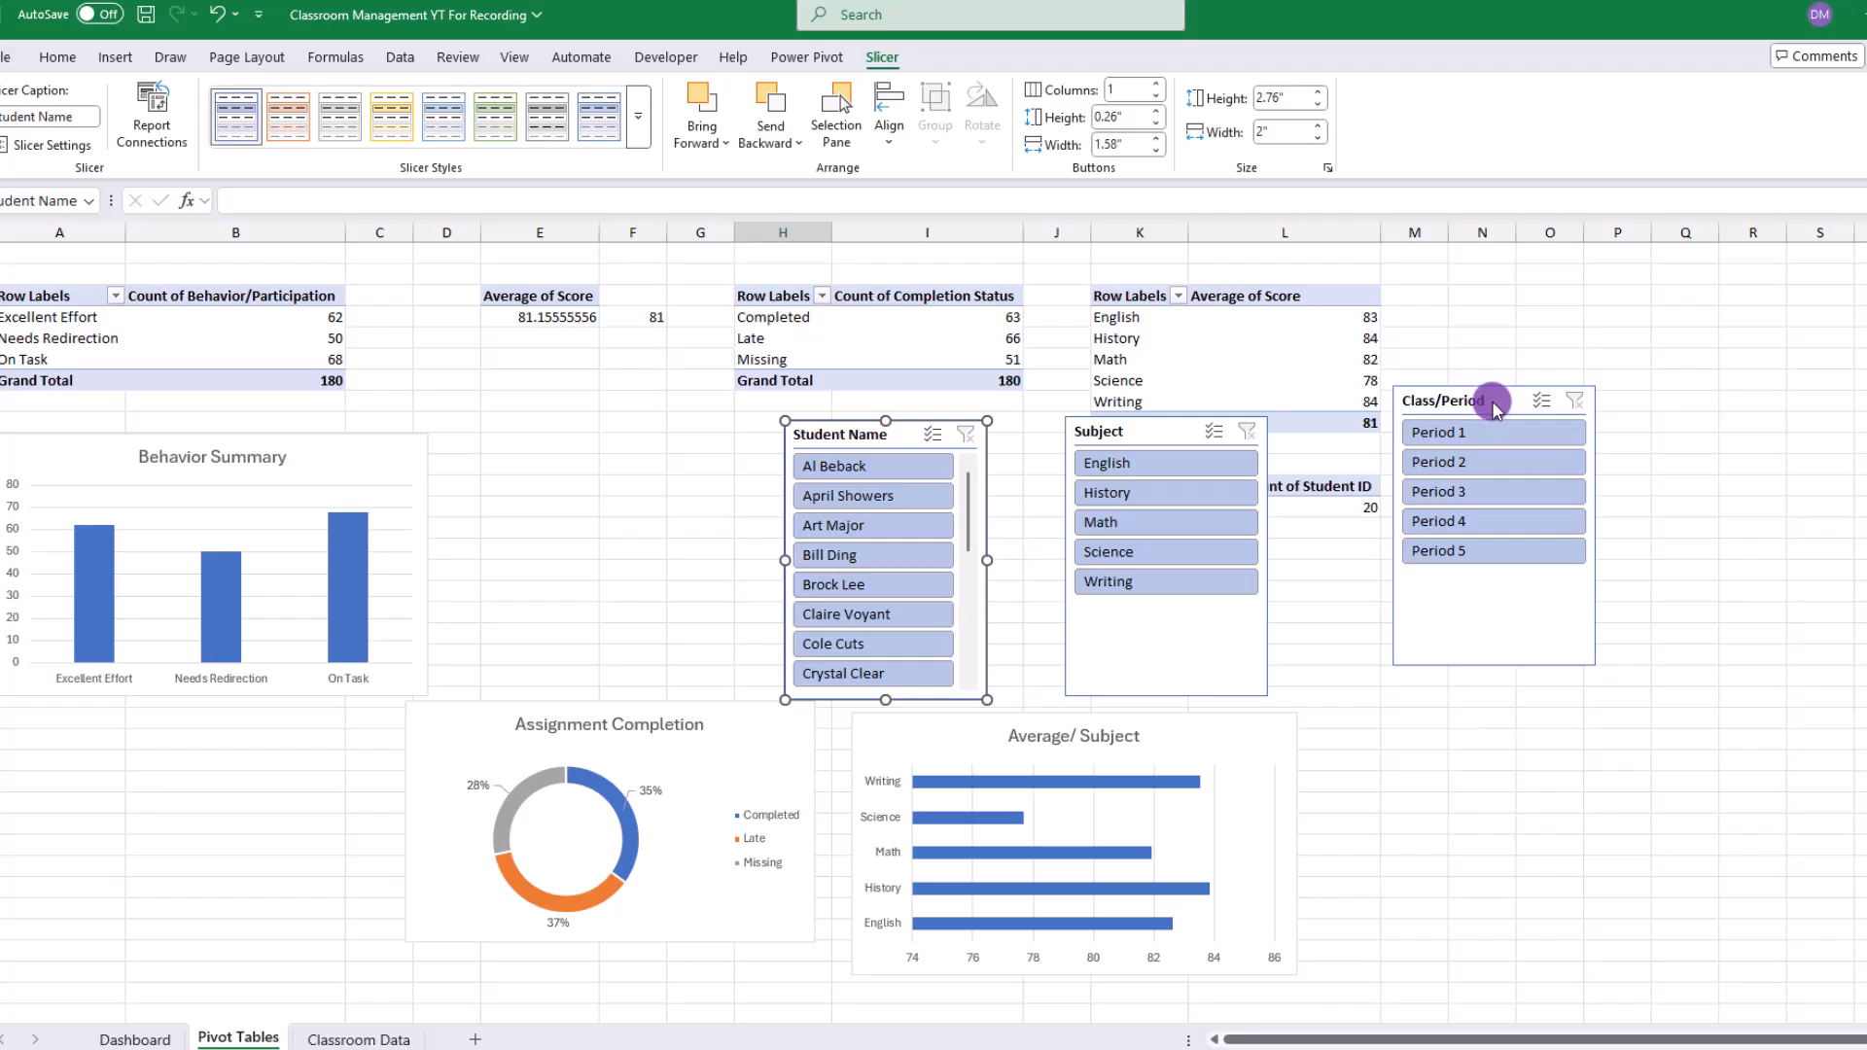
Step: Connect the Class/Period slicer to all PivotTables on the Pivot Tables sheet
right_click(1494, 408)
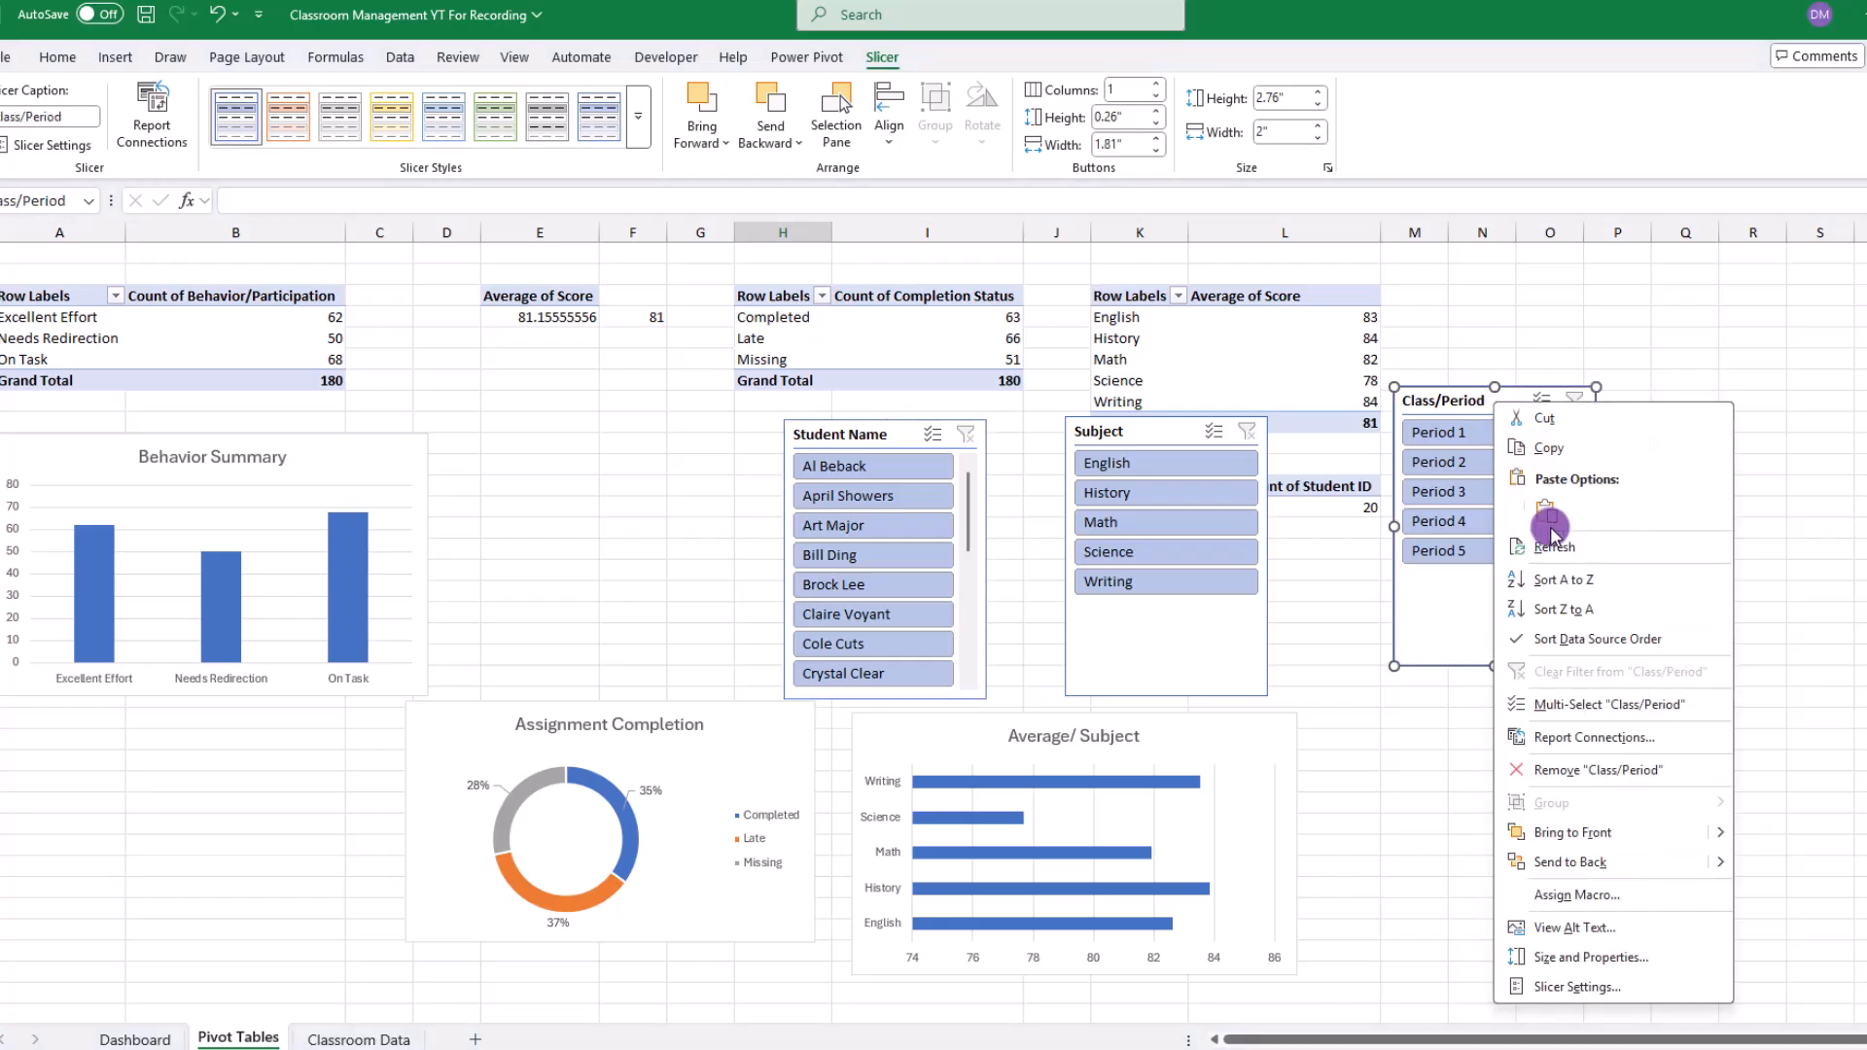
left_click(1567, 737)
left_click(1398, 777)
left_click(1398, 749)
left_click(1646, 833)
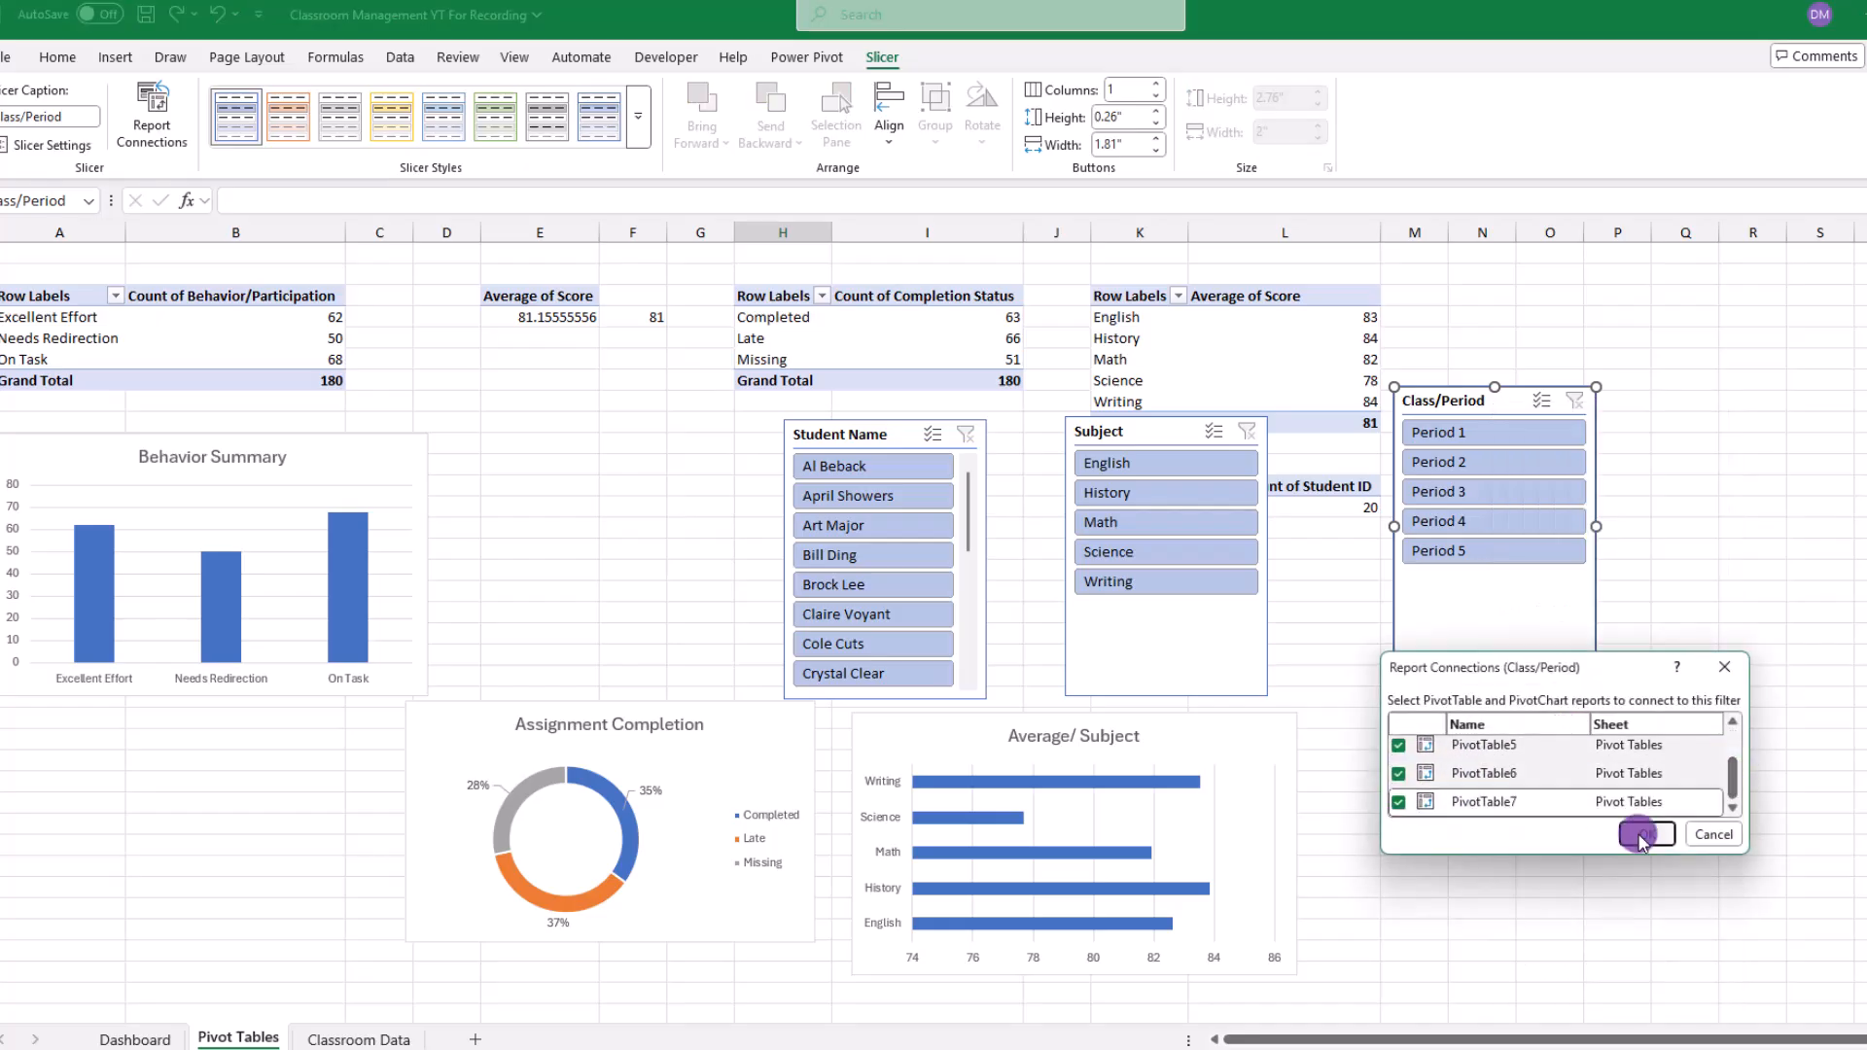
Step: Set the report connections of the Subject and Student Name slicers to include the other PivotTables
right_click(1094, 428)
left_click(1176, 712)
left_click(1293, 866)
right_click(877, 433)
left_click(959, 767)
left_click_drag(1125, 792, 1125, 829)
left_click(794, 829)
left_click(793, 801)
left_click(1039, 863)
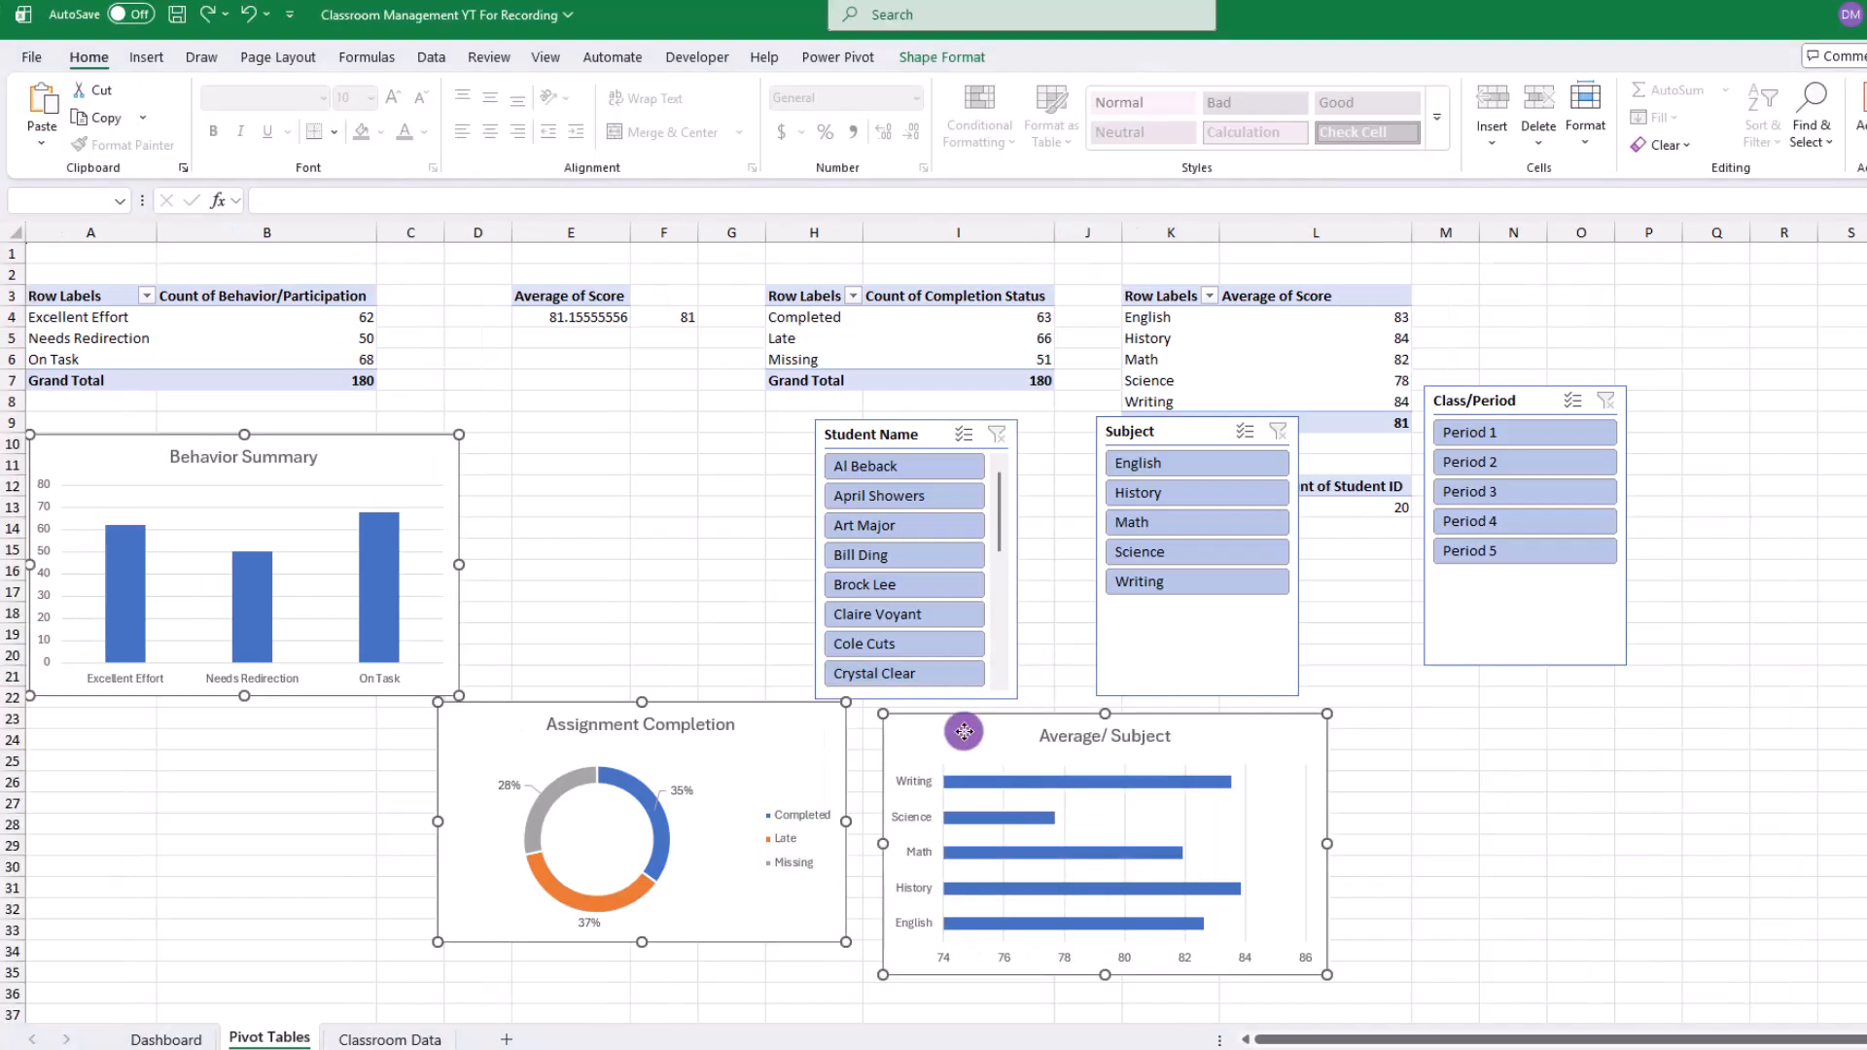
Step: Copy the Behavior Summary, Assignment Completion and Average/ Subject charts together and paste them onto the Dashboard sheet
right_click(975, 736)
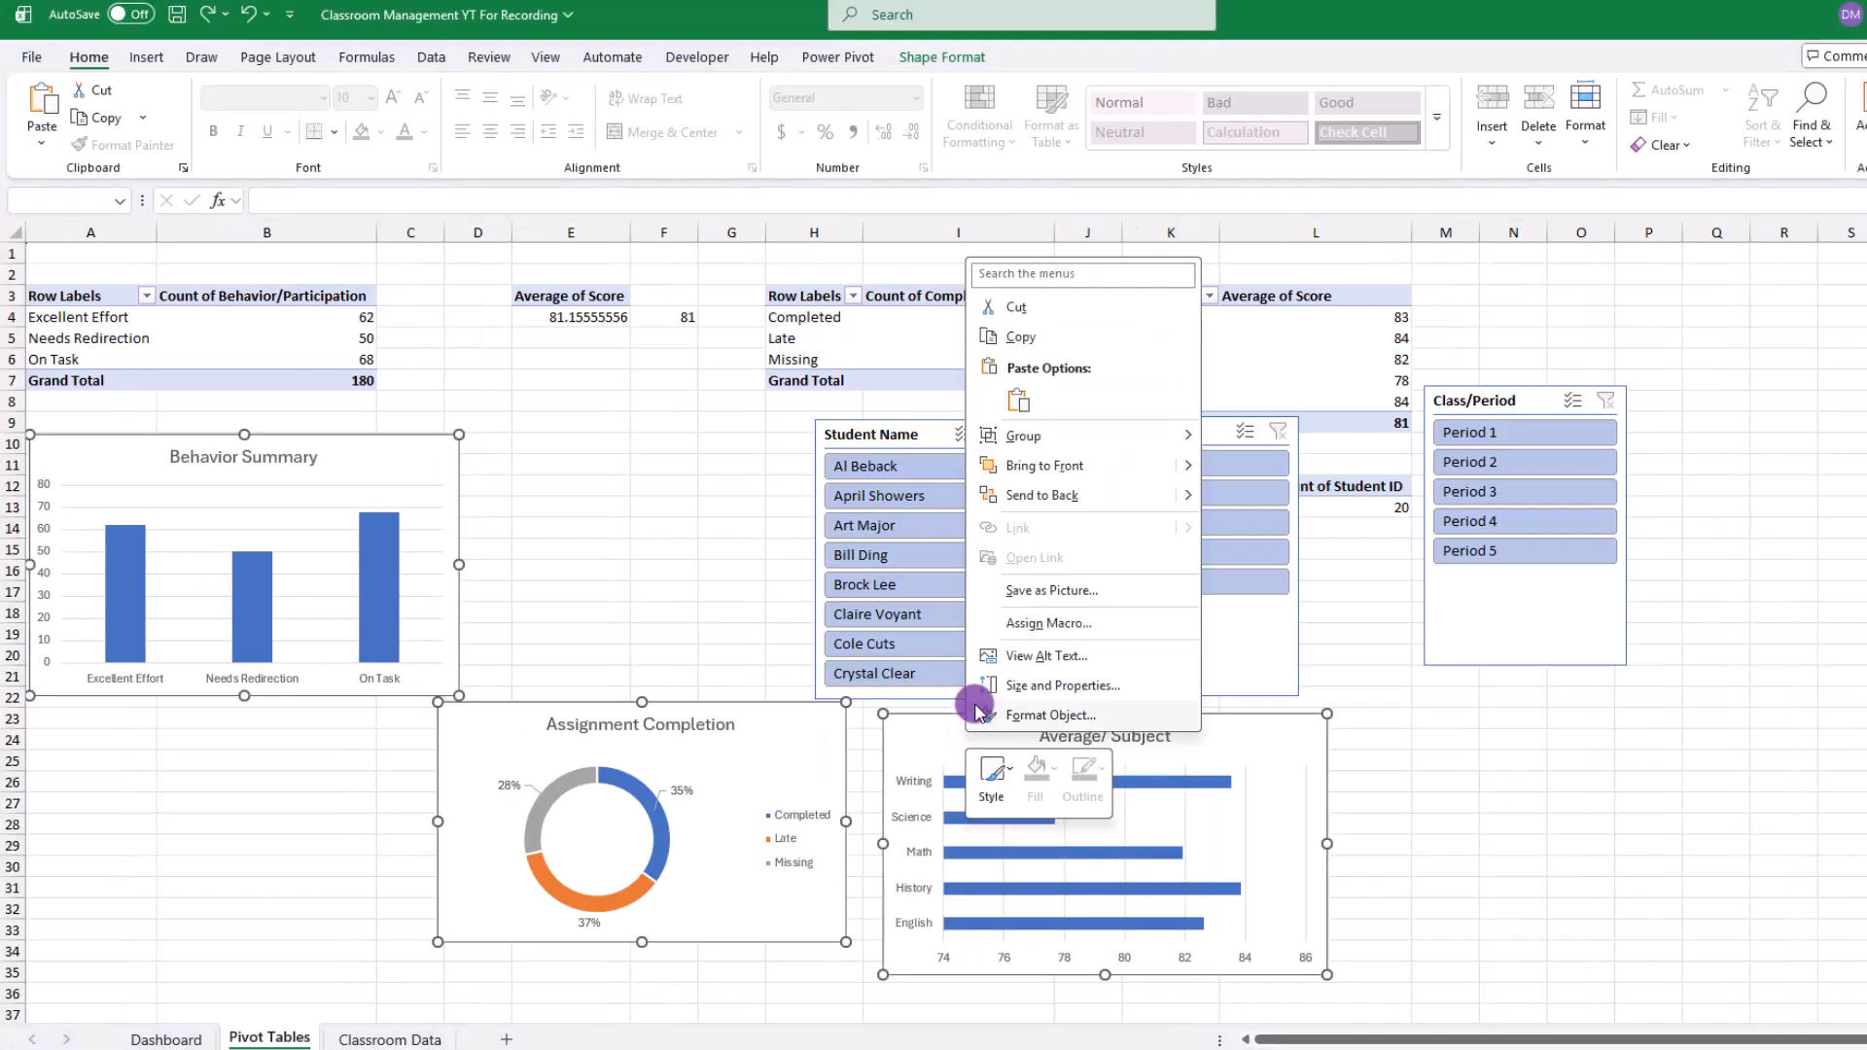
left_click(1026, 332)
left_click(166, 1038)
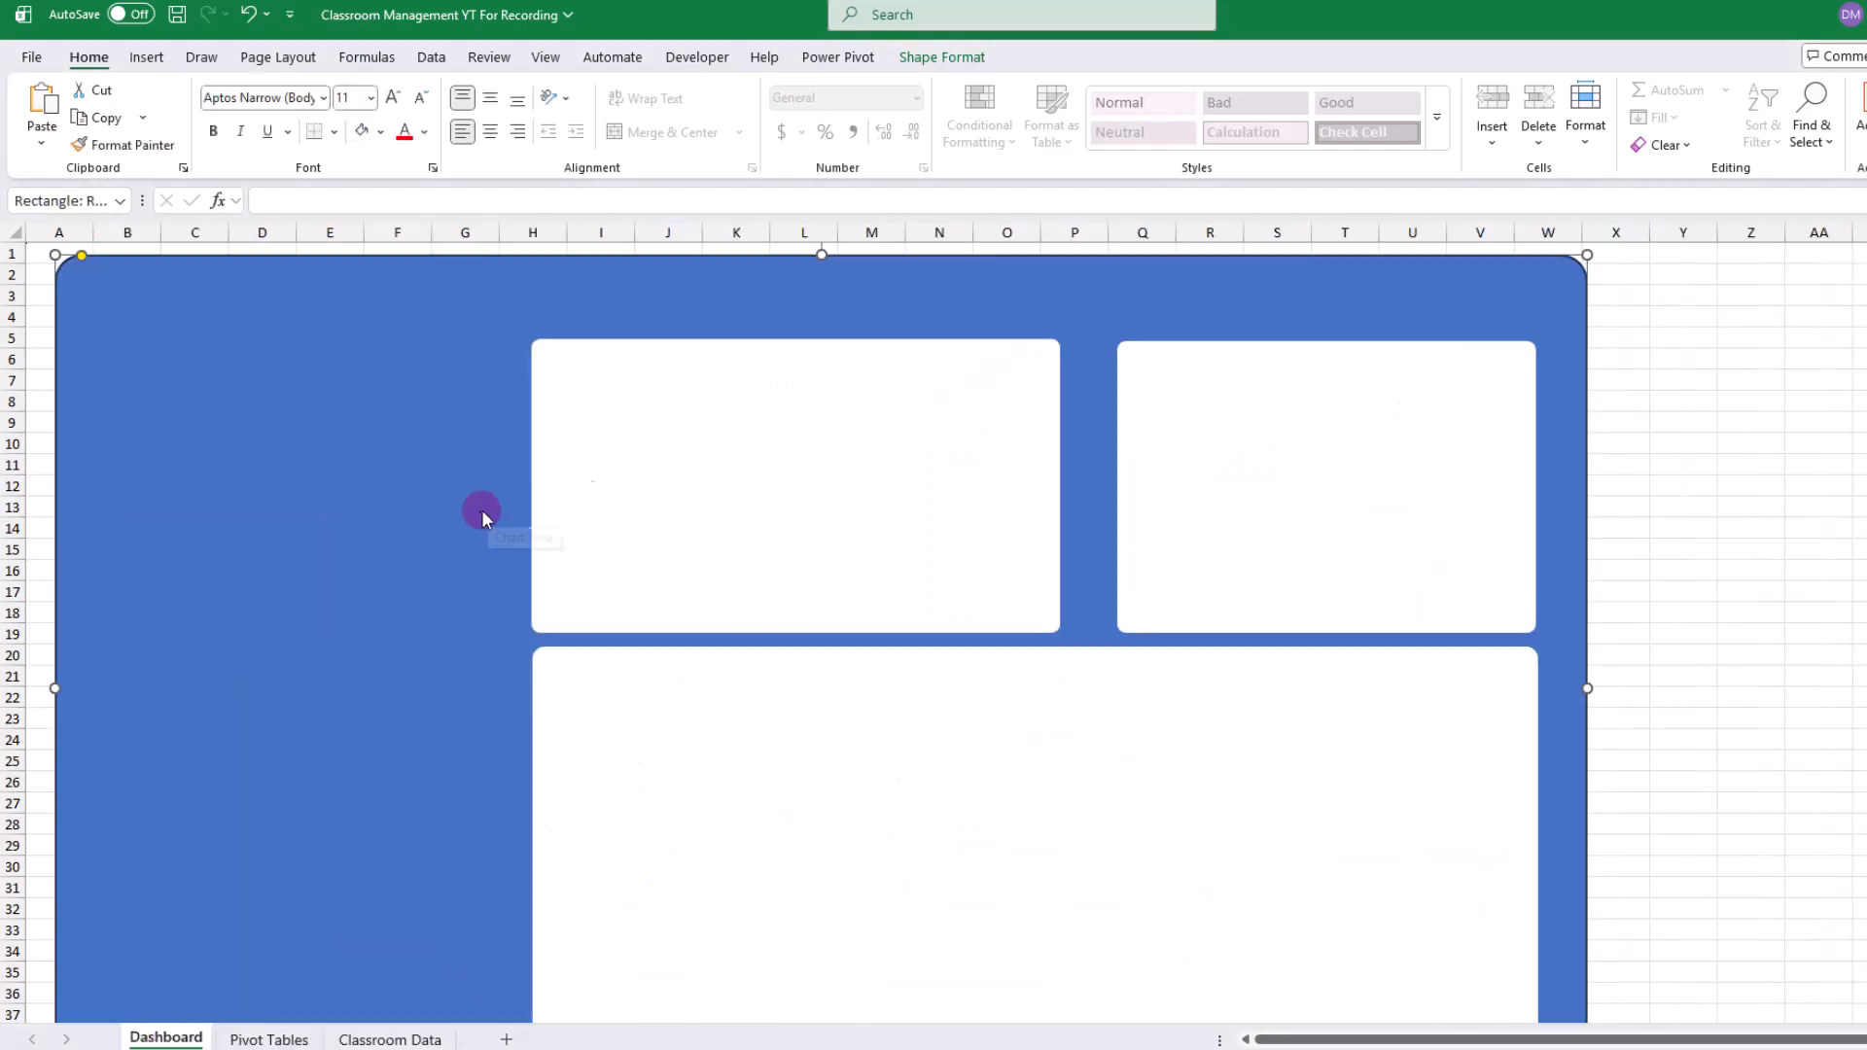
key("ctrl+v")
left_click(1118, 450)
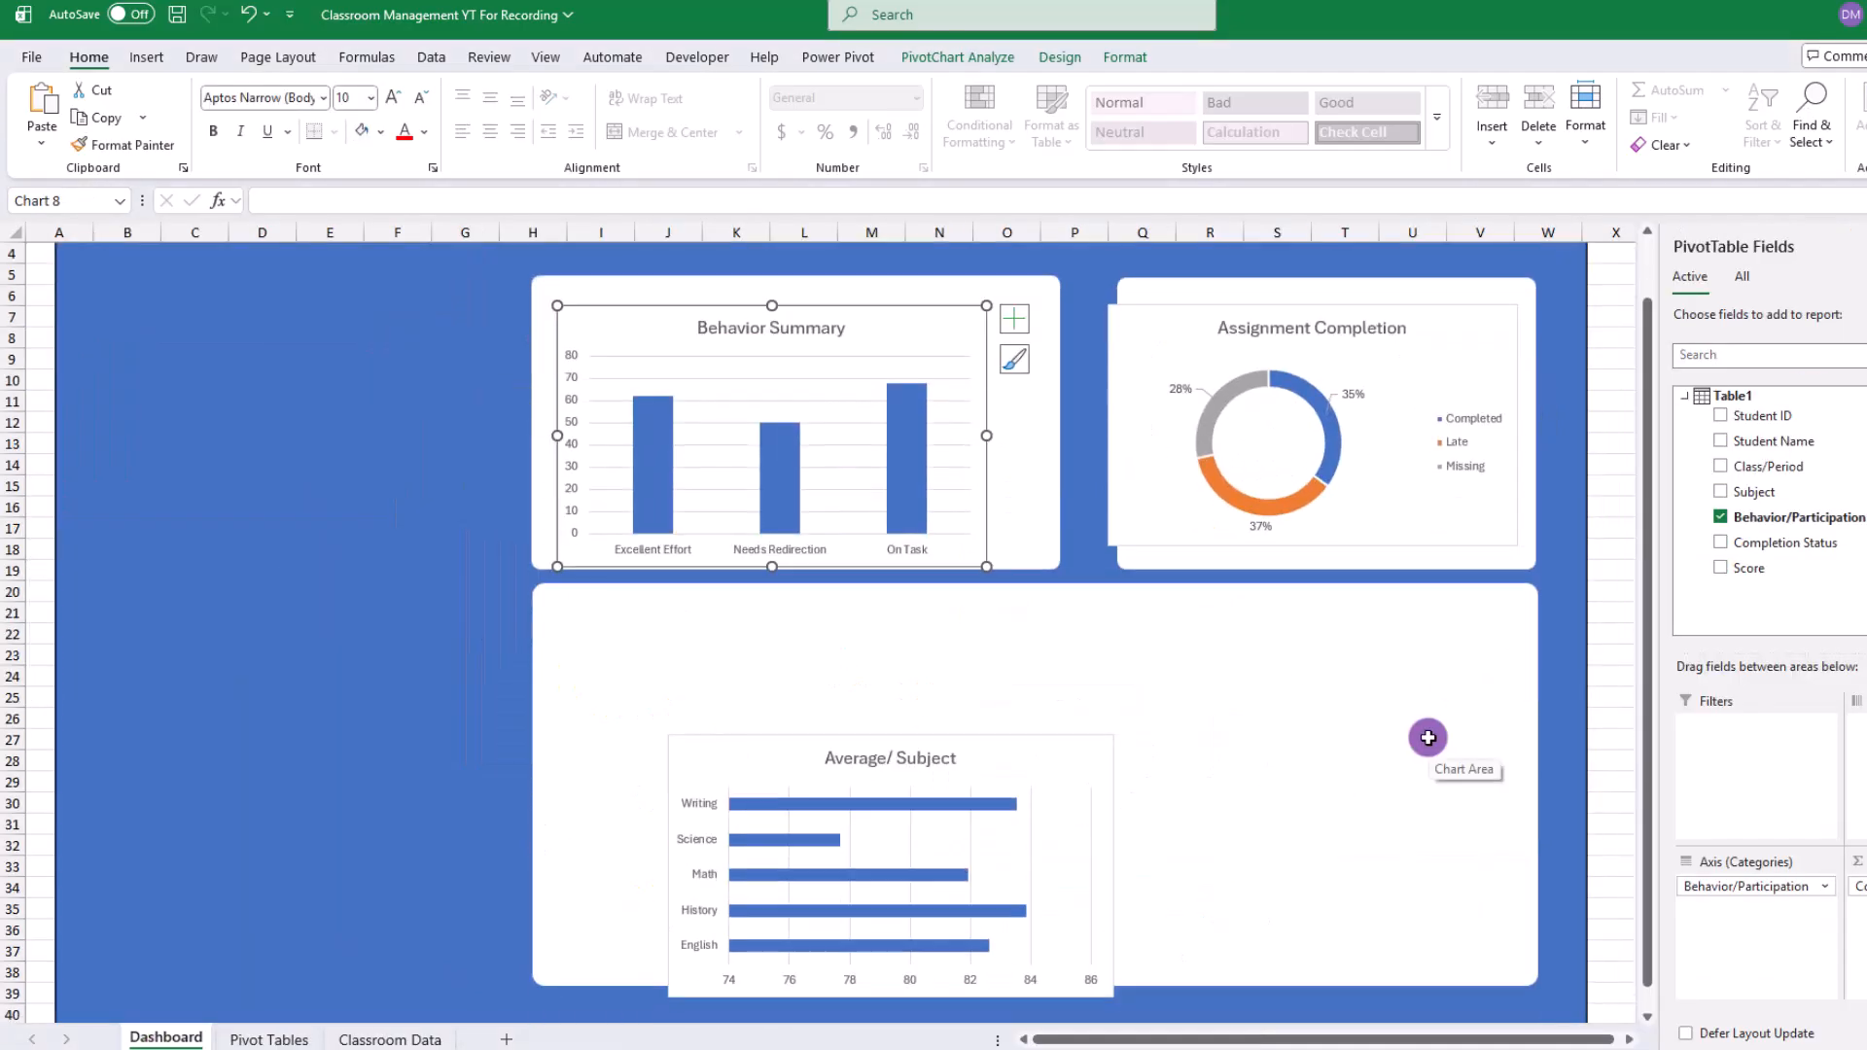
Step: Widen the Average/ Subject chart to span the large lower white panel and lower the panel's top edge
left_click_drag(1074, 763, 986, 720)
left_click_drag(1025, 822, 1517, 823)
left_click(1063, 598)
left_click_drag(1034, 584, 1034, 652)
Step: Remove the Average/ Subject chart's outline and shift the chart slightly down together with its white panel
left_click(1048, 713)
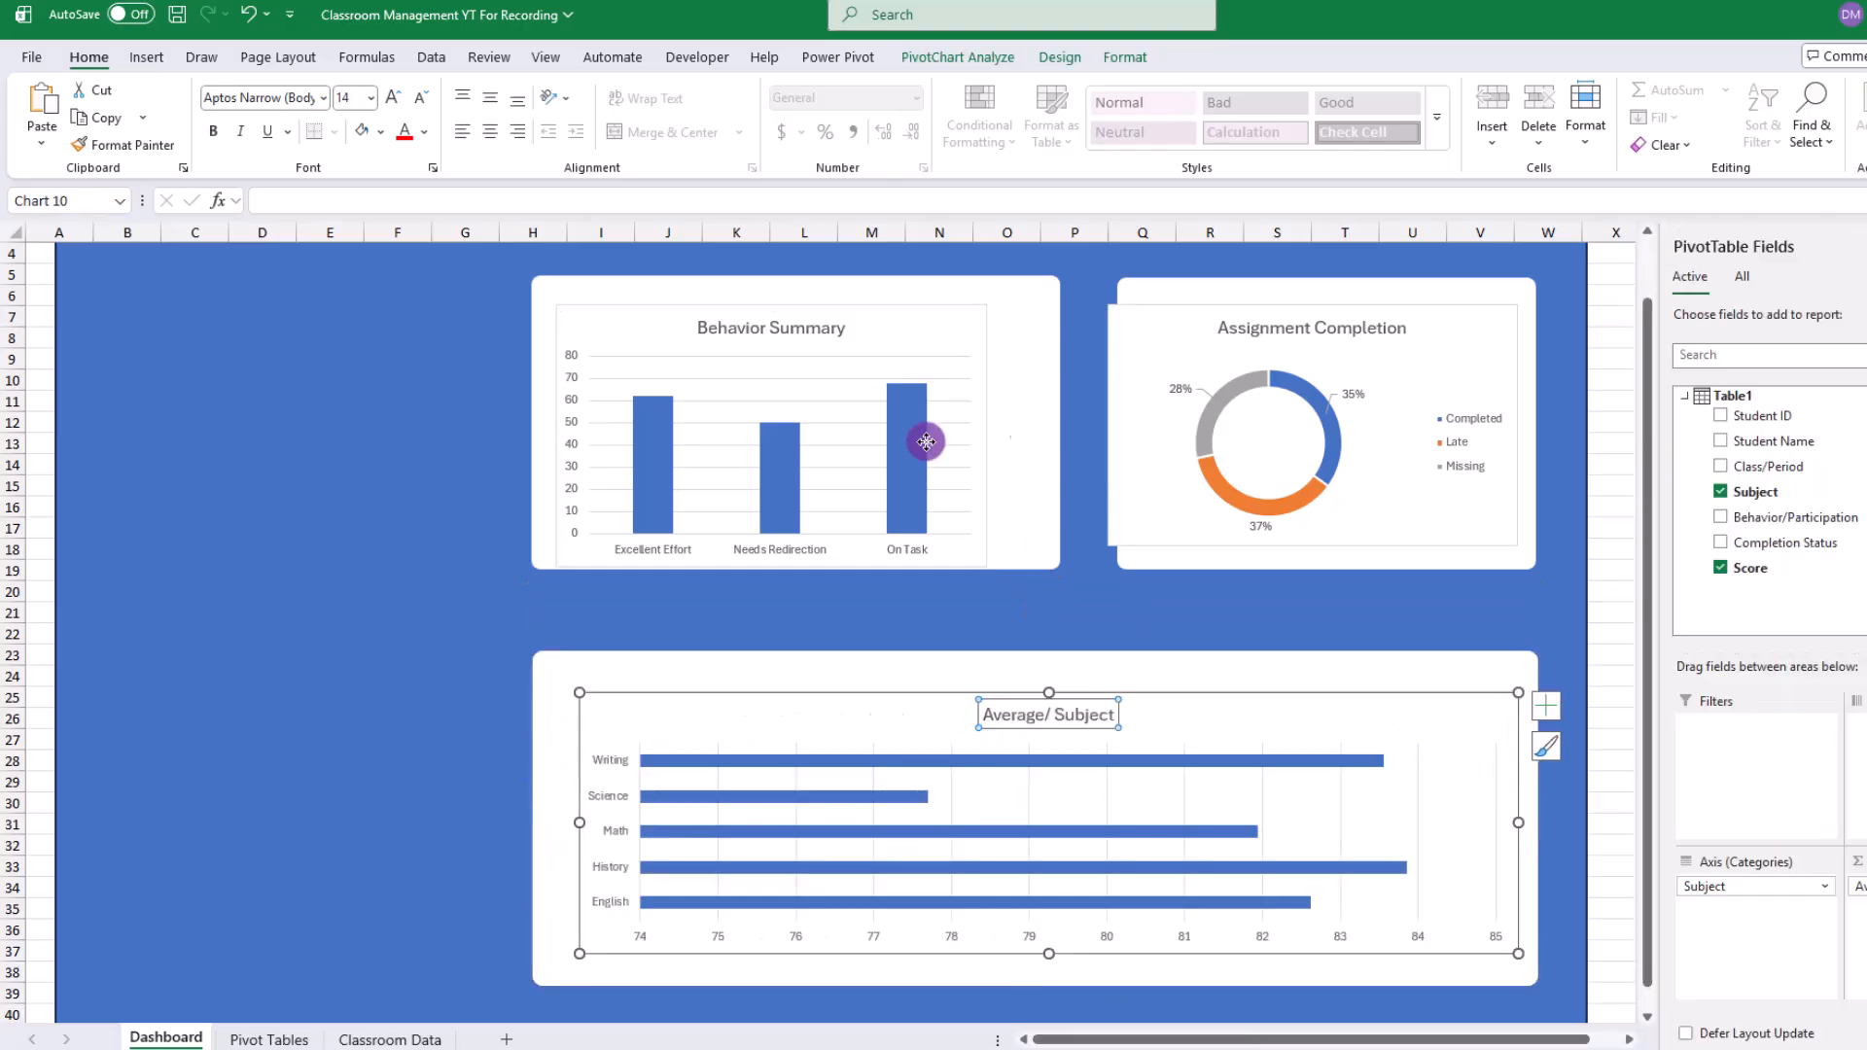
left_click(1125, 57)
left_click(674, 654)
scroll(691, 638, "up", 1)
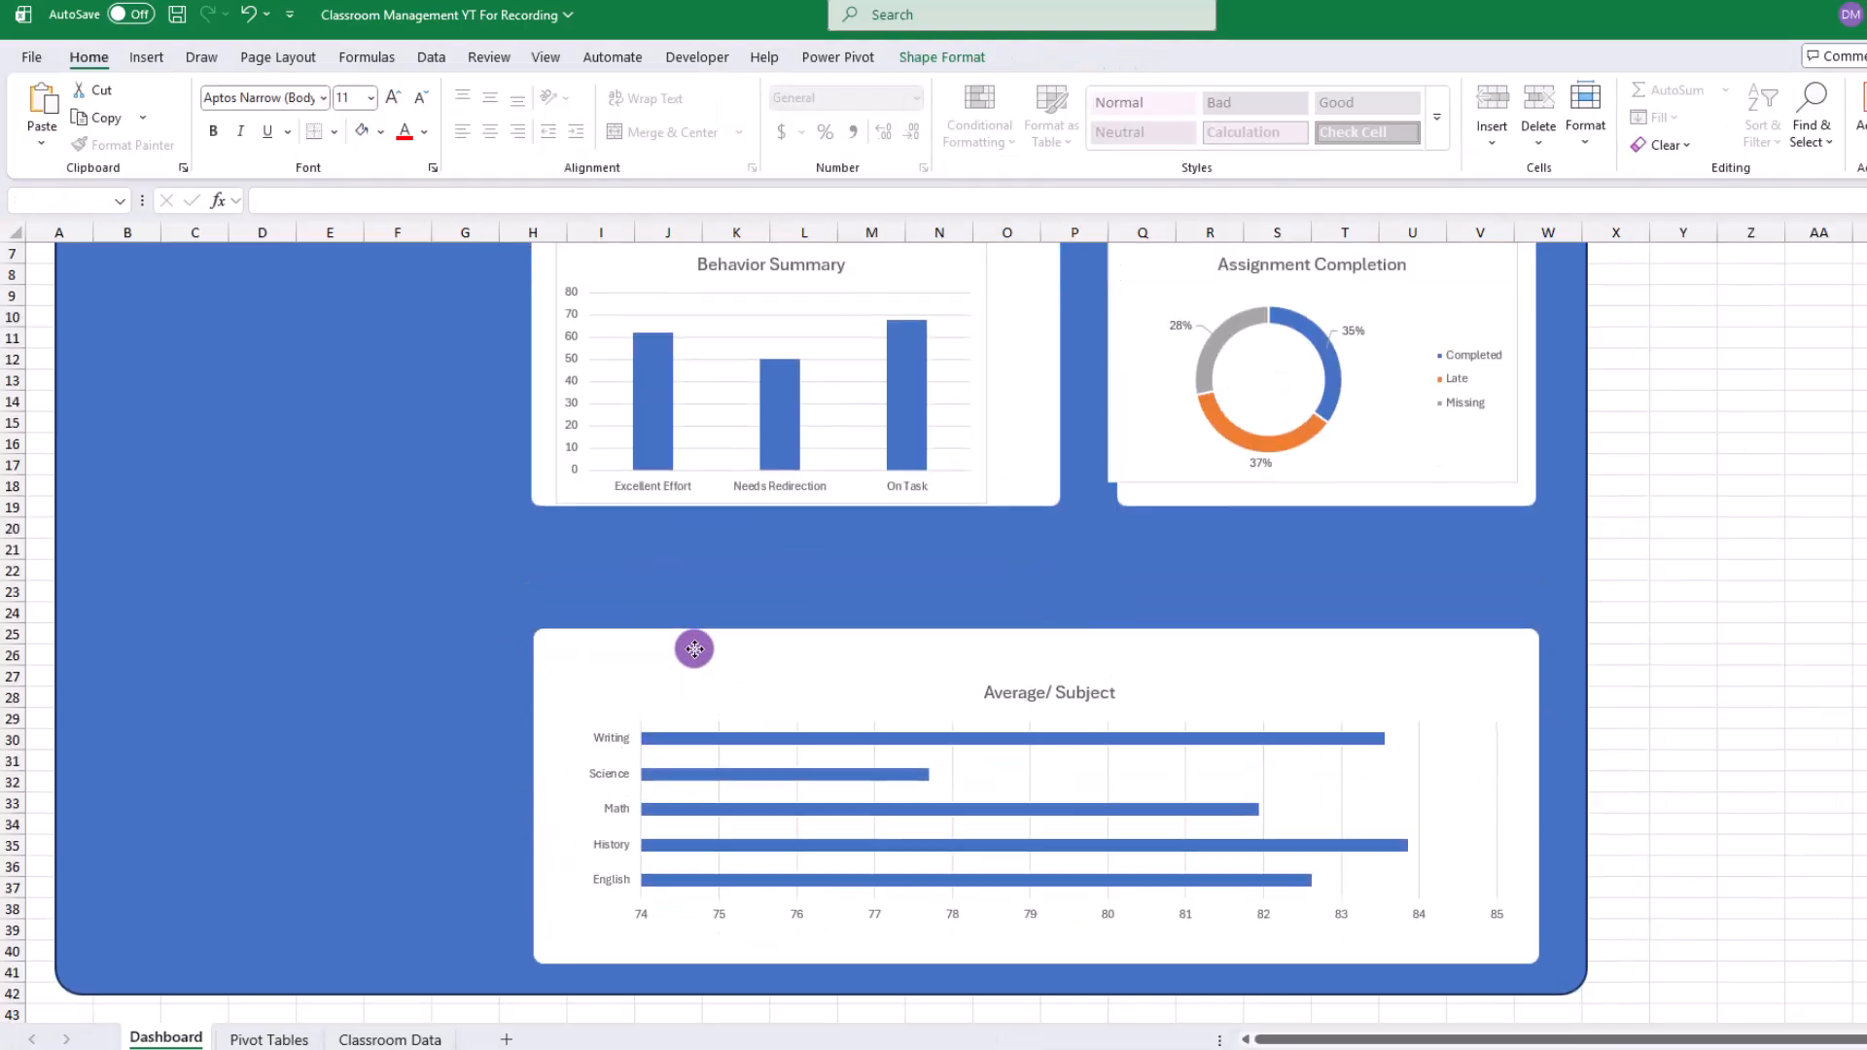
Step: Remove the Behavior Summary chart's outline, then shrink the chart and its white panel and move both down to around row 11
left_click(685, 617)
left_click(1124, 66)
left_click(584, 350)
left_click(623, 389, "ctrl")
left_click_drag(1017, 424, 941, 486)
left_click_drag(531, 435, 547, 457)
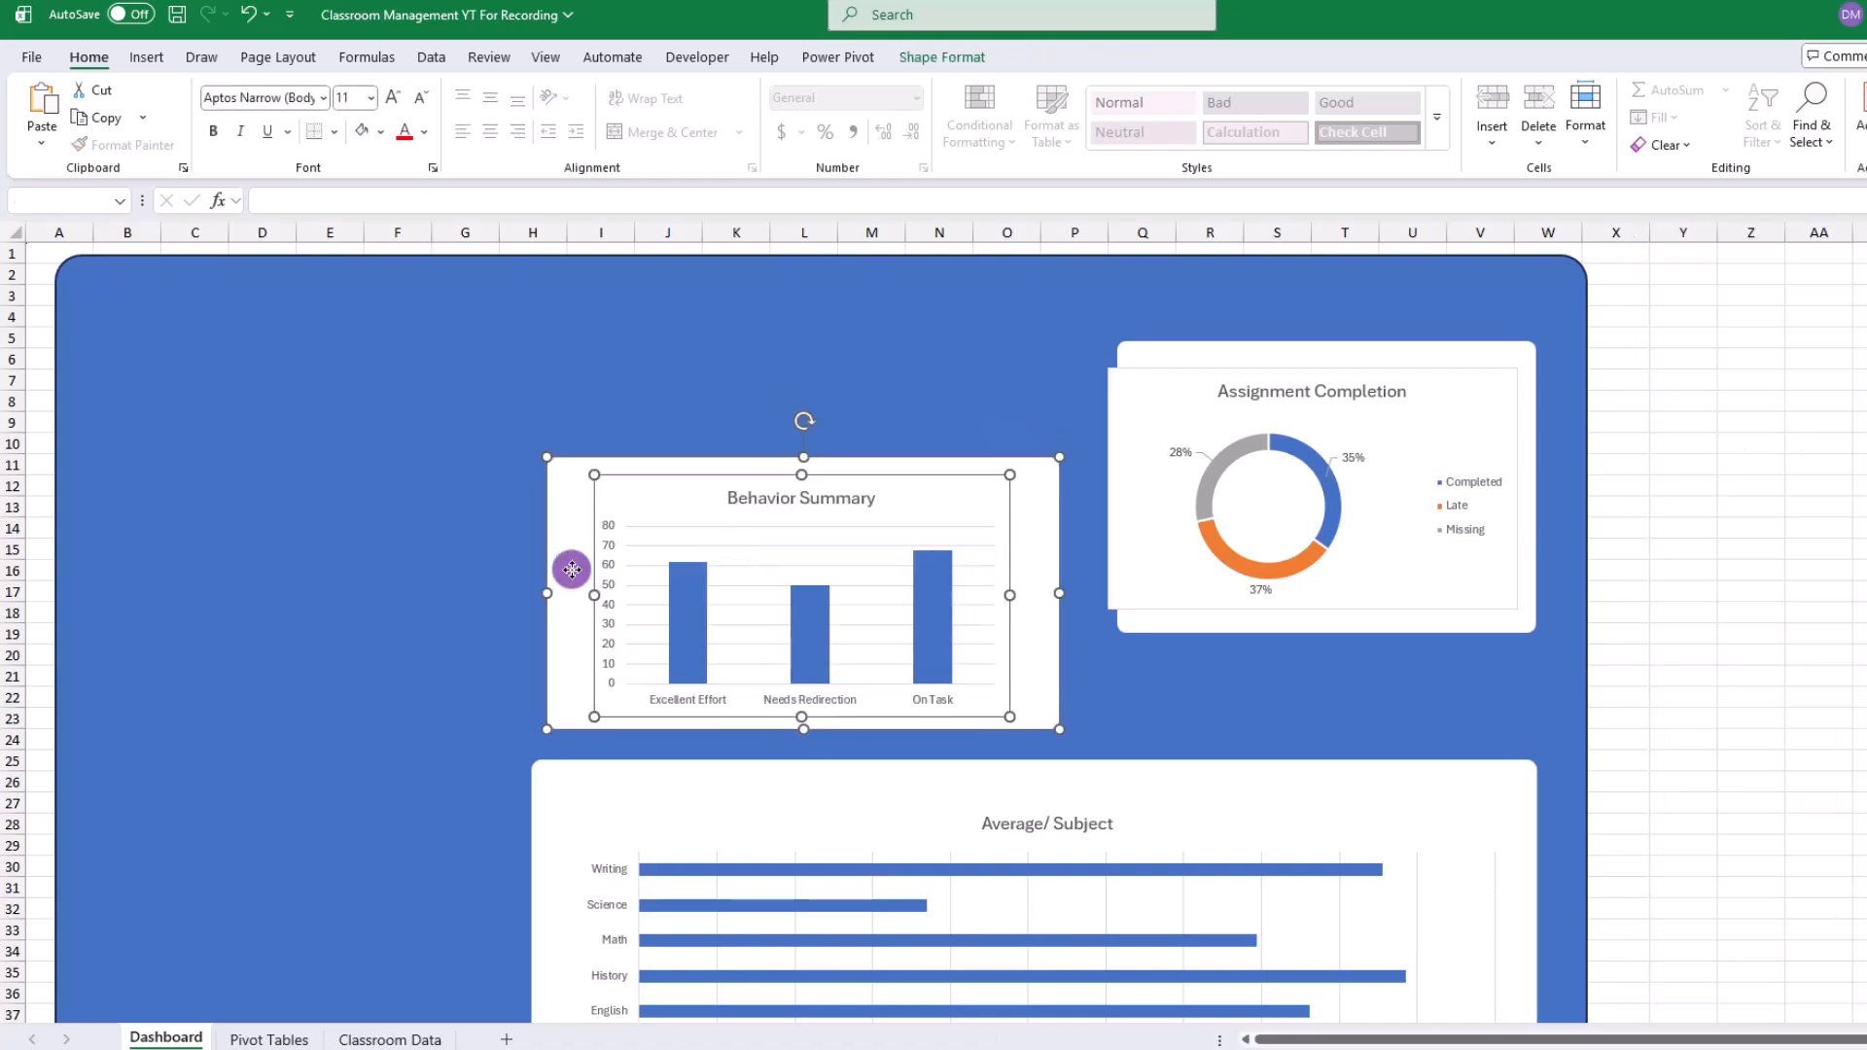
Step: Remove the Assignment Completion chart's outline and fit it with its white panel beside the Behavior Summary panel
left_click(1167, 374)
left_click(1125, 57)
left_click_drag(1109, 369, 1138, 389)
left_click_drag(1176, 365, 1138, 470)
left_click_drag(1498, 593, 1527, 592)
left_click_drag(1474, 416, 1442, 500)
left_click_drag(1485, 694, 1512, 718)
left_click(837, 495)
Step: Copy the Student Name, Subject and Class/Period slicers from the Pivot Tables sheet and paste them onto the Dashboard
left_click(269, 1039)
left_click(904, 437)
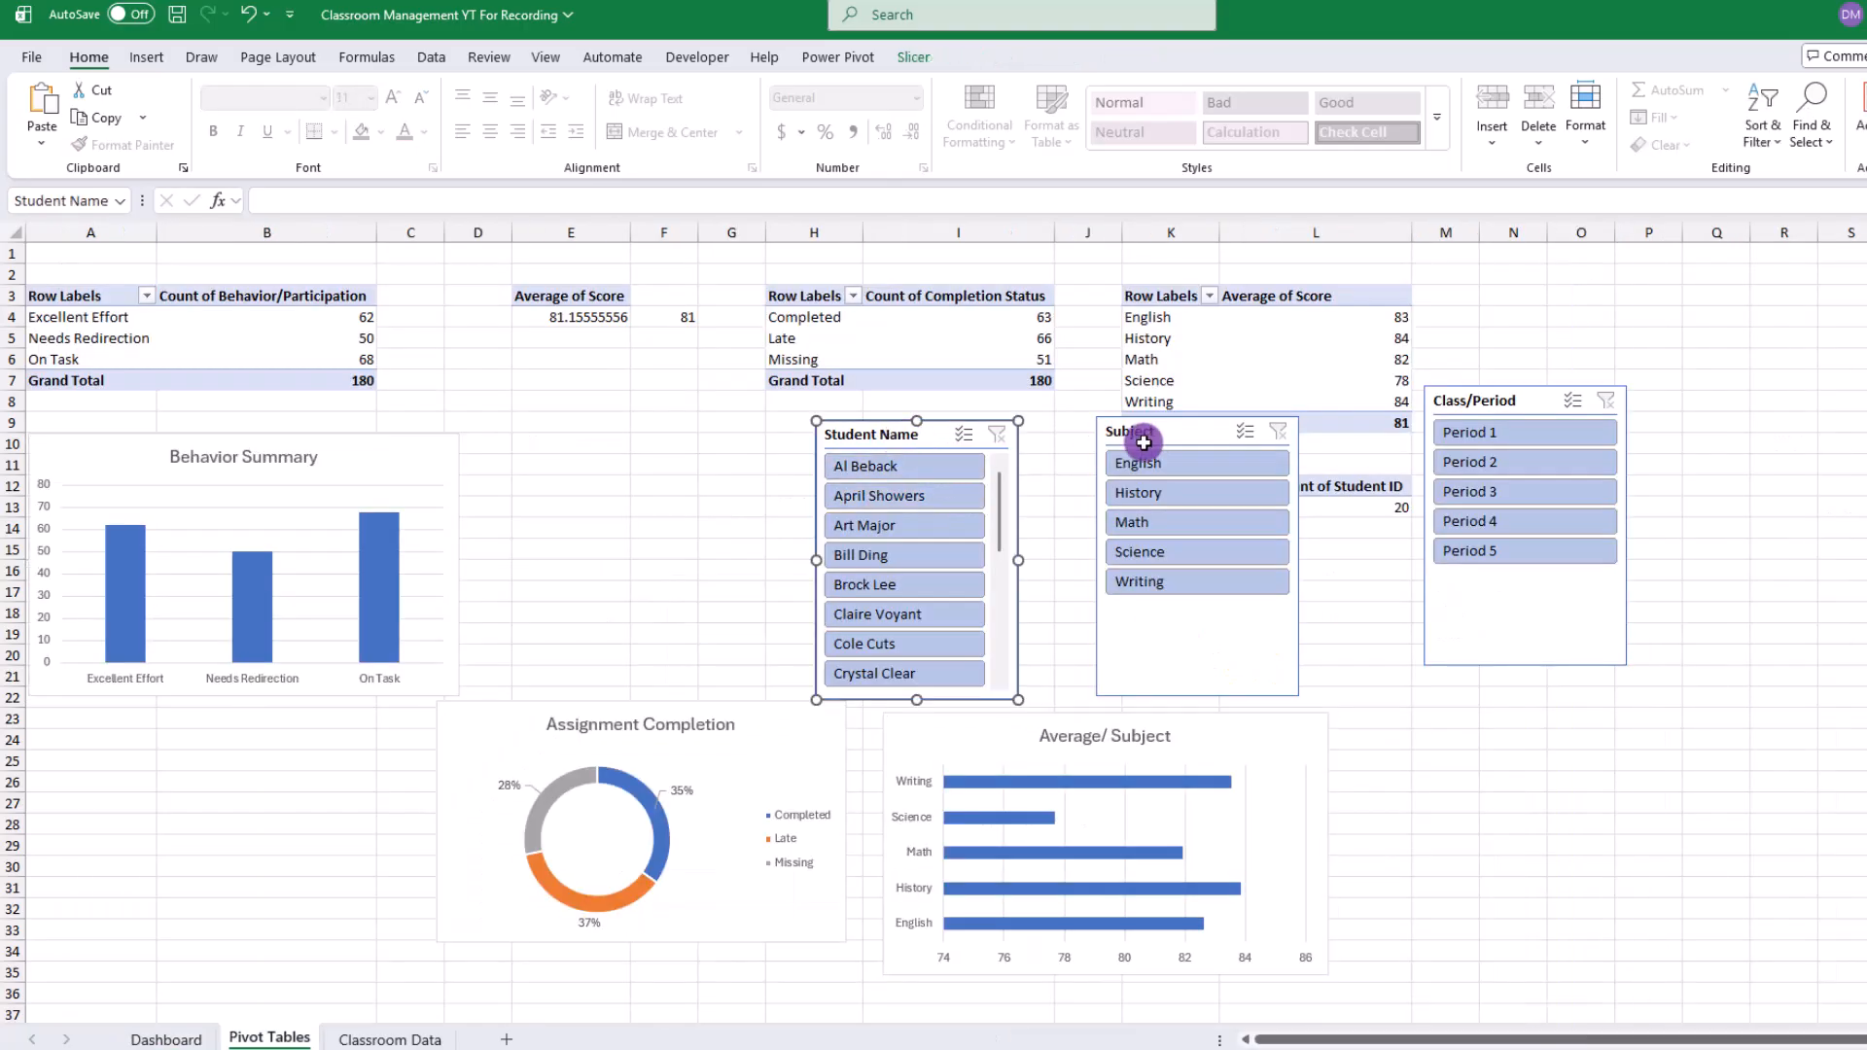
left_click(1154, 440, "ctrl")
left_click(1468, 401, "ctrl")
right_click(1469, 401)
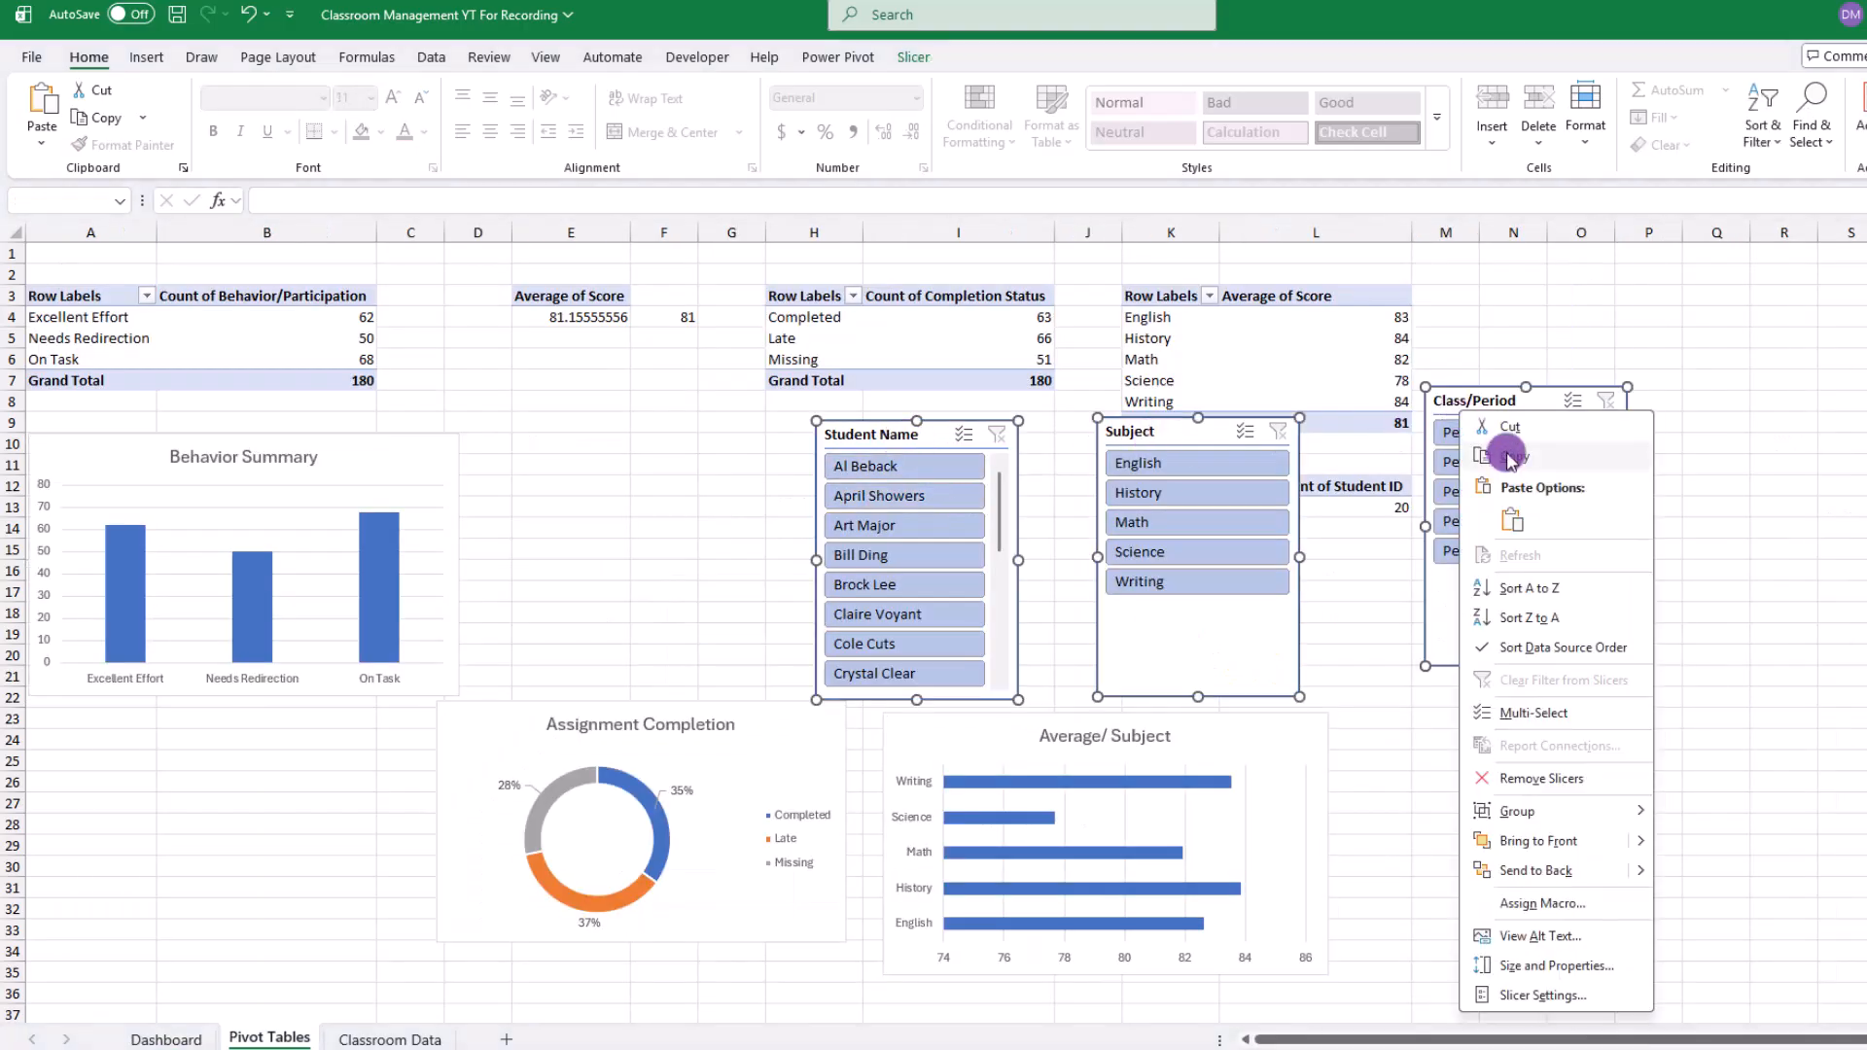
key("Escape")
left_click(166, 1040)
left_click(219, 419)
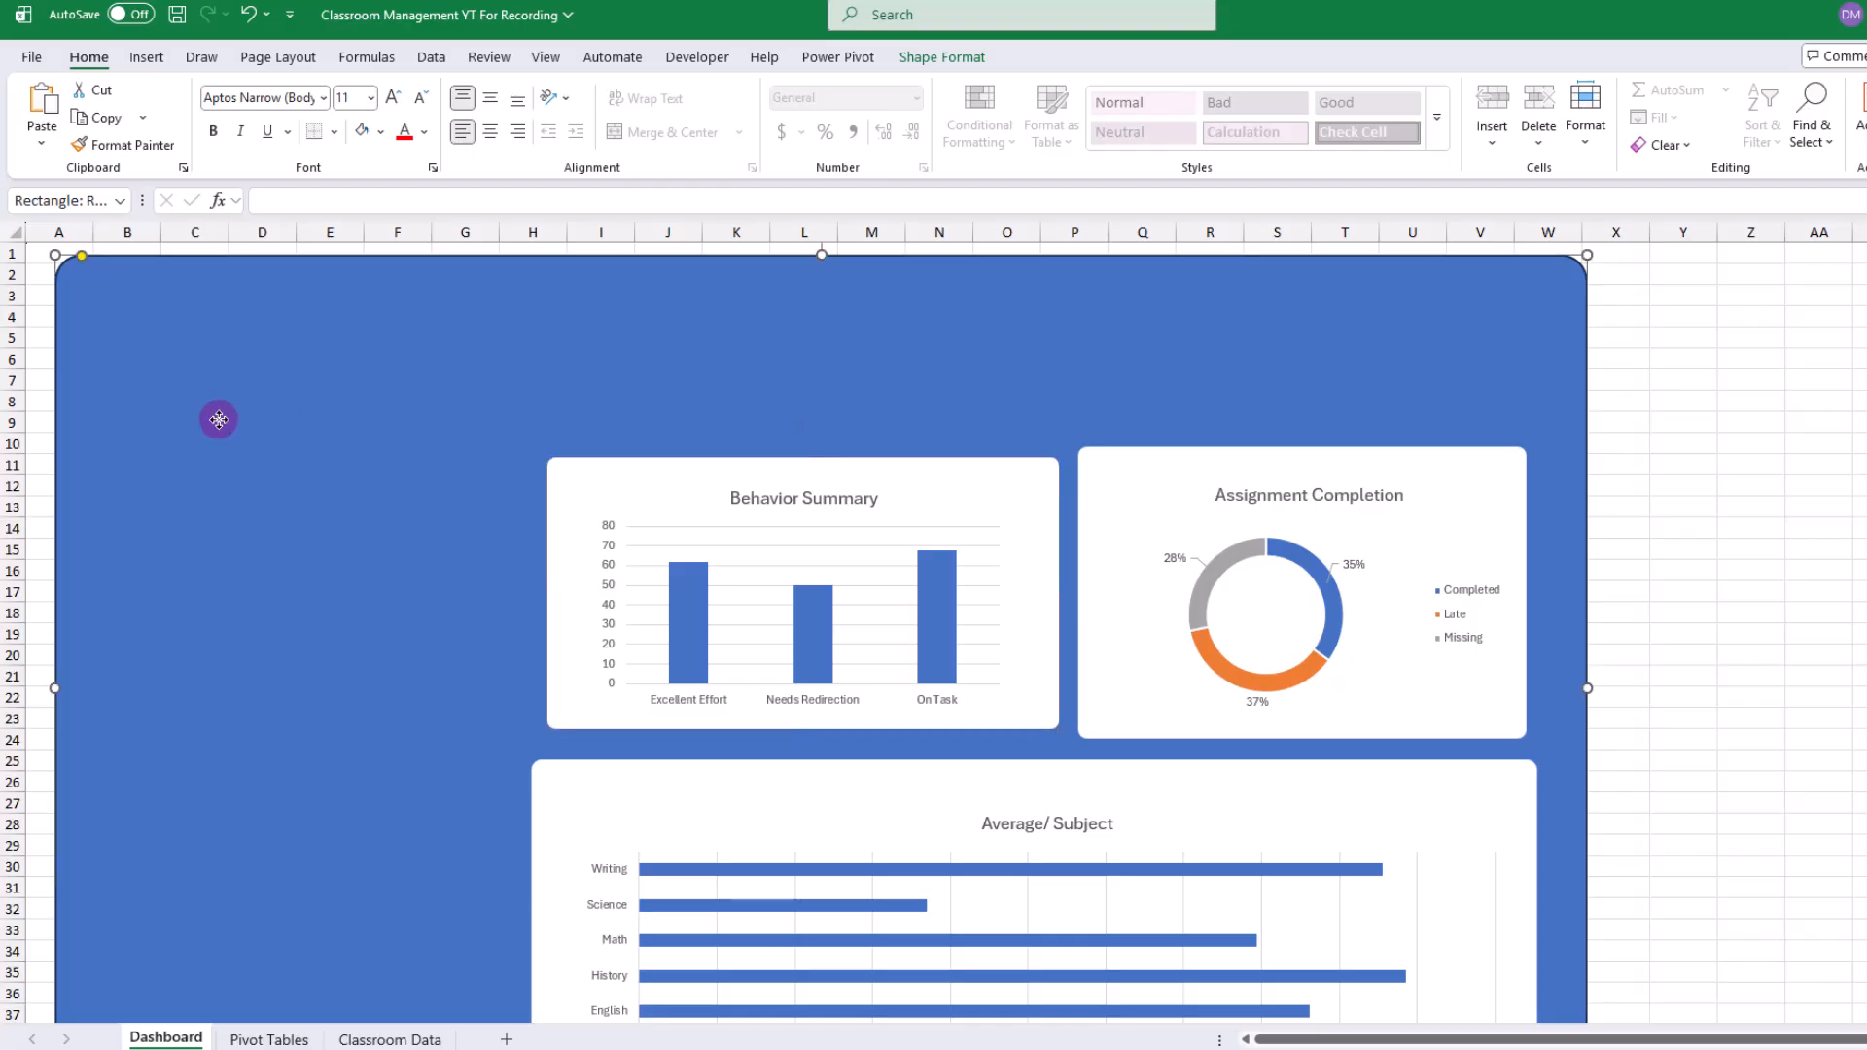
key("ctrl+v")
Step: Place shortened Subject and Class/Period slicers side by side left of the Behavior Summary chart, with Student Name below them
left_click_drag(131, 311, 180, 418)
left_click_drag(179, 413, 173, 744)
left_click_drag(443, 403, 143, 432)
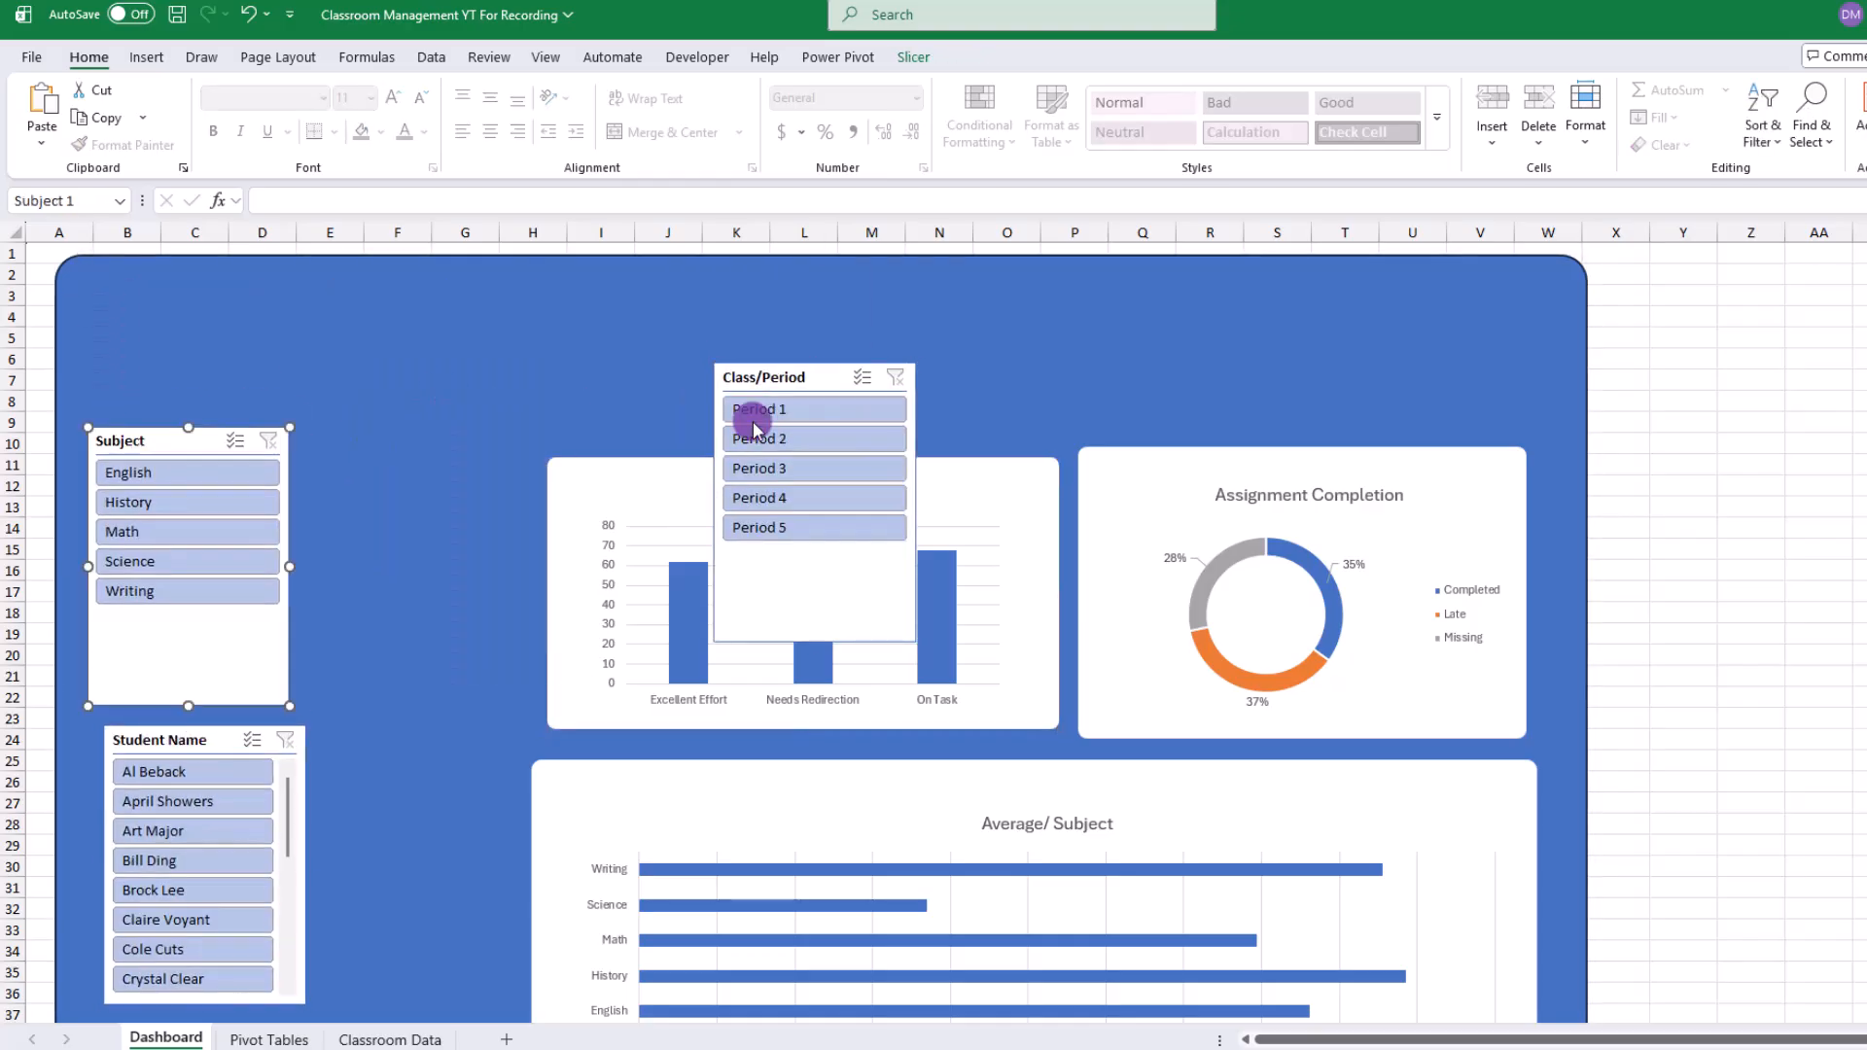
left_click_drag(797, 376, 408, 465)
left_click_drag(427, 729, 427, 661)
left_click_drag(431, 468, 428, 474)
scroll(194, 865, "down", 2)
left_click_drag(208, 633, 209, 664)
left_click_drag(188, 736, 194, 674)
scroll(194, 865, "up", 1)
scroll(408, 739, "down", 1)
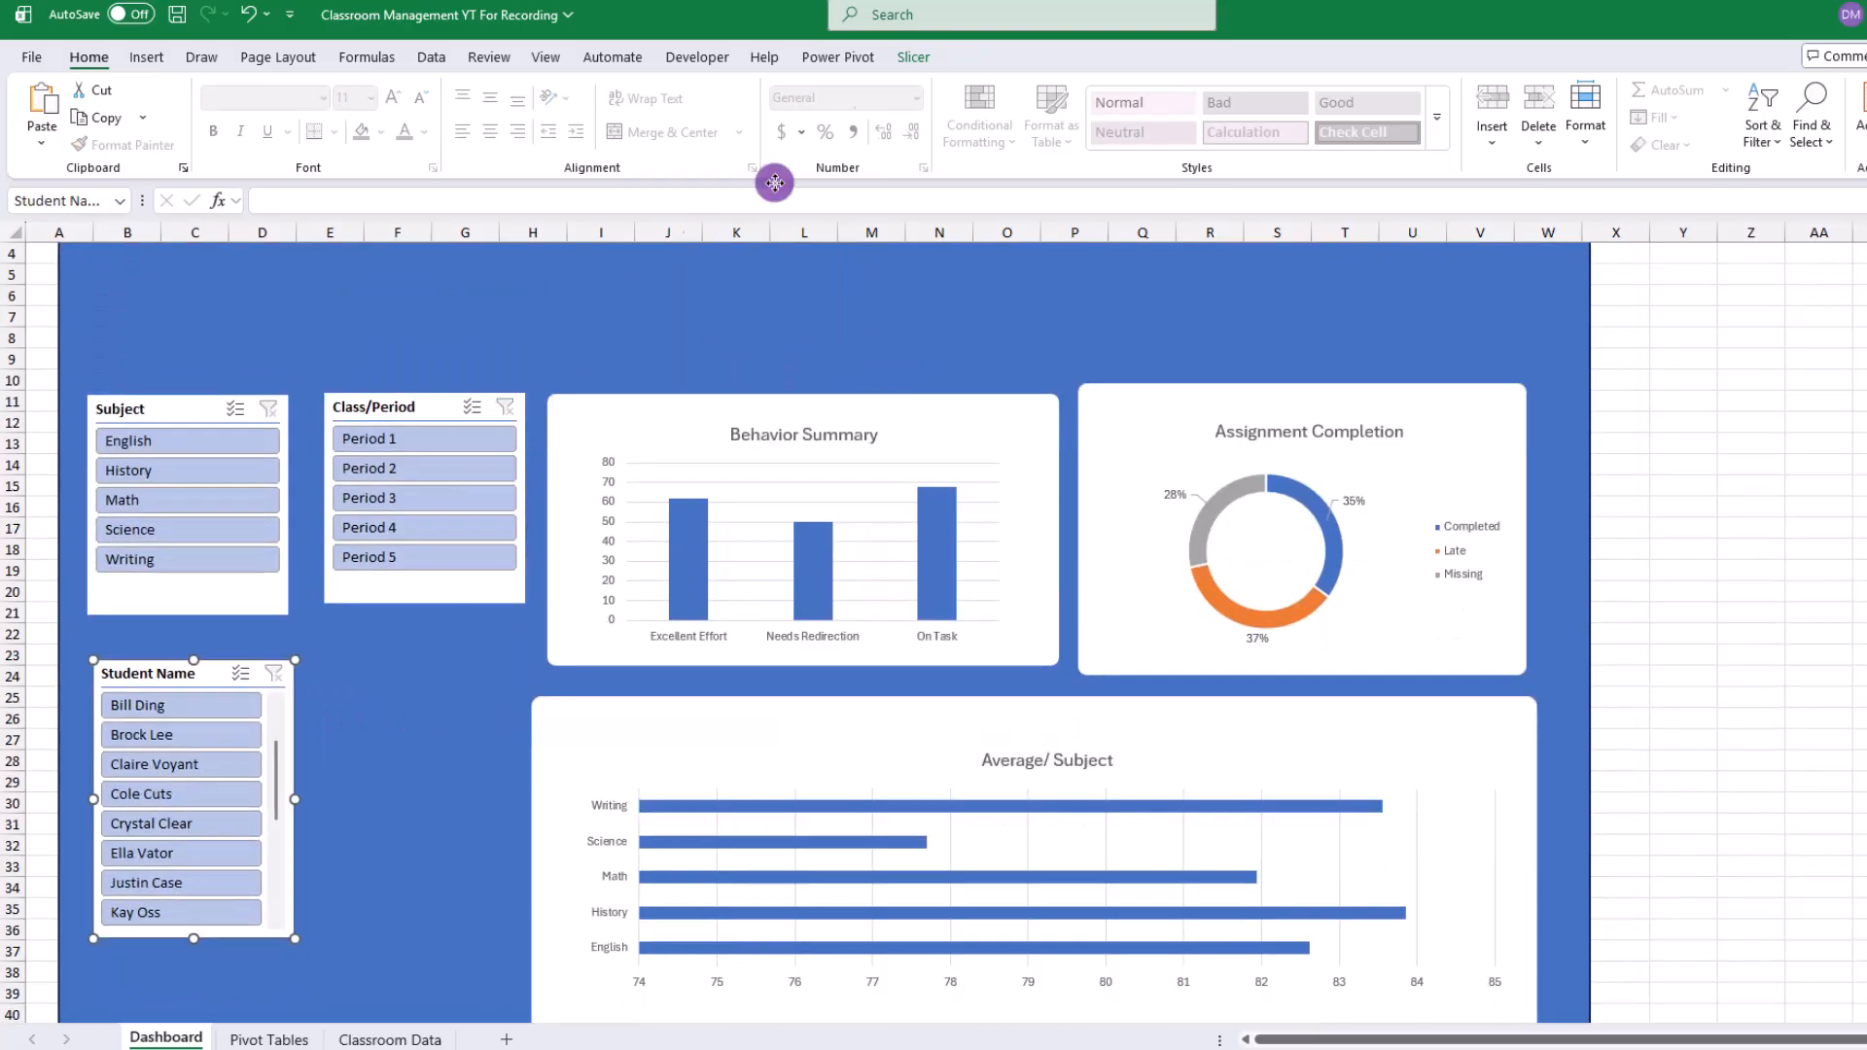
Step: Set the Student Name slicer to 2 columns and widen it to span beneath the Subject and Class/Period slicers
left_click(919, 60)
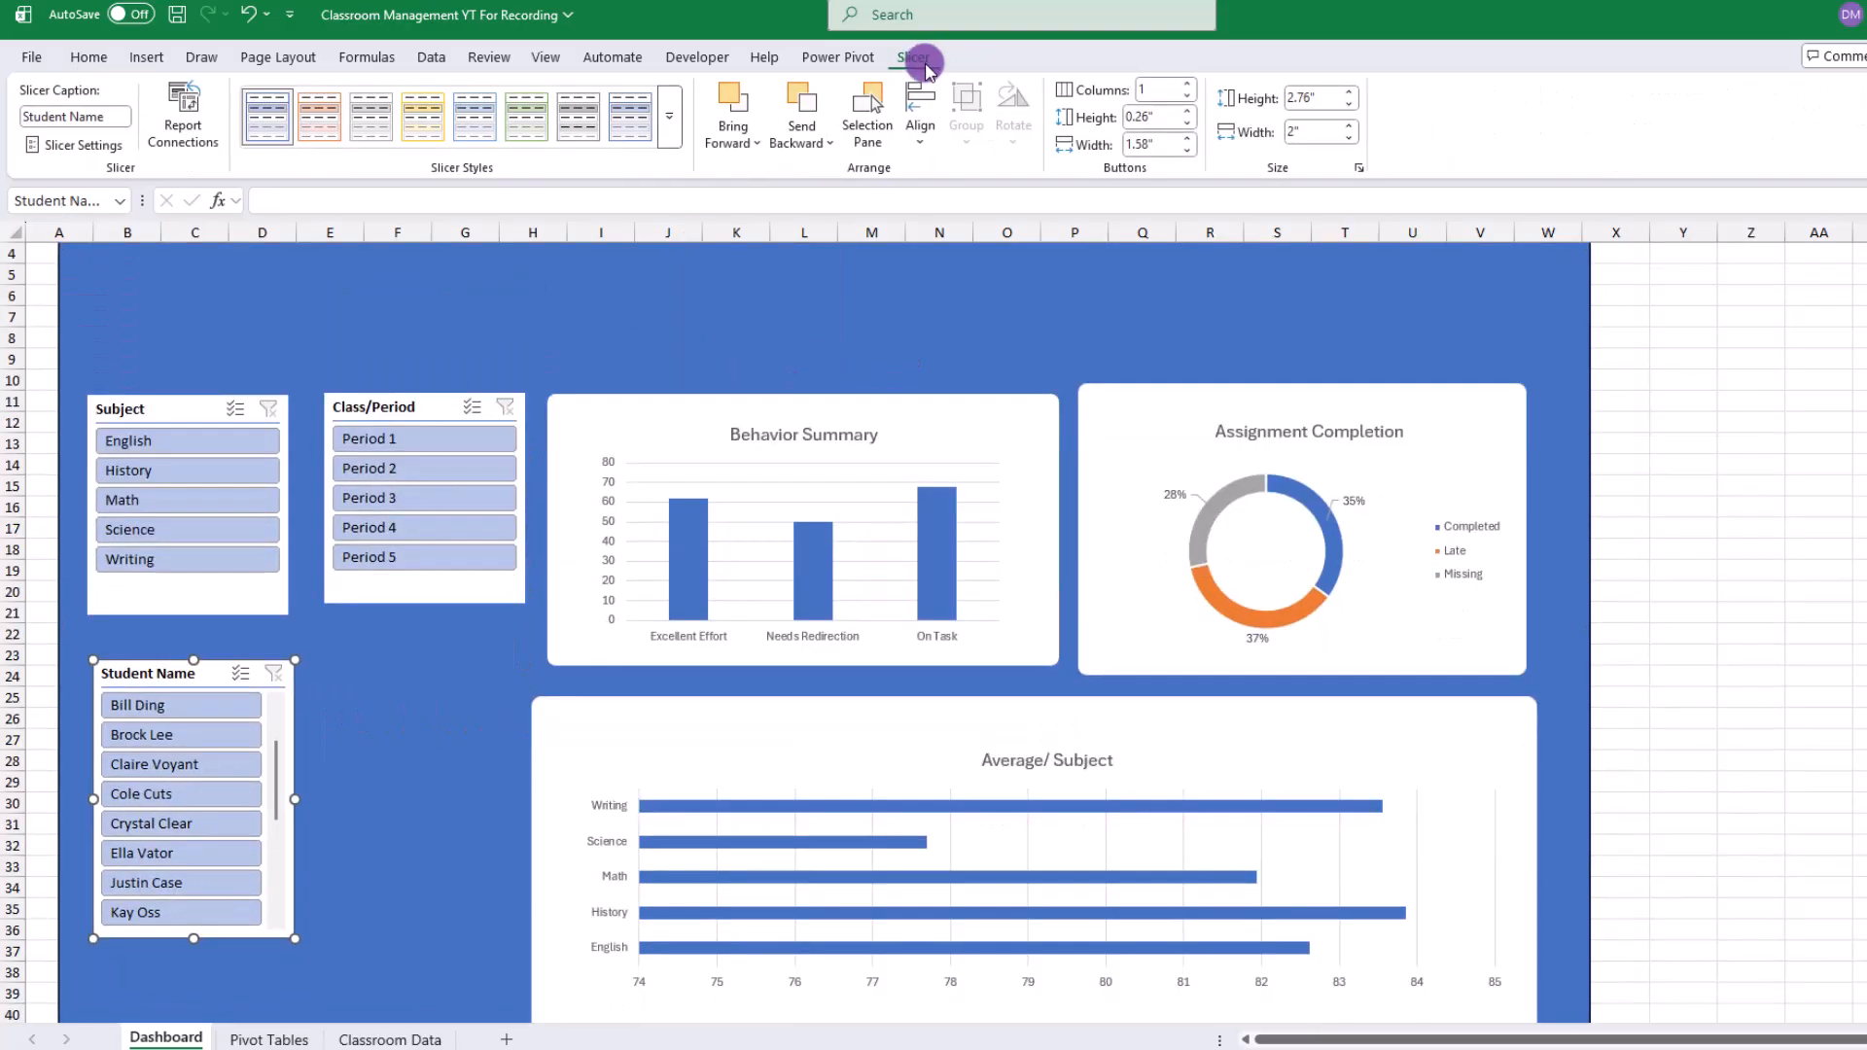
left_click(1188, 85)
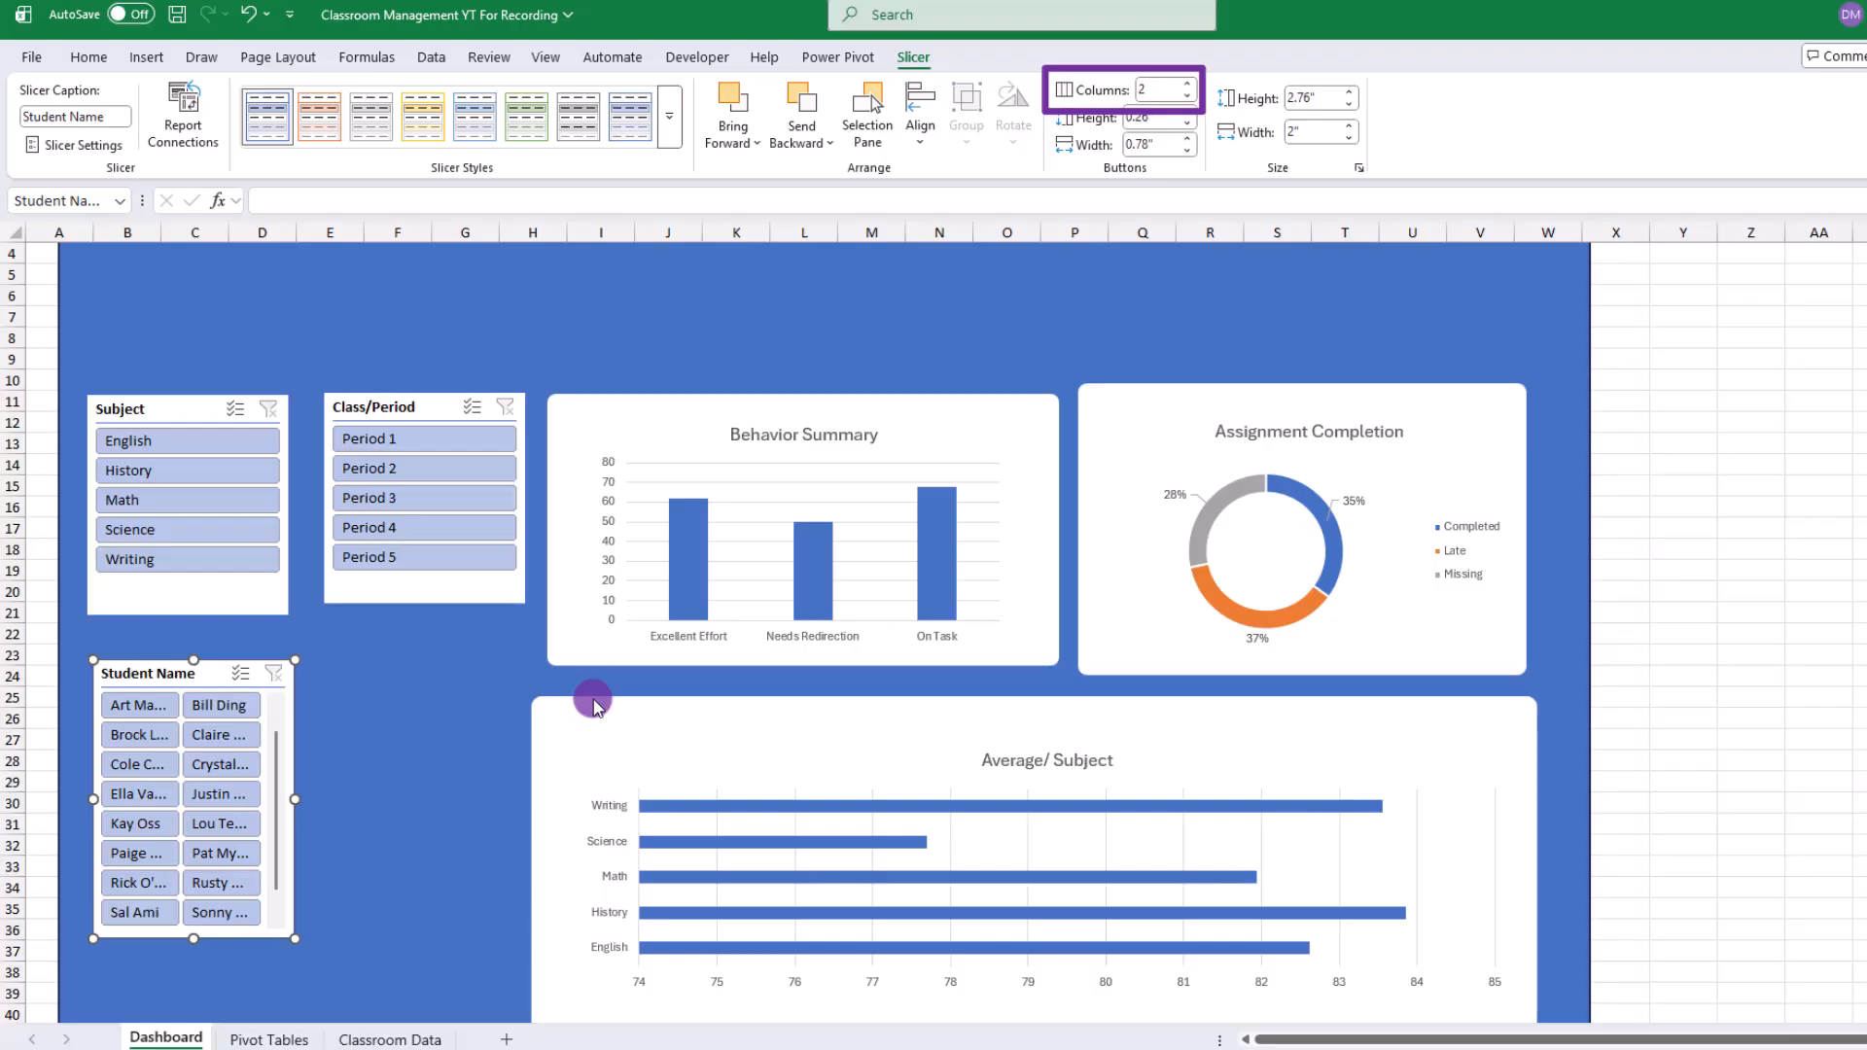
left_click(348, 831)
left_click(289, 803)
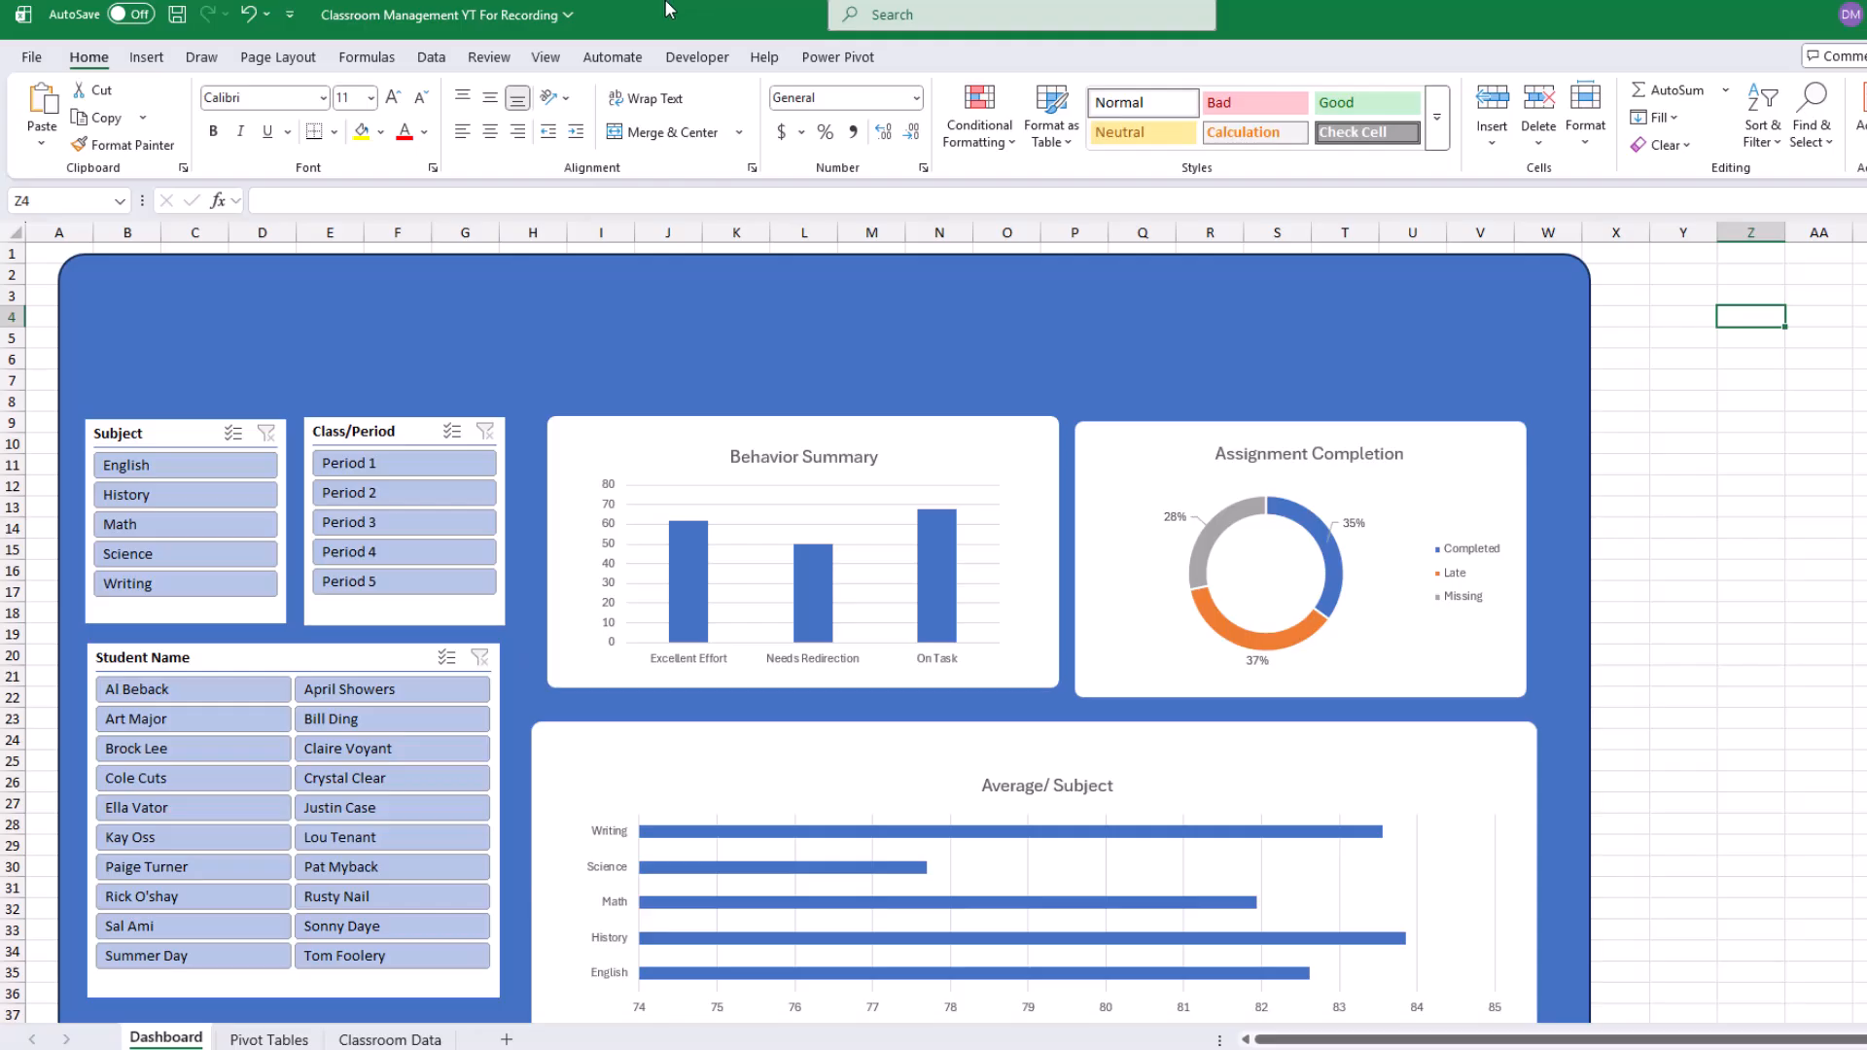
Step: Draw a rounded rectangle about 0.77 by 2.88 inches above the Behavior Summary chart, styled green with no outline
left_click(147, 56)
left_click(359, 109)
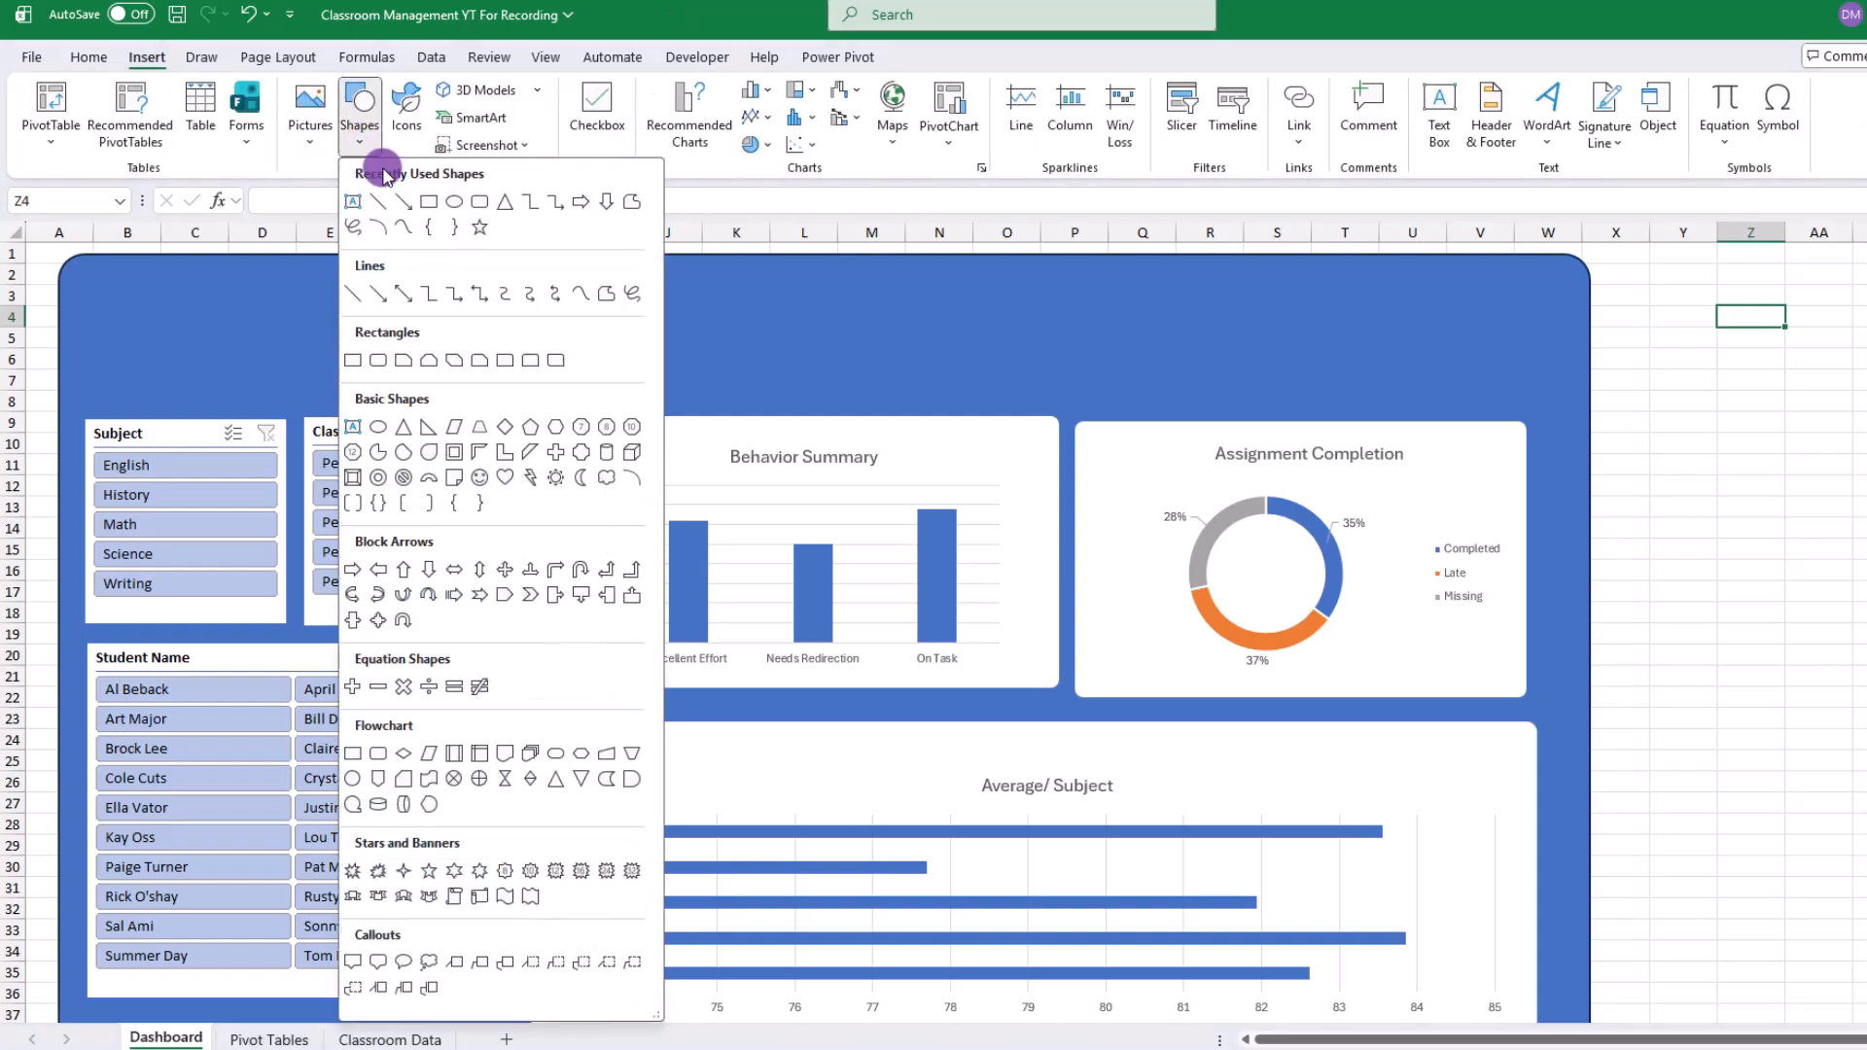
left_click(476, 205)
mouse_move(588, 299)
left_mouse_down()
mouse_move(654, 347)
mouse_move(880, 379)
mouse_move(862, 320)
left_mouse_up()
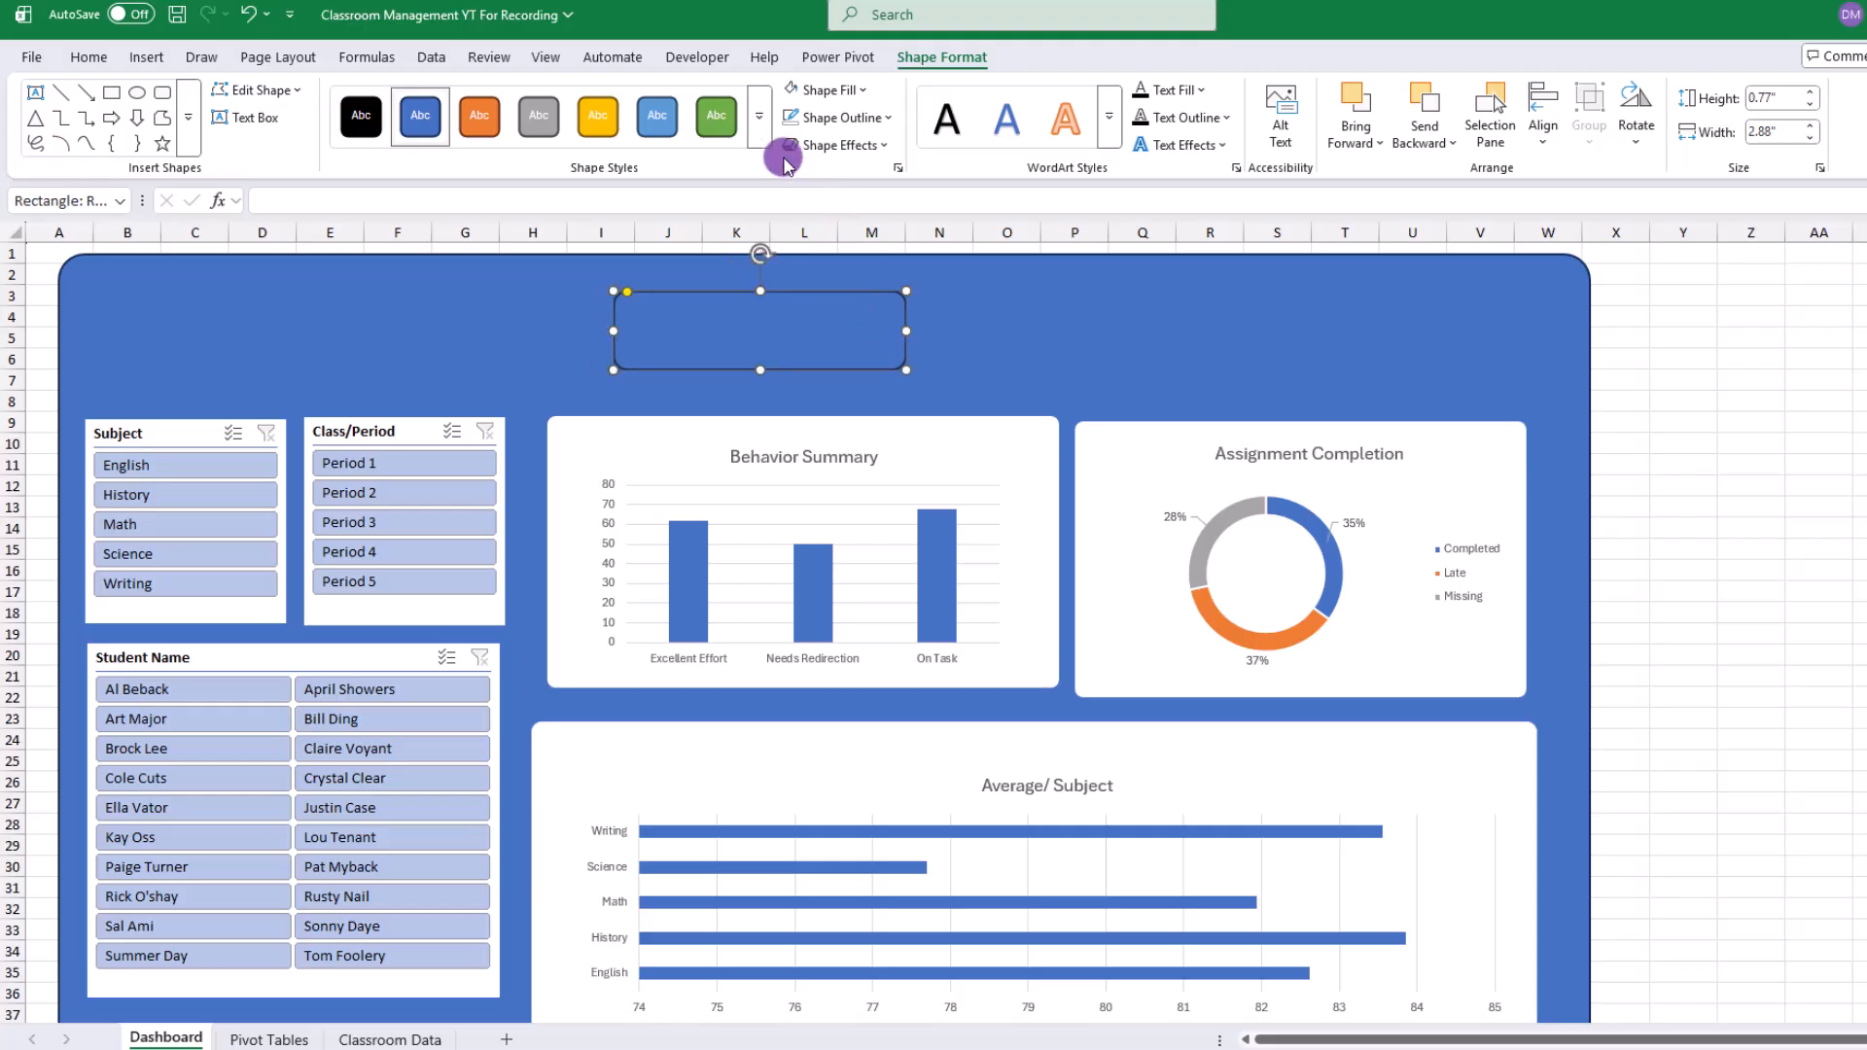
left_click(721, 119)
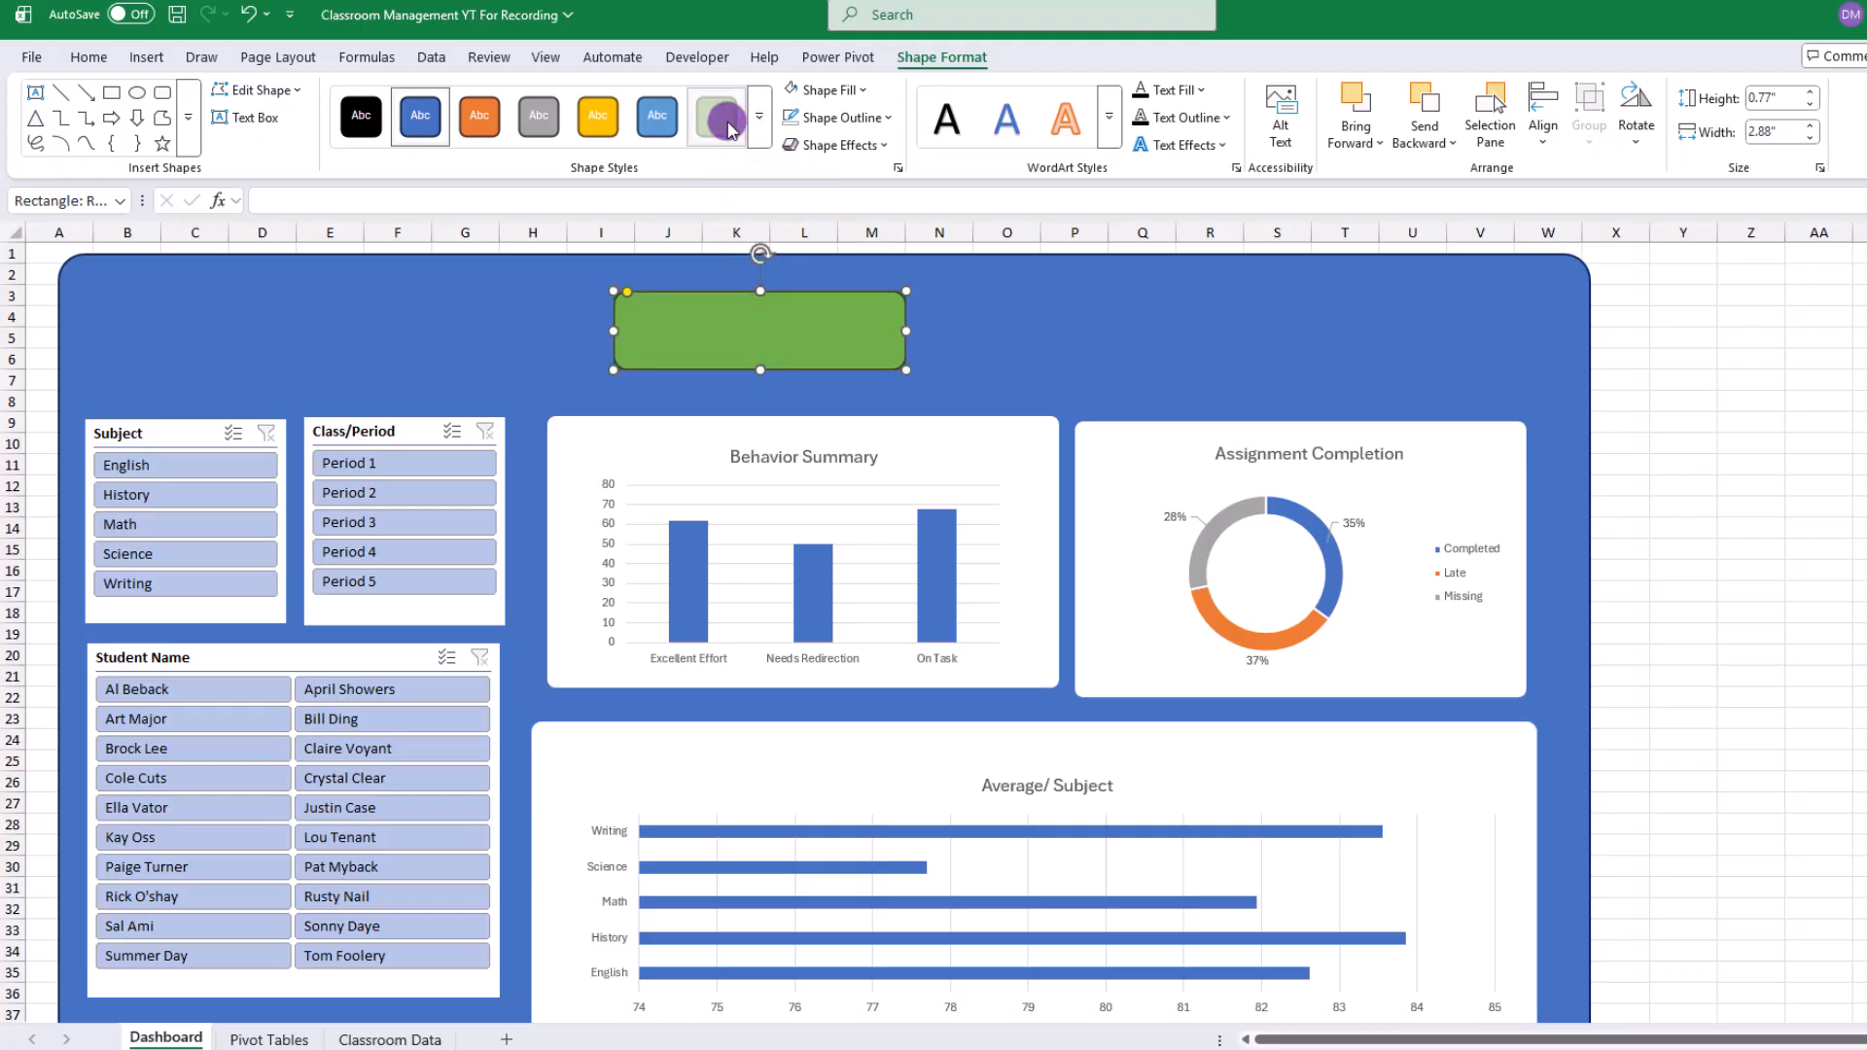
left_click(874, 118)
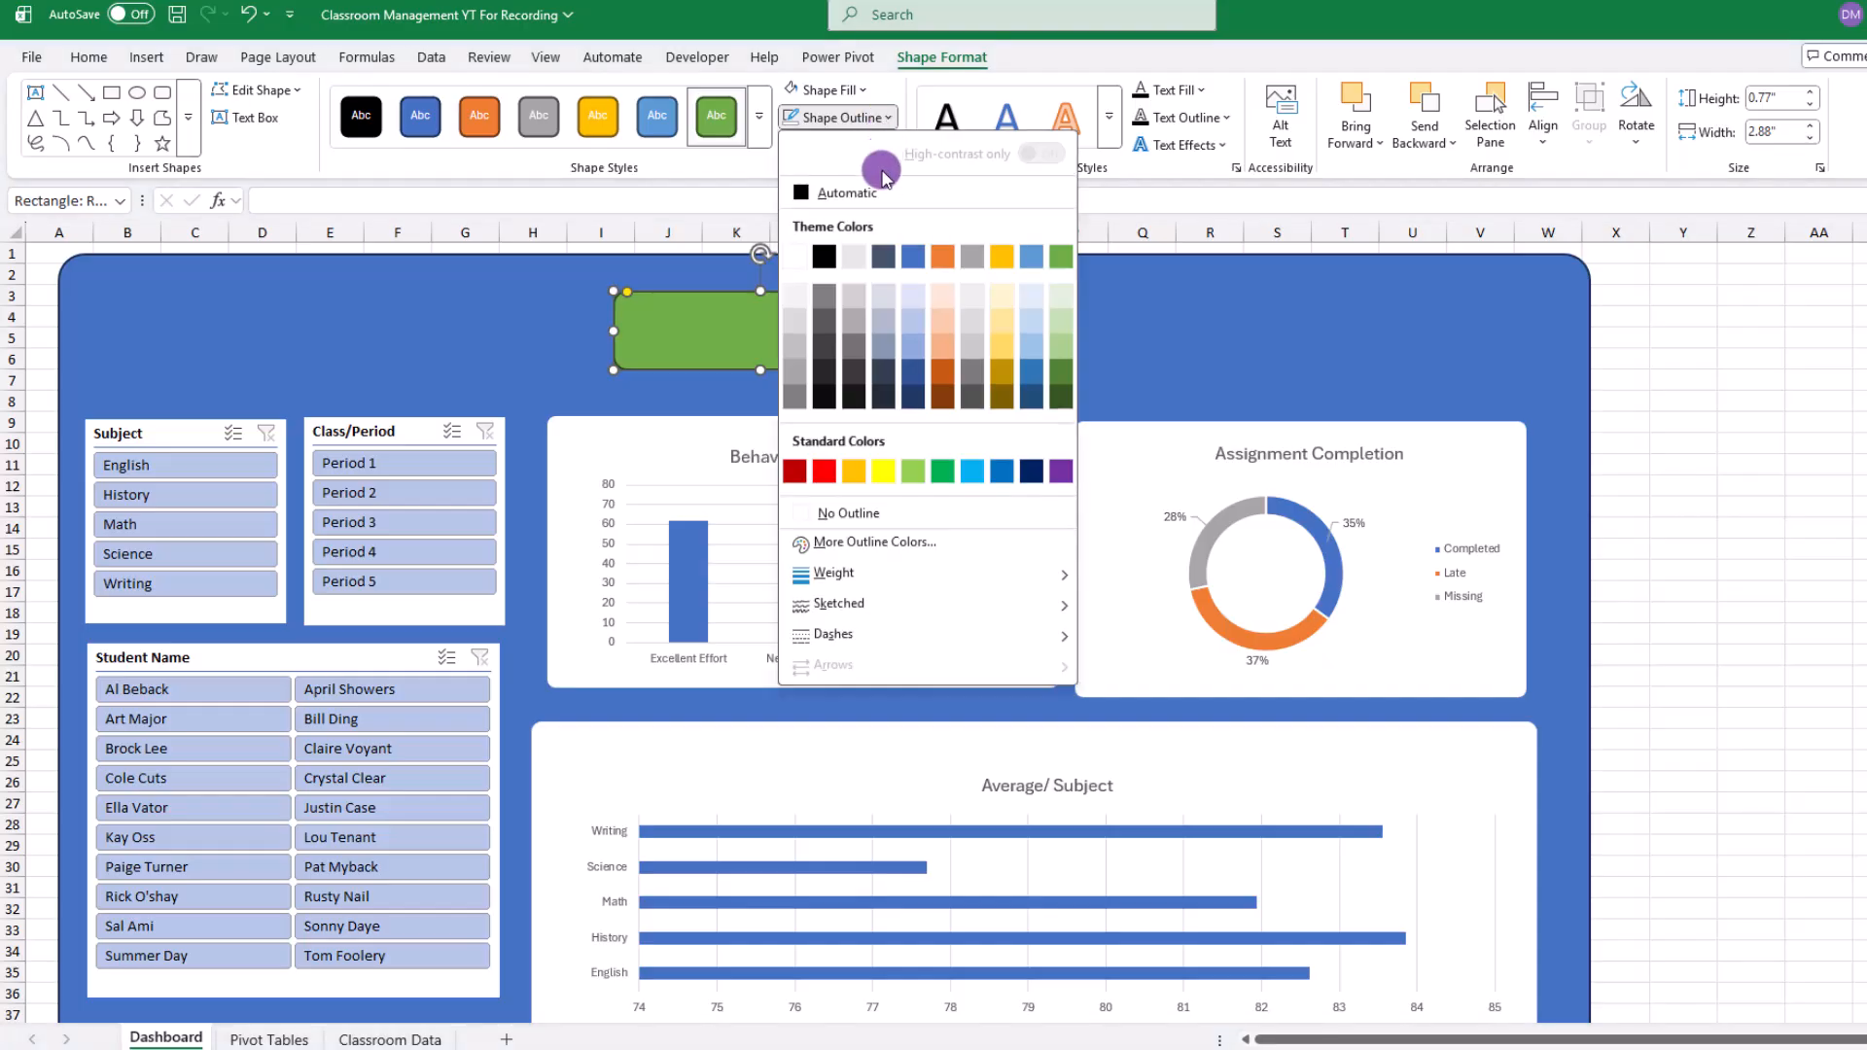
left_click(807, 513)
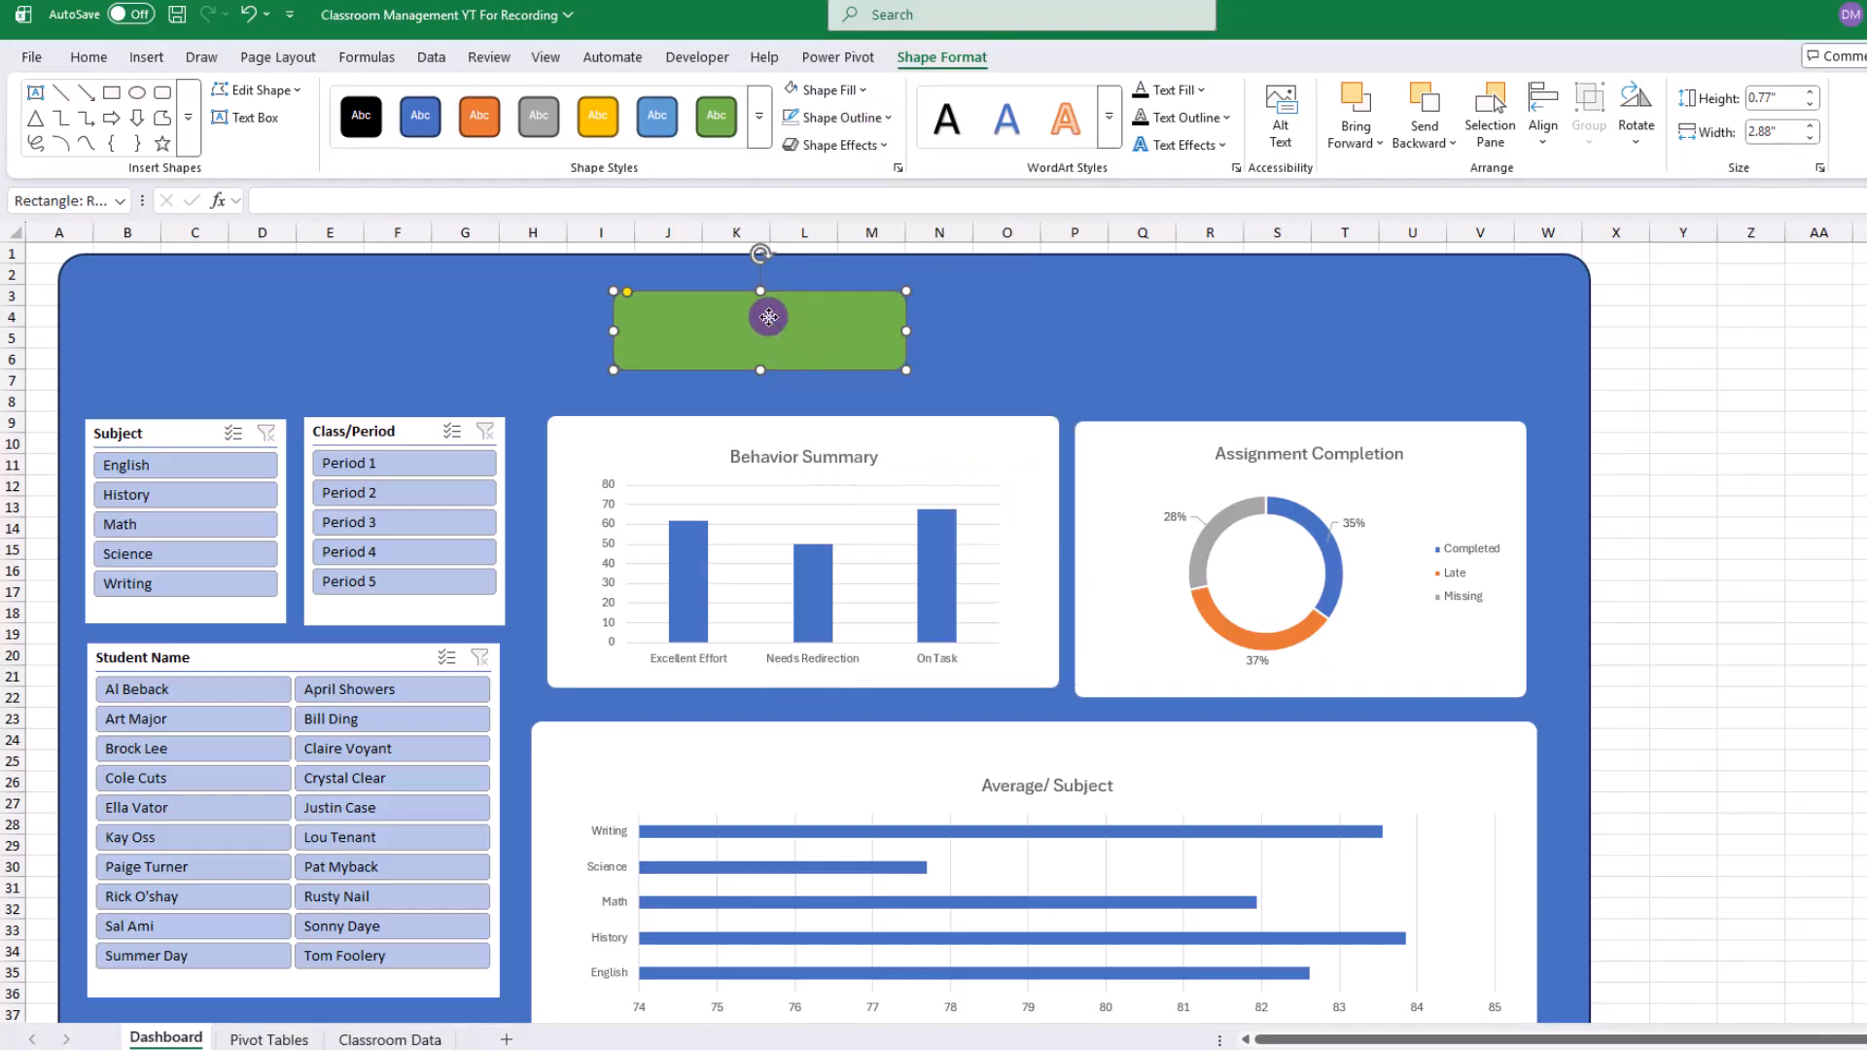
Step: Duplicate the green rounded rectangle, resize the copy to about 0.84 by 2.52 inches and lay it over the original
key("ctrl+d")
left_click_drag(760, 369, 777, 339)
left_click_drag(923, 343, 886, 341)
left_click_drag(829, 339, 832, 332)
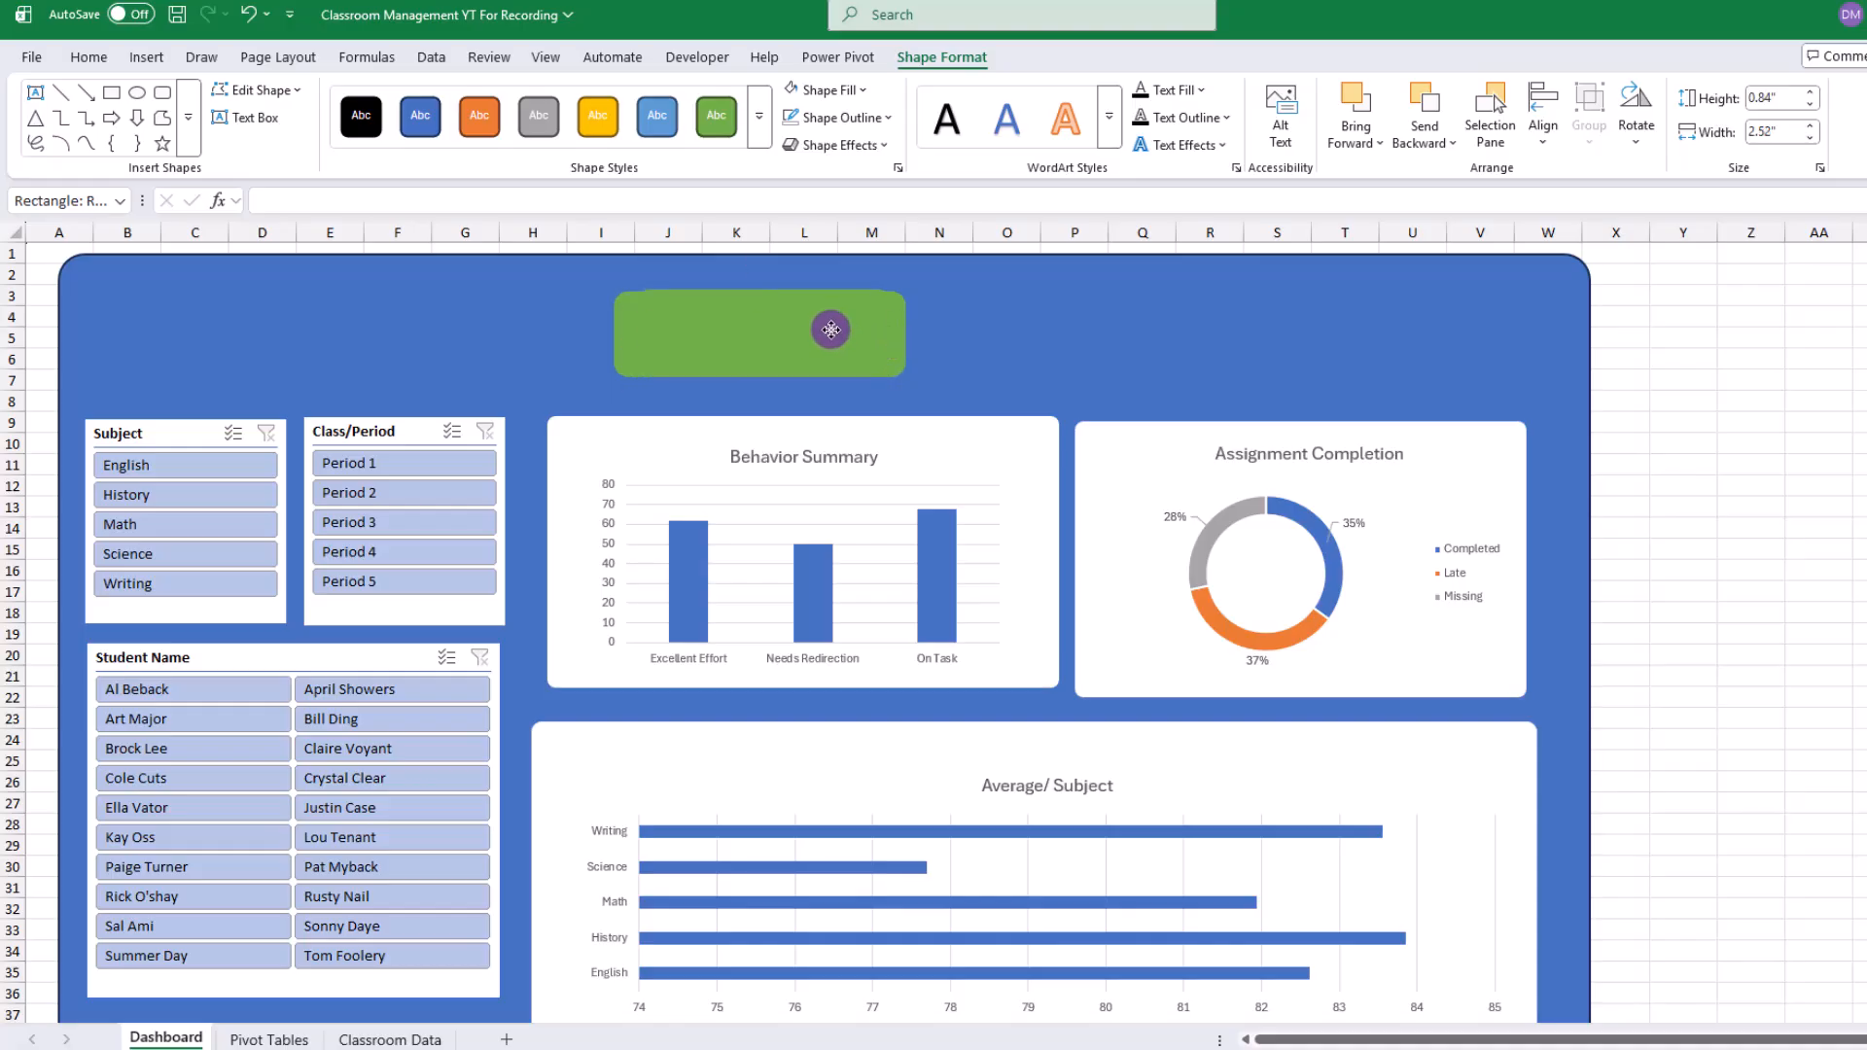
Step: Fill the upper rounded rectangle white and place a text box reading "Class Average" on it
left_click(836, 89)
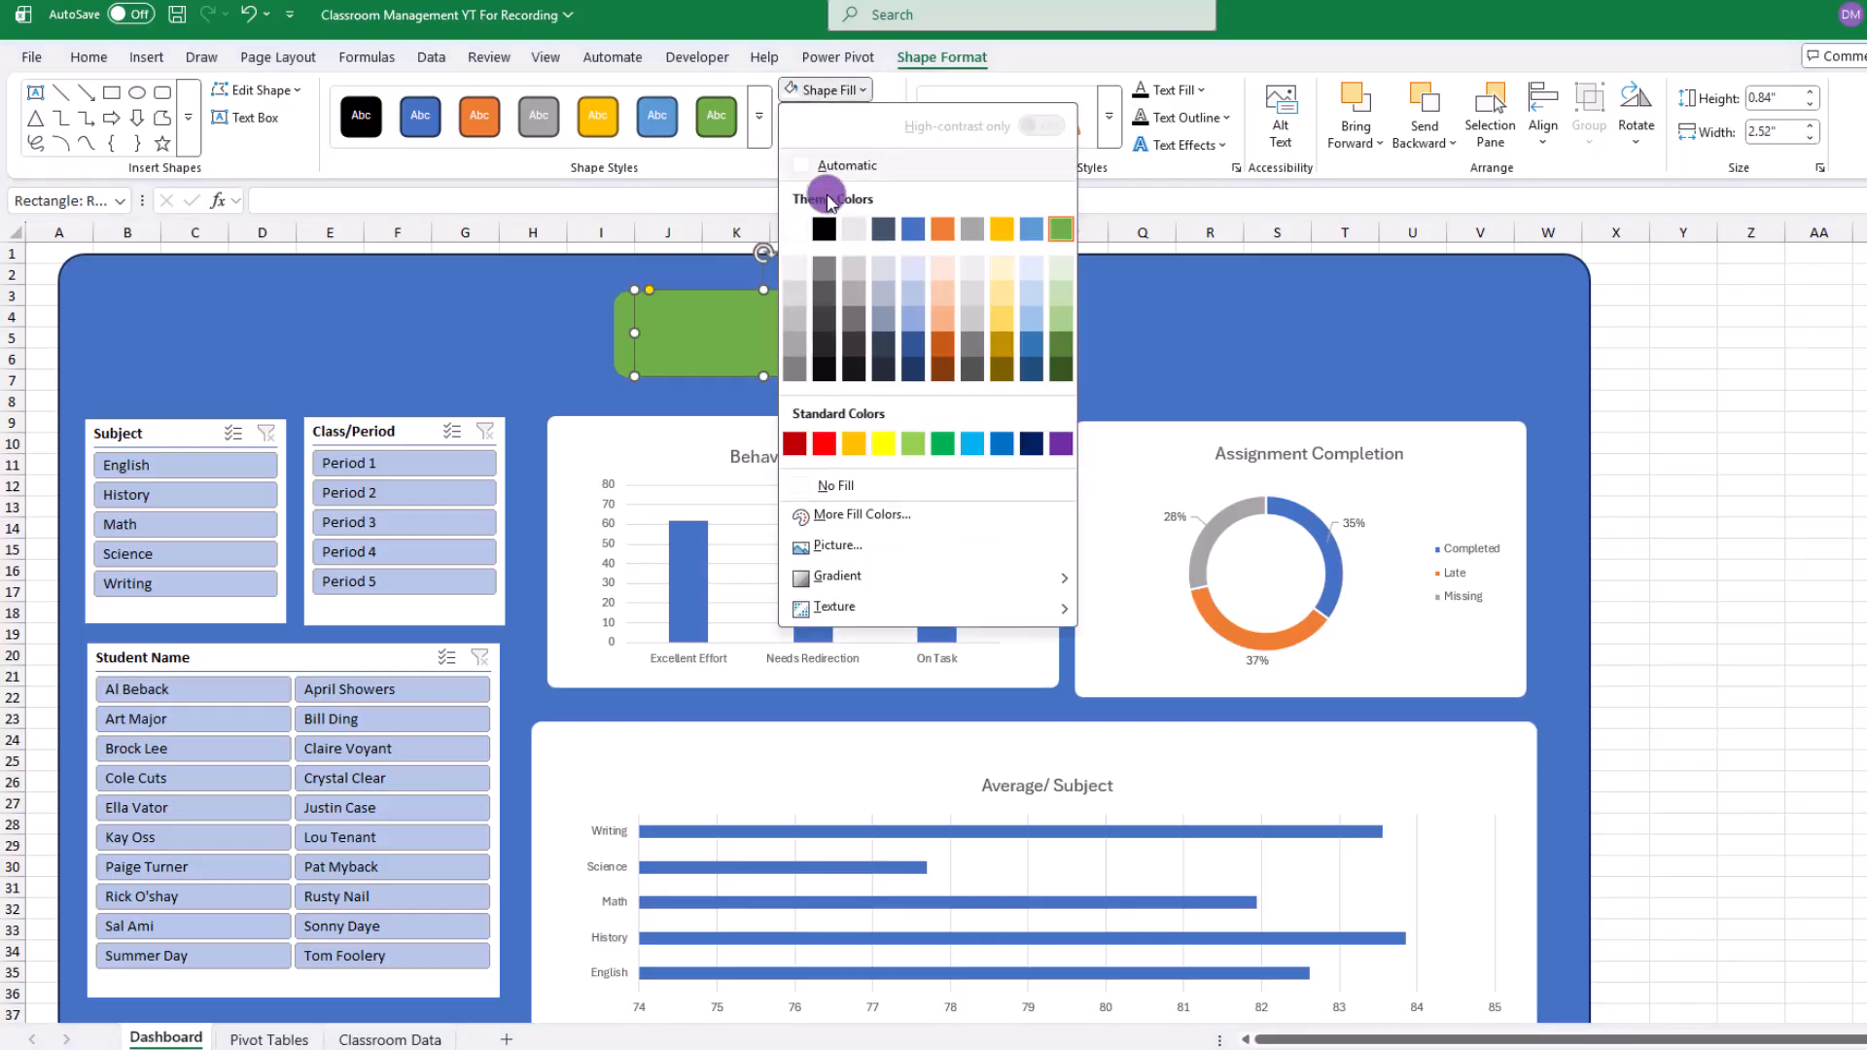
left_click(794, 229)
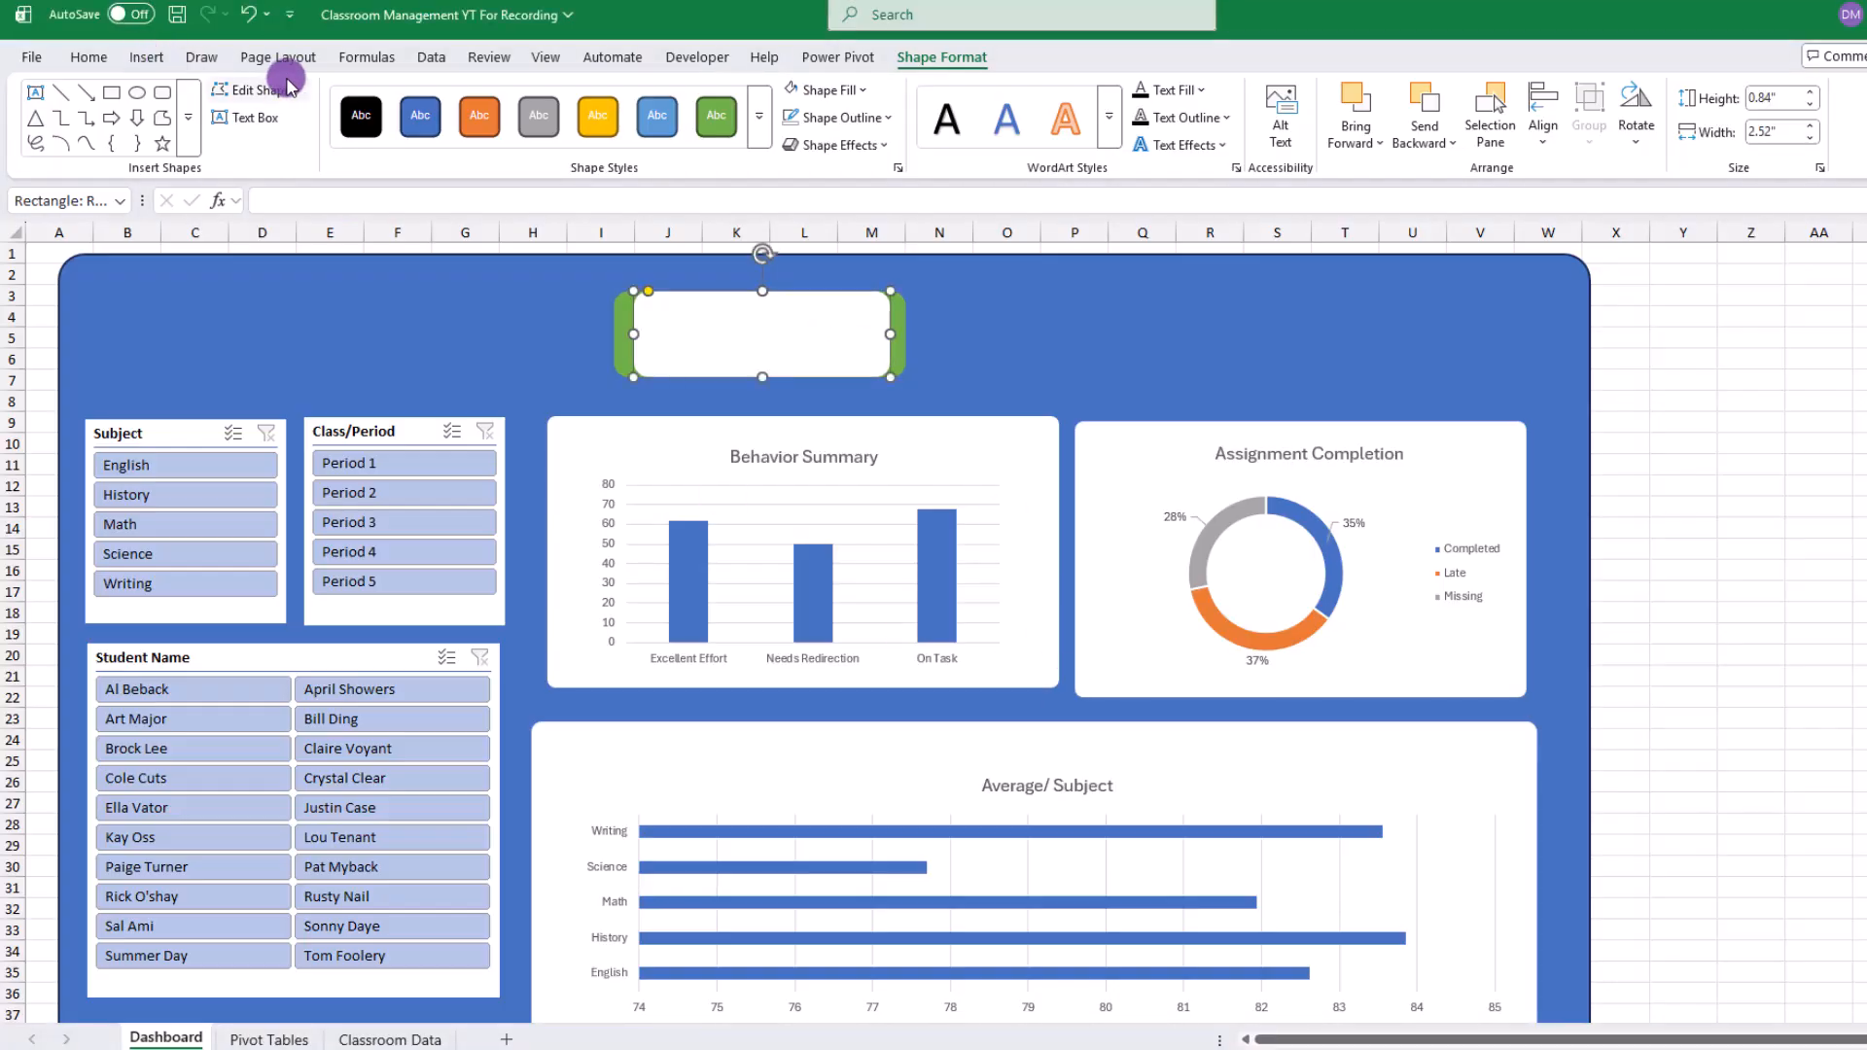
left_click(148, 60)
left_click(1430, 129)
left_click_drag(679, 304, 839, 339)
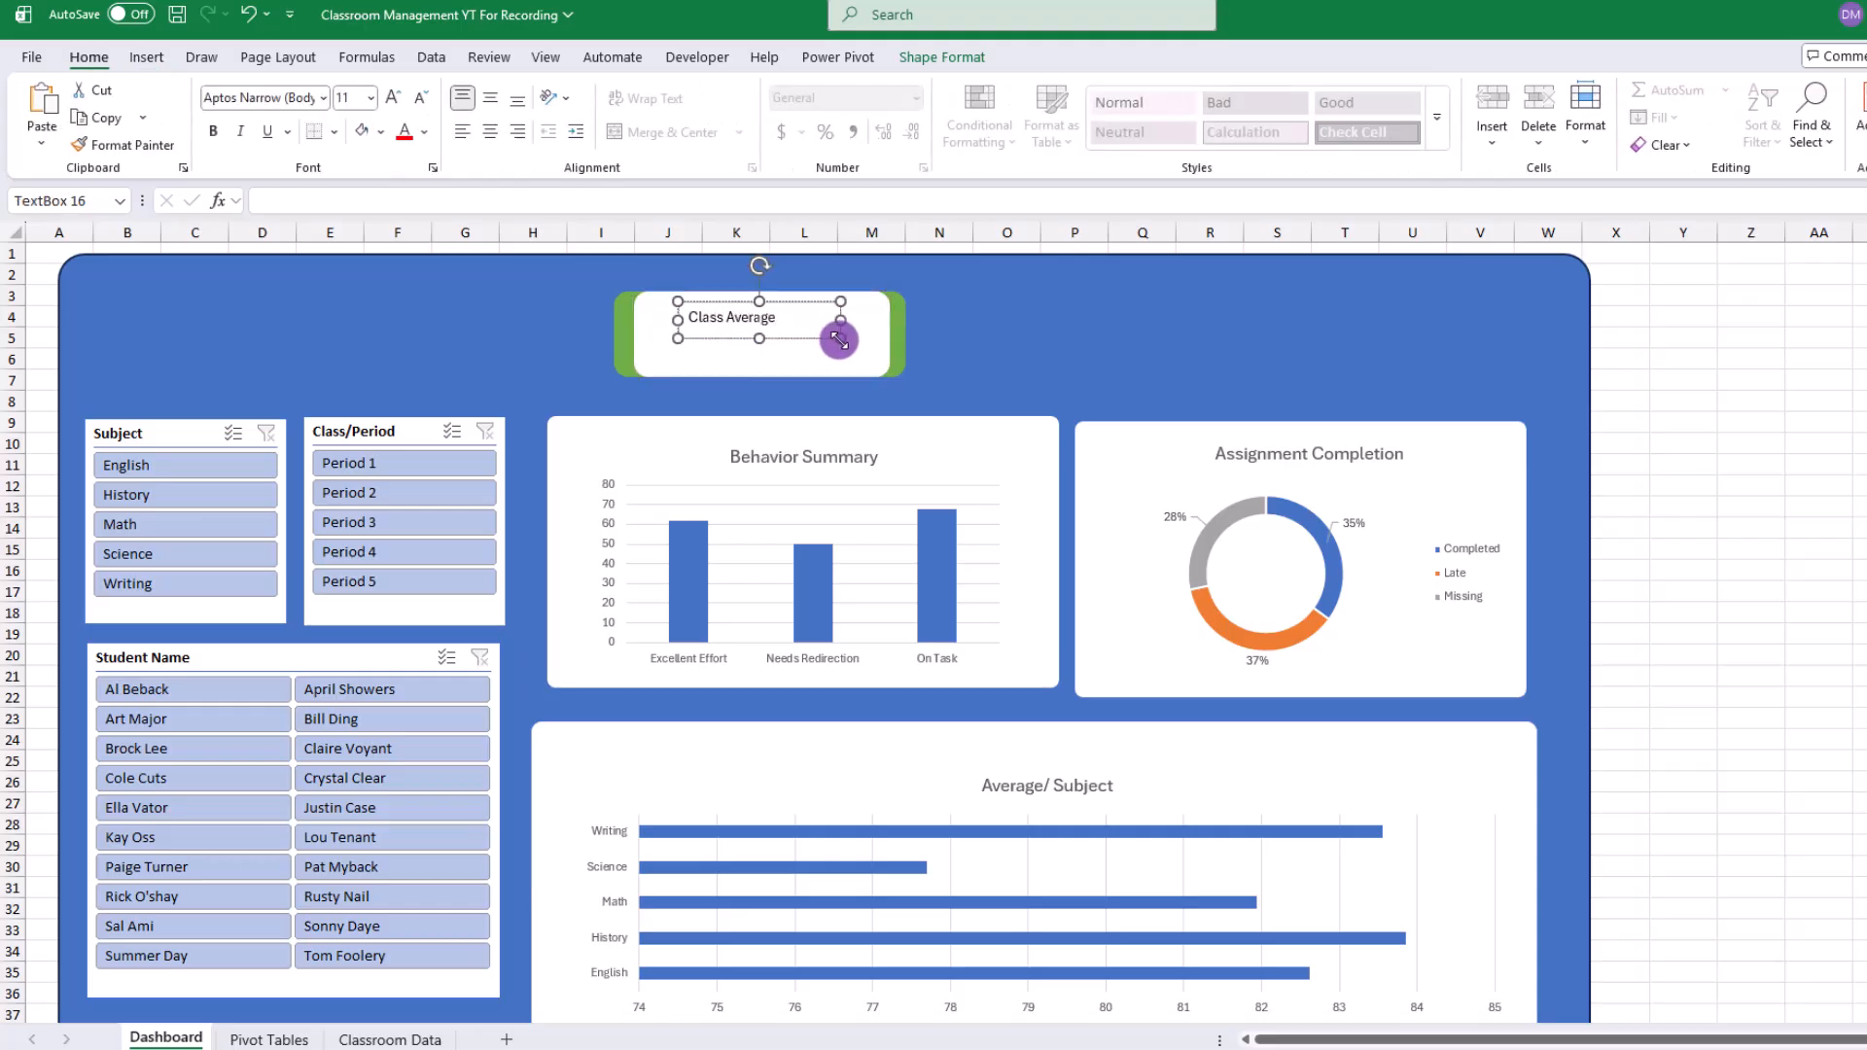
Step: Remove the outline of the Class Average text box and make its text bold at 16 pt
left_click(941, 56)
left_click(842, 117)
left_click(834, 516)
left_click_drag(690, 318, 798, 319)
left_click(89, 59)
left_click(215, 132)
left_click(370, 98)
left_click(360, 301)
Step: Duplicate the Class Average text box, place the copy just beneath it and clear the copy's text
left_click(807, 301)
key("ctrl+d")
mouse_move(832, 330)
left_mouse_down()
mouse_move(790, 367)
mouse_move(820, 352)
left_mouse_up()
key("BackSpace")
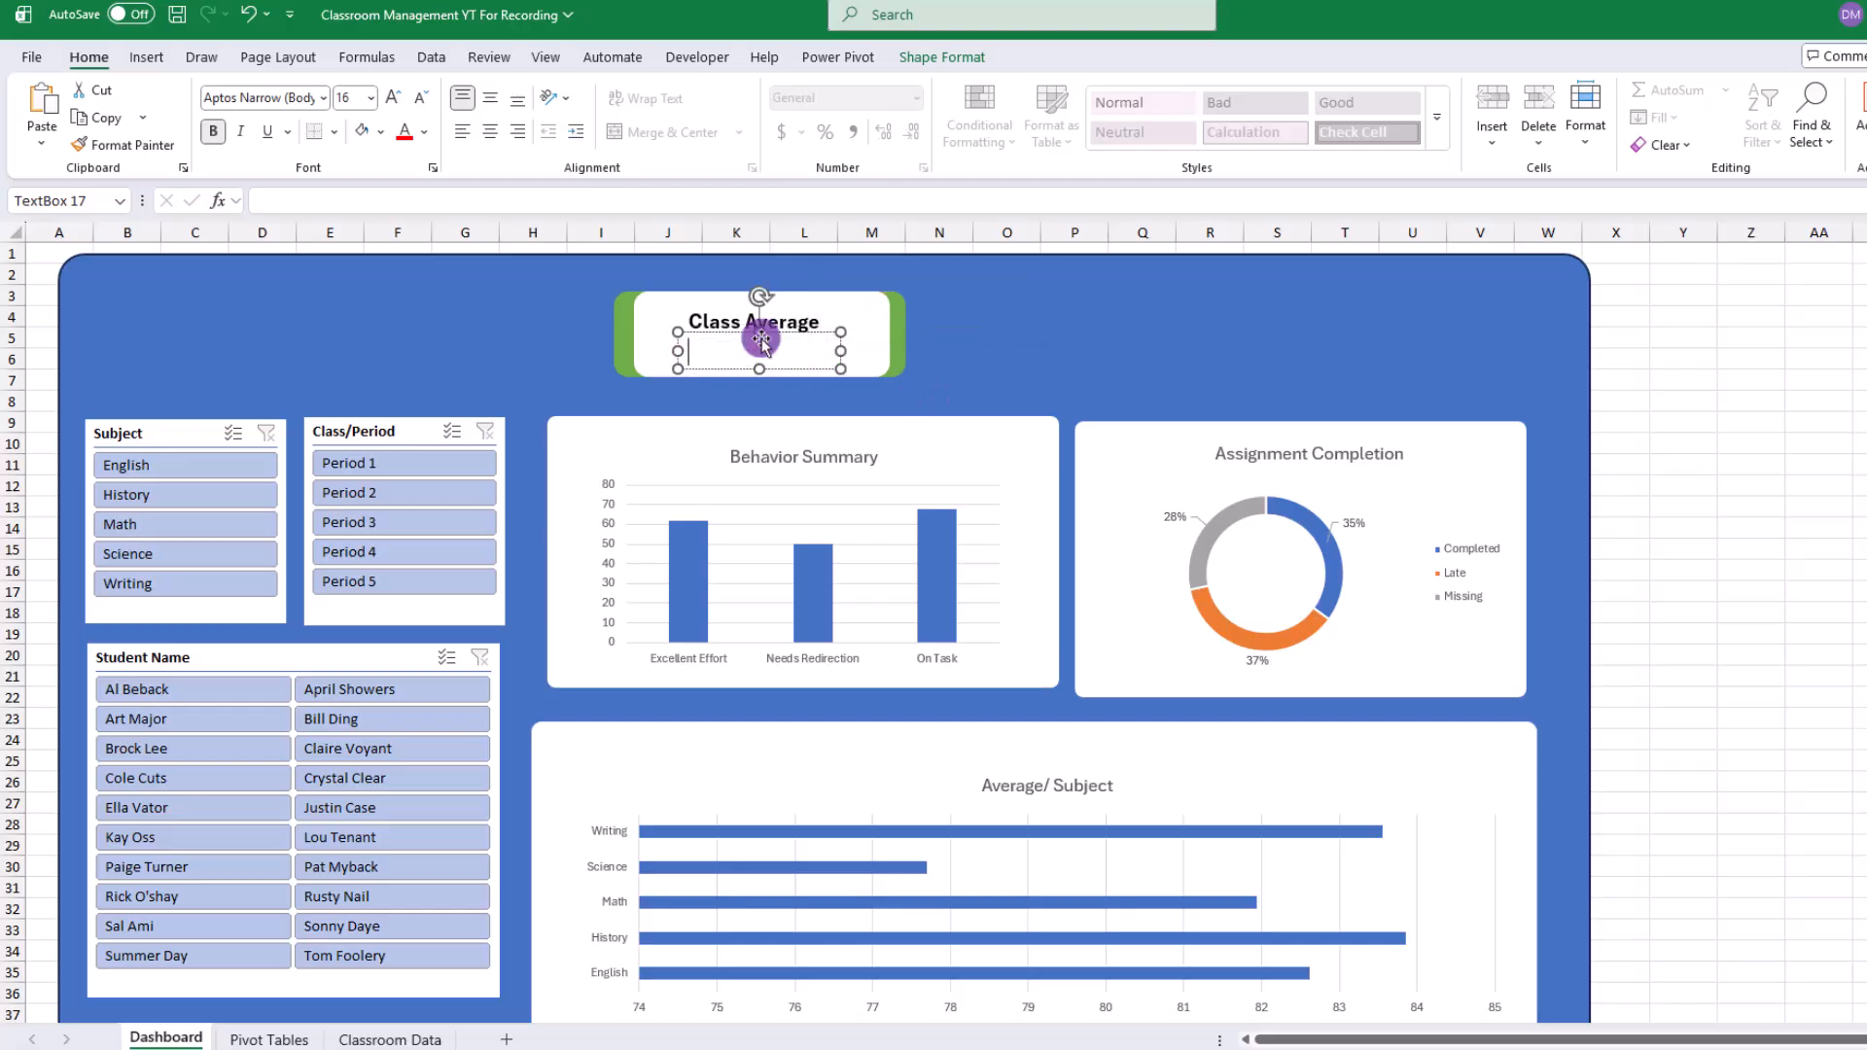
Step: Link the empty text box under Class Average to cell F4 of the Pivot Tables sheet
left_click(314, 201)
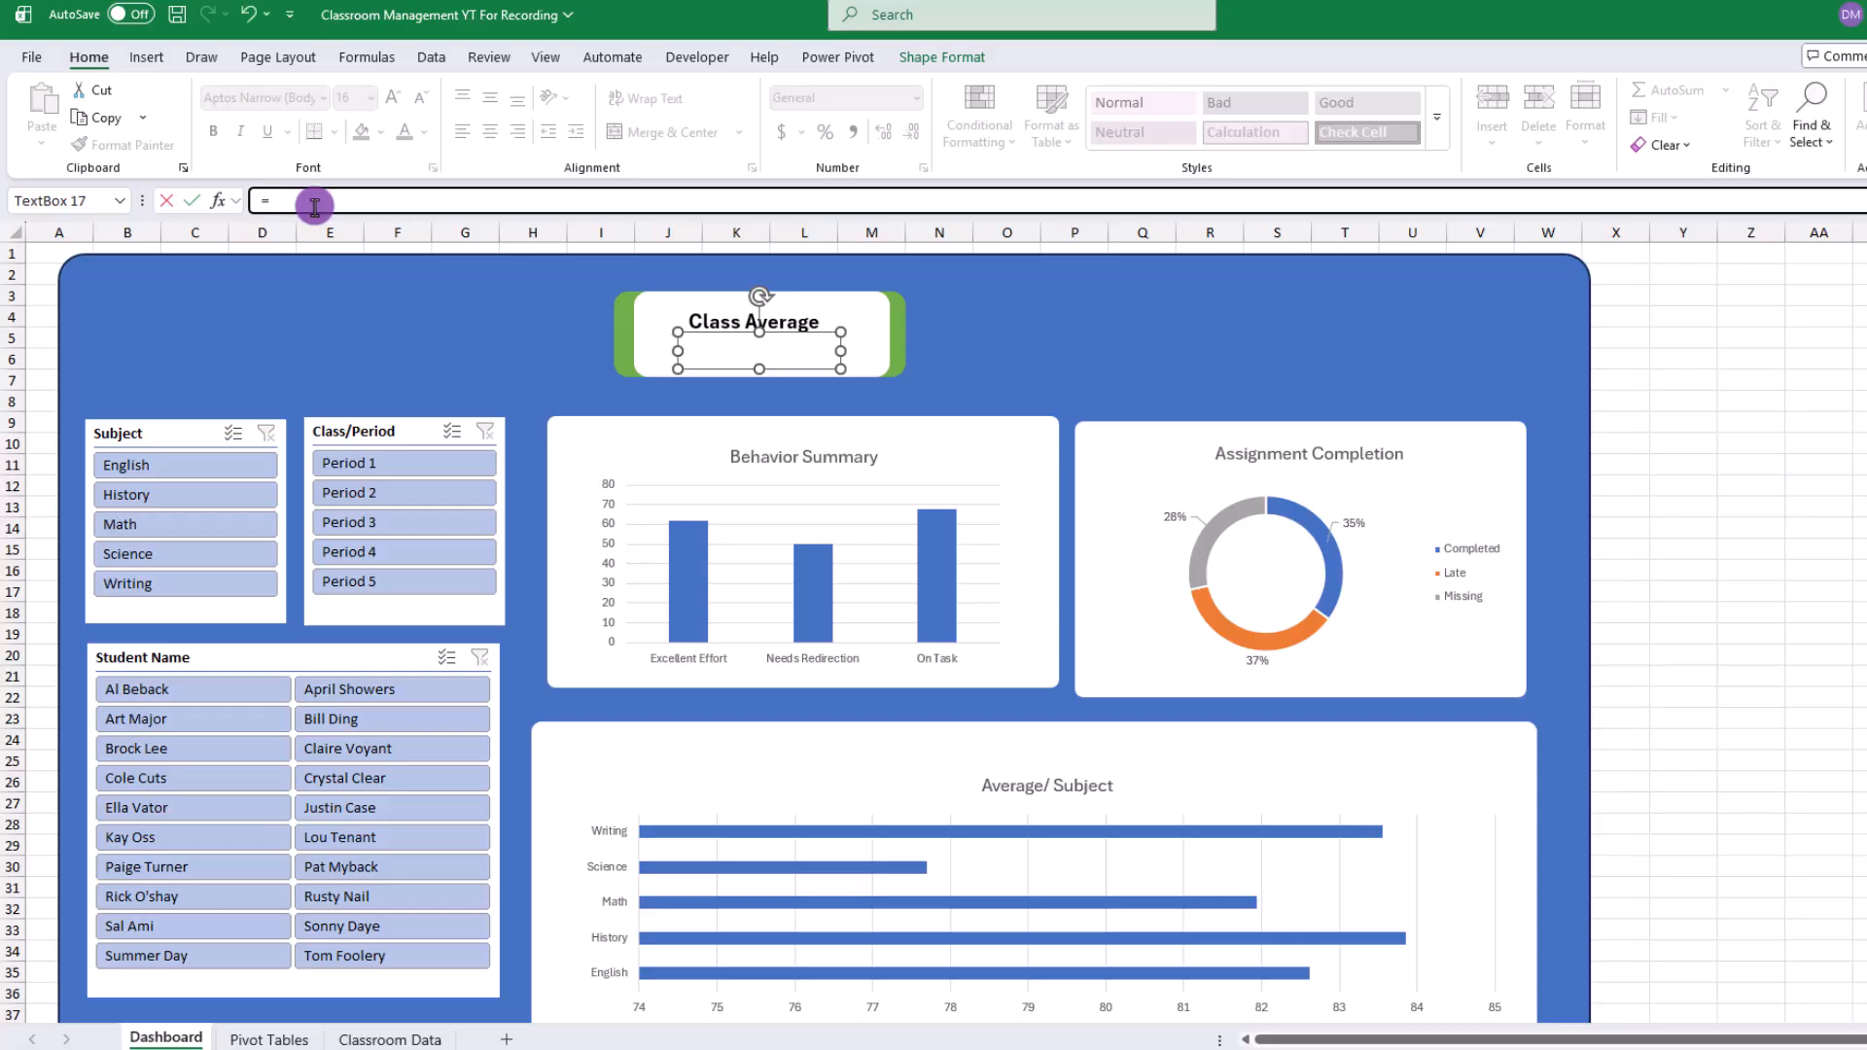
type("=")
left_click(270, 1039)
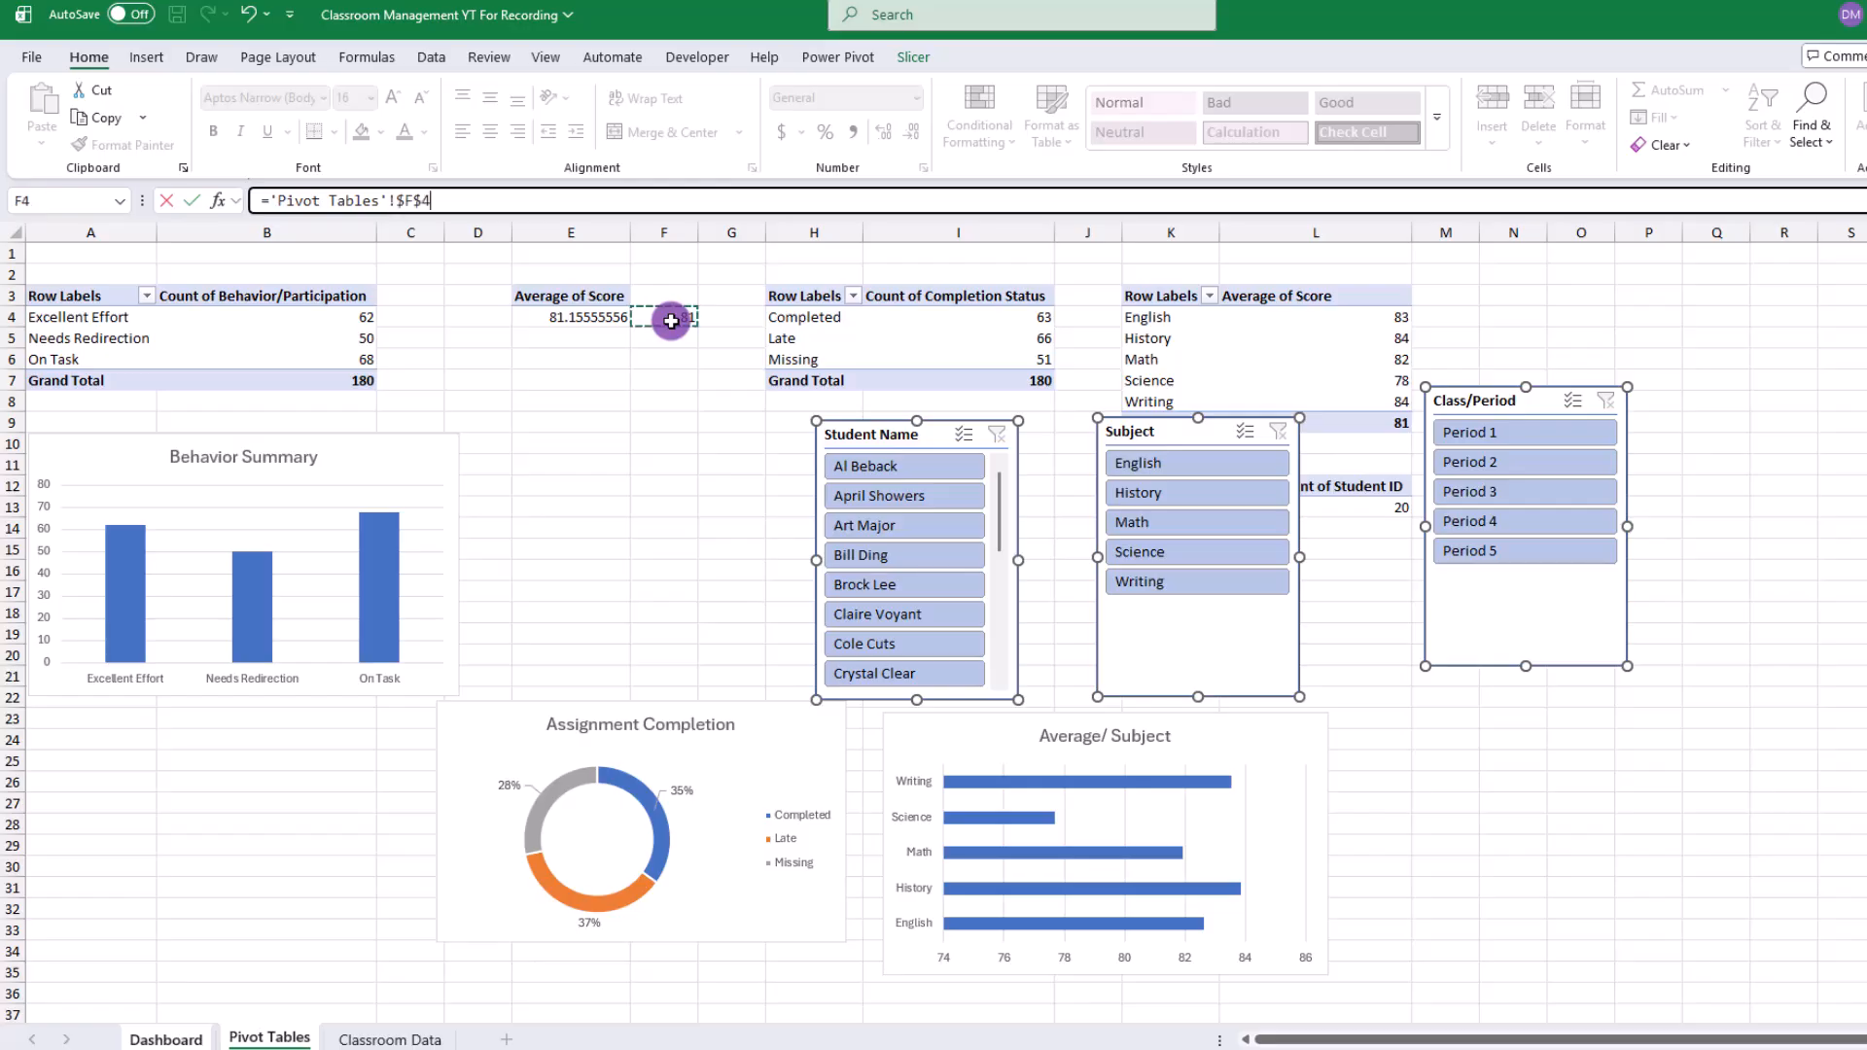
key("Return")
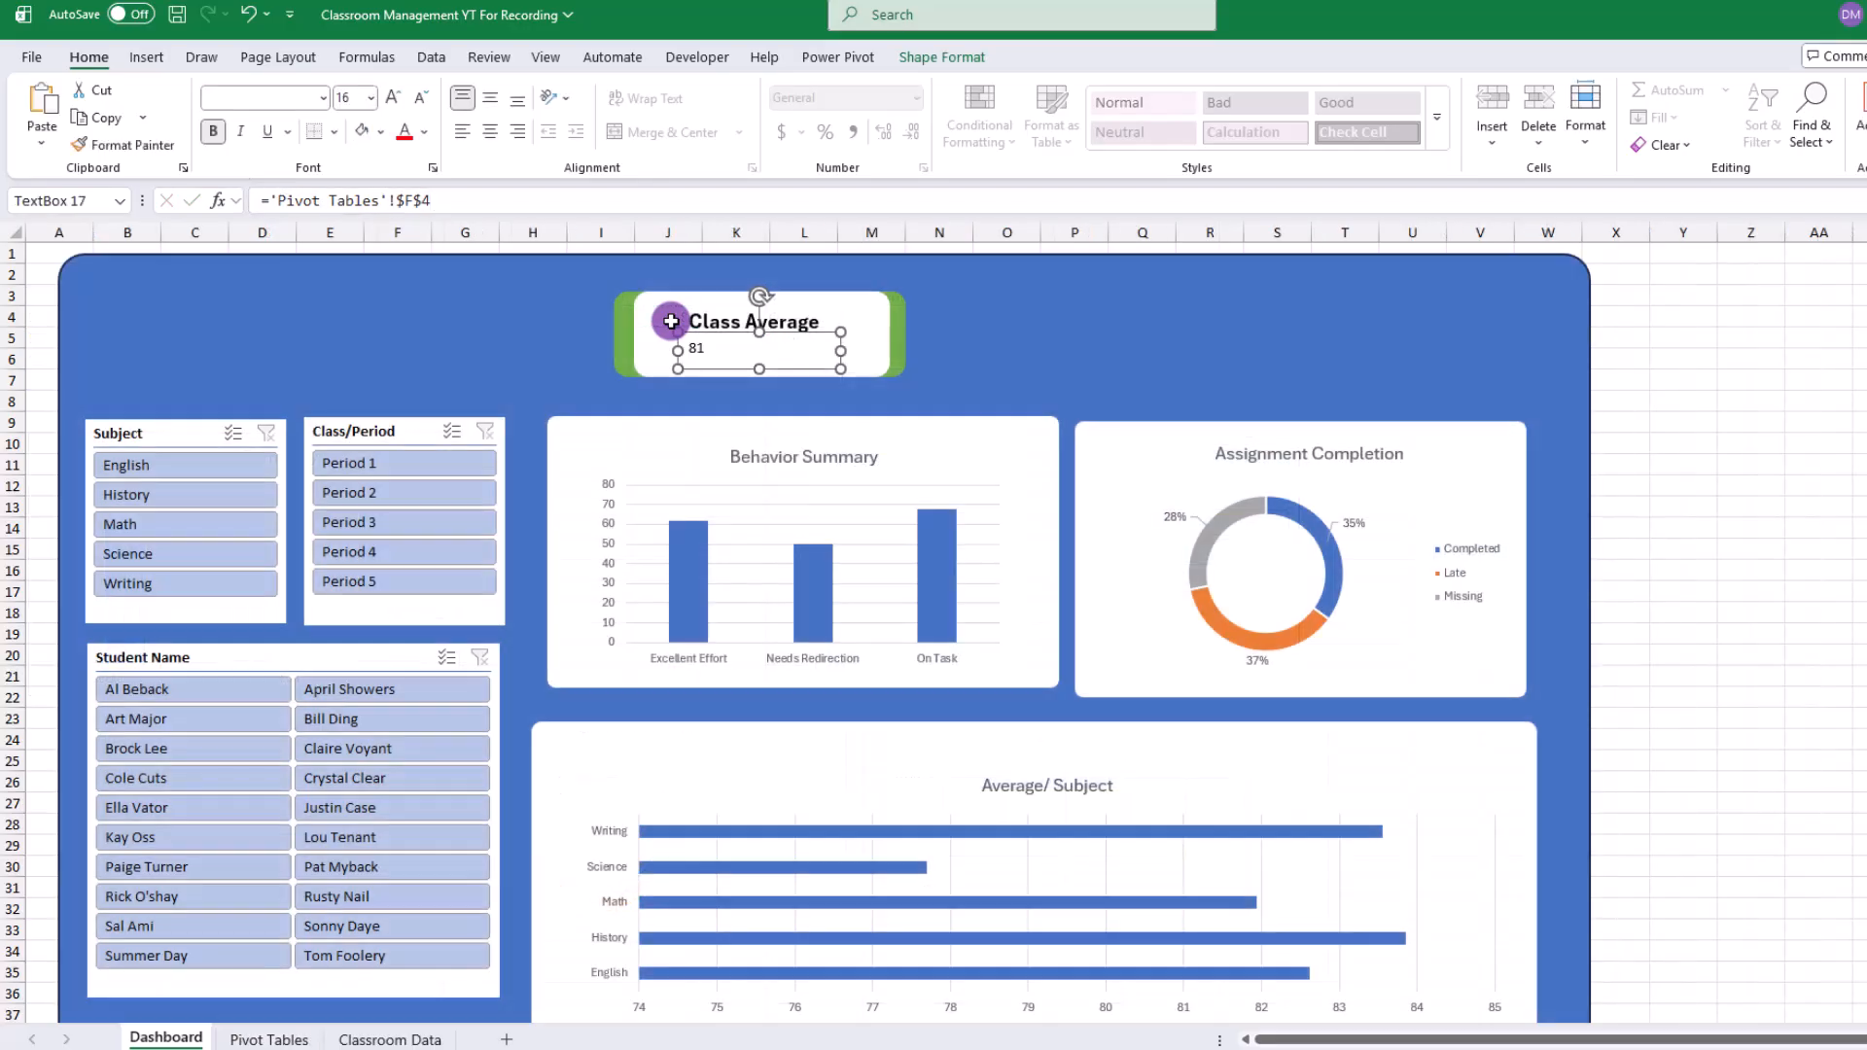
Step: Set the linked average value to 18 pt and centre it beneath the Class Average heading
left_click(370, 97)
left_click(359, 308)
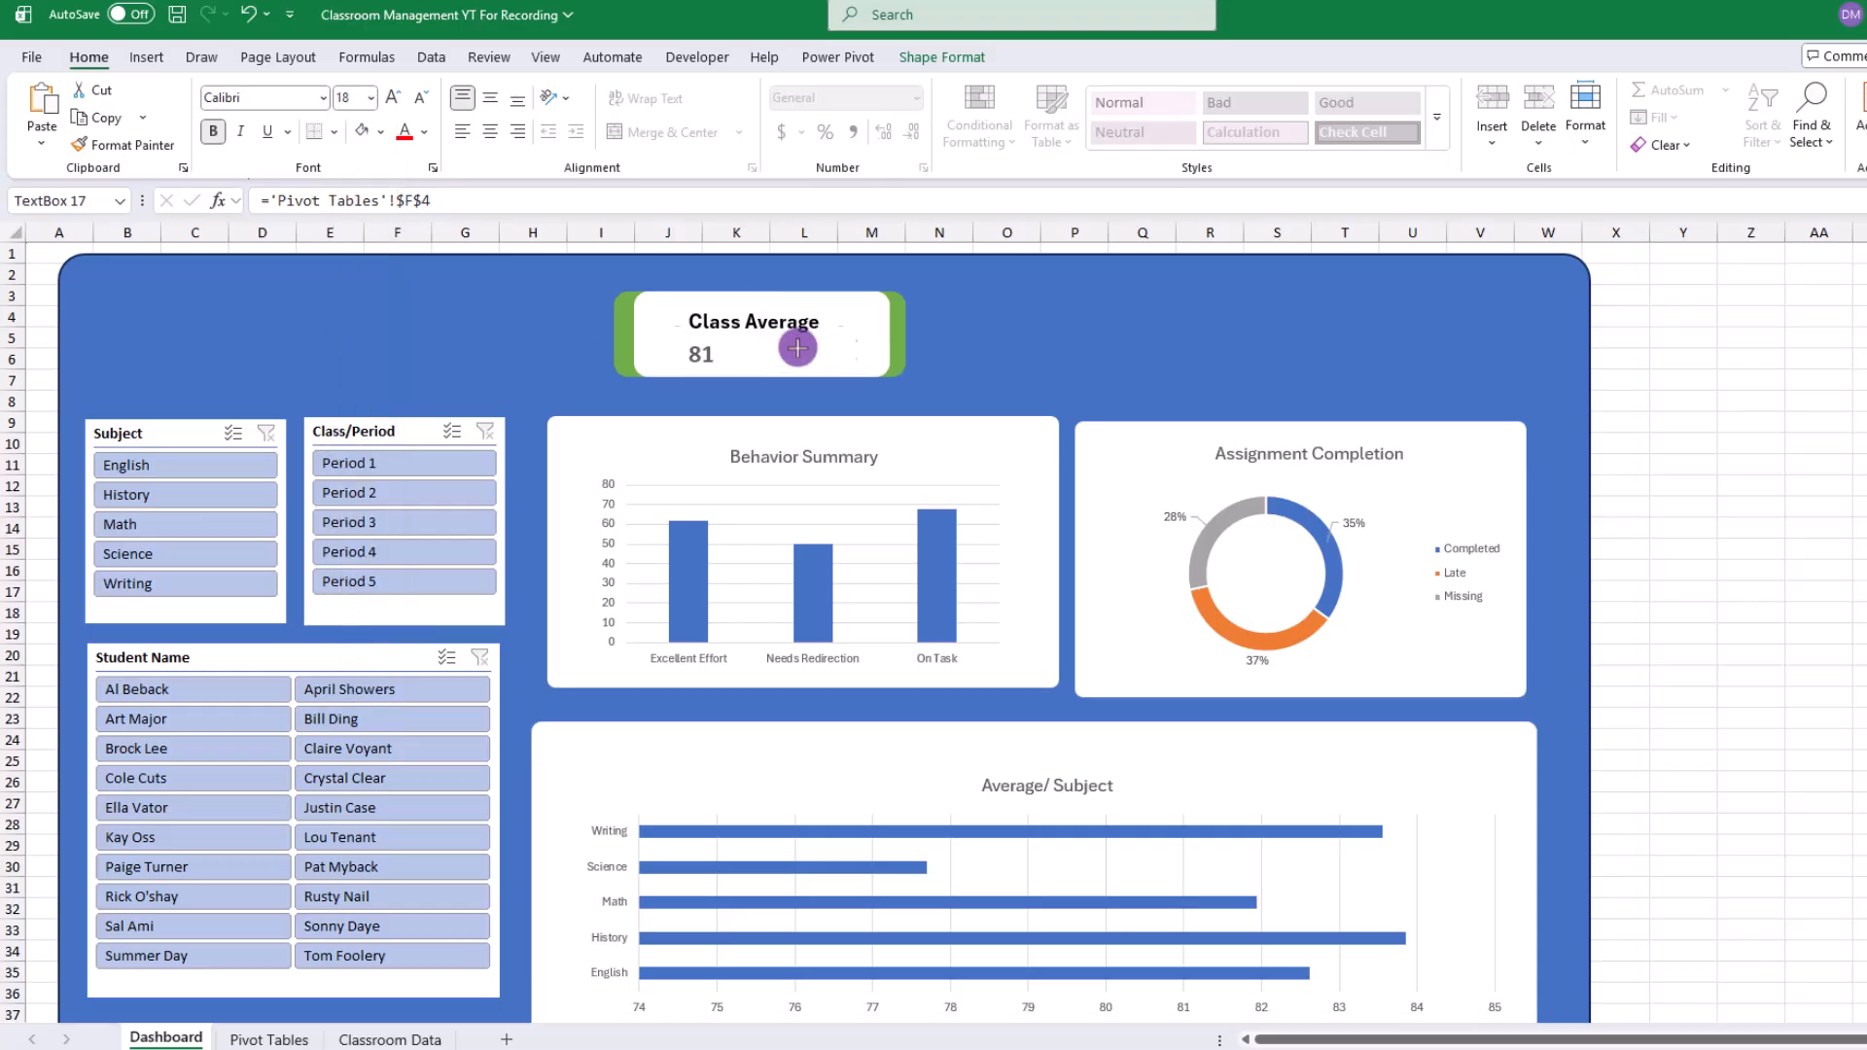
key("Escape")
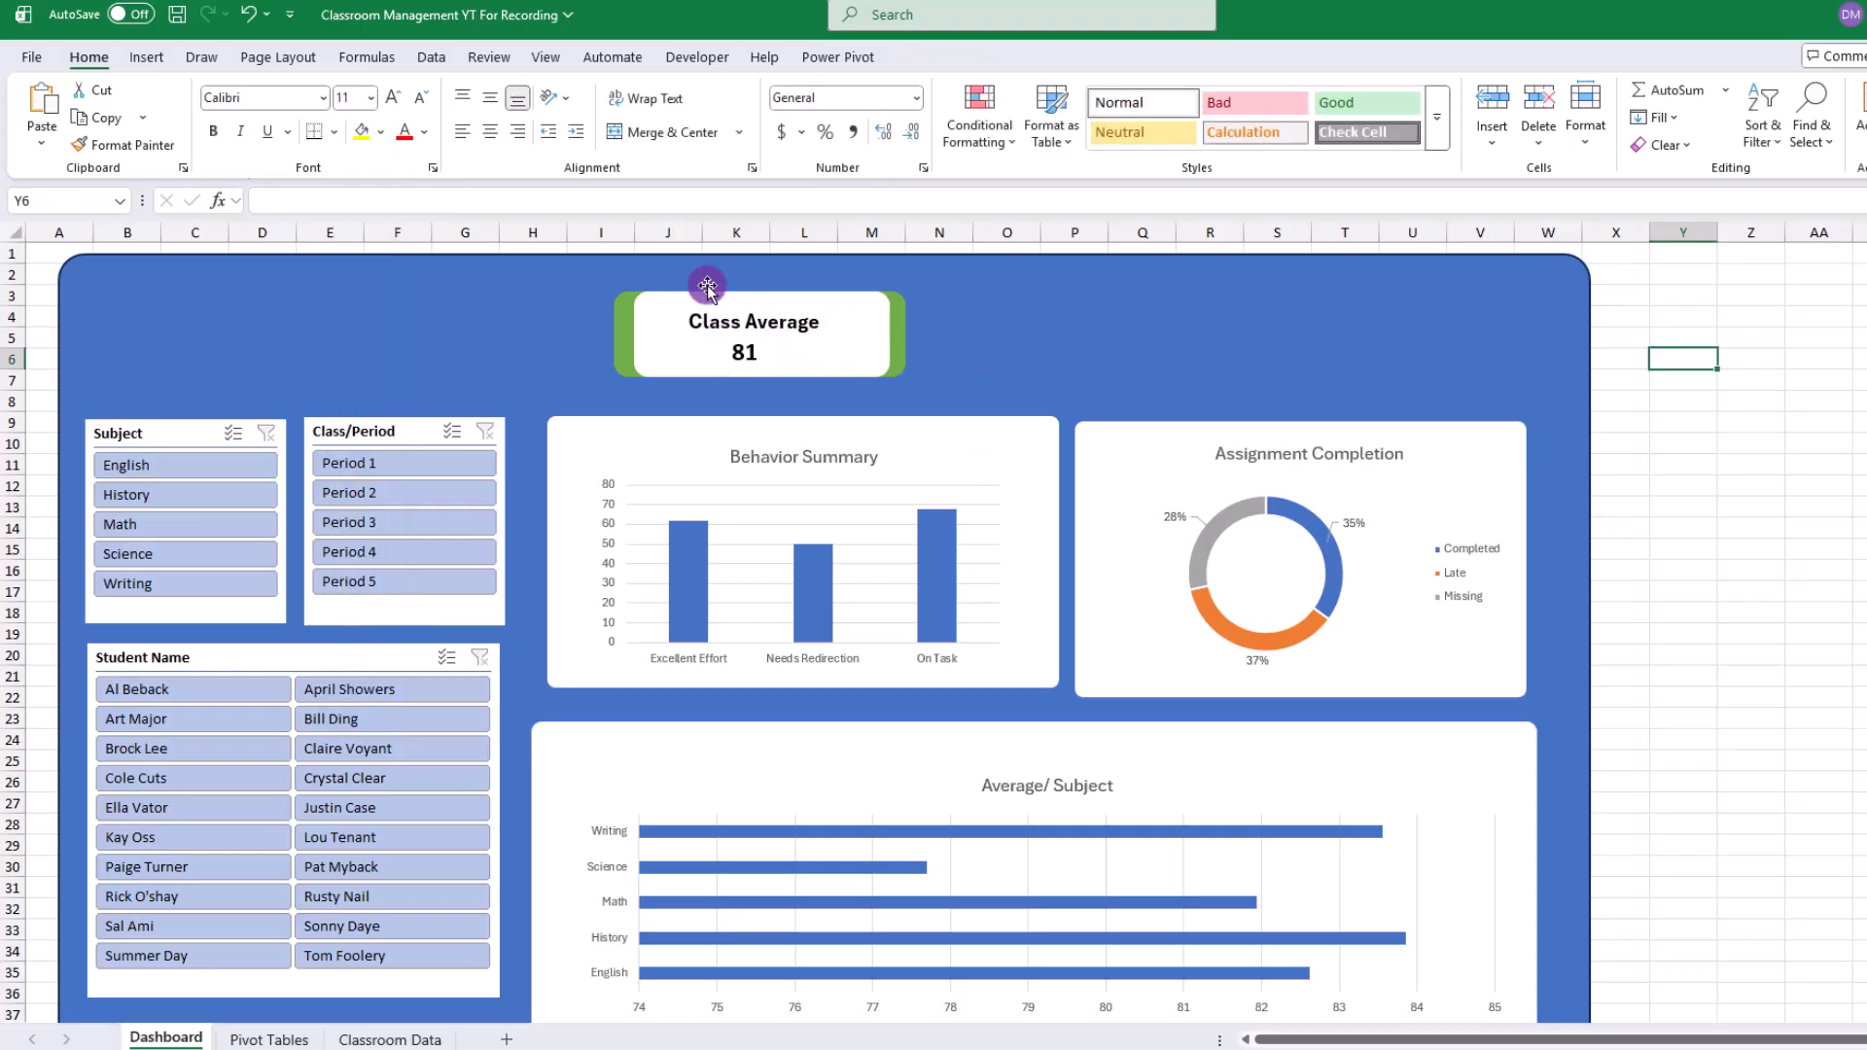
Step: Insert the solid notebook icon found under "school" at the card's left end and shift both text boxes slightly right of it
left_click(151, 58)
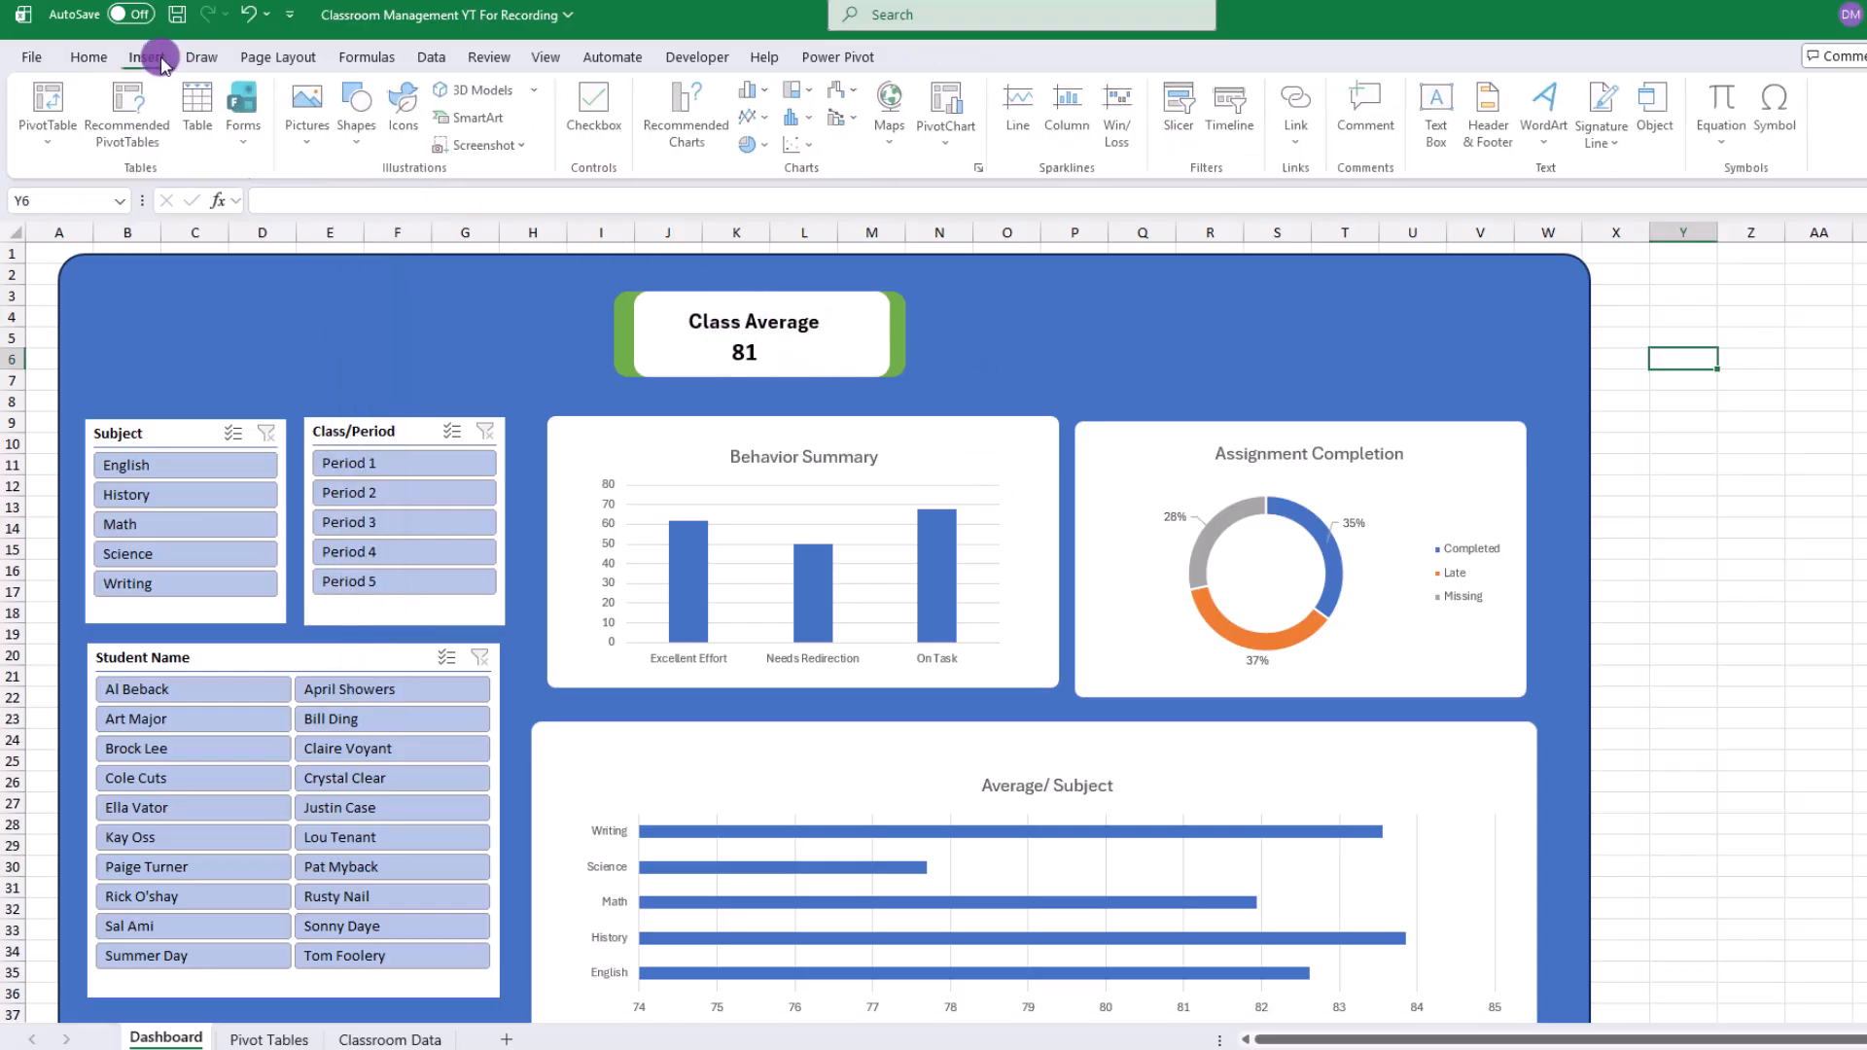
left_click(399, 127)
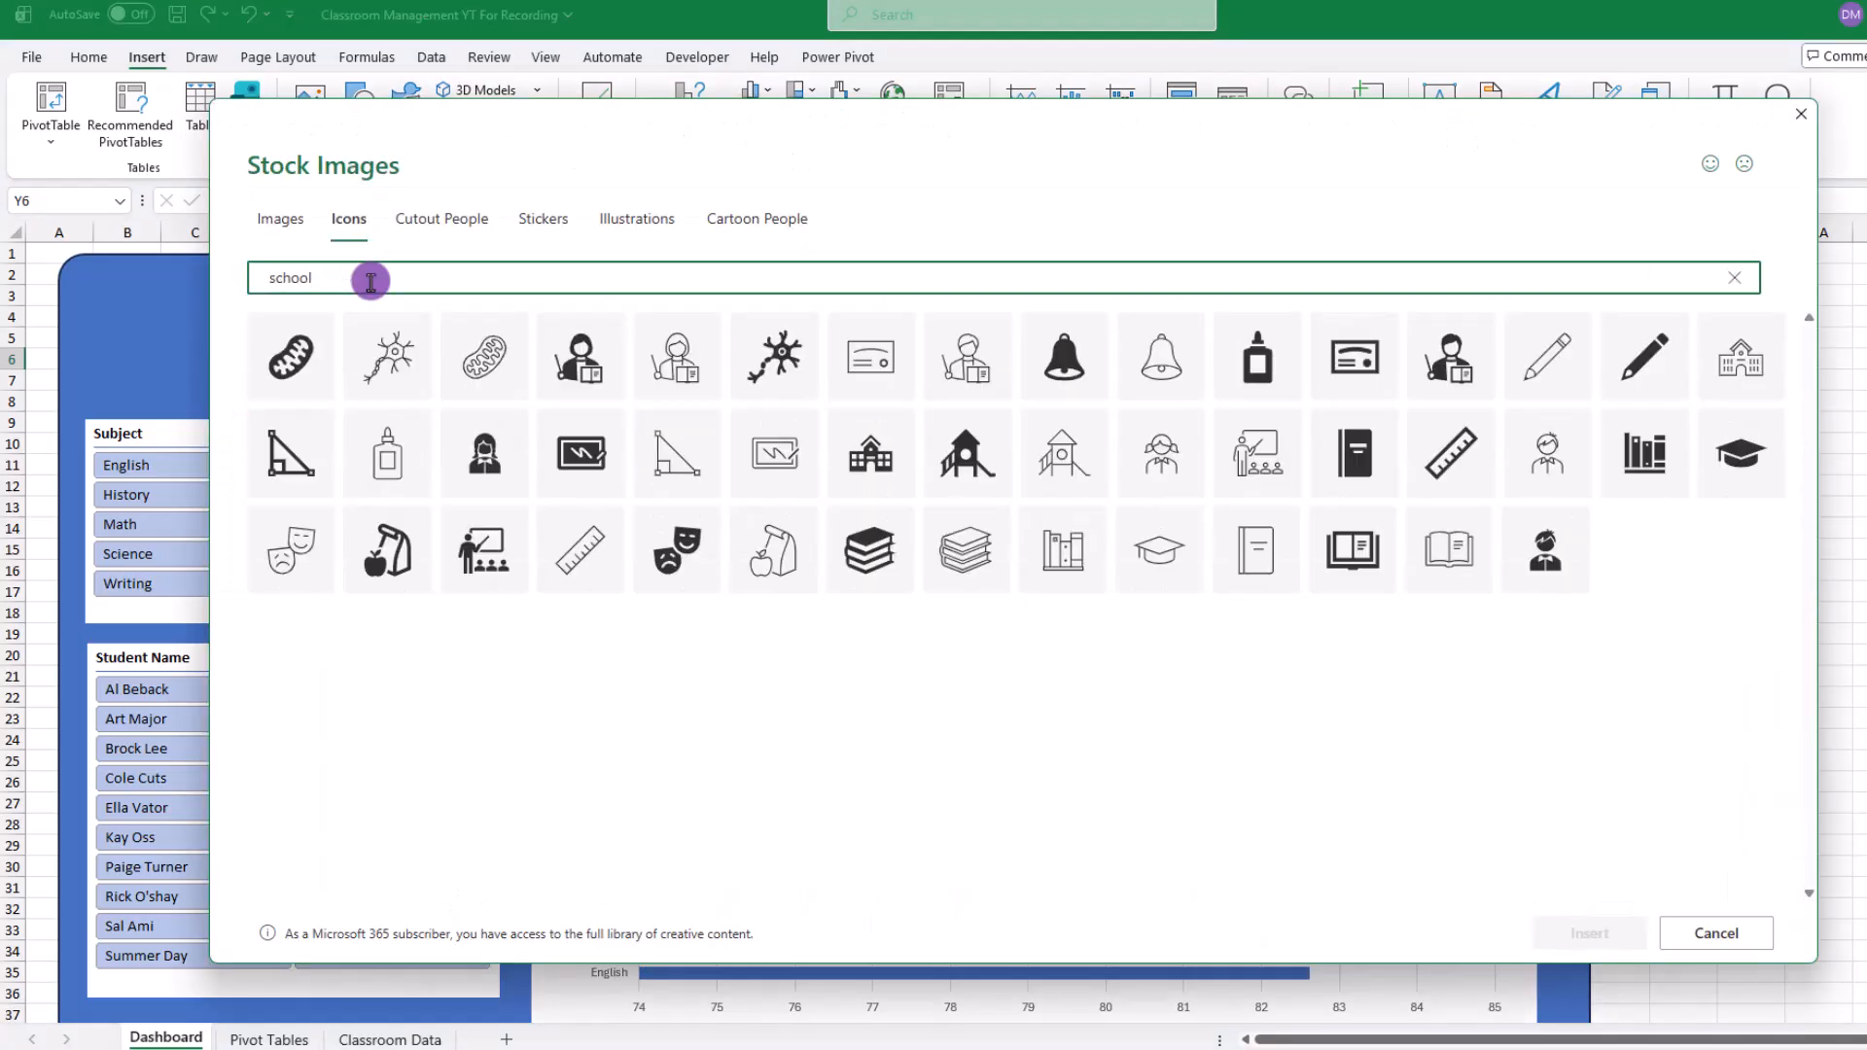
left_click(1362, 467)
left_click(1594, 935)
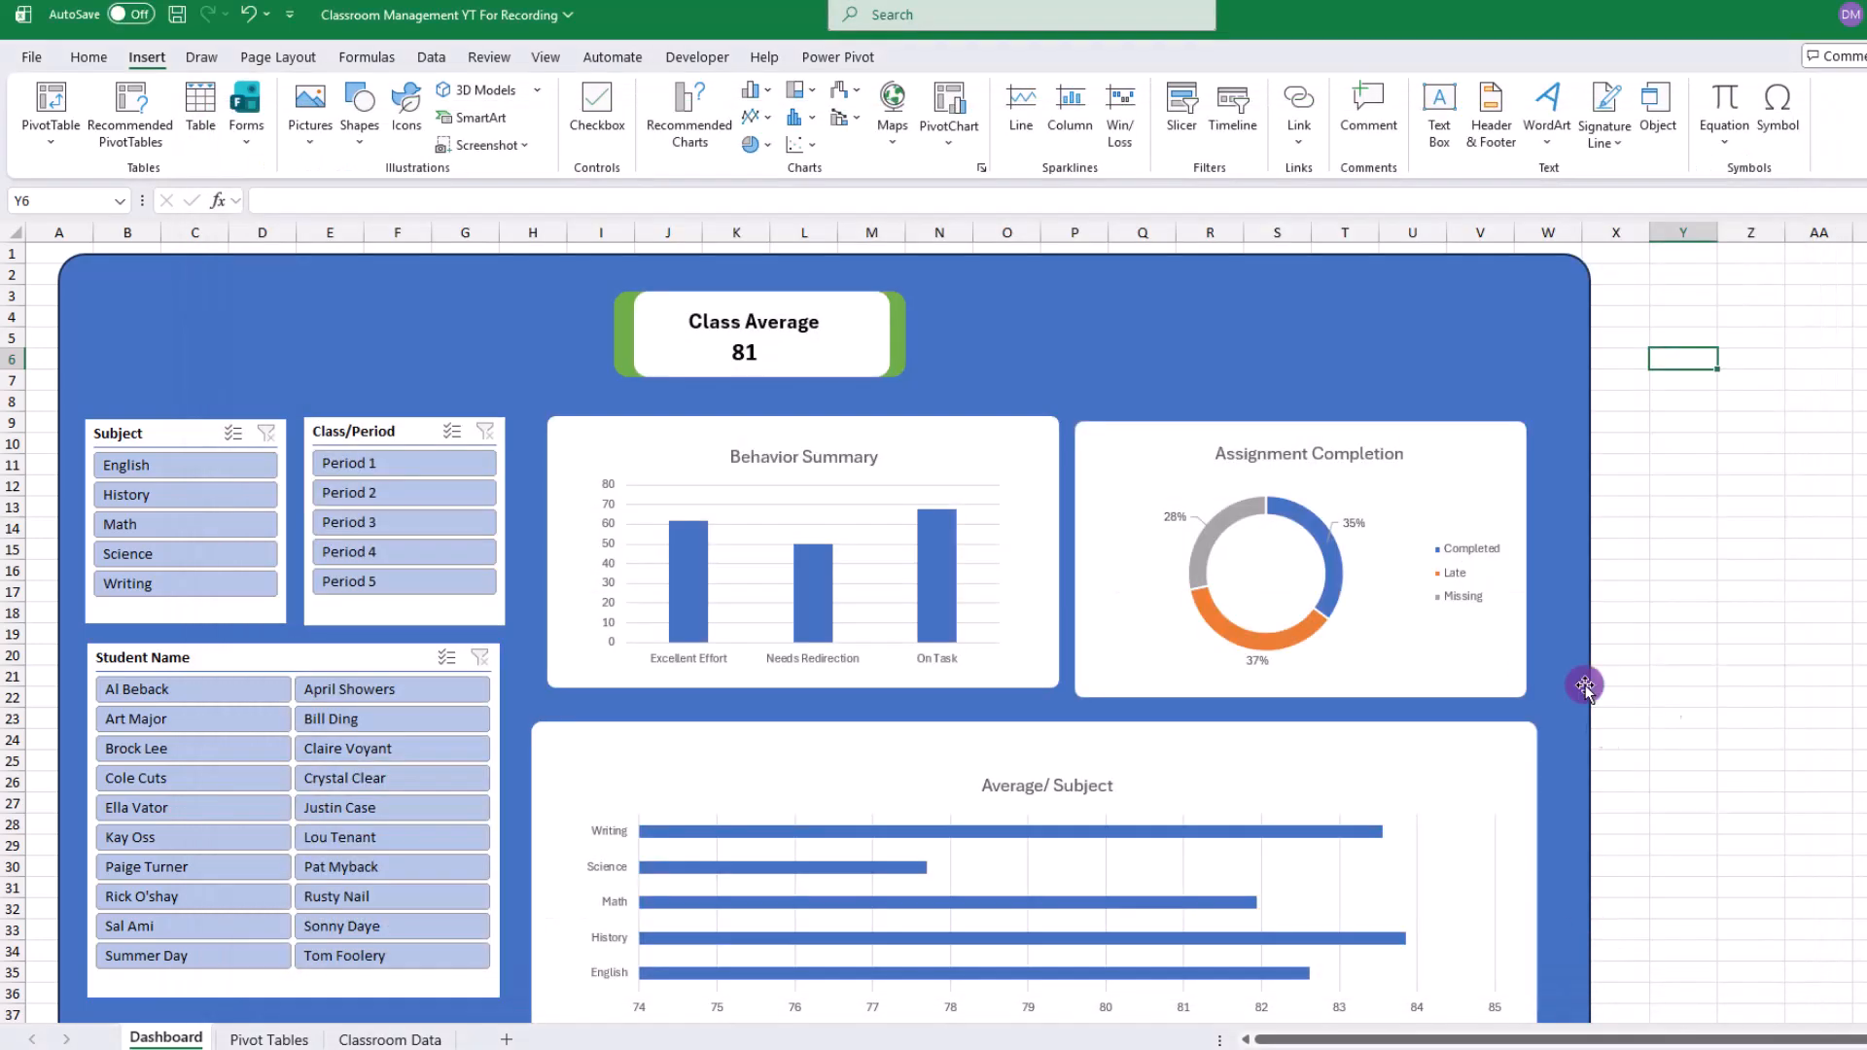
left_click_drag(1706, 399, 667, 338)
left_click(798, 335)
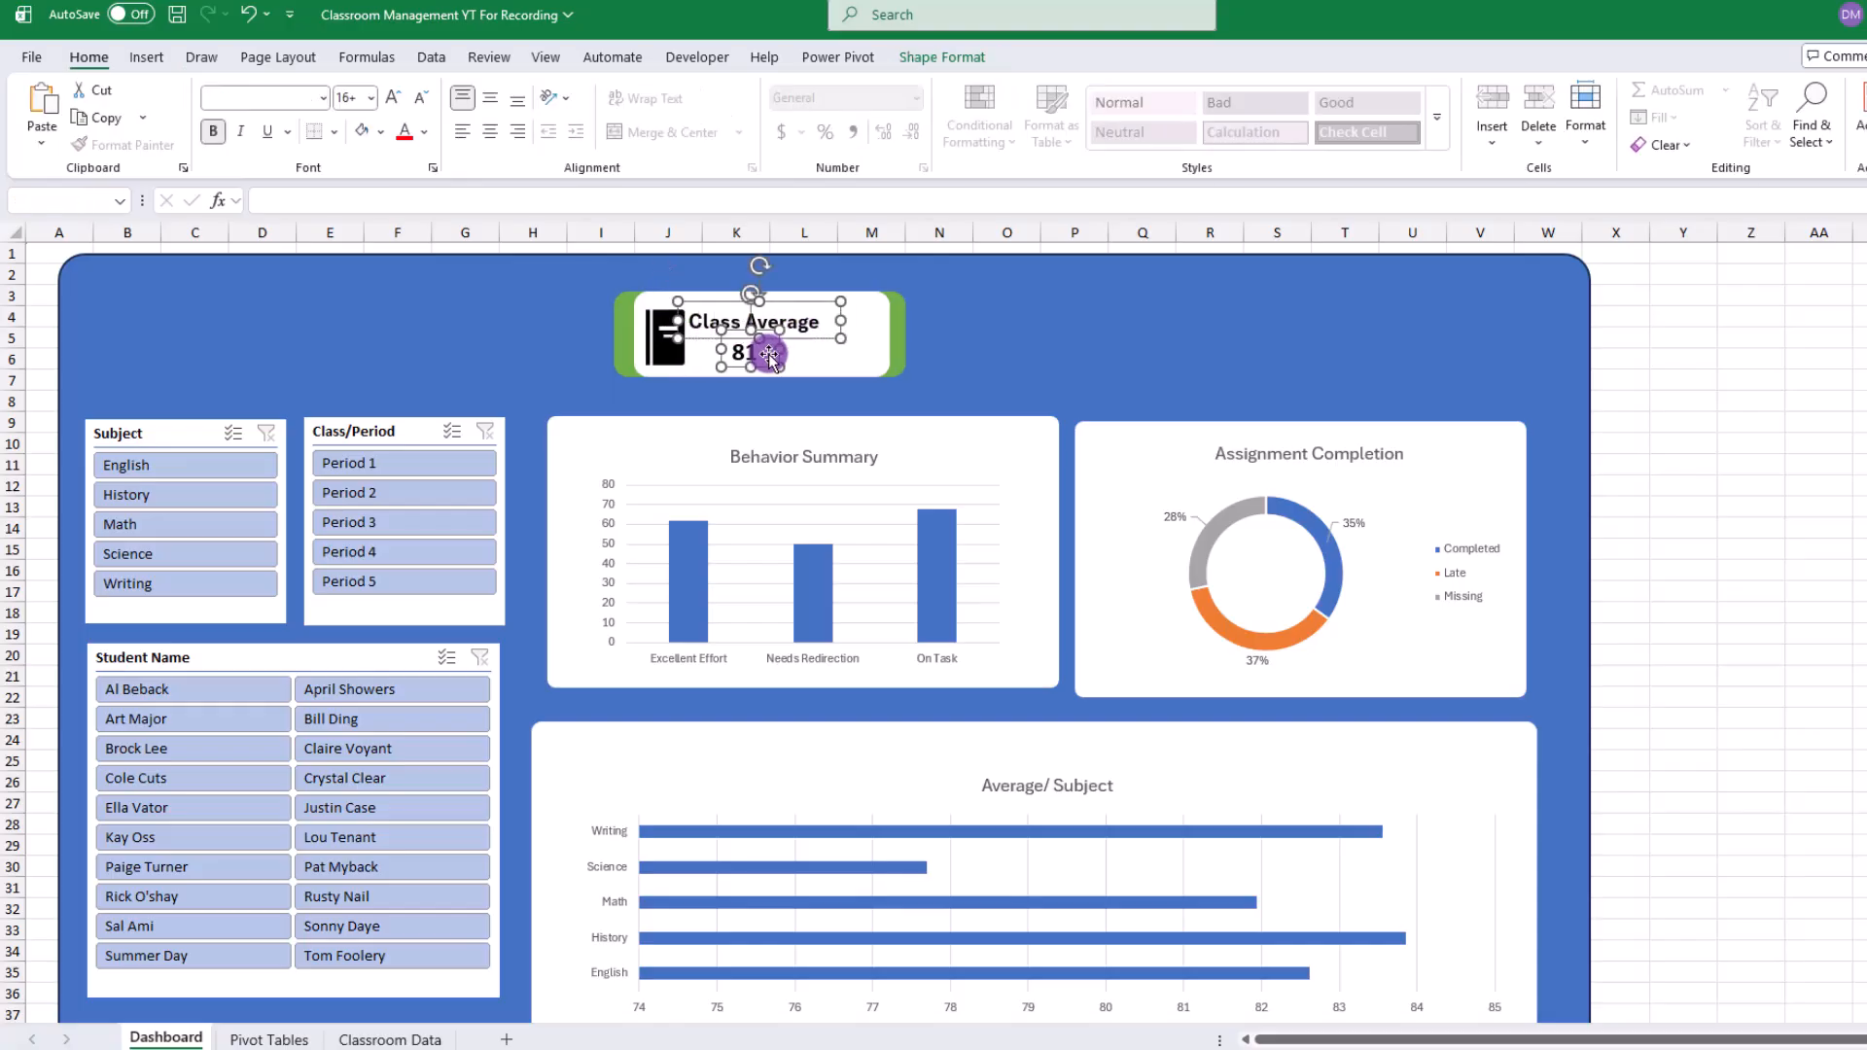
left_click(568, 321)
Step: Duplicate the whole Class Average card, including shapes, icon and text boxes, and place the copy to its right above the charts
left_click(620, 317)
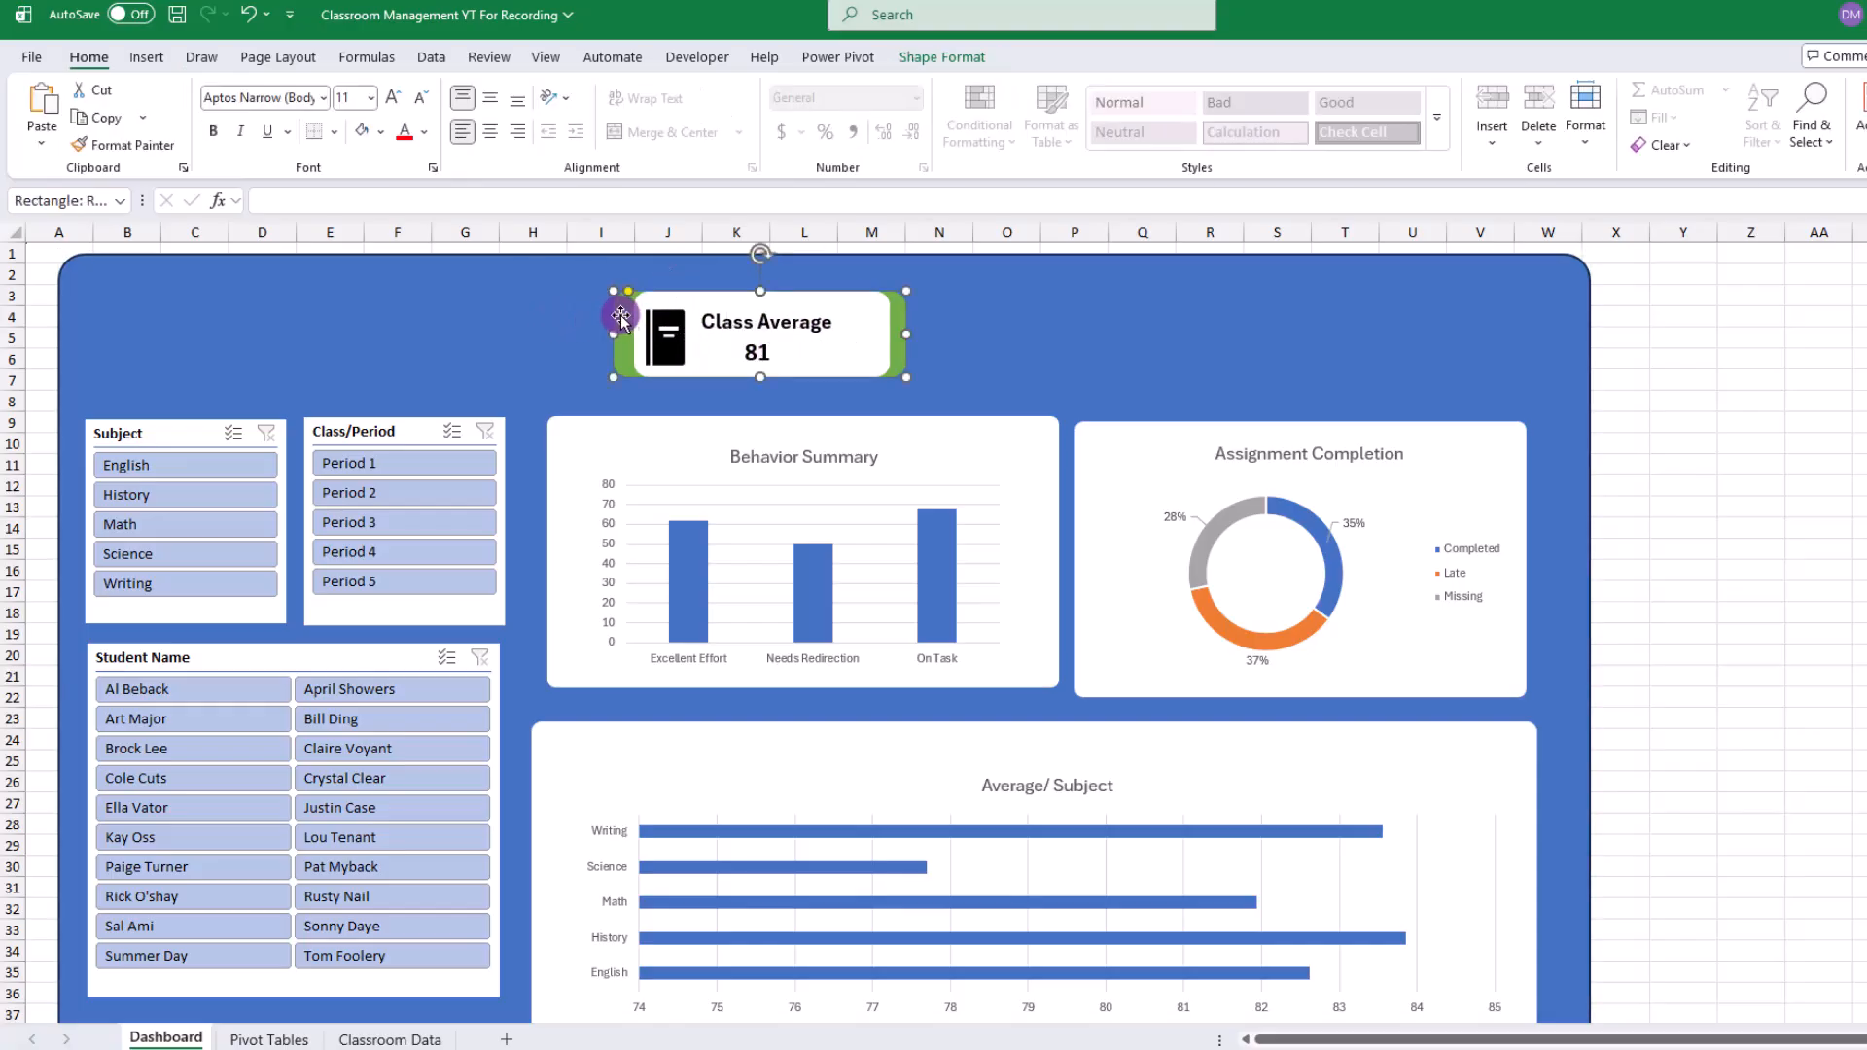
left_click(672, 319, "ctrl")
left_click(717, 319, "ctrl")
left_click(742, 346, "ctrl")
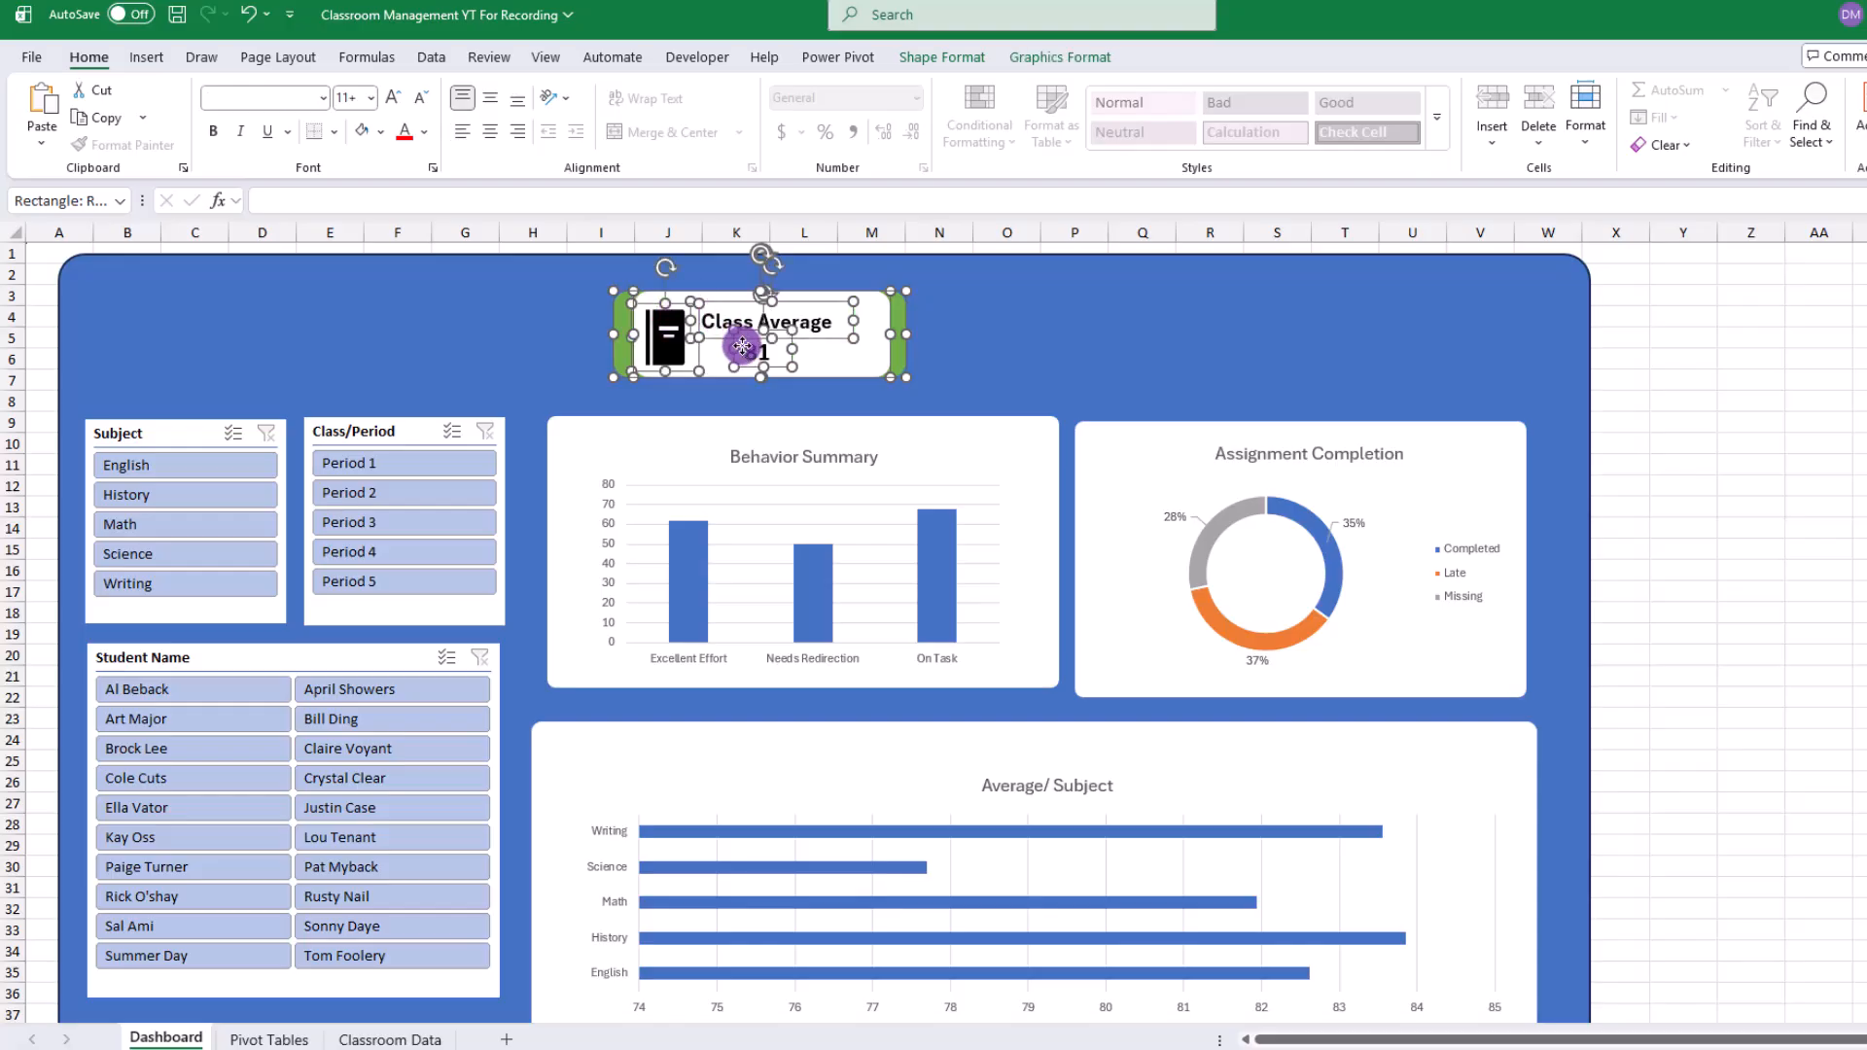
left_click_drag(825, 370, 1195, 352)
Step: Change the heading of the duplicated card to "Total Students"
left_click(1075, 312)
left_click_drag(1076, 312, 1179, 301)
type("Total Students")
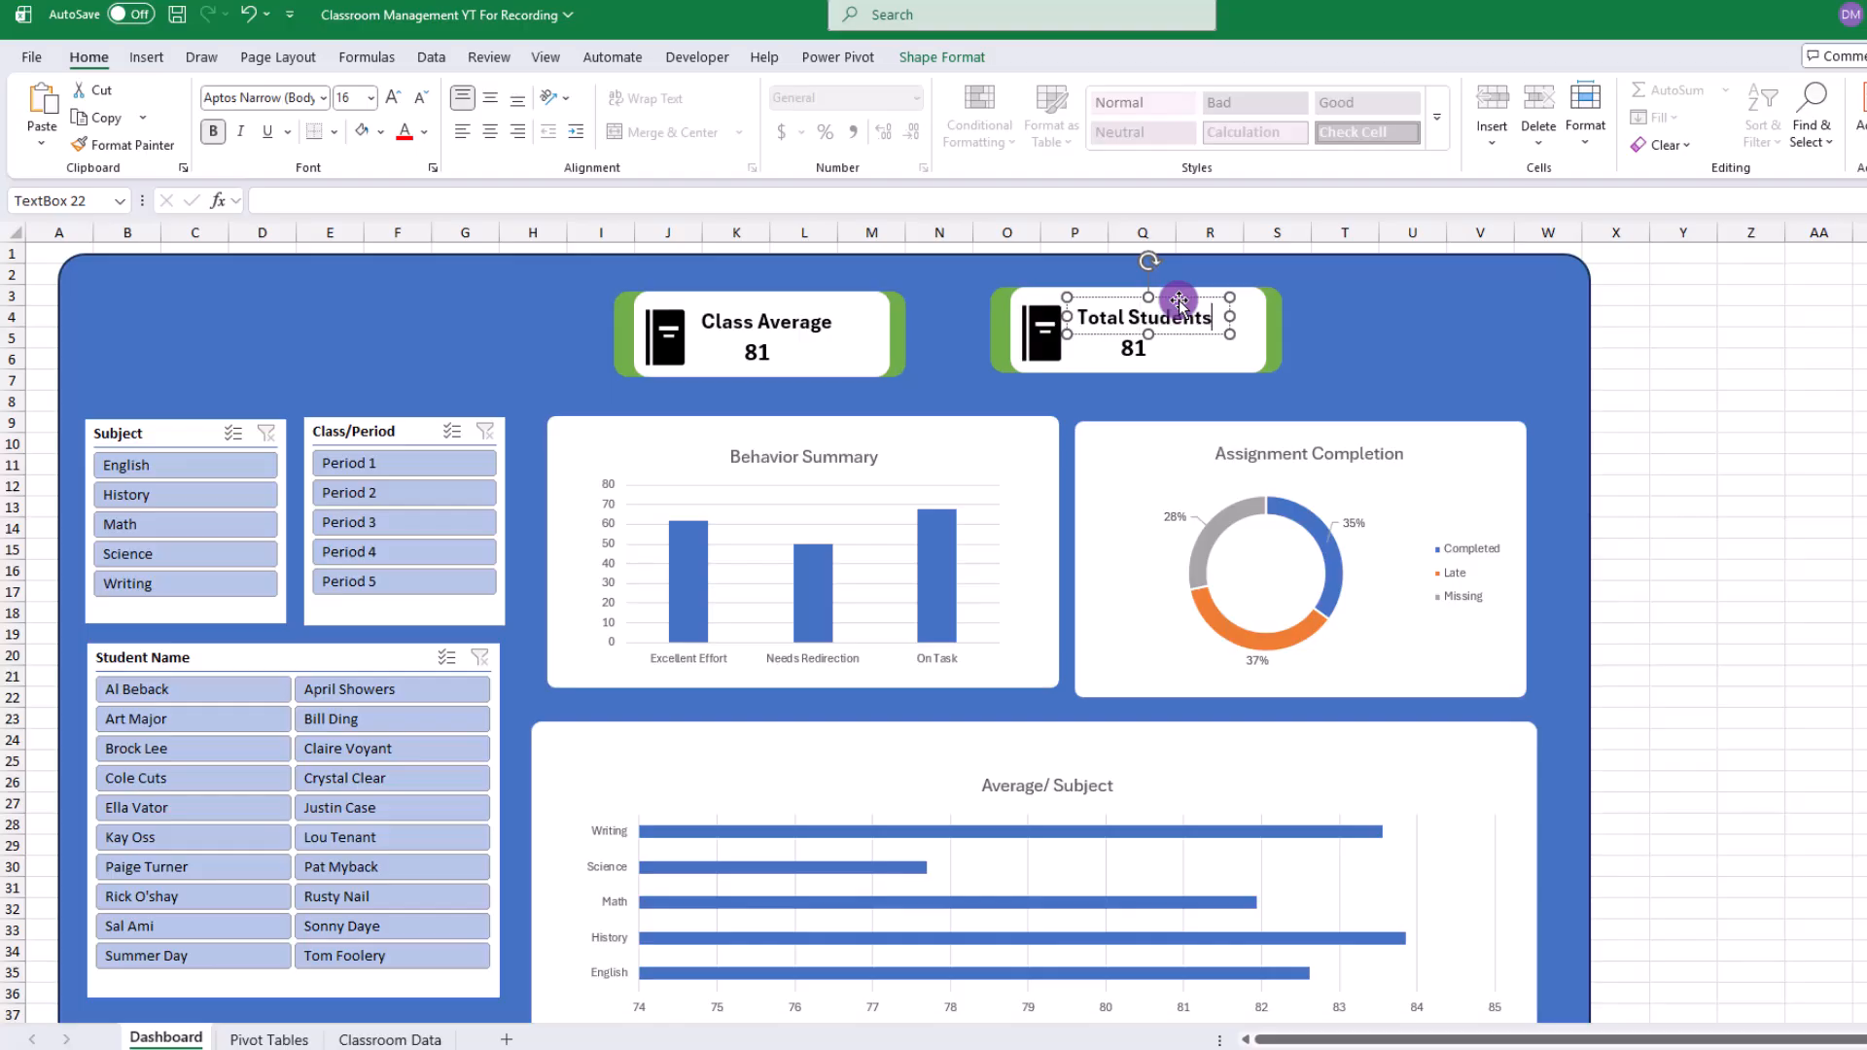
Step: Relink the value on the Total Students card to cell M13 of the Pivot Tables sheet
left_click(1136, 347)
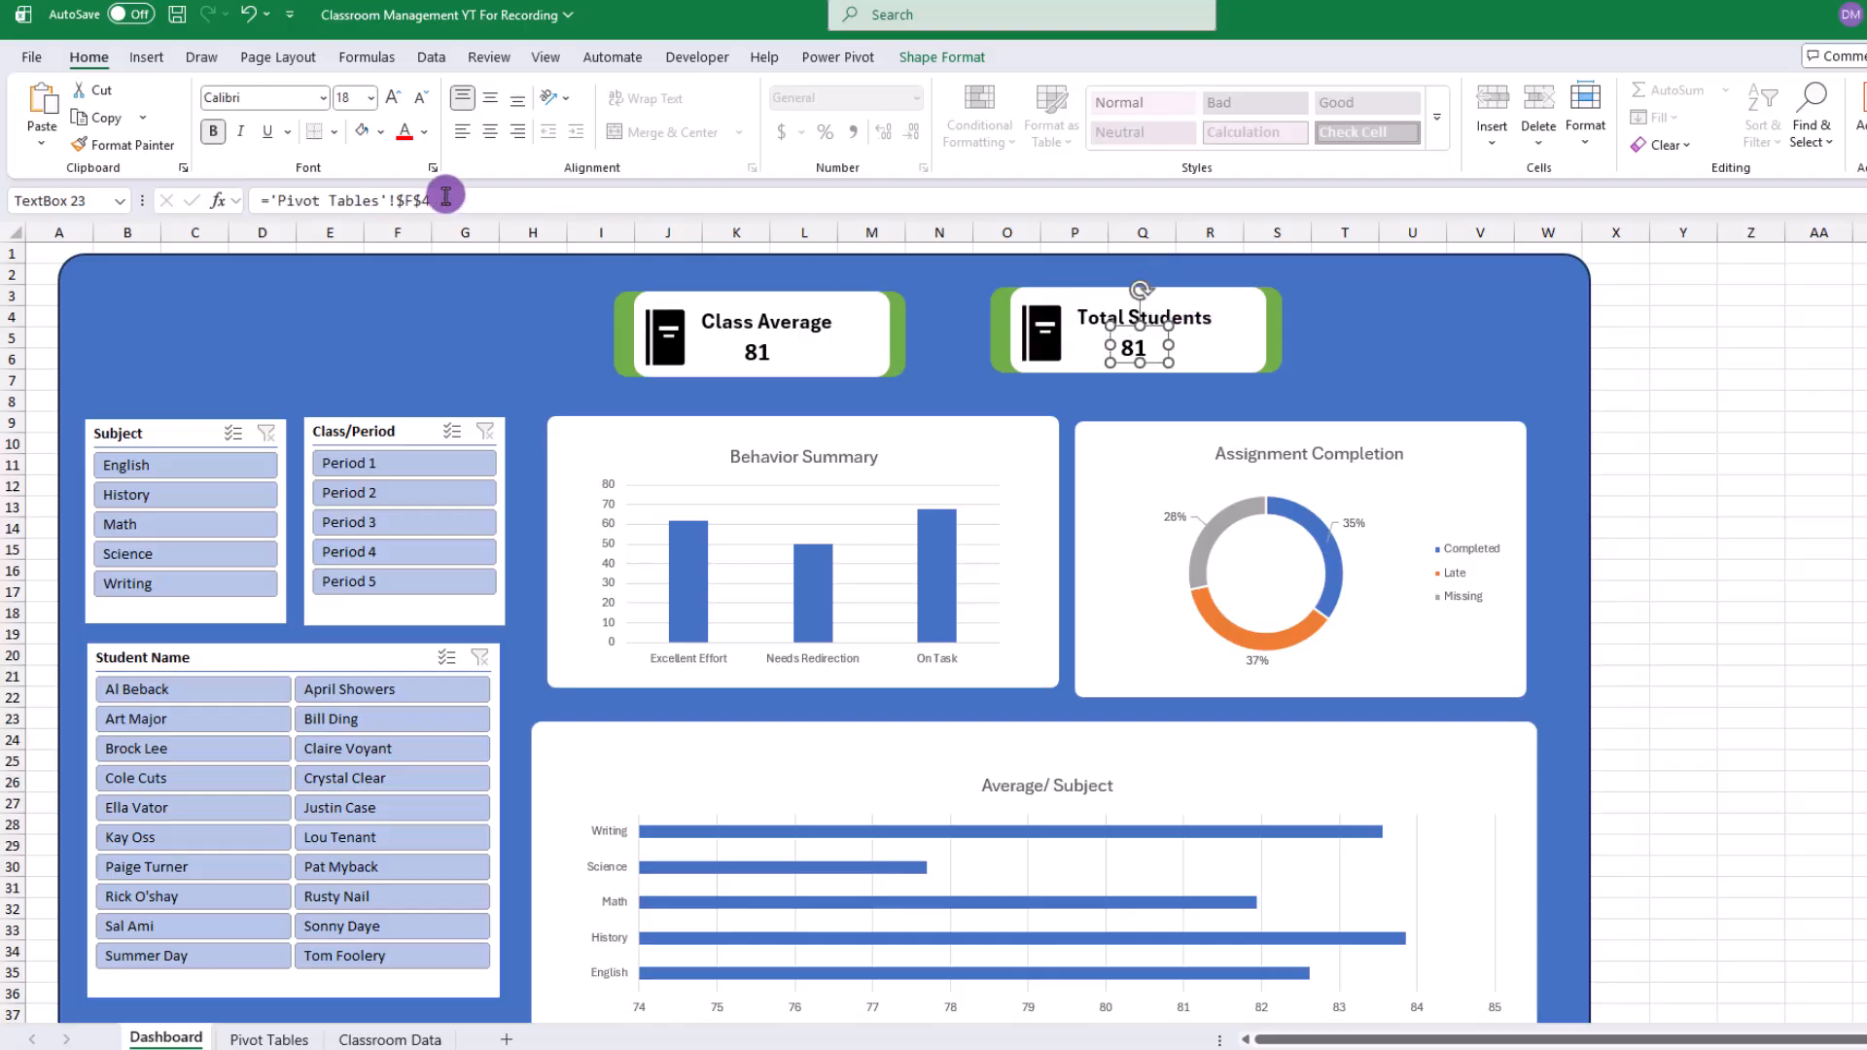
left_click_drag(446, 200, 287, 200)
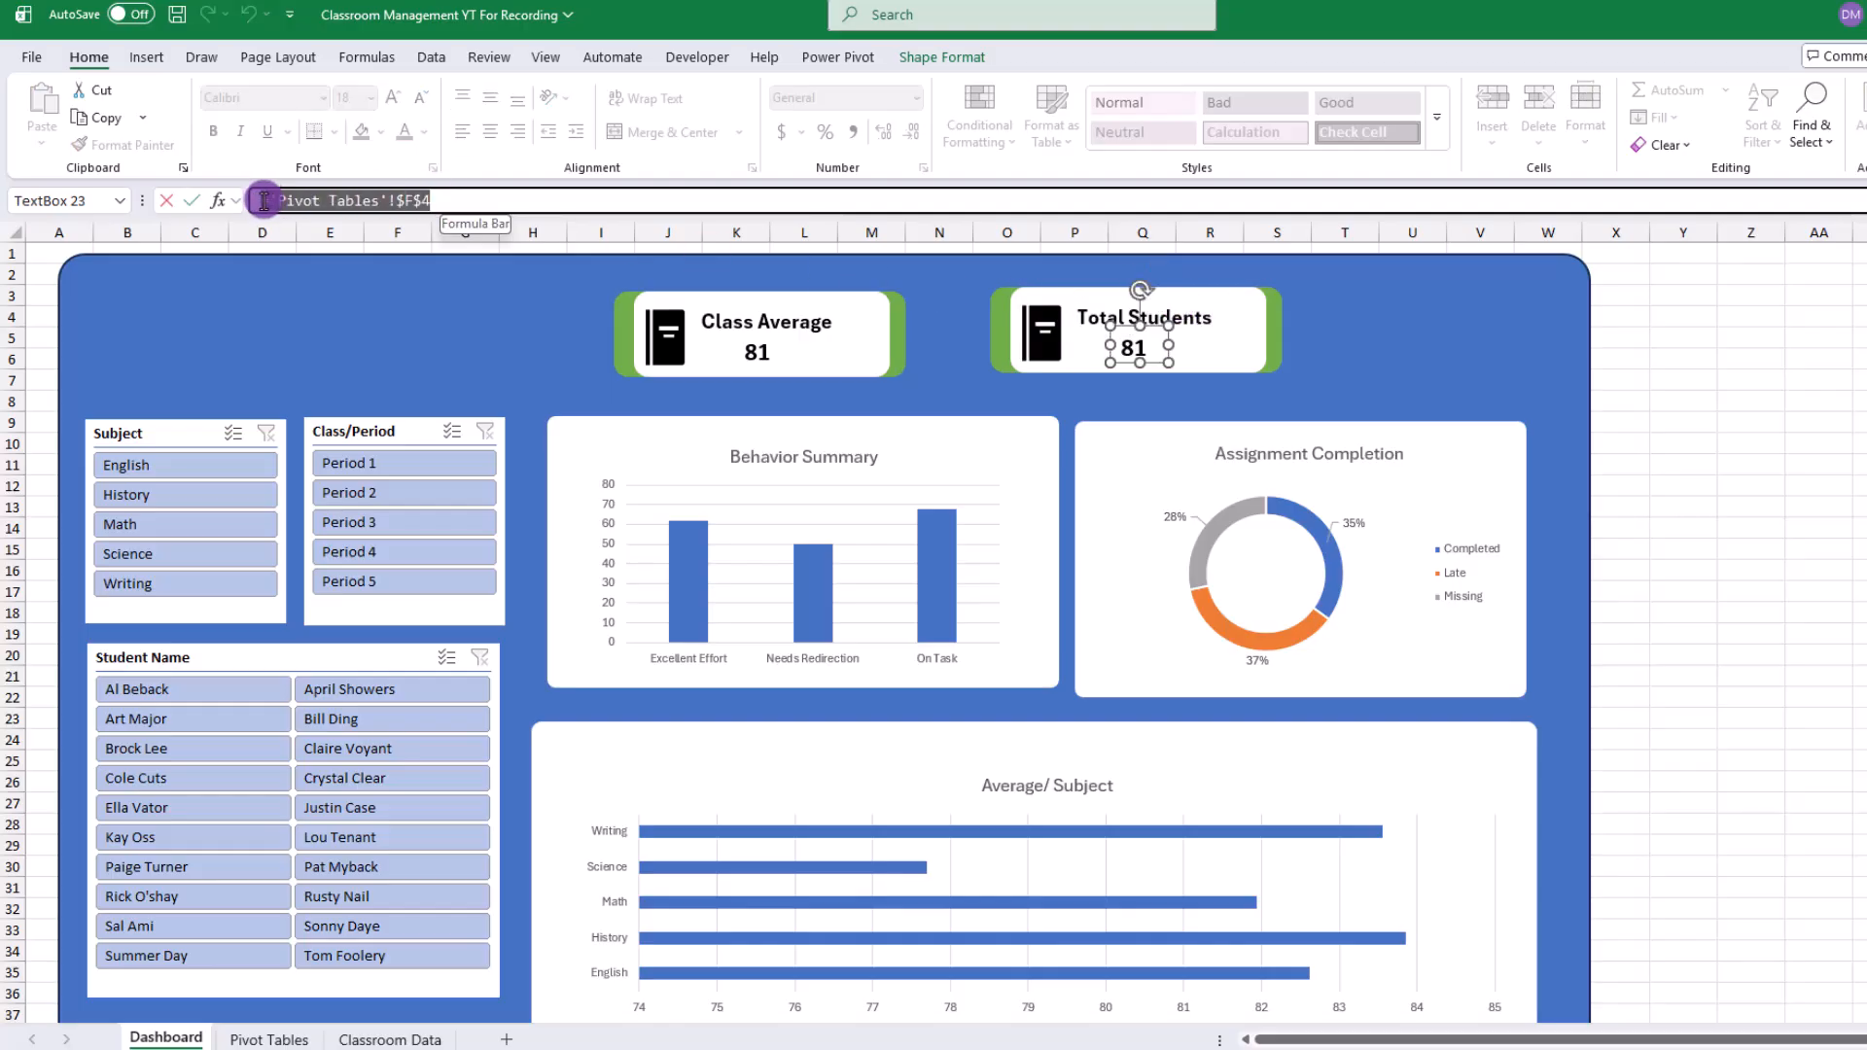
key("BackSpace")
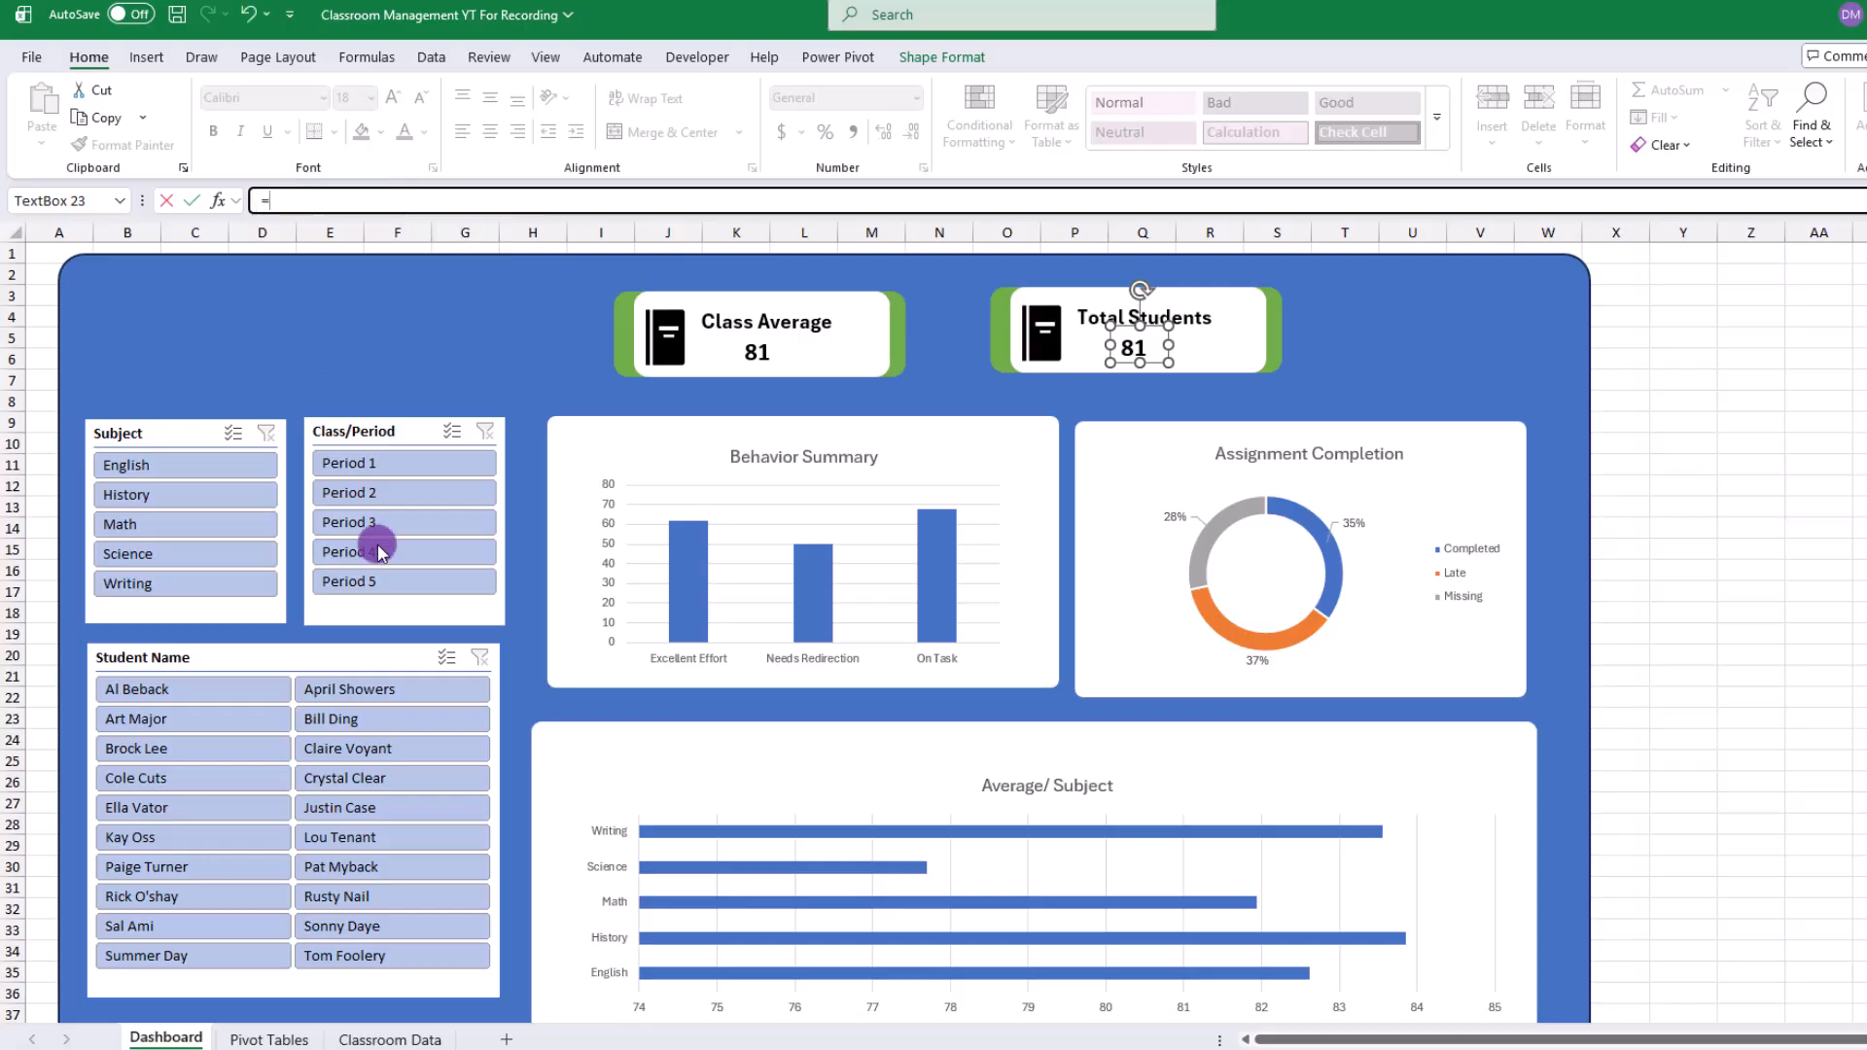
left_click(291, 1039)
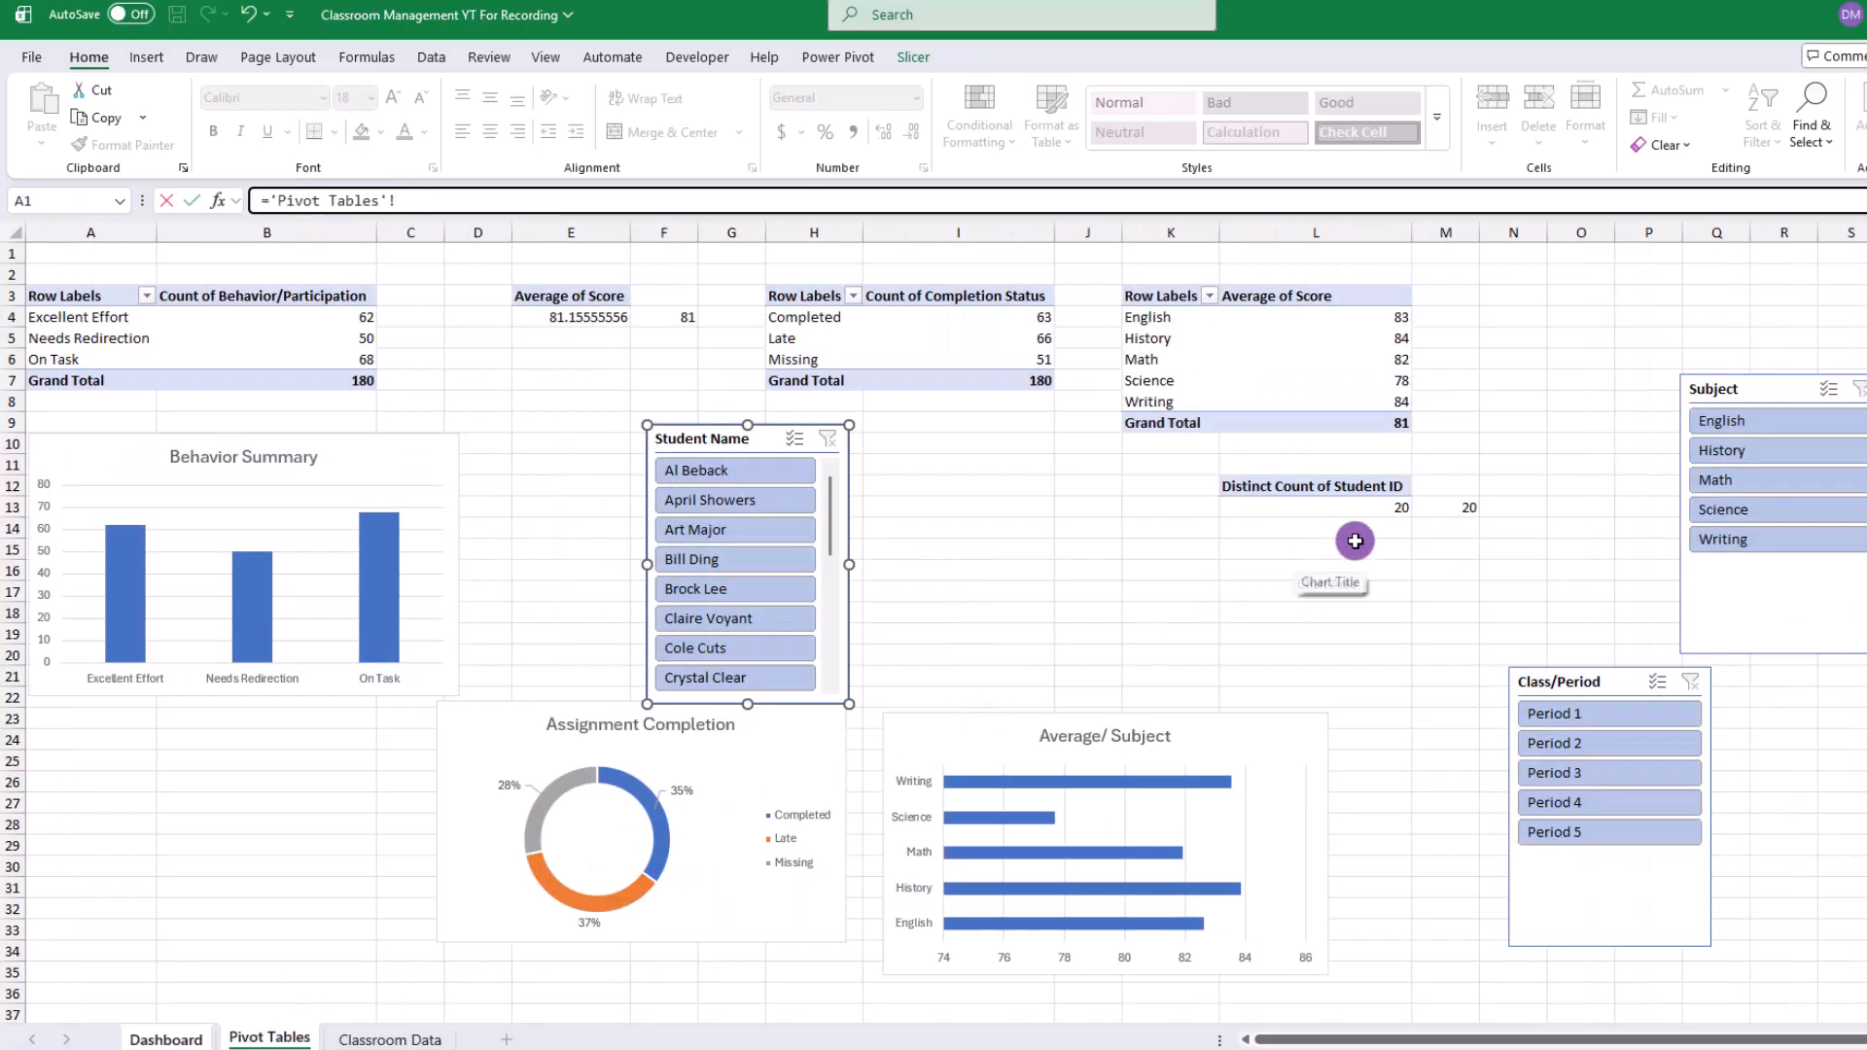
left_click(1462, 501)
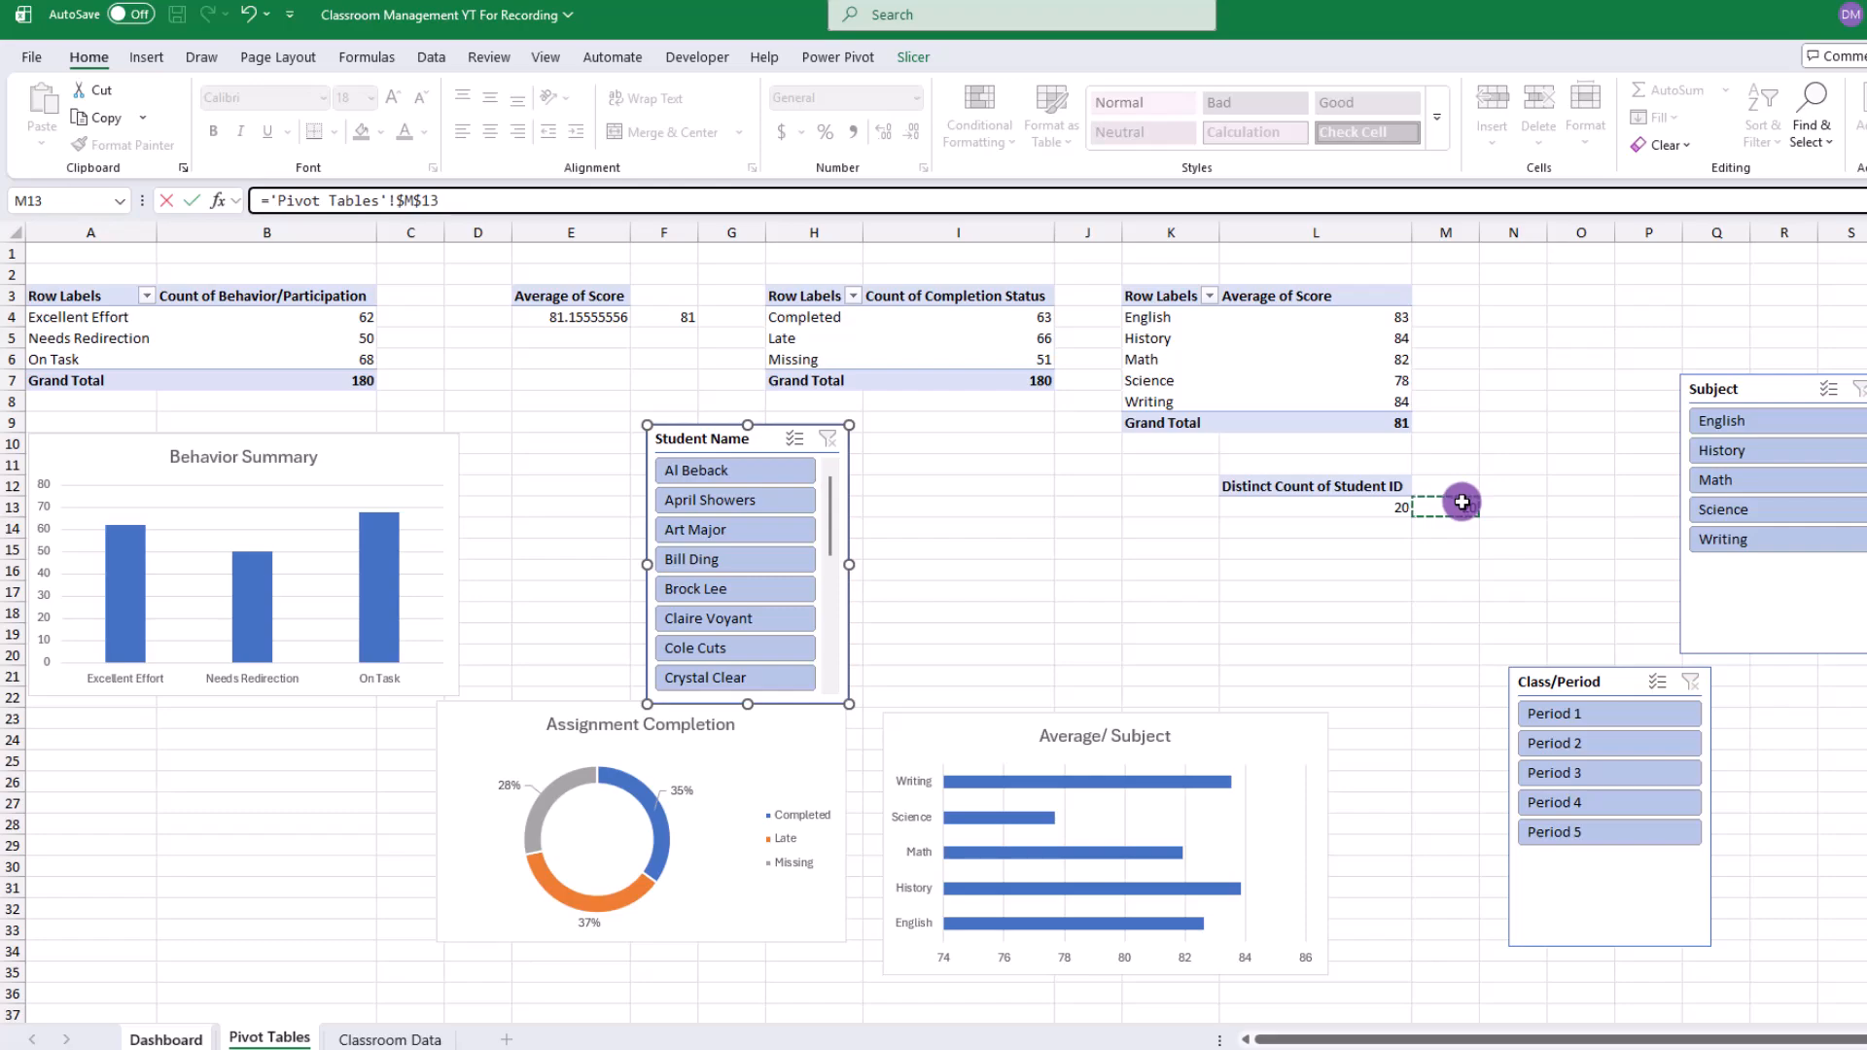
key("Return")
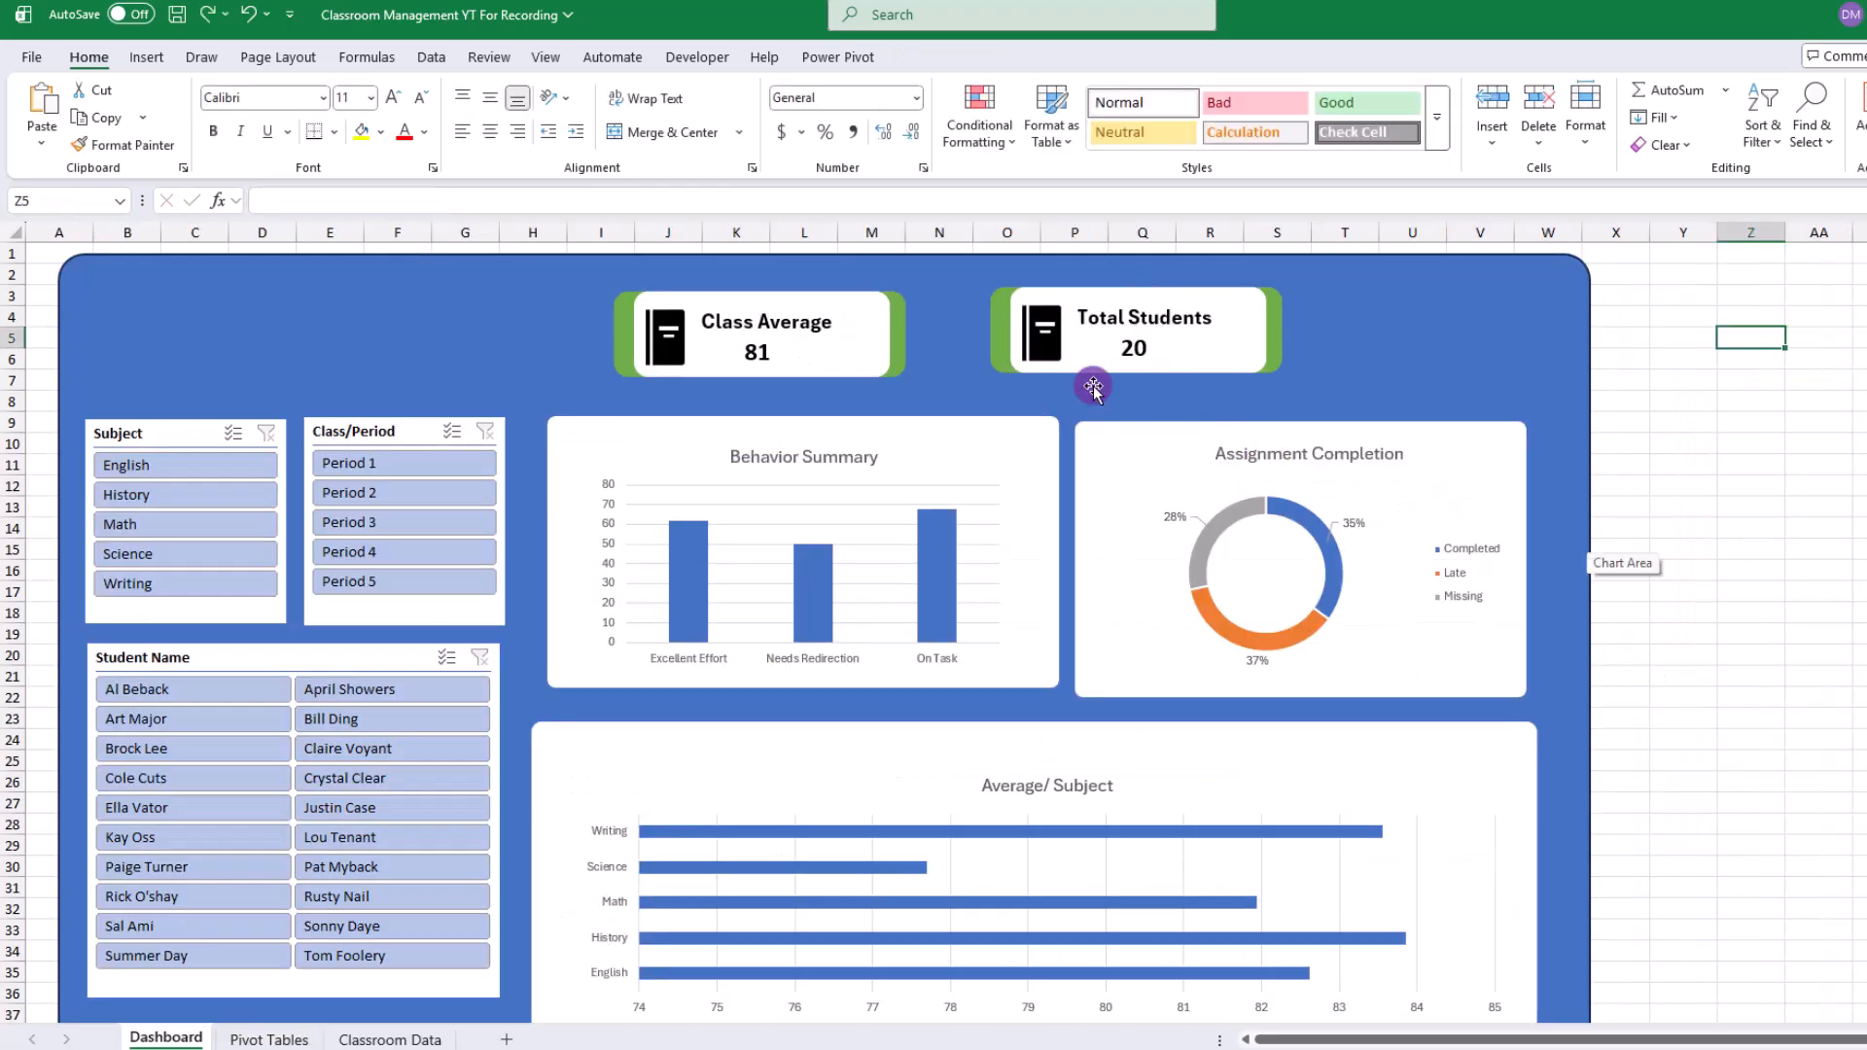
Step: Replace the notebook icon on the Total Students card with the solid student icon found under "school"
left_click(1046, 340)
right_click(1046, 340)
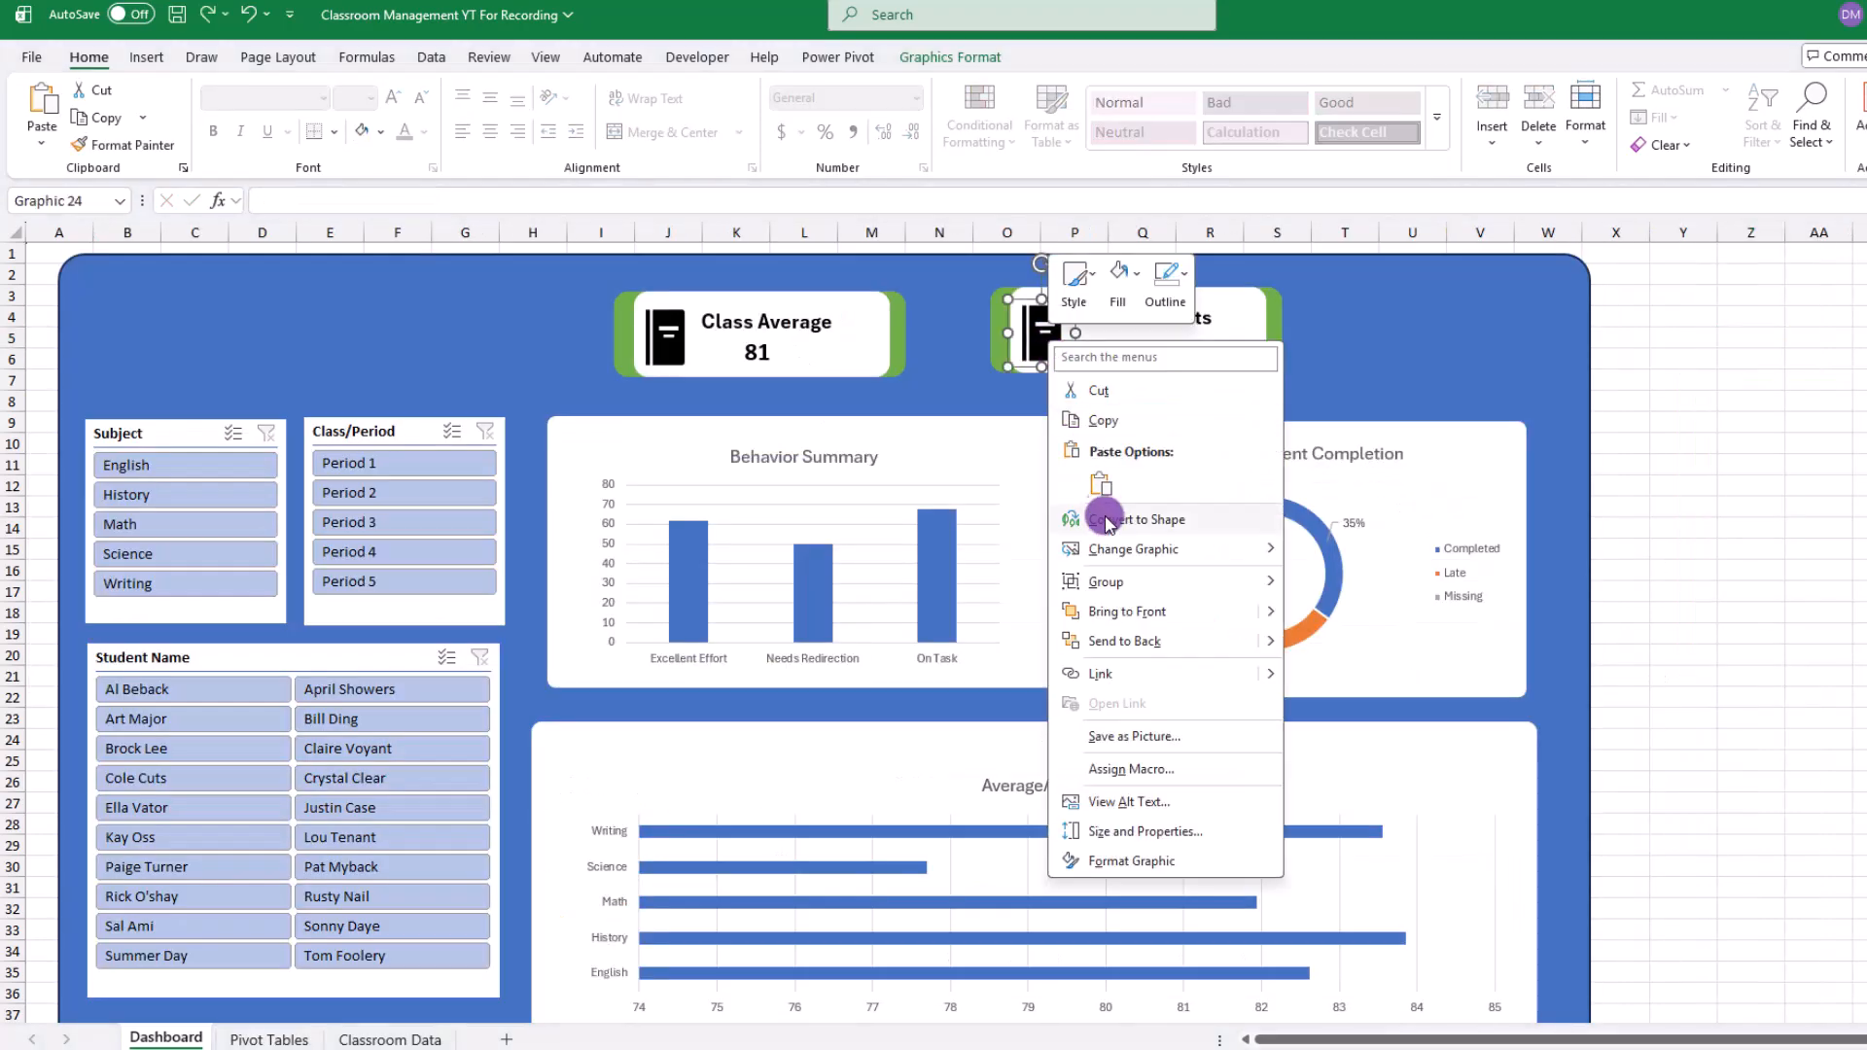
mouse_move(1106, 548)
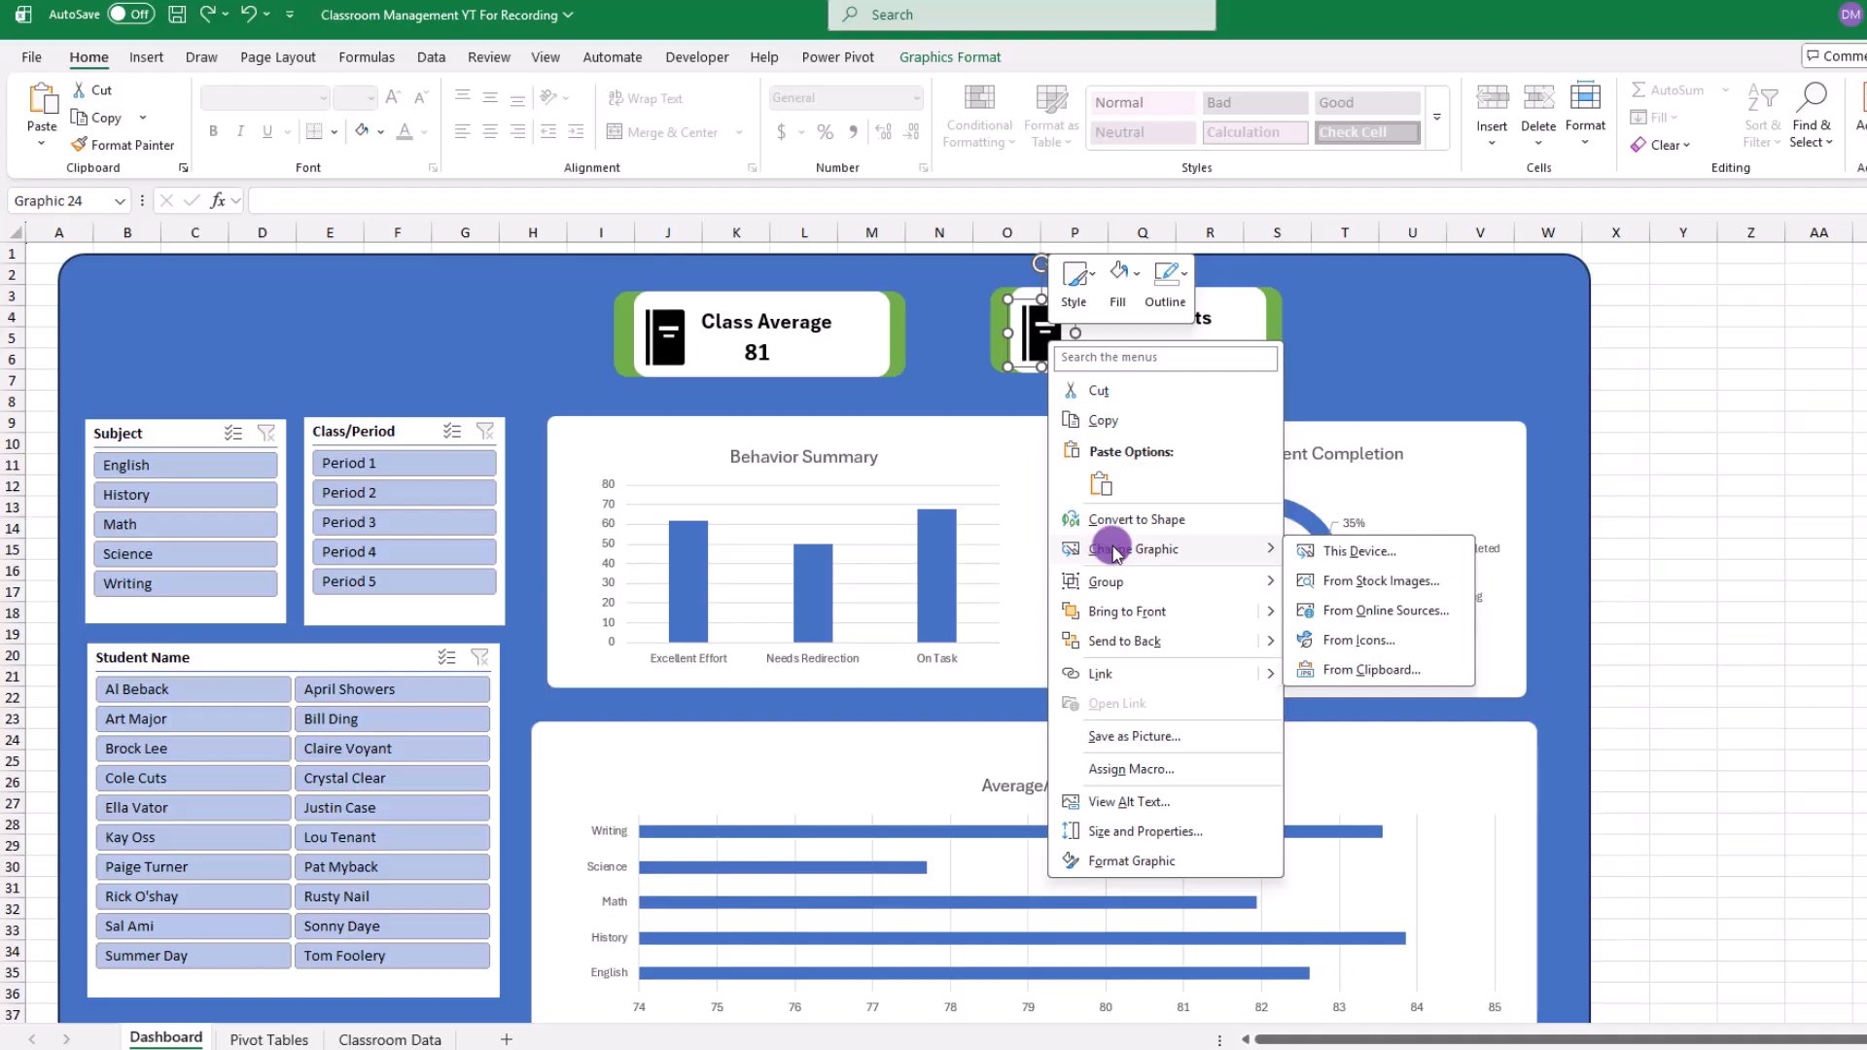
left_click(1339, 641)
type("schoo")
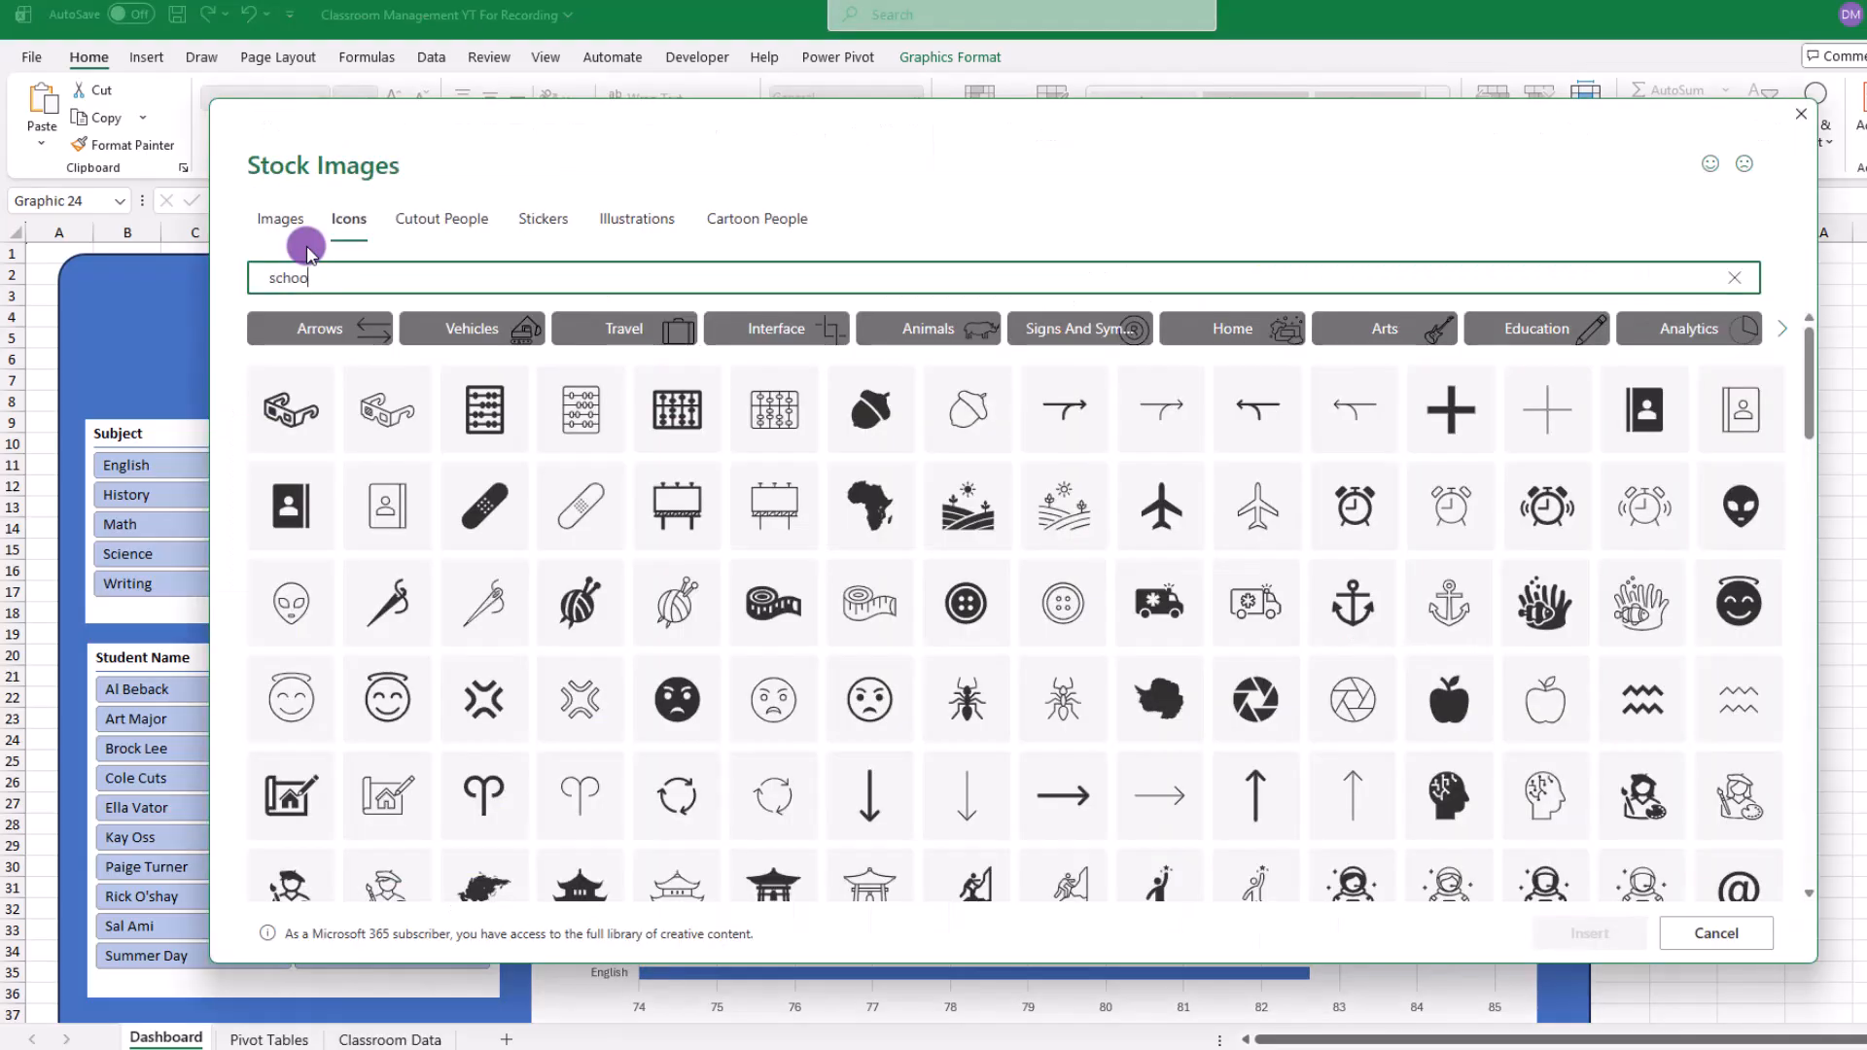
type("l")
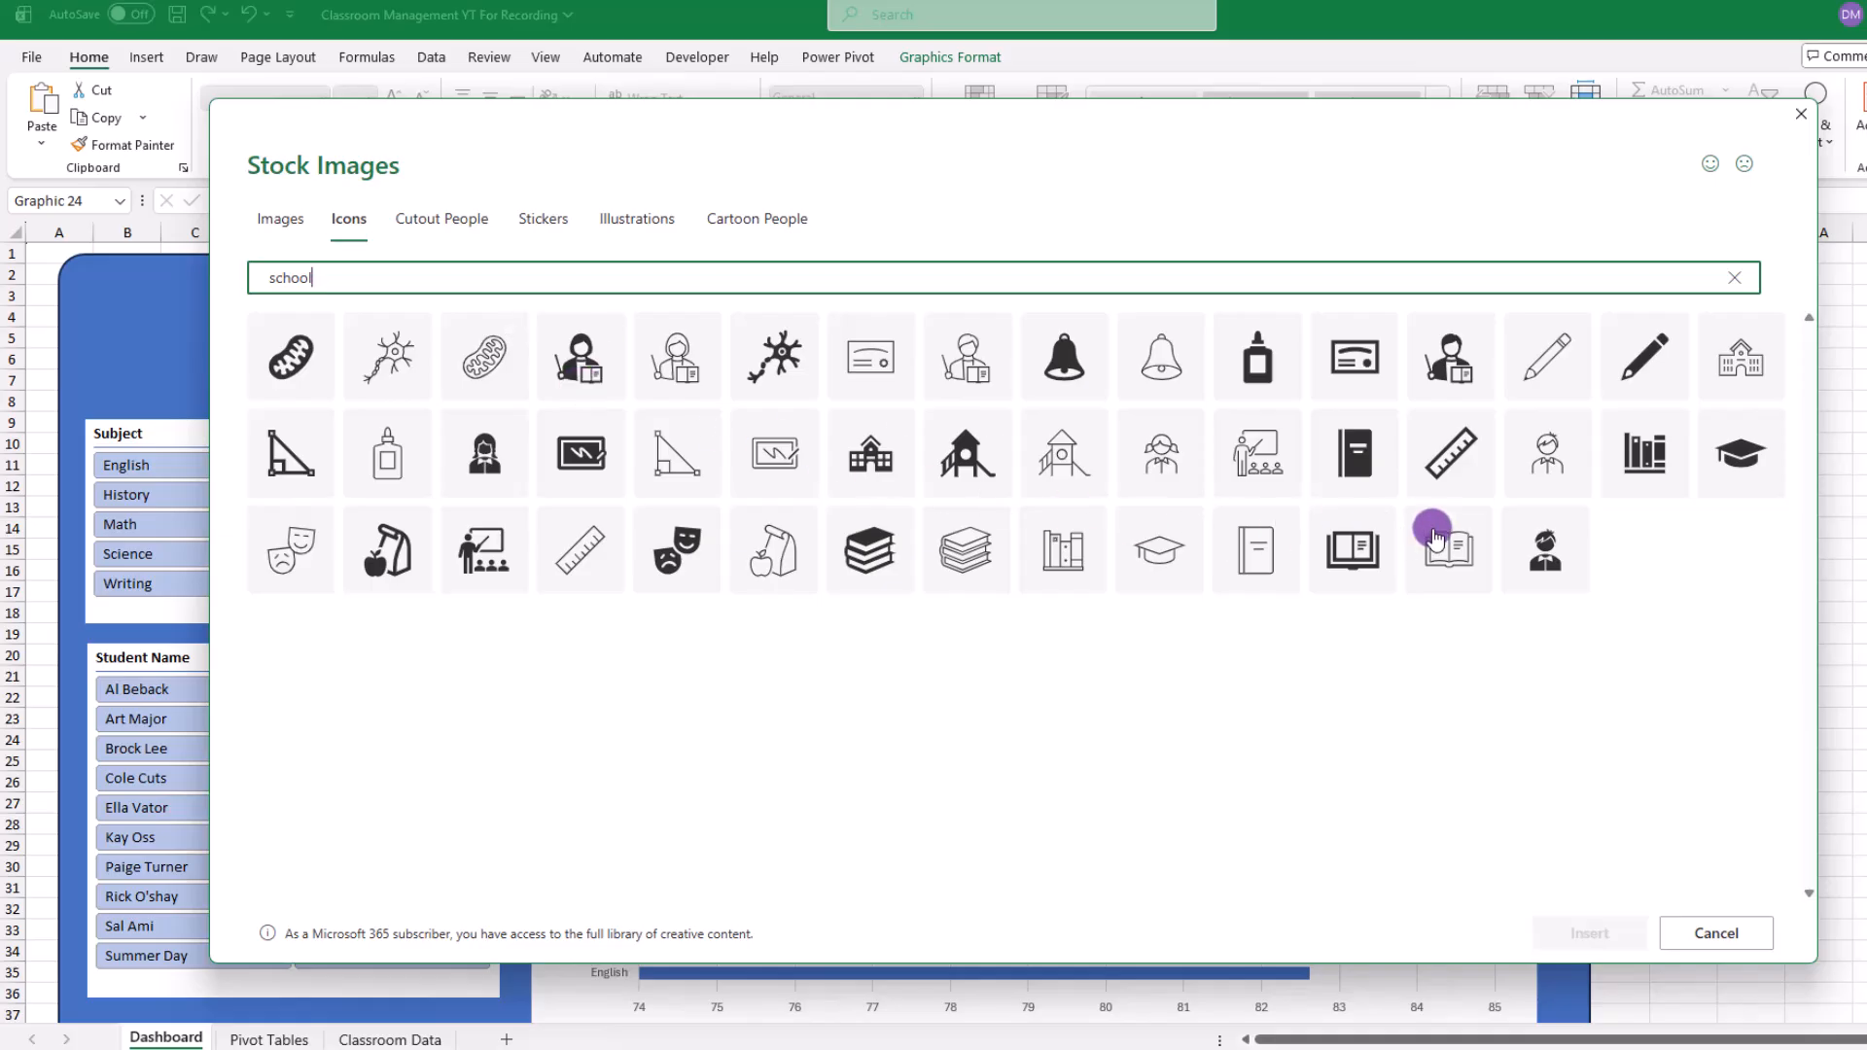
left_click(1542, 548)
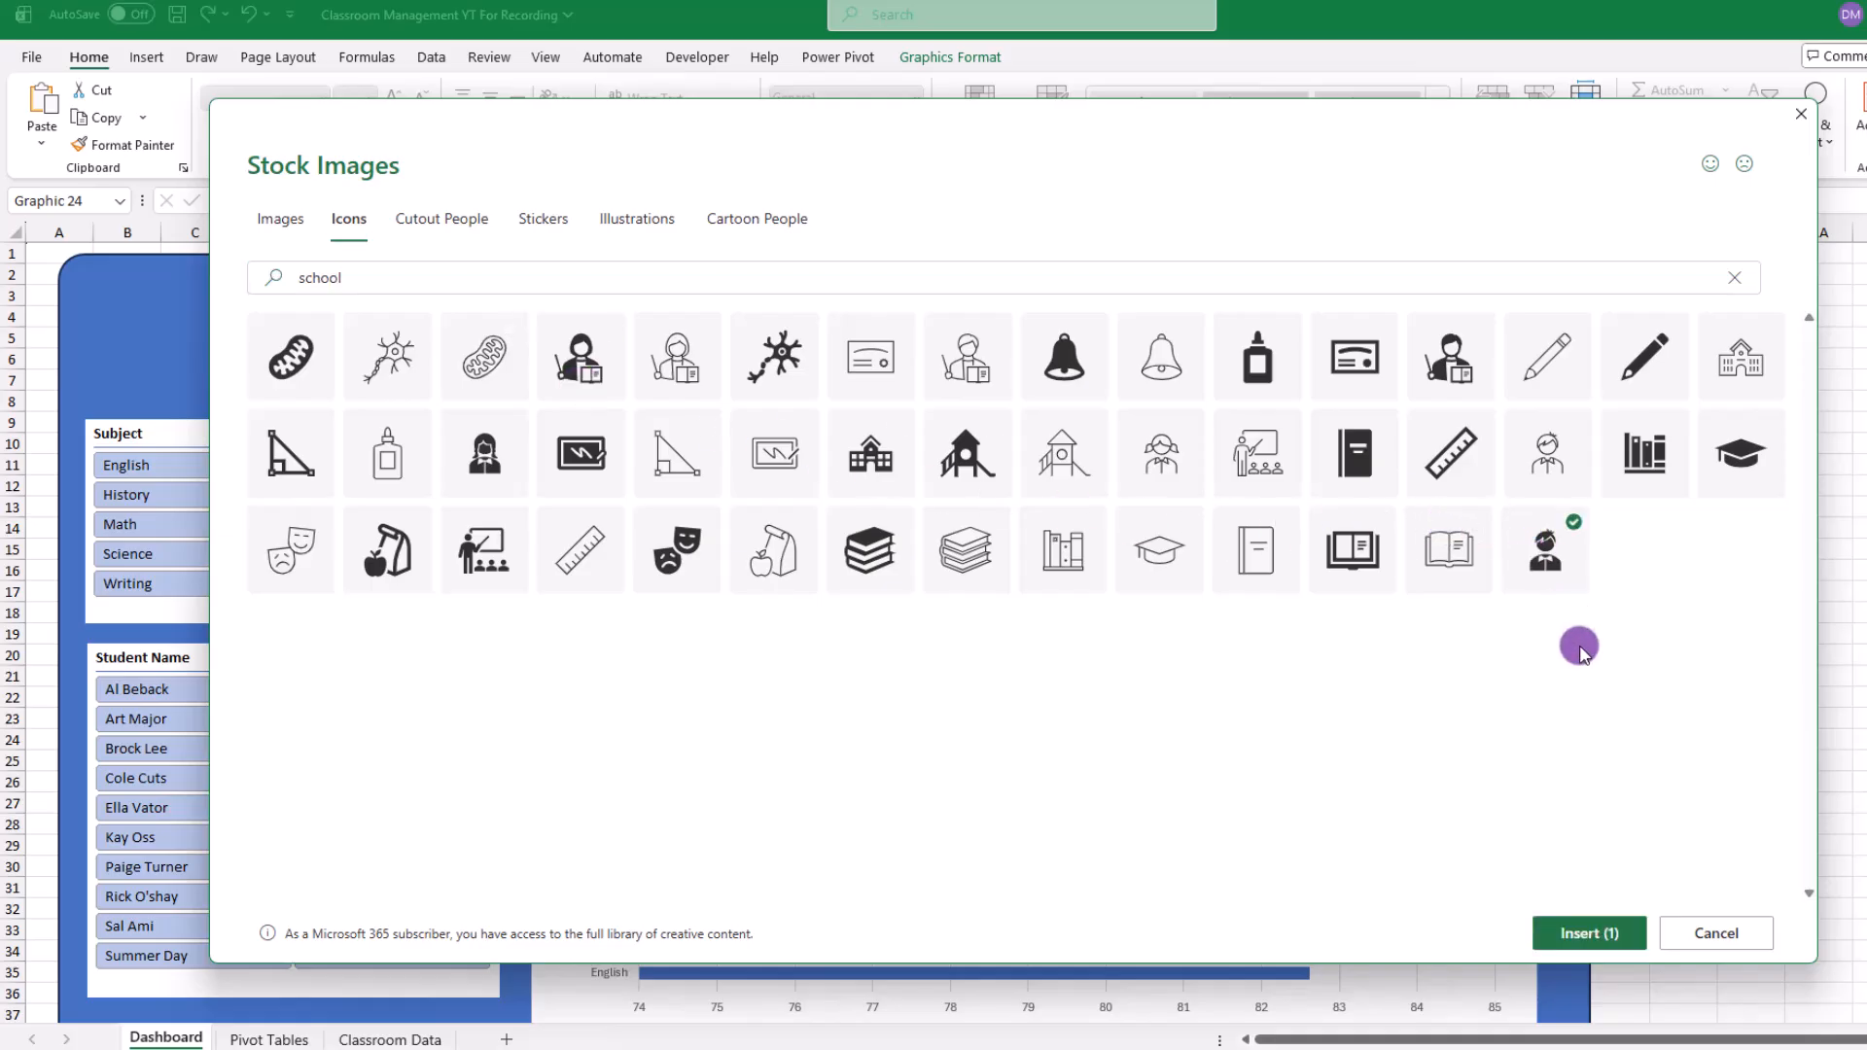
left_click(1533, 937)
left_click(1532, 364)
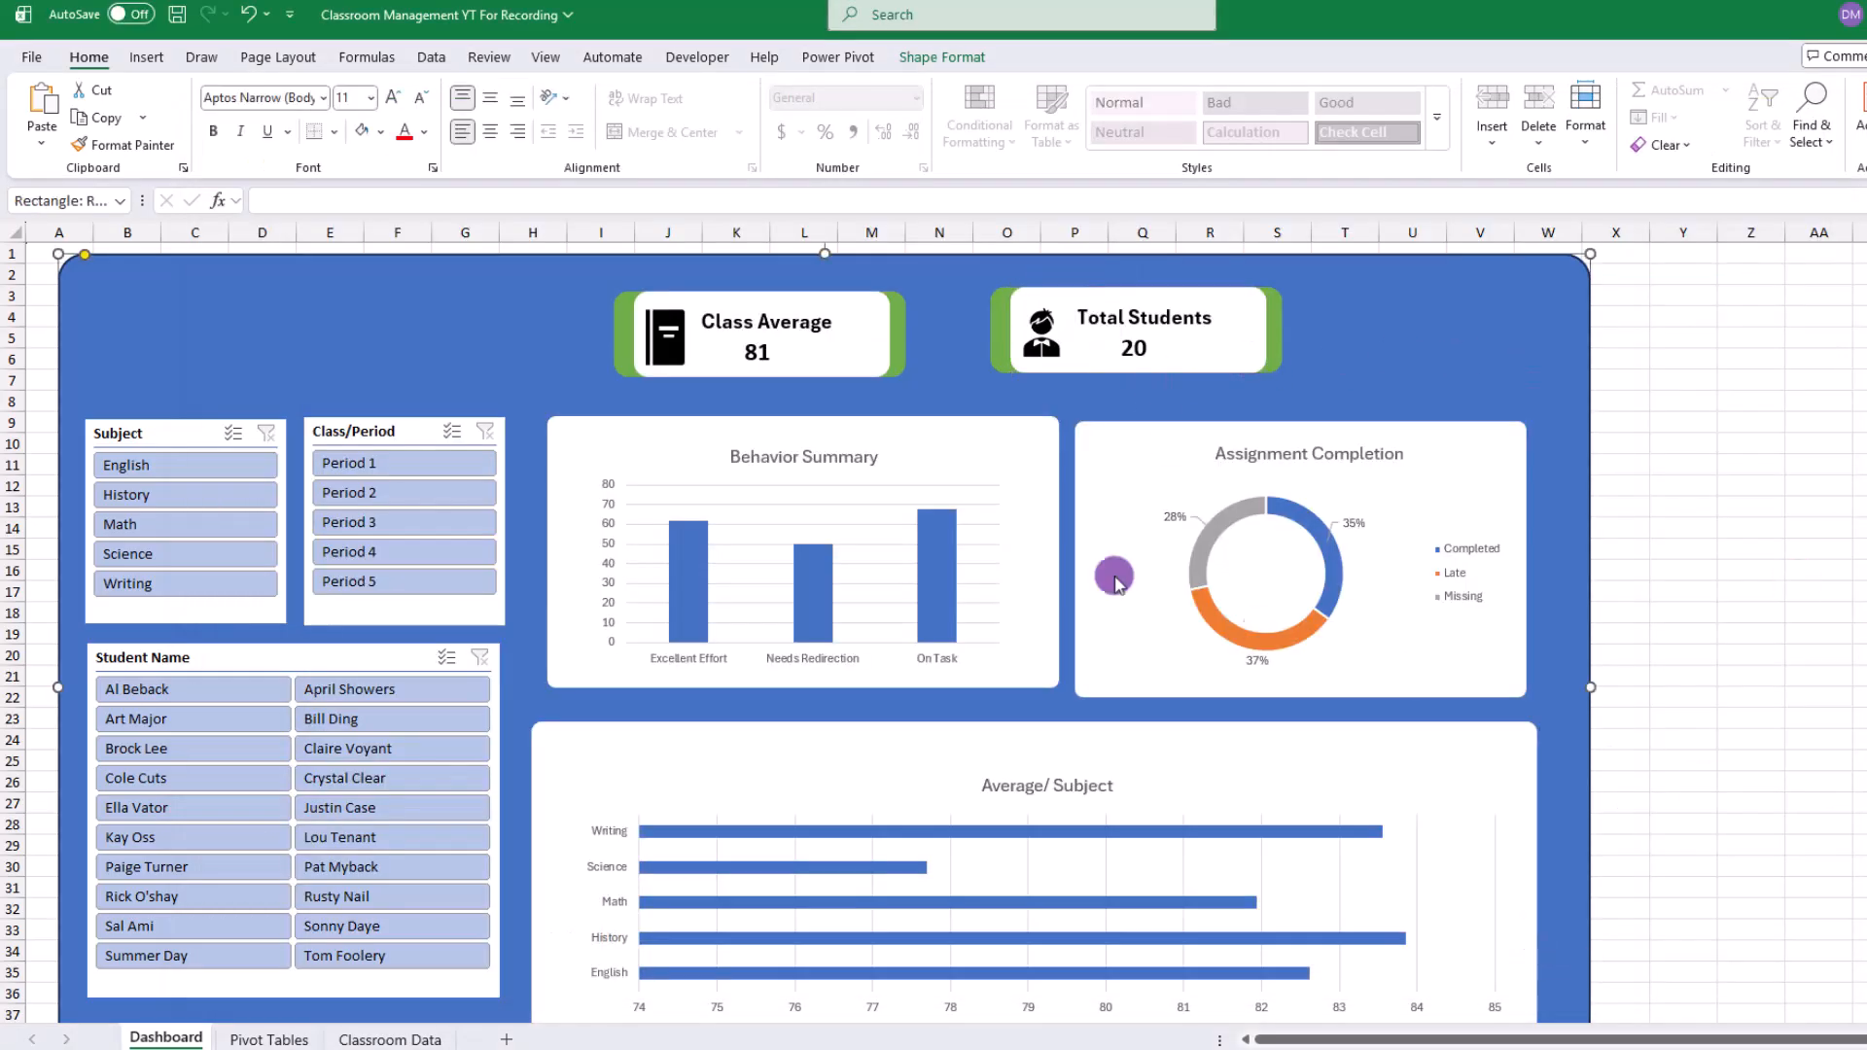
key("Escape")
Step: Add a text box reading "Classroom Management Dashboard" to the left of the Class Average card
left_click(151, 59)
left_click(1439, 112)
left_click_drag(183, 279, 551, 356)
type("Classroom Management Dashboard")
Step: Format the dashboard title as large, bold white text in a text box without fill or outline
left_click(942, 59)
left_click_drag(424, 295, 225, 296)
left_click(88, 57)
left_click(424, 131)
left_click(406, 271)
left_click(160, 295)
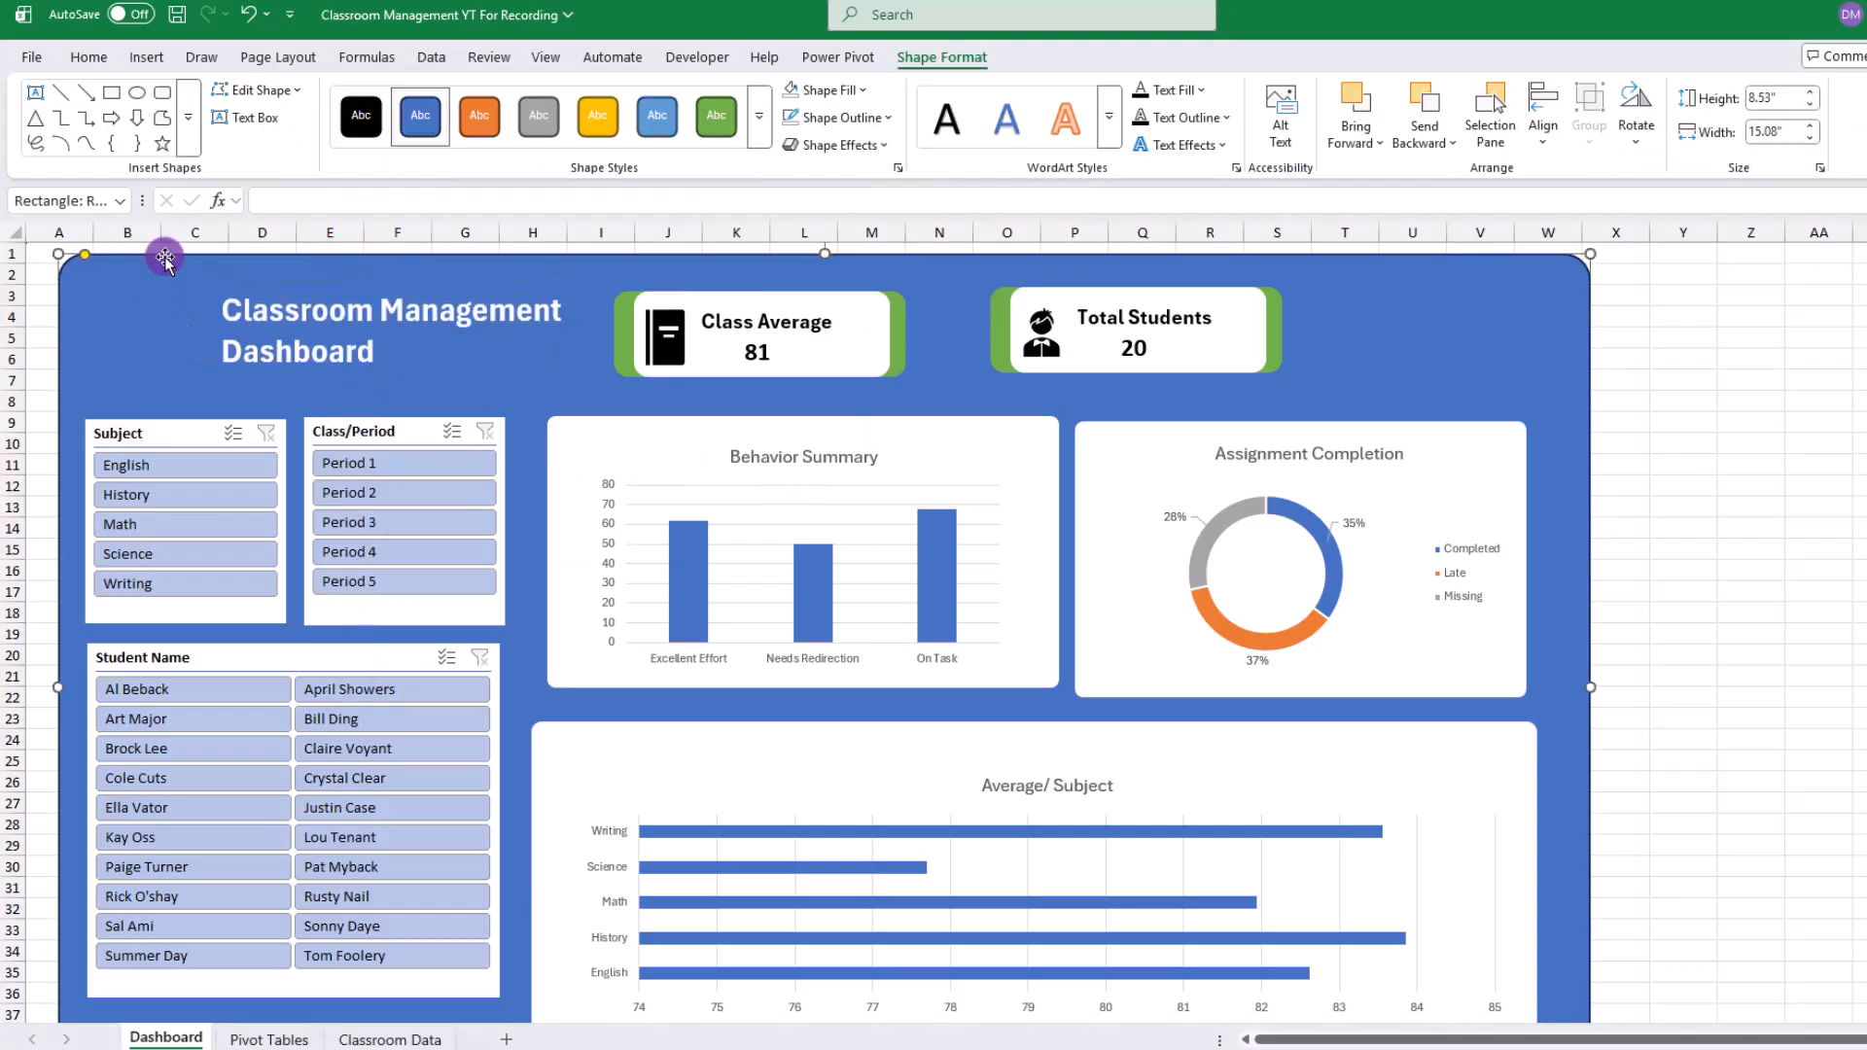
Step: Insert the solid schoolhouse icon found under "school", place it left of the dashboard title at about 1.04 inches square and open its fill colours
left_click(148, 59)
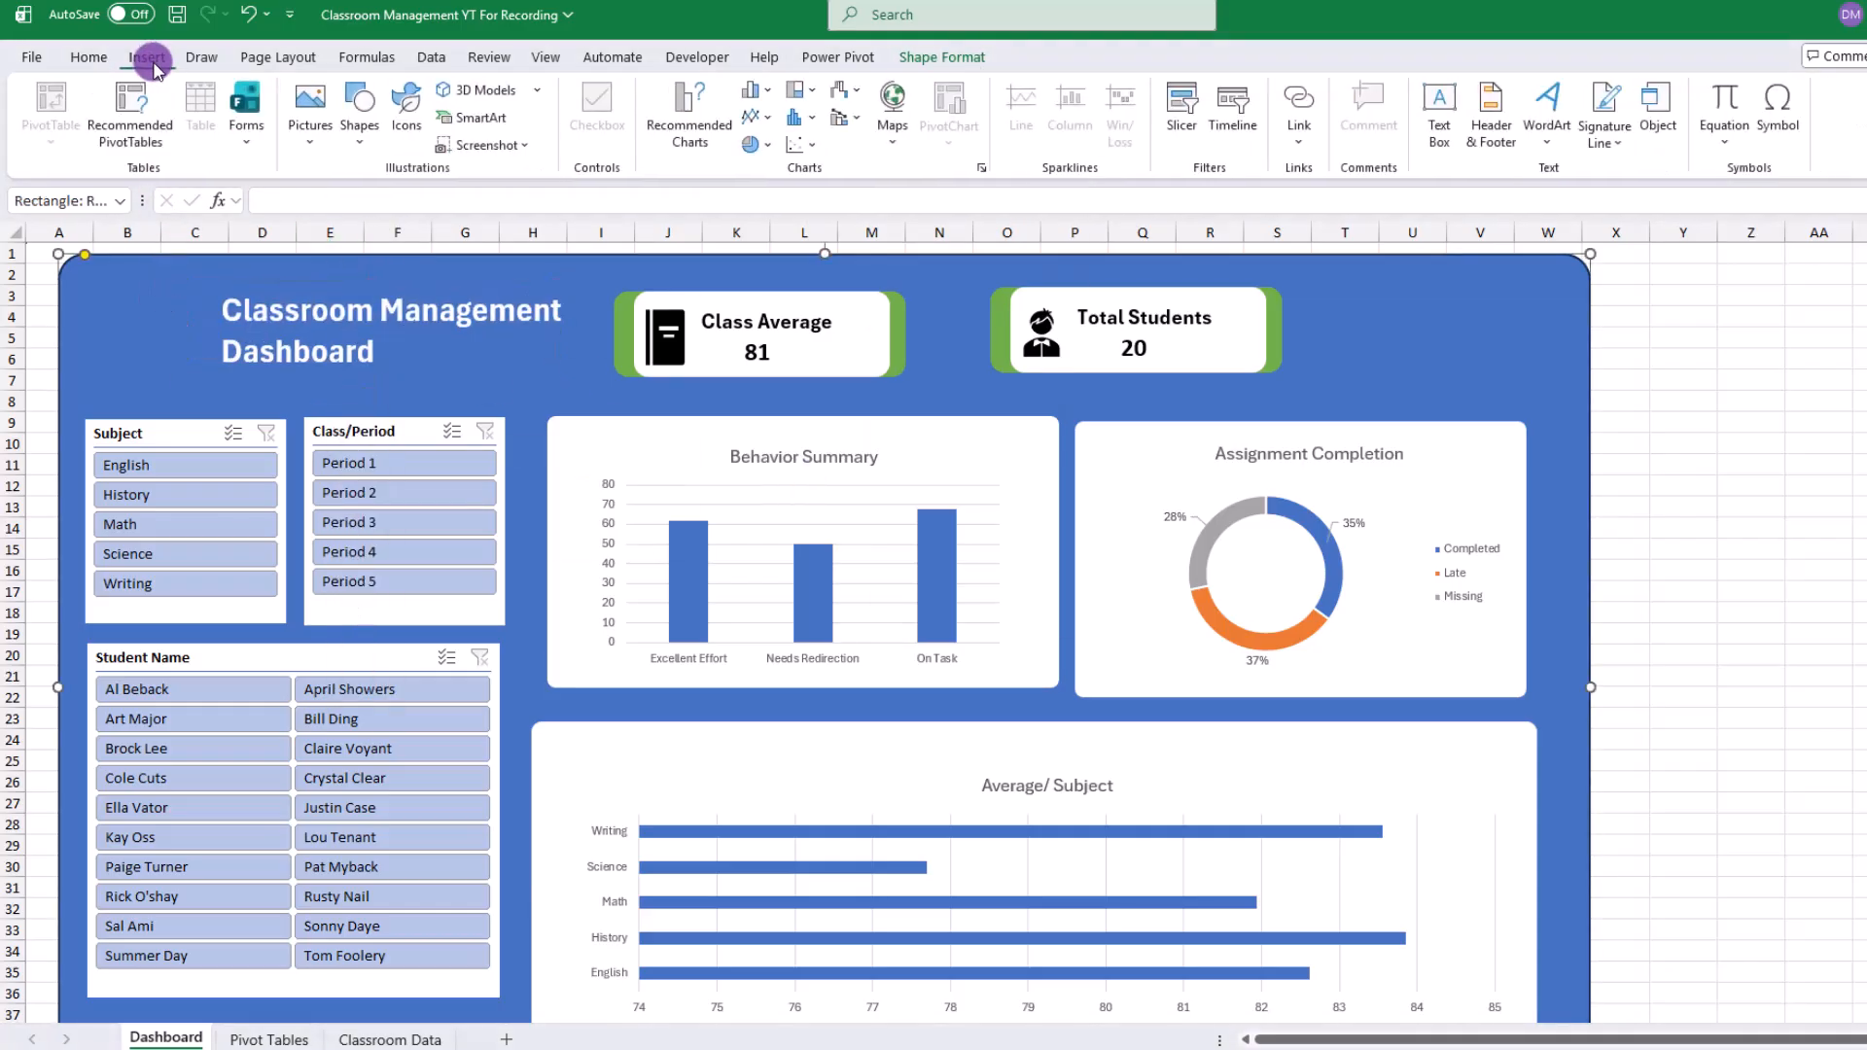
left_click(407, 112)
type("school")
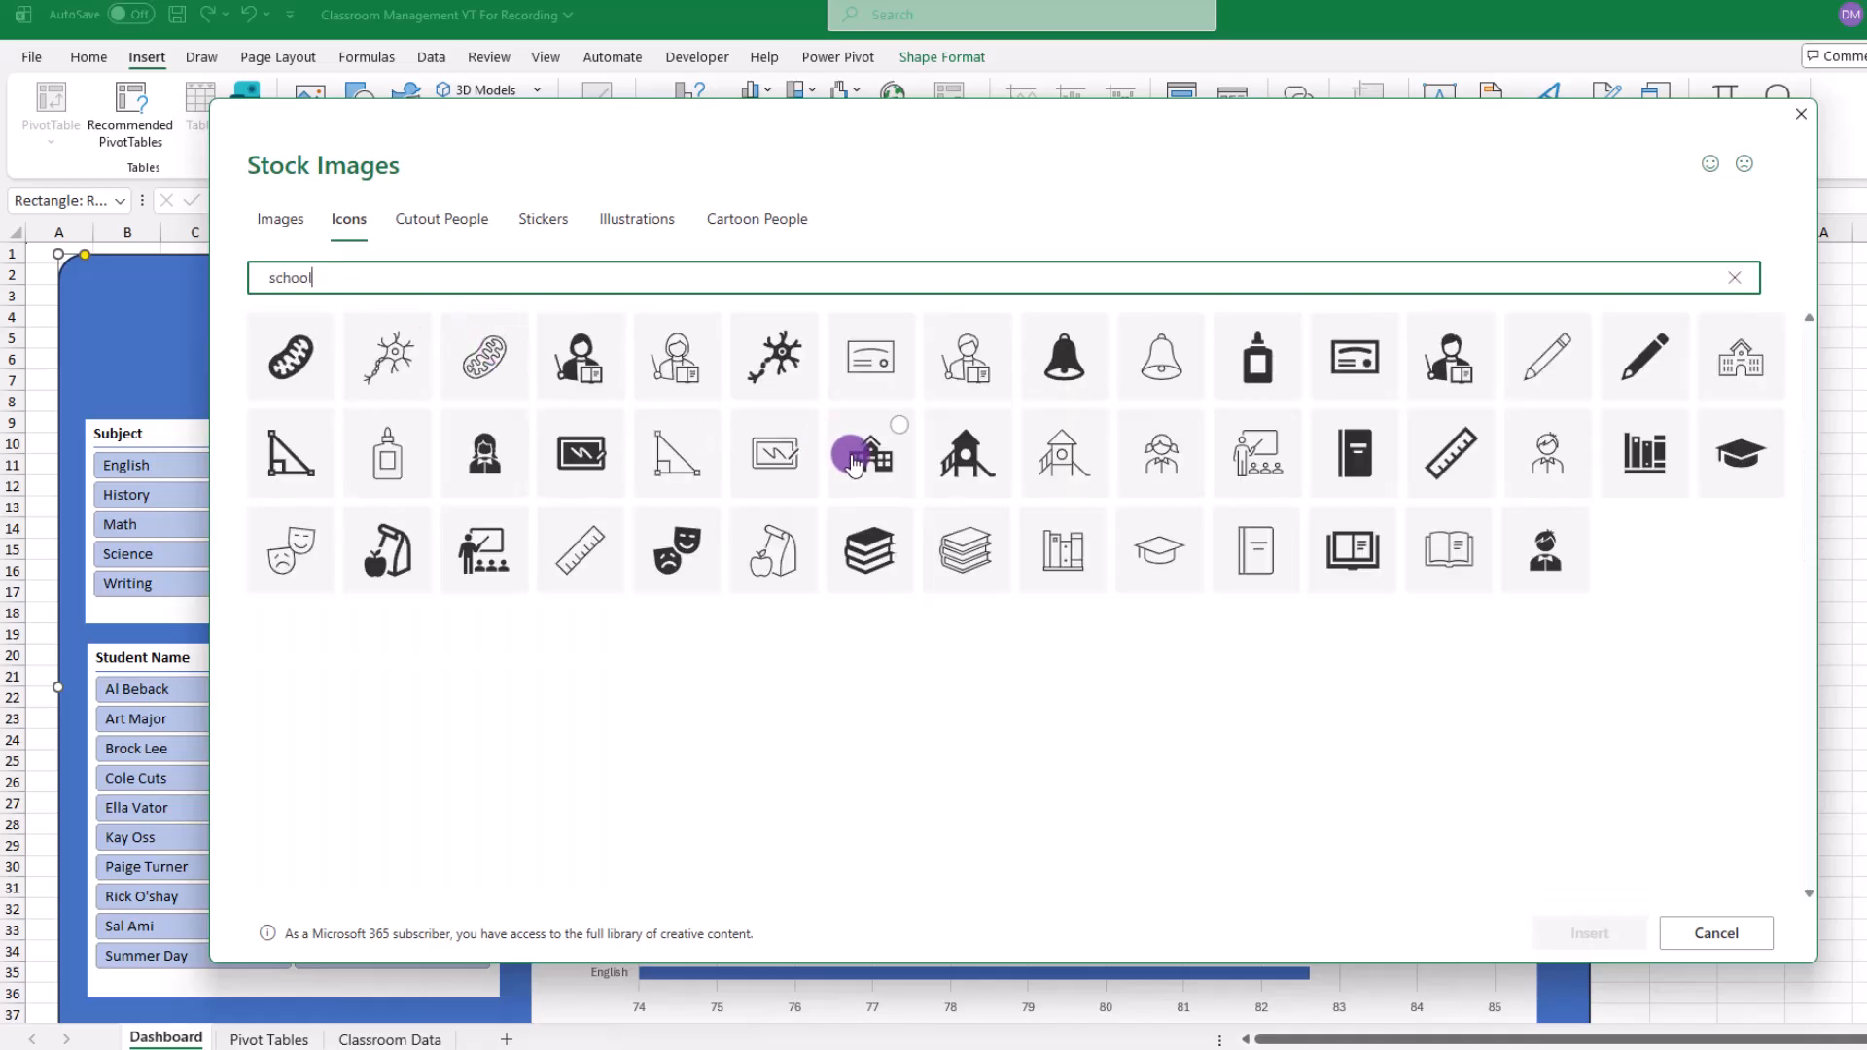
left_click(869, 461)
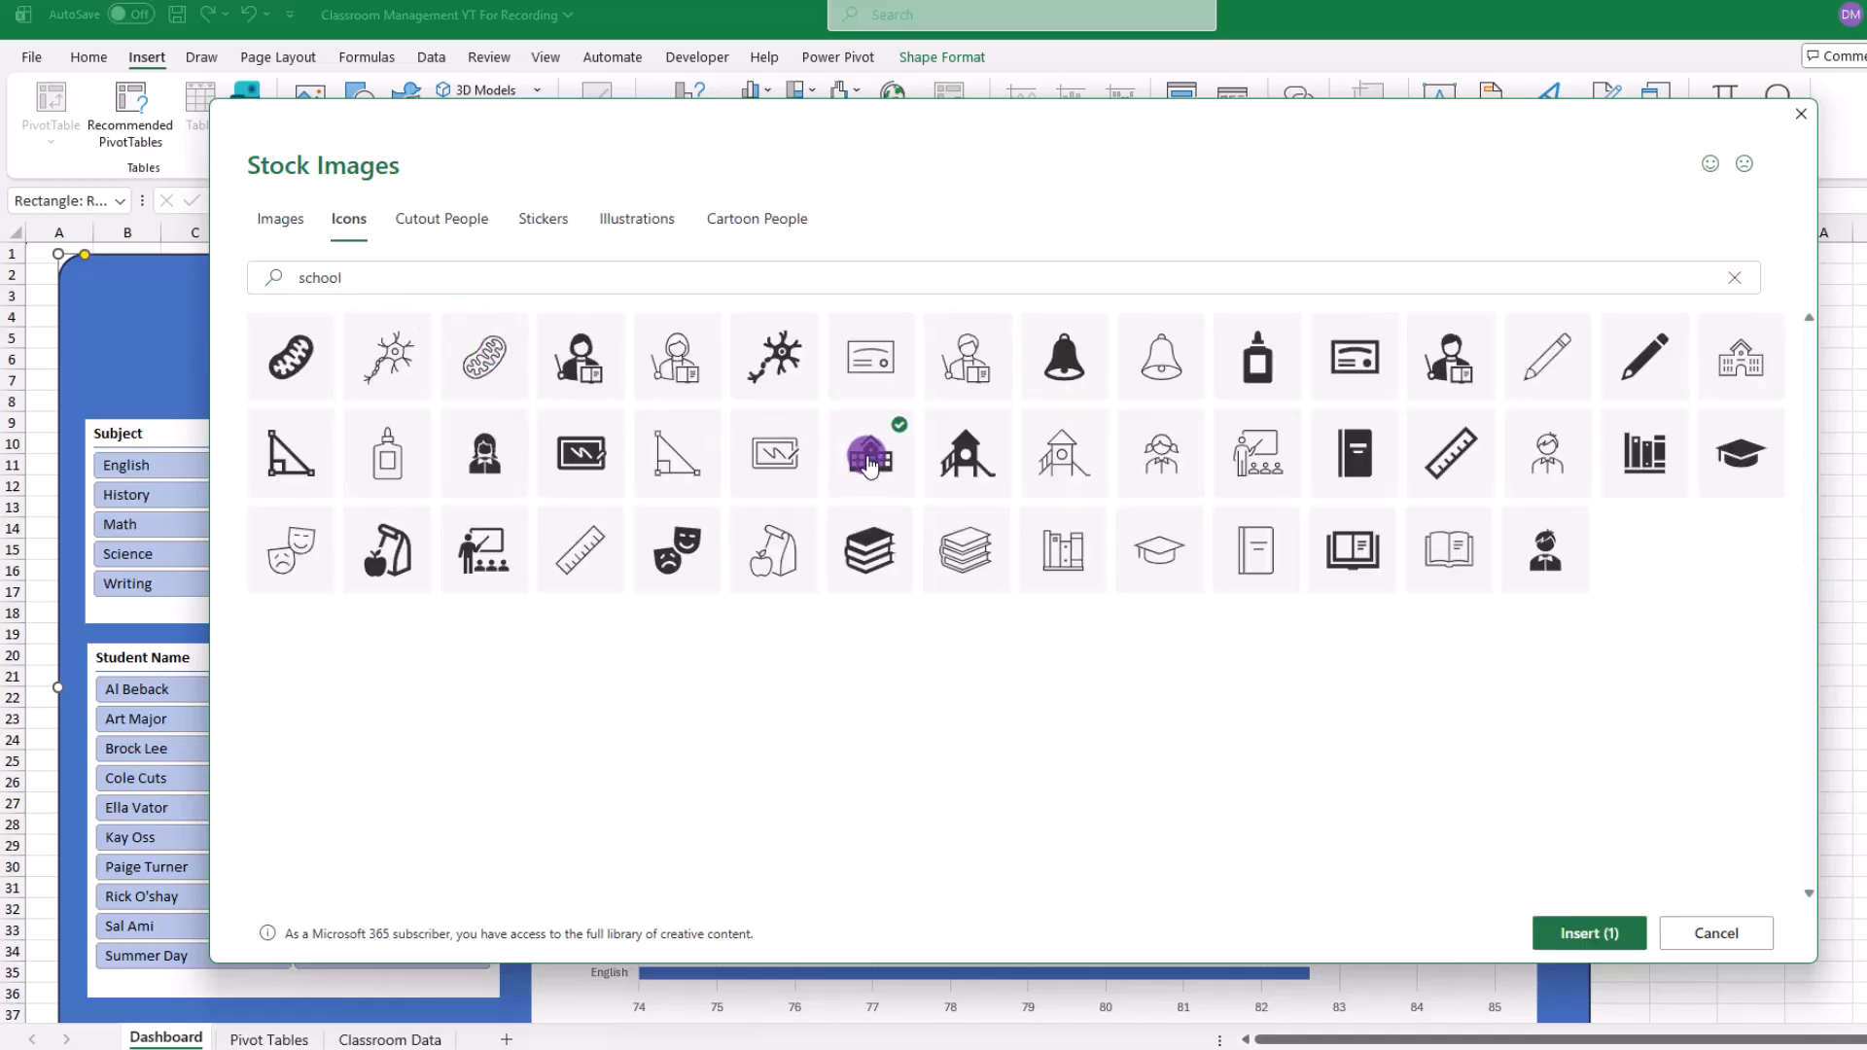
left_click(1570, 934)
left_click_drag(1740, 481, 203, 381)
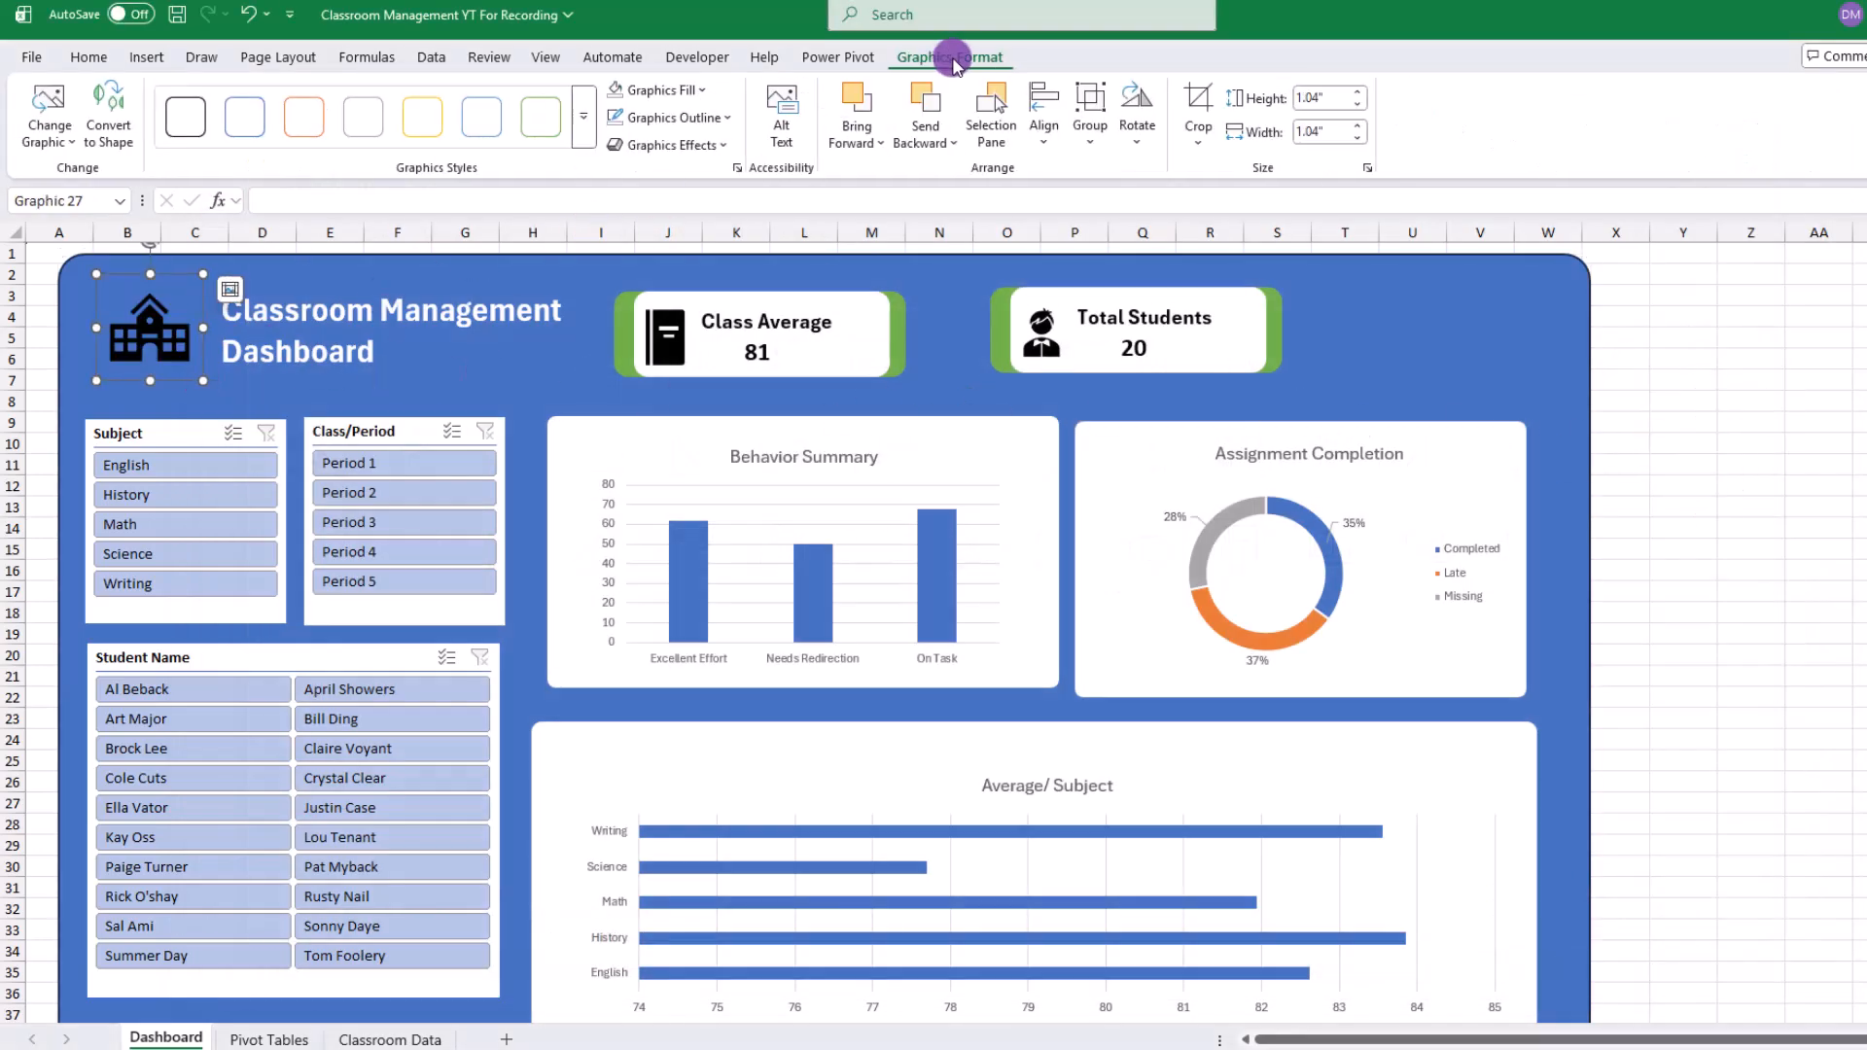
left_click(666, 89)
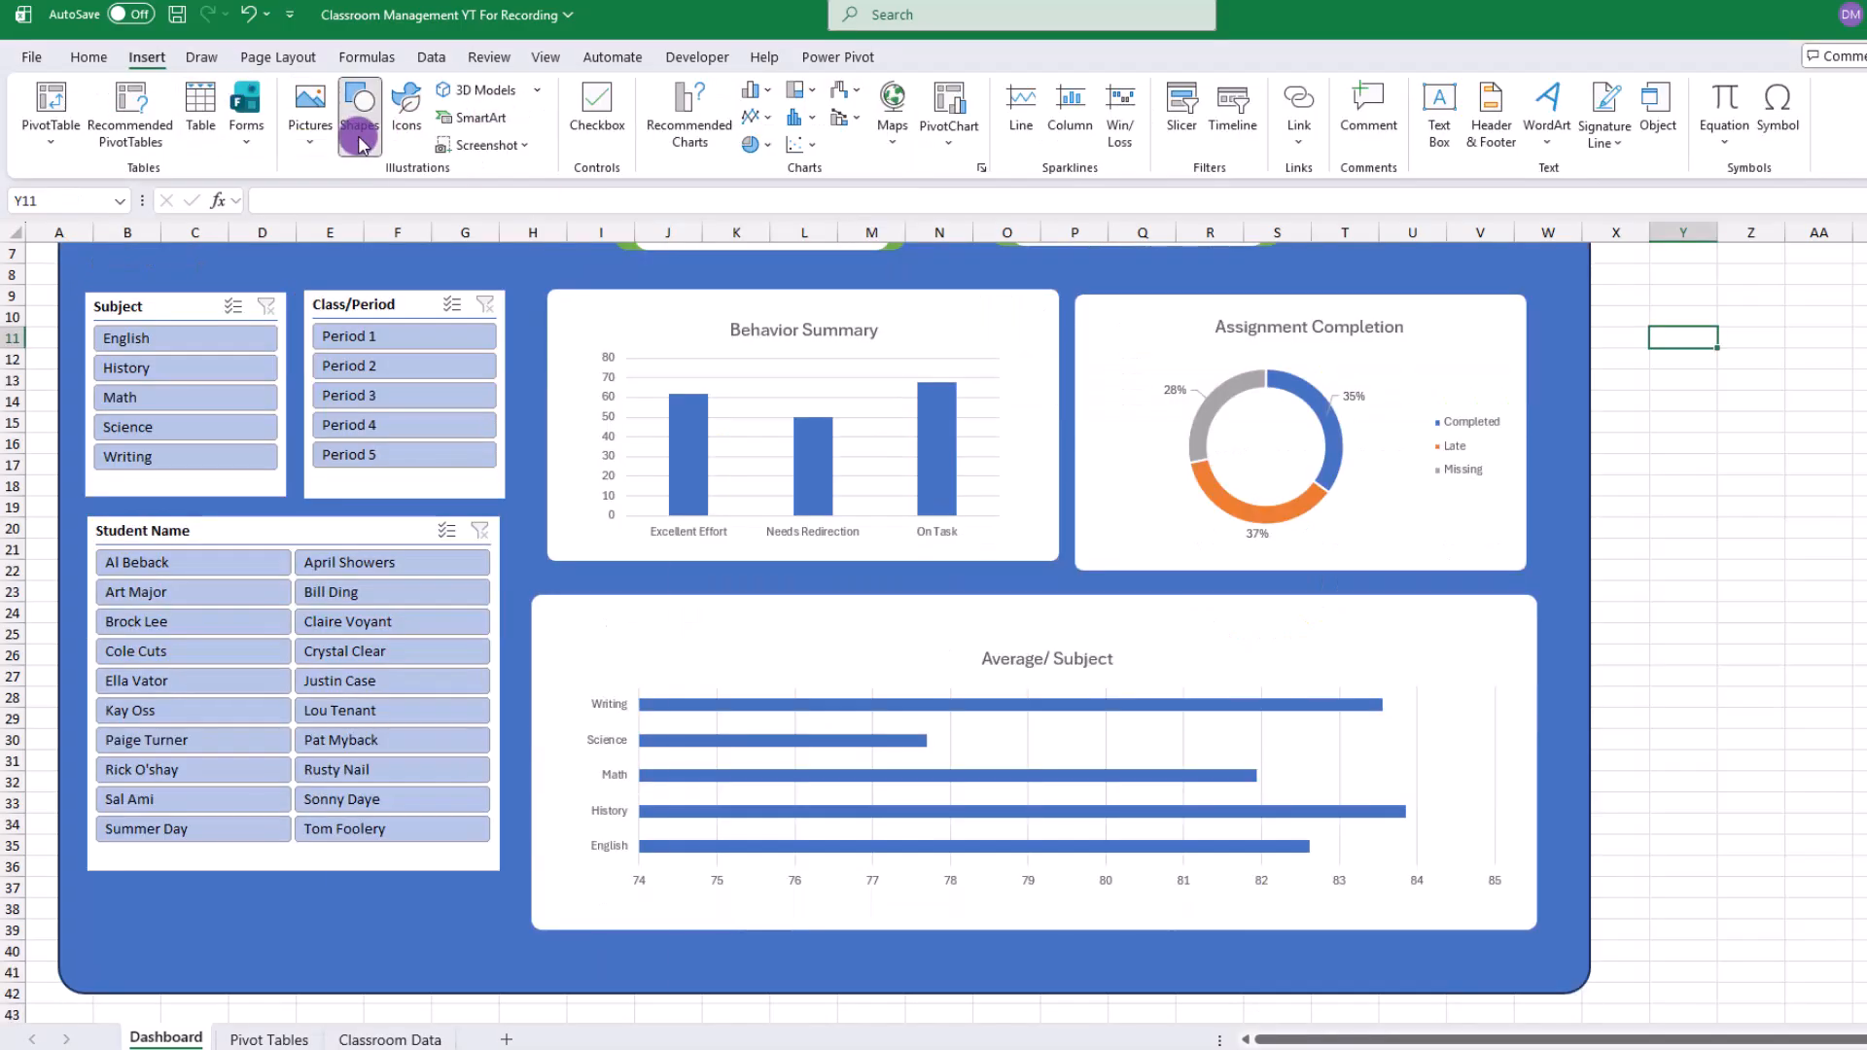
Step: Draw a rounded rectangle about 0.52 by 3.31 inches below the Student Name slicer and label it "Student List"
left_click(360, 114)
left_click(476, 202)
mouse_move(118, 897)
left_mouse_down()
mouse_move(352, 951)
mouse_move(456, 952)
left_mouse_up()
type("Student List")
Step: Centre and enlarge the "Student List" text and give its rounded rectangle the green shape style
left_click_drag(207, 914, 133, 910)
left_click(88, 57)
left_click(491, 131)
left_click(371, 97)
left_click(353, 295)
left_click(376, 926)
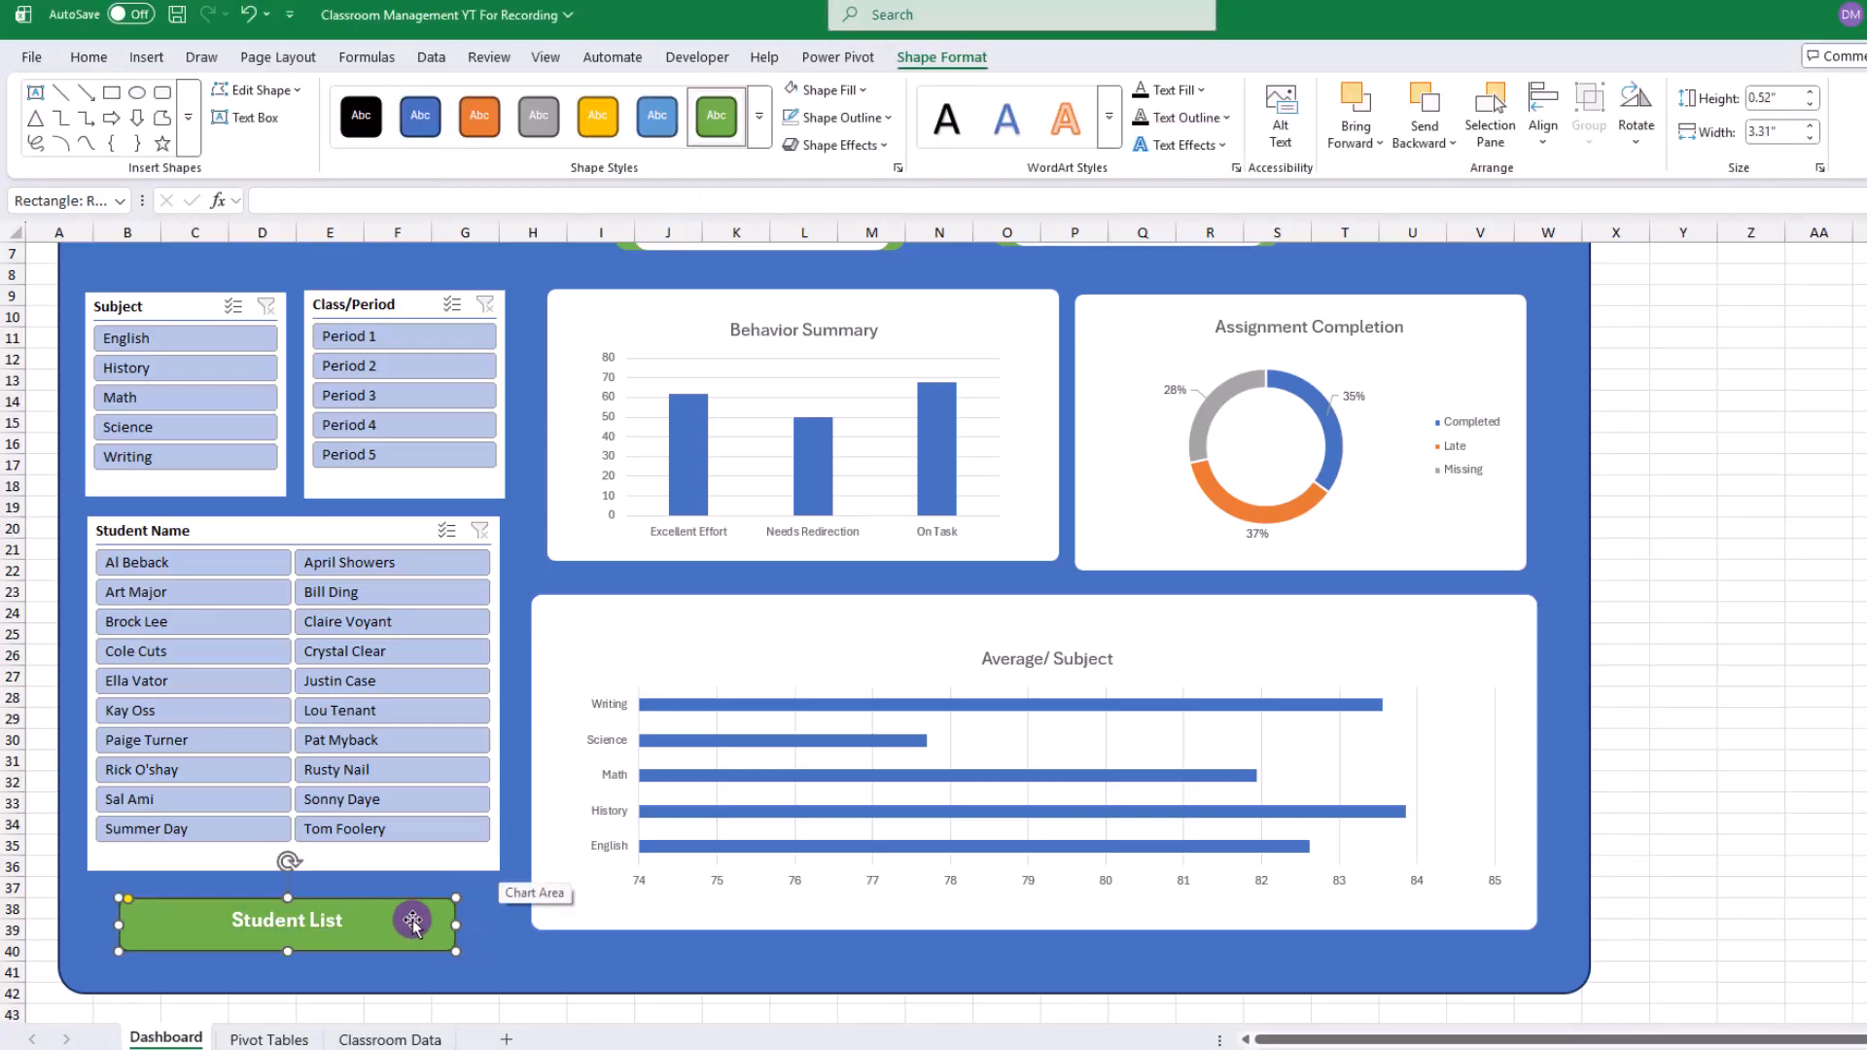
Step: Link the "Student List" shape to the Classroom Data sheet in this document and test the link
right_click(409, 916)
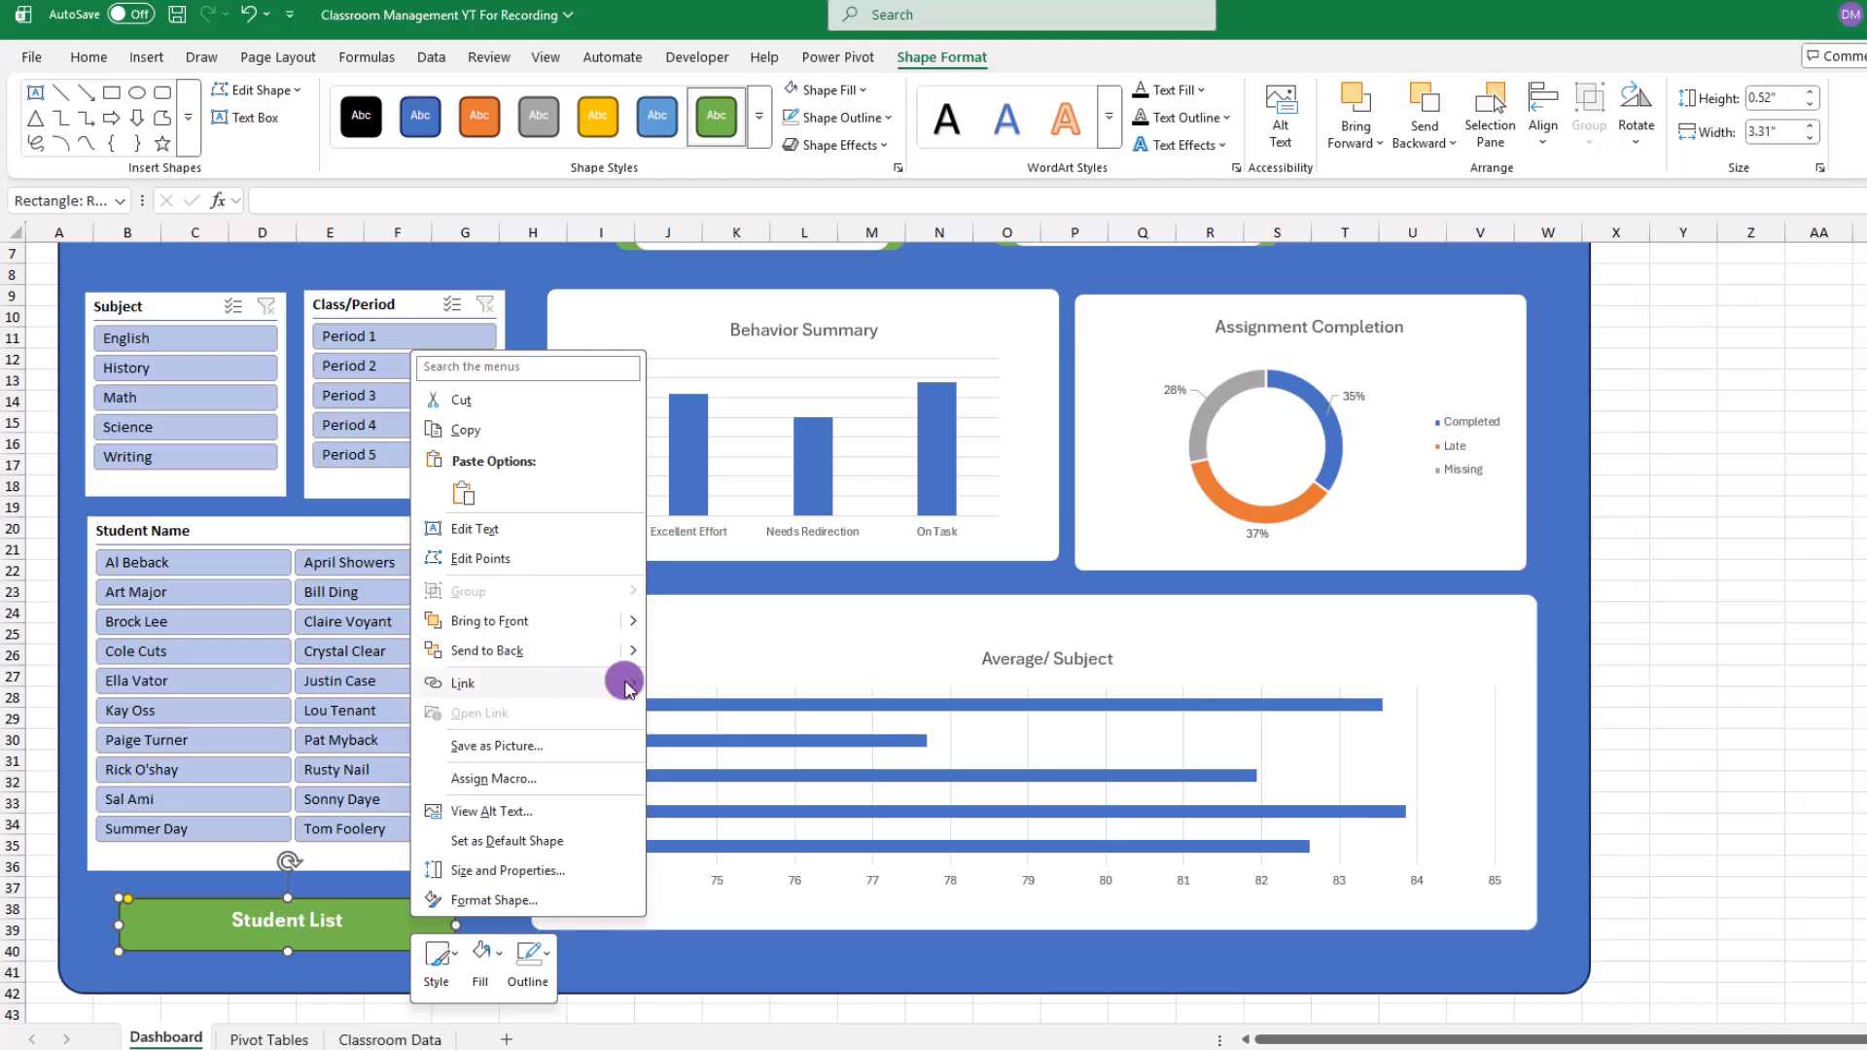
mouse_move(632, 689)
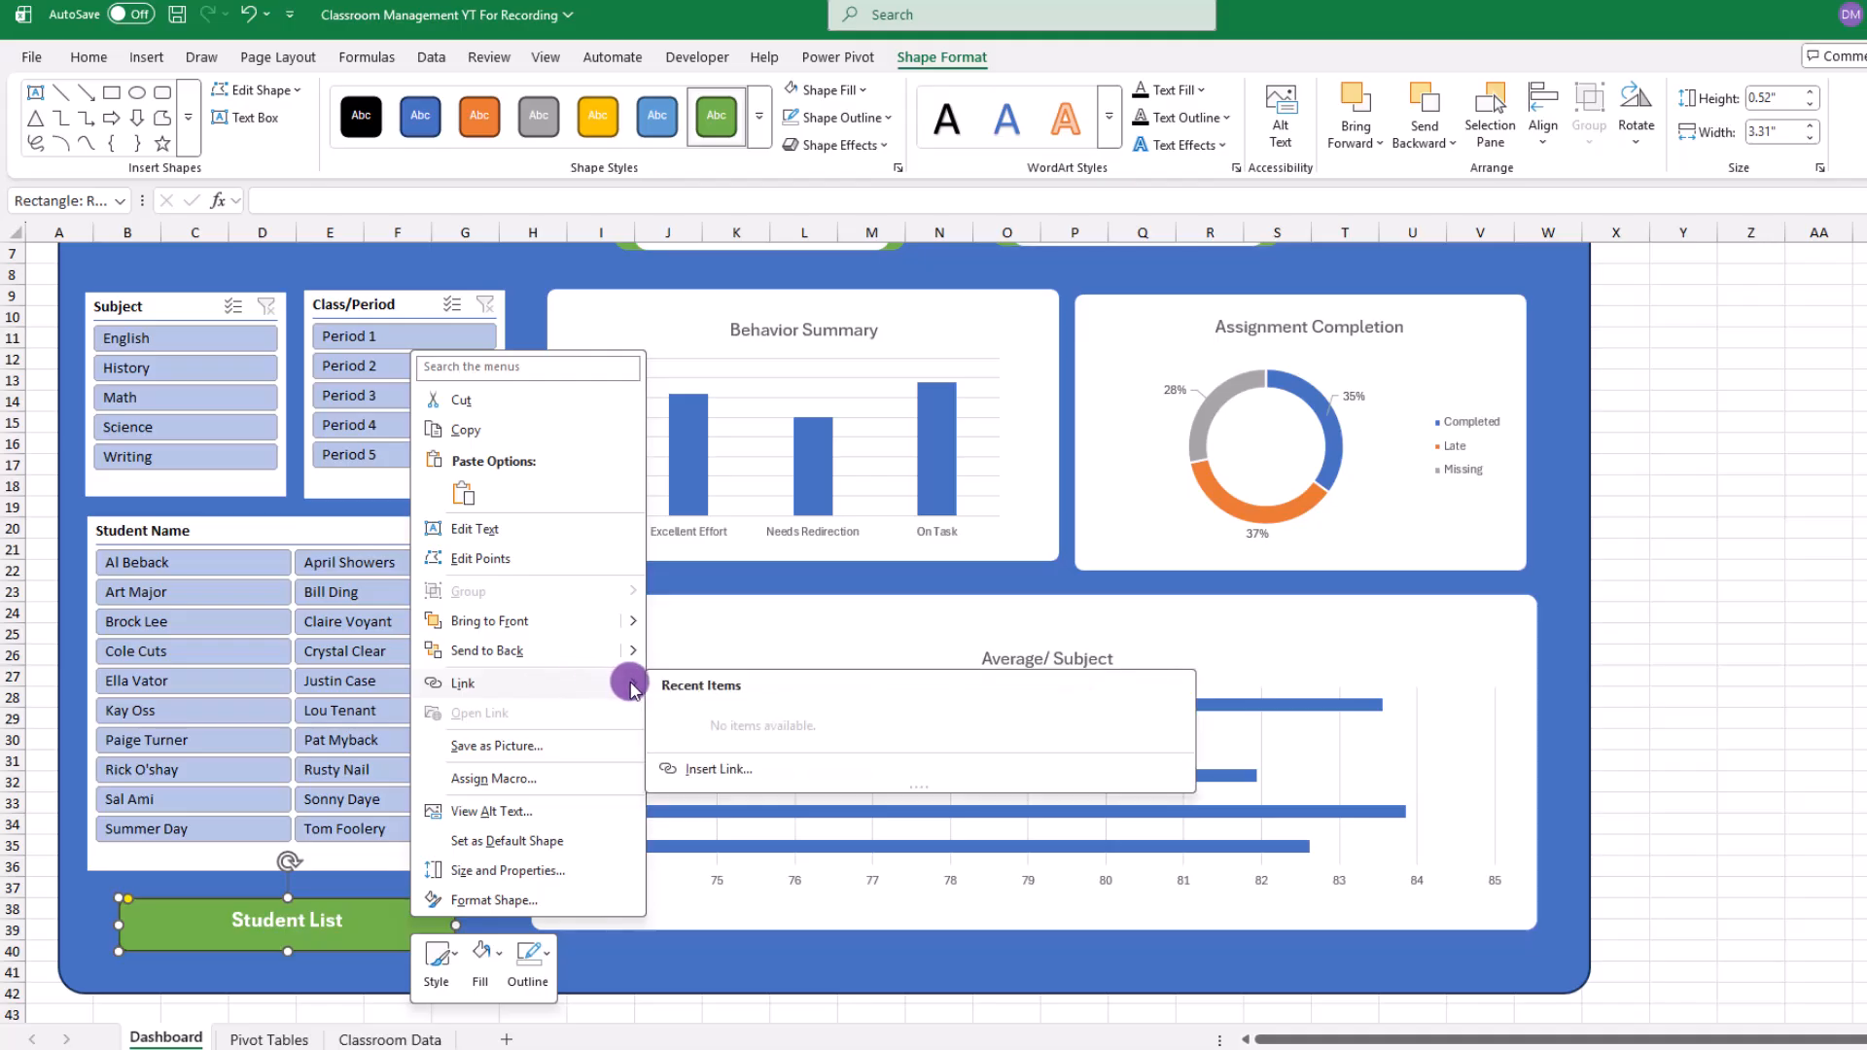
left_click(717, 768)
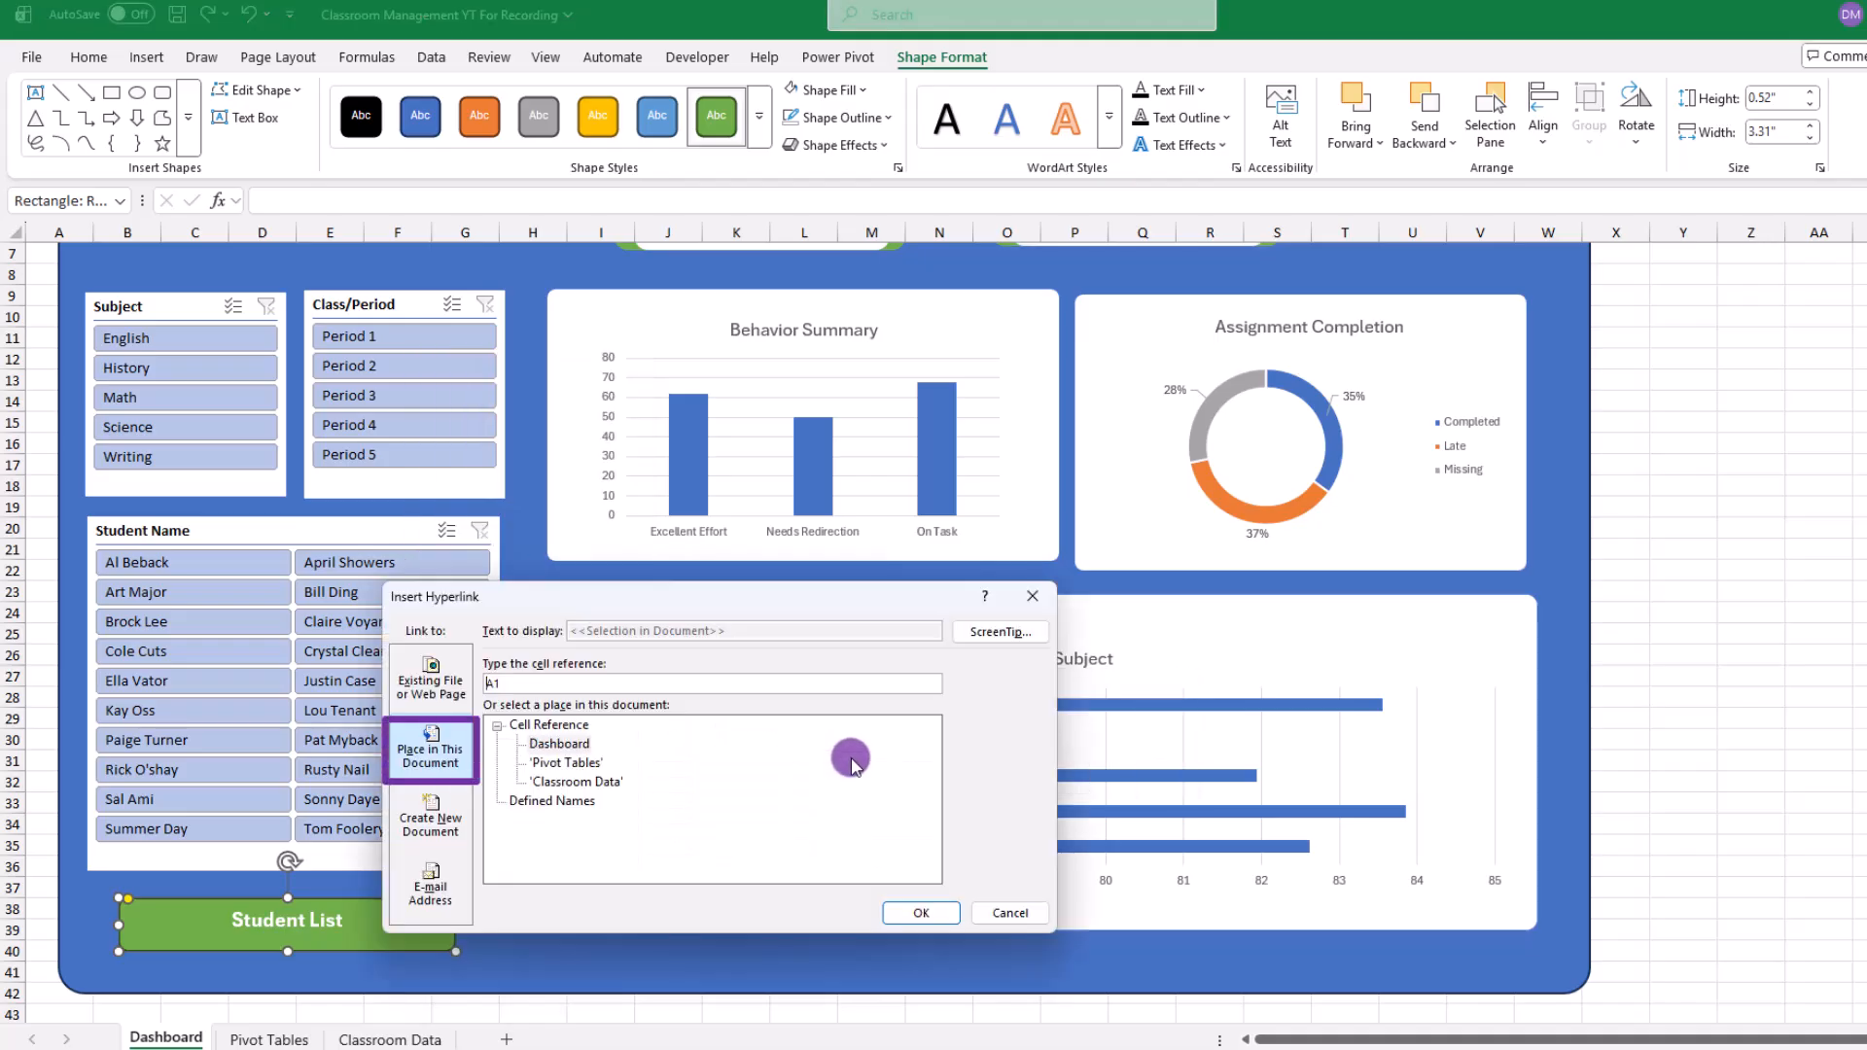
left_click(613, 784)
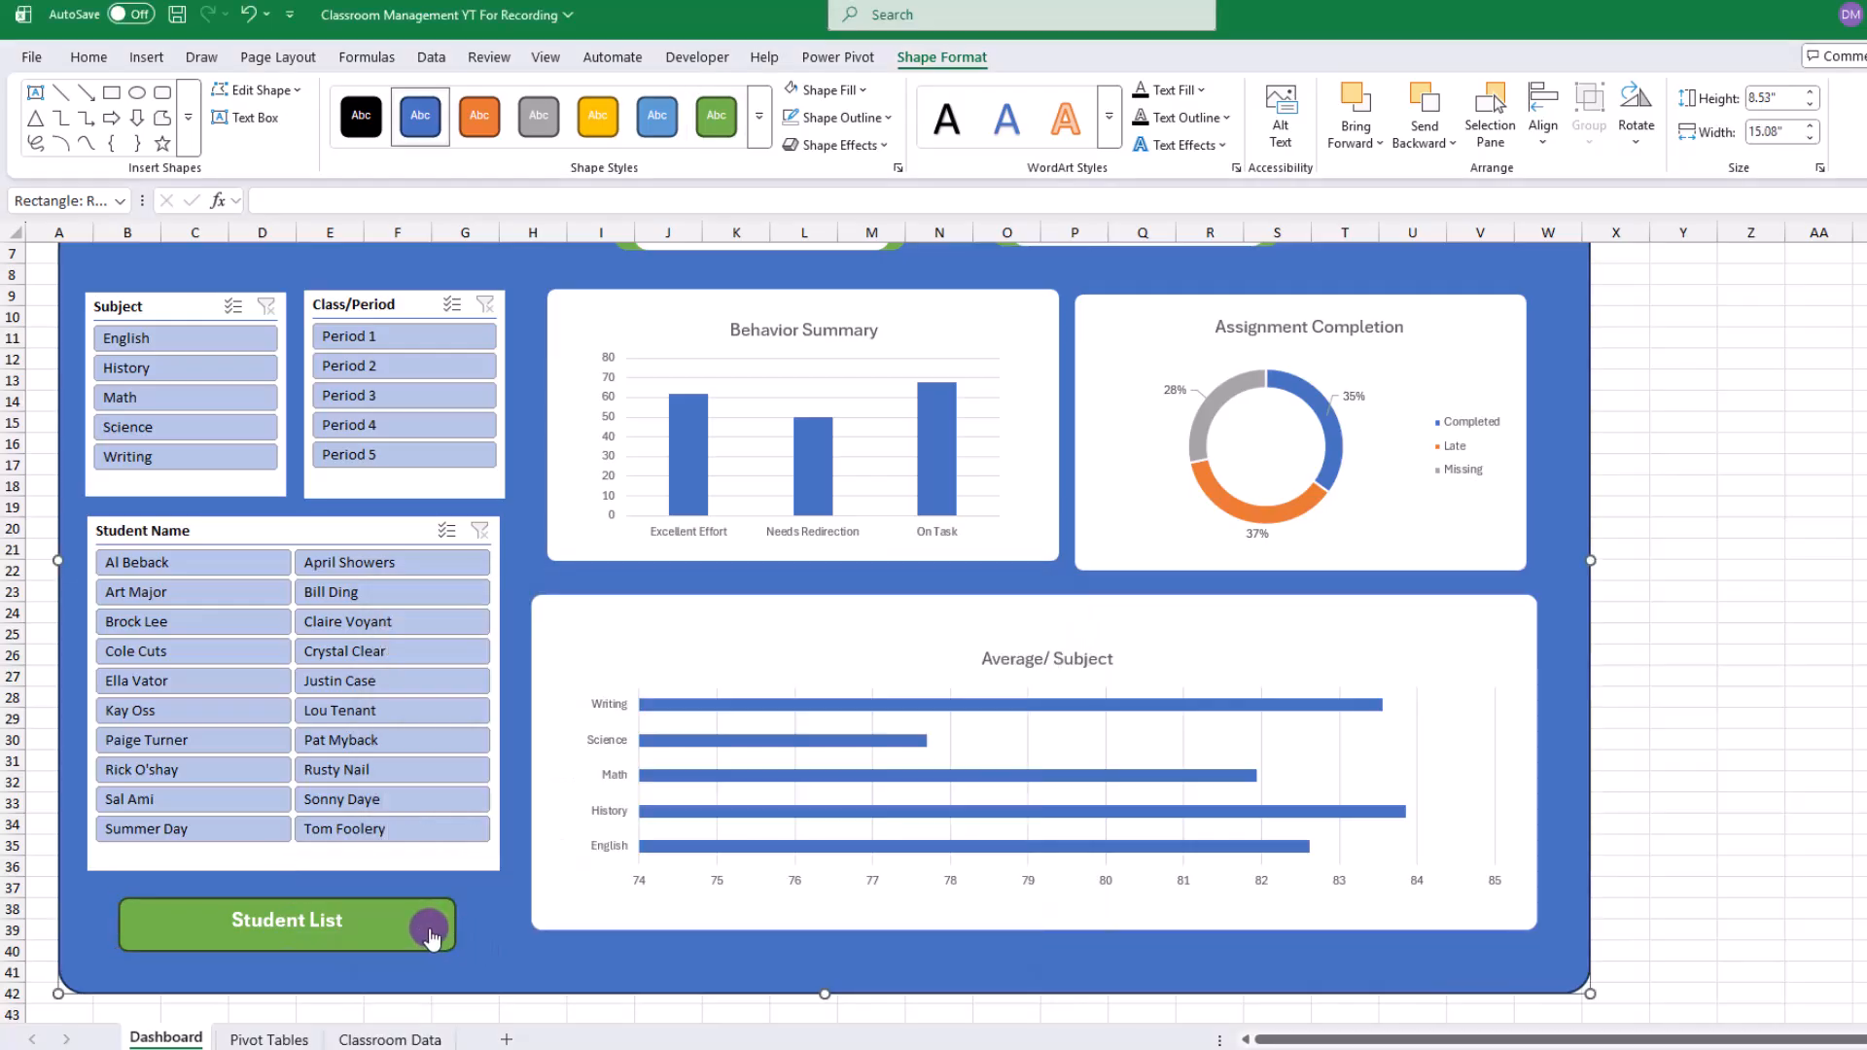
left_click(430, 928)
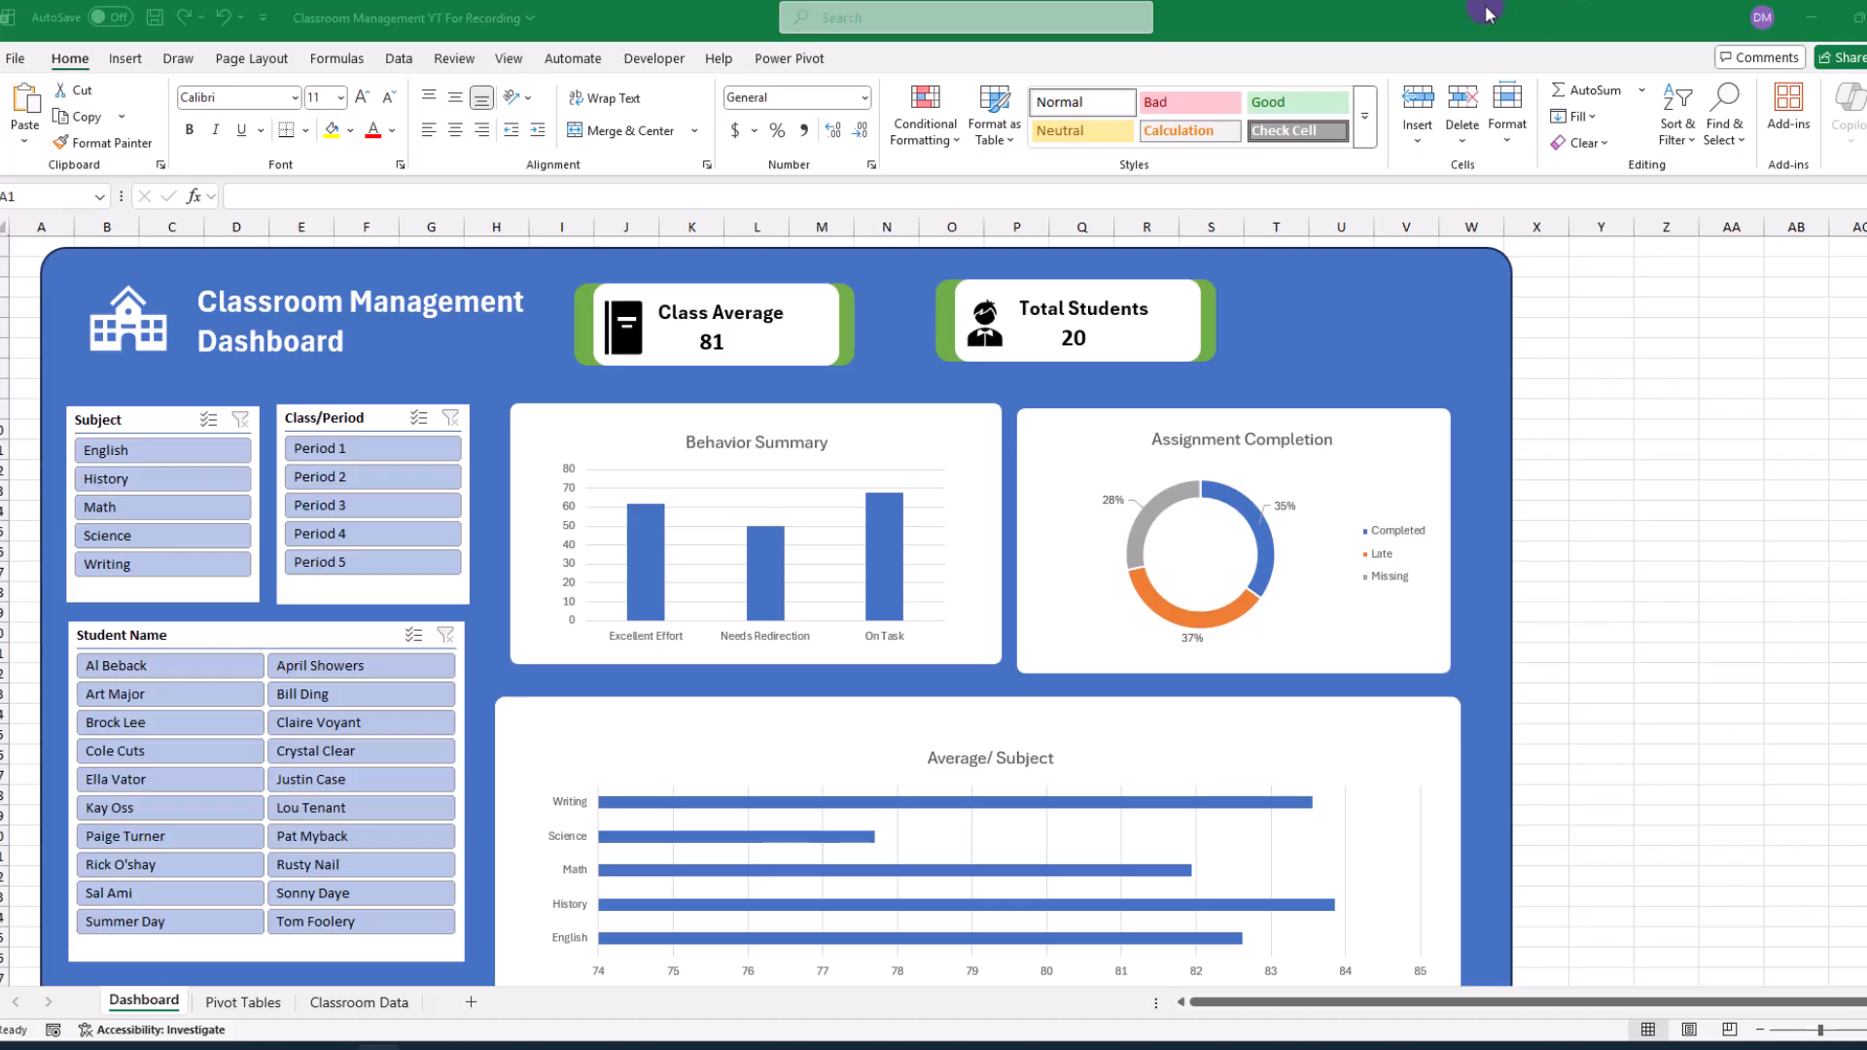
Step: Change the workbook's theme colours to the set with medium blue, light blue, lime green, teal, orange and red accents
left_click(266, 62)
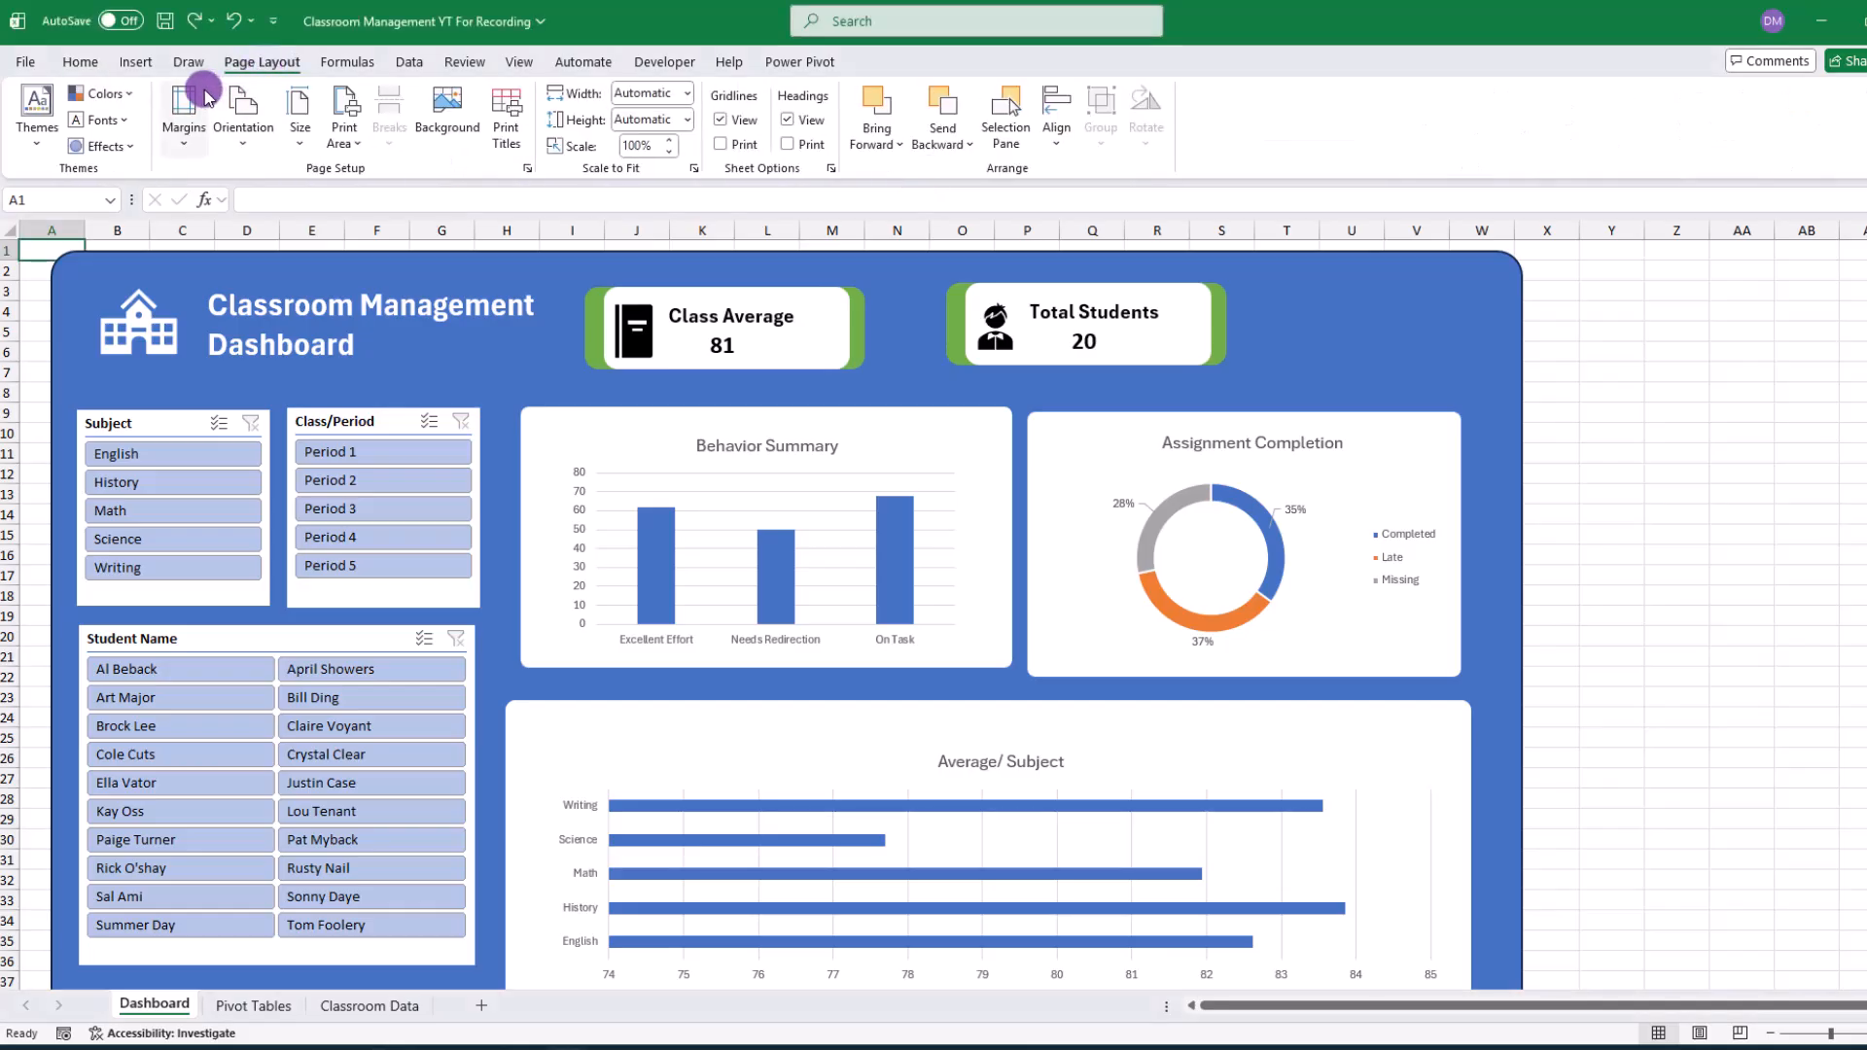
left_click(128, 94)
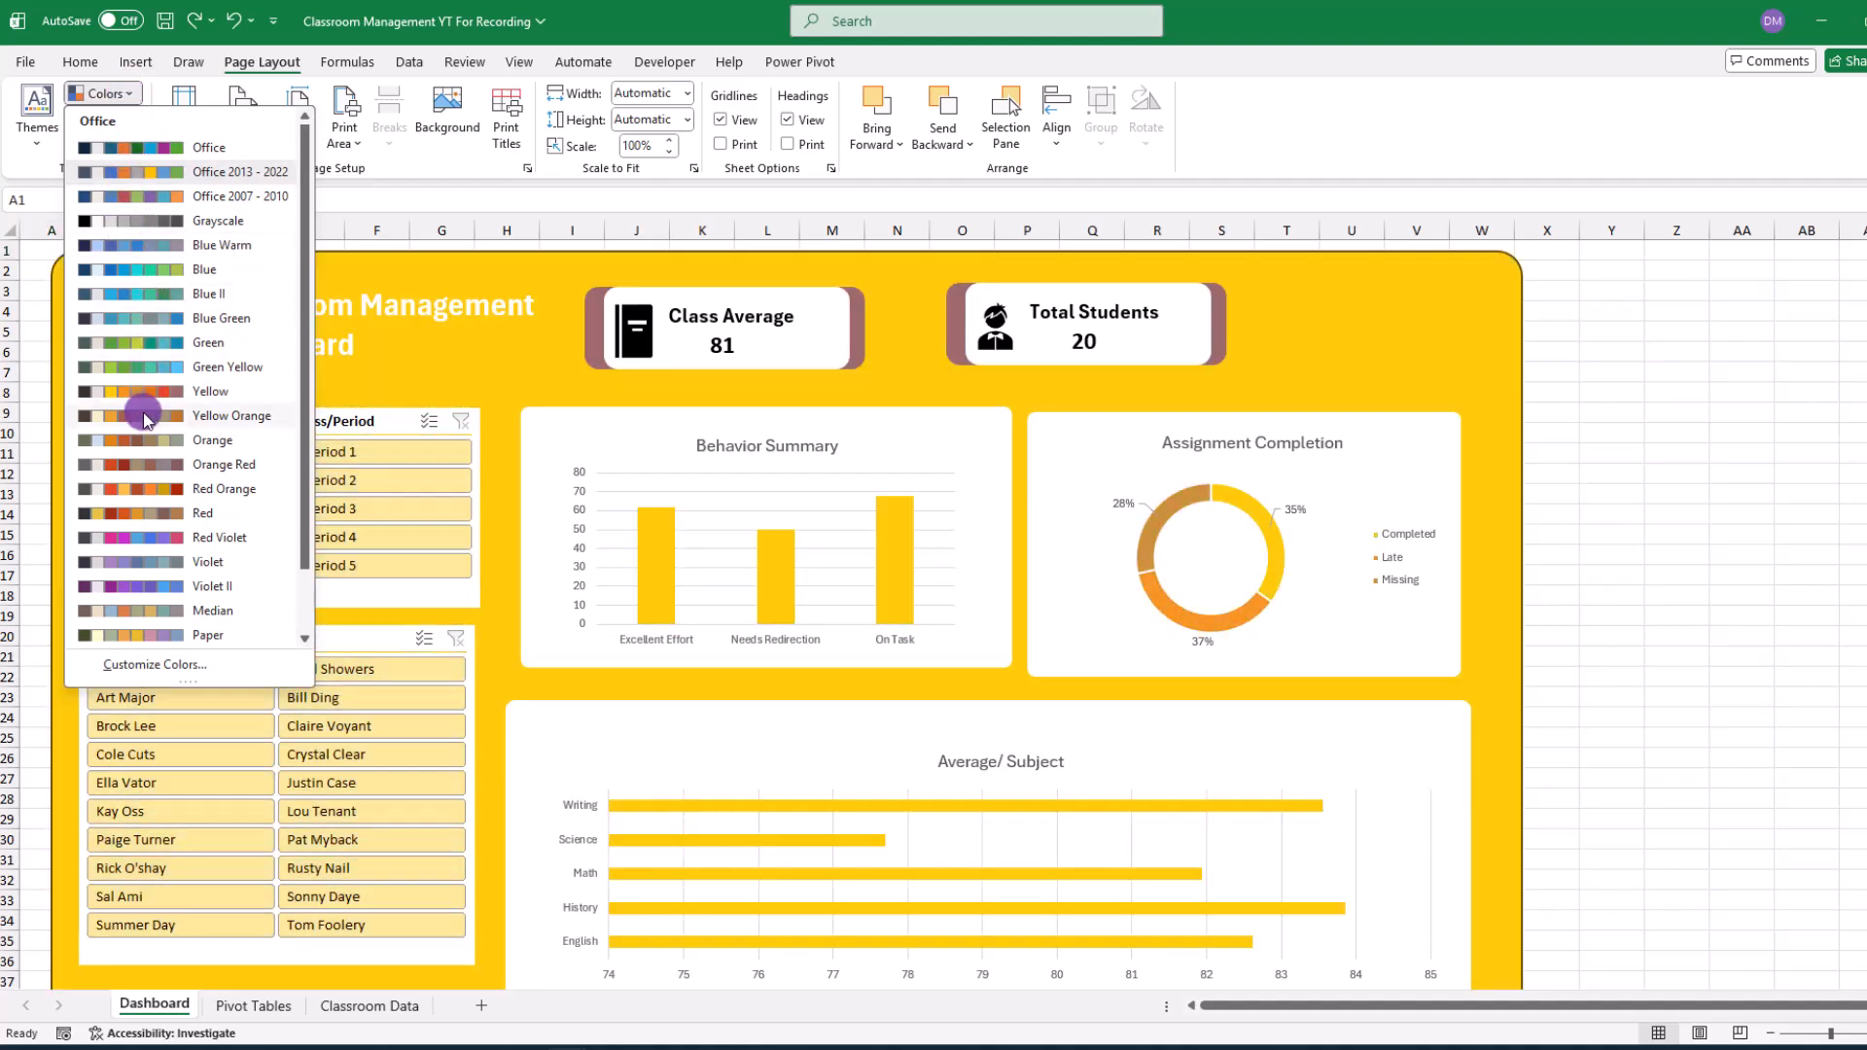
scroll(138, 447, "down", 1)
left_click(138, 609)
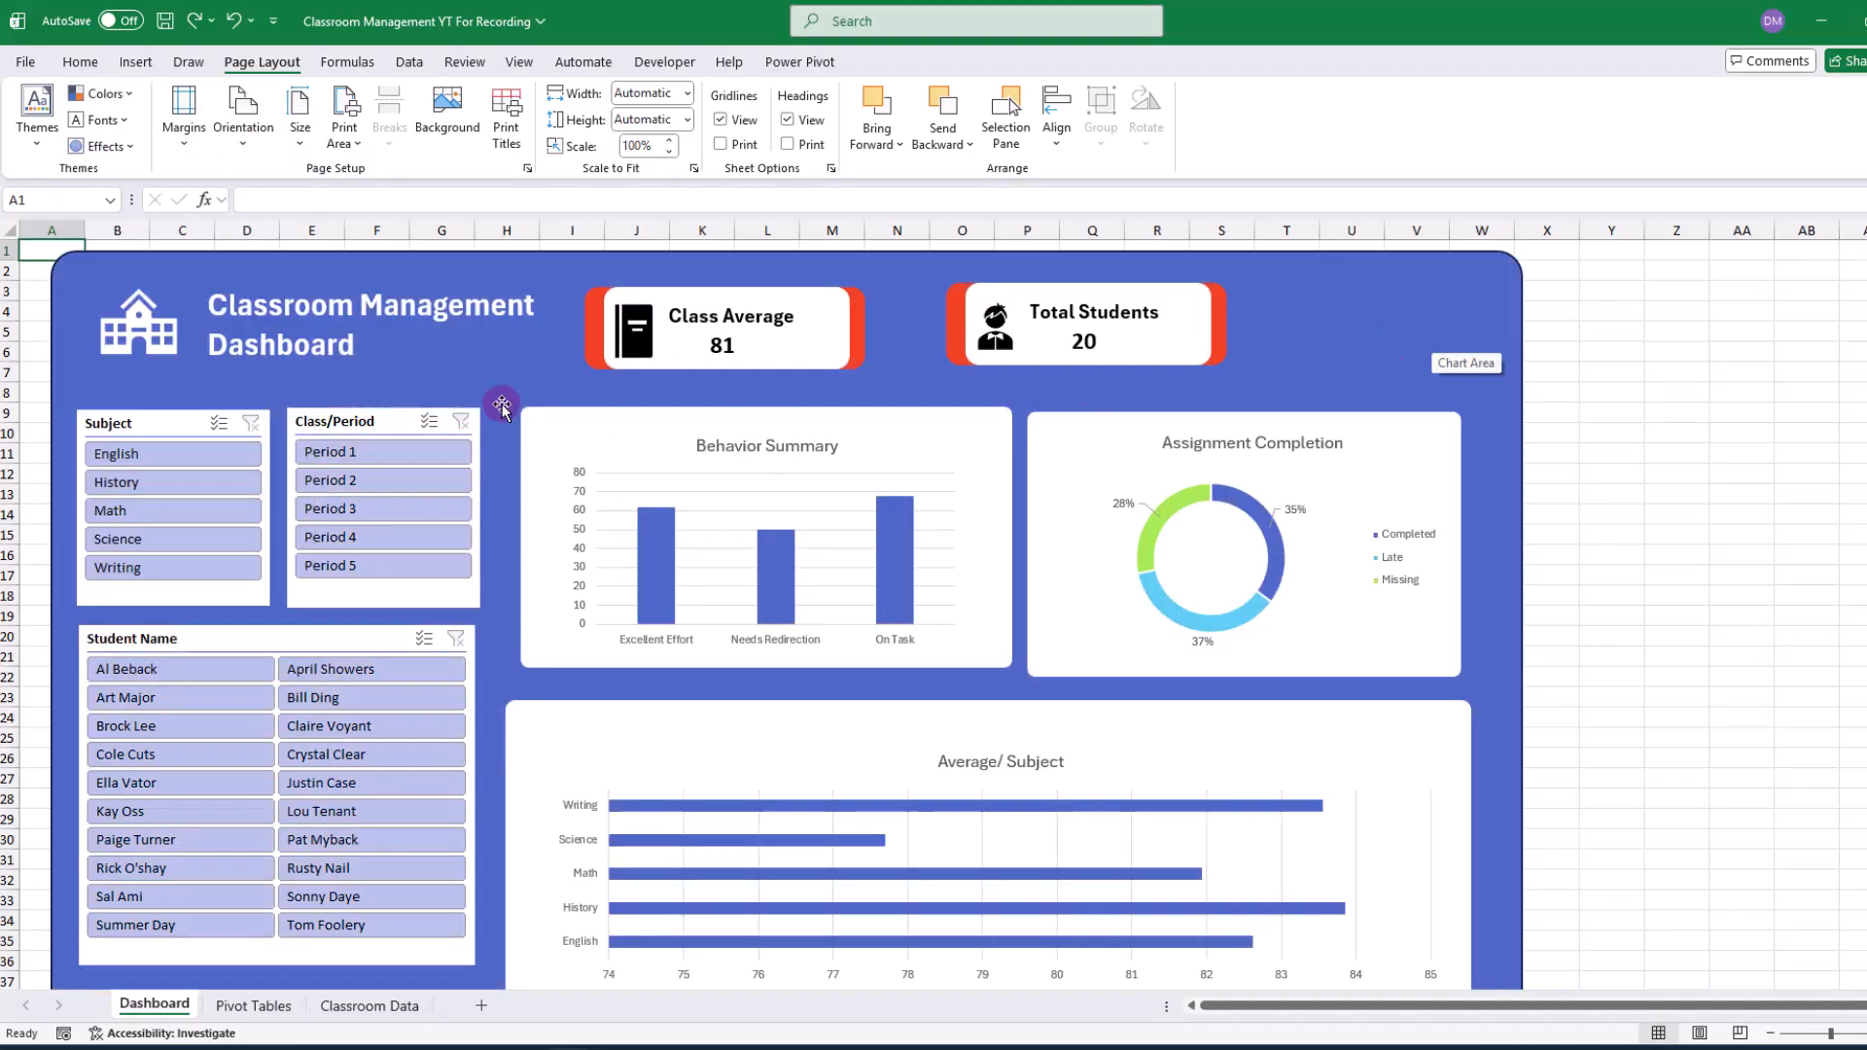
Step: Fill the coloured backing shapes of the Class Average and Total Students cards with the theme's teal
left_click(592, 319)
left_click(920, 64)
left_click(792, 93)
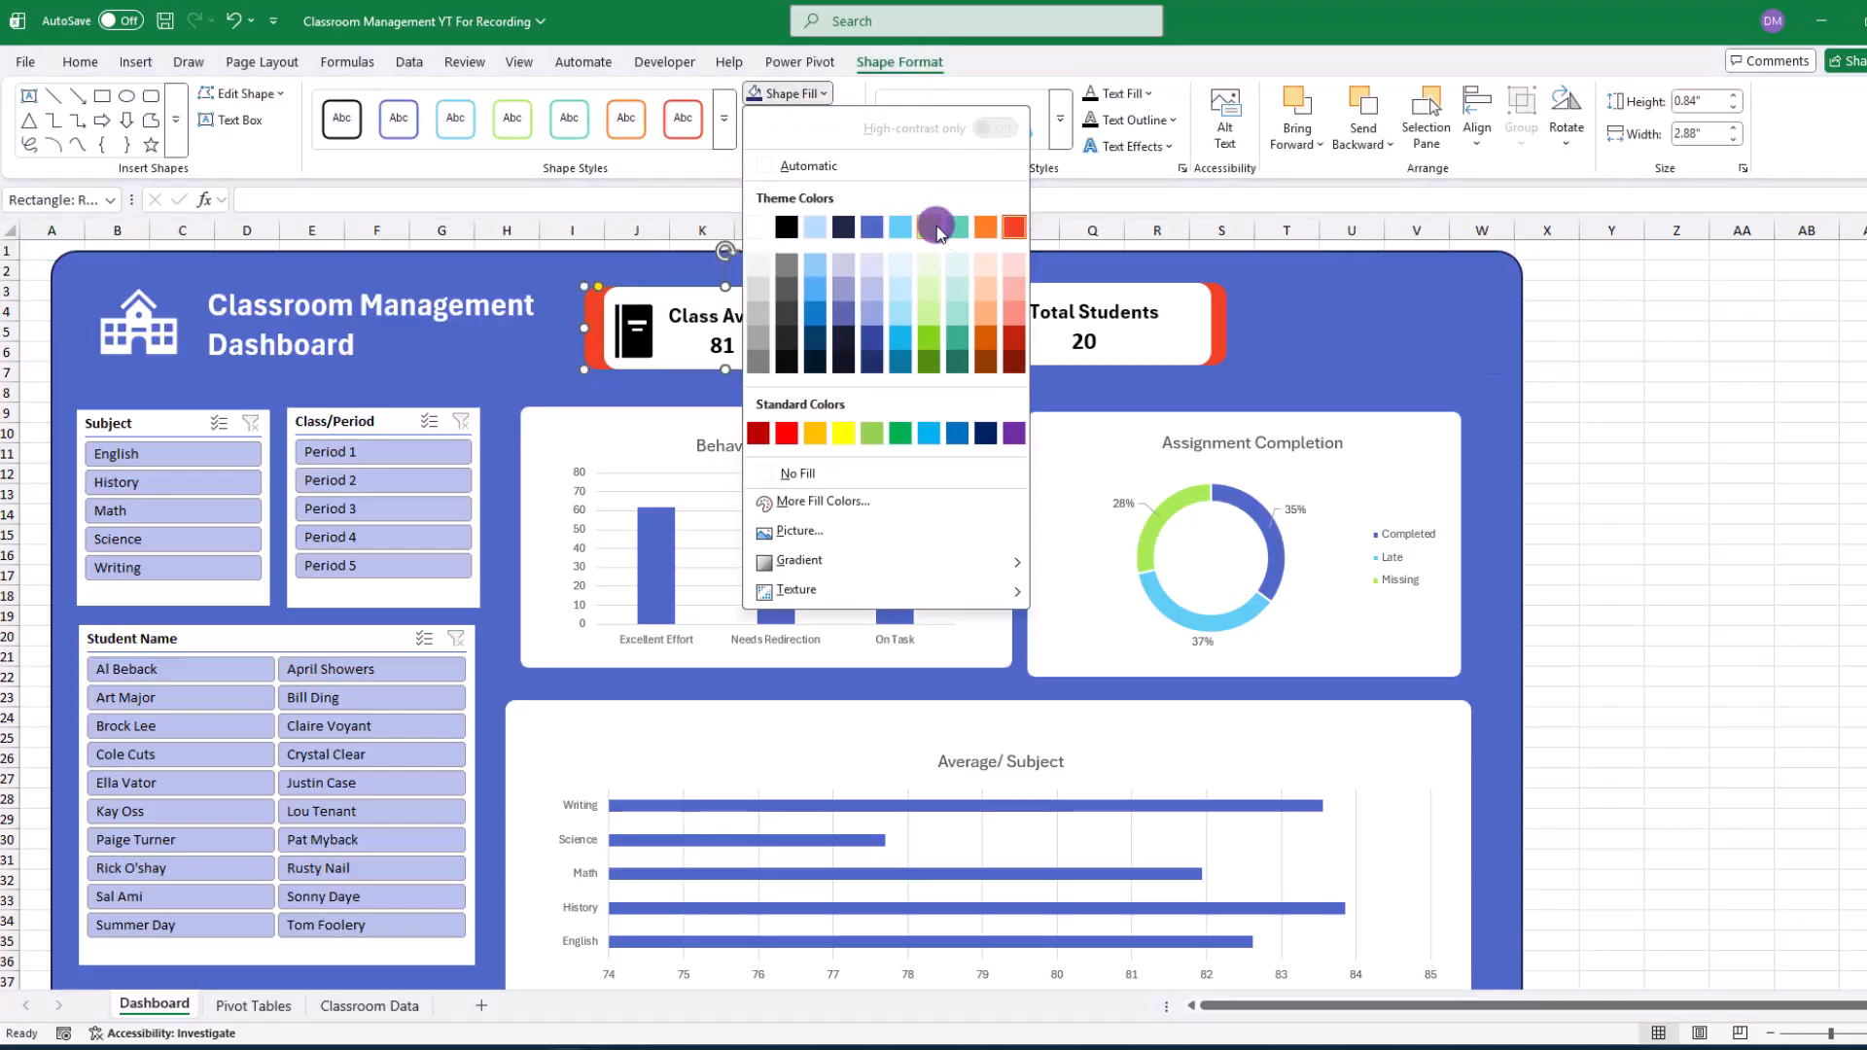
left_click(957, 226)
left_click(1204, 312)
left_click(822, 93)
left_click(953, 232)
Step: Fill the large rounded background rectangle of the dashboard with a dark navy blue theme shade
left_click(1317, 300)
left_click(792, 94)
left_click(853, 341)
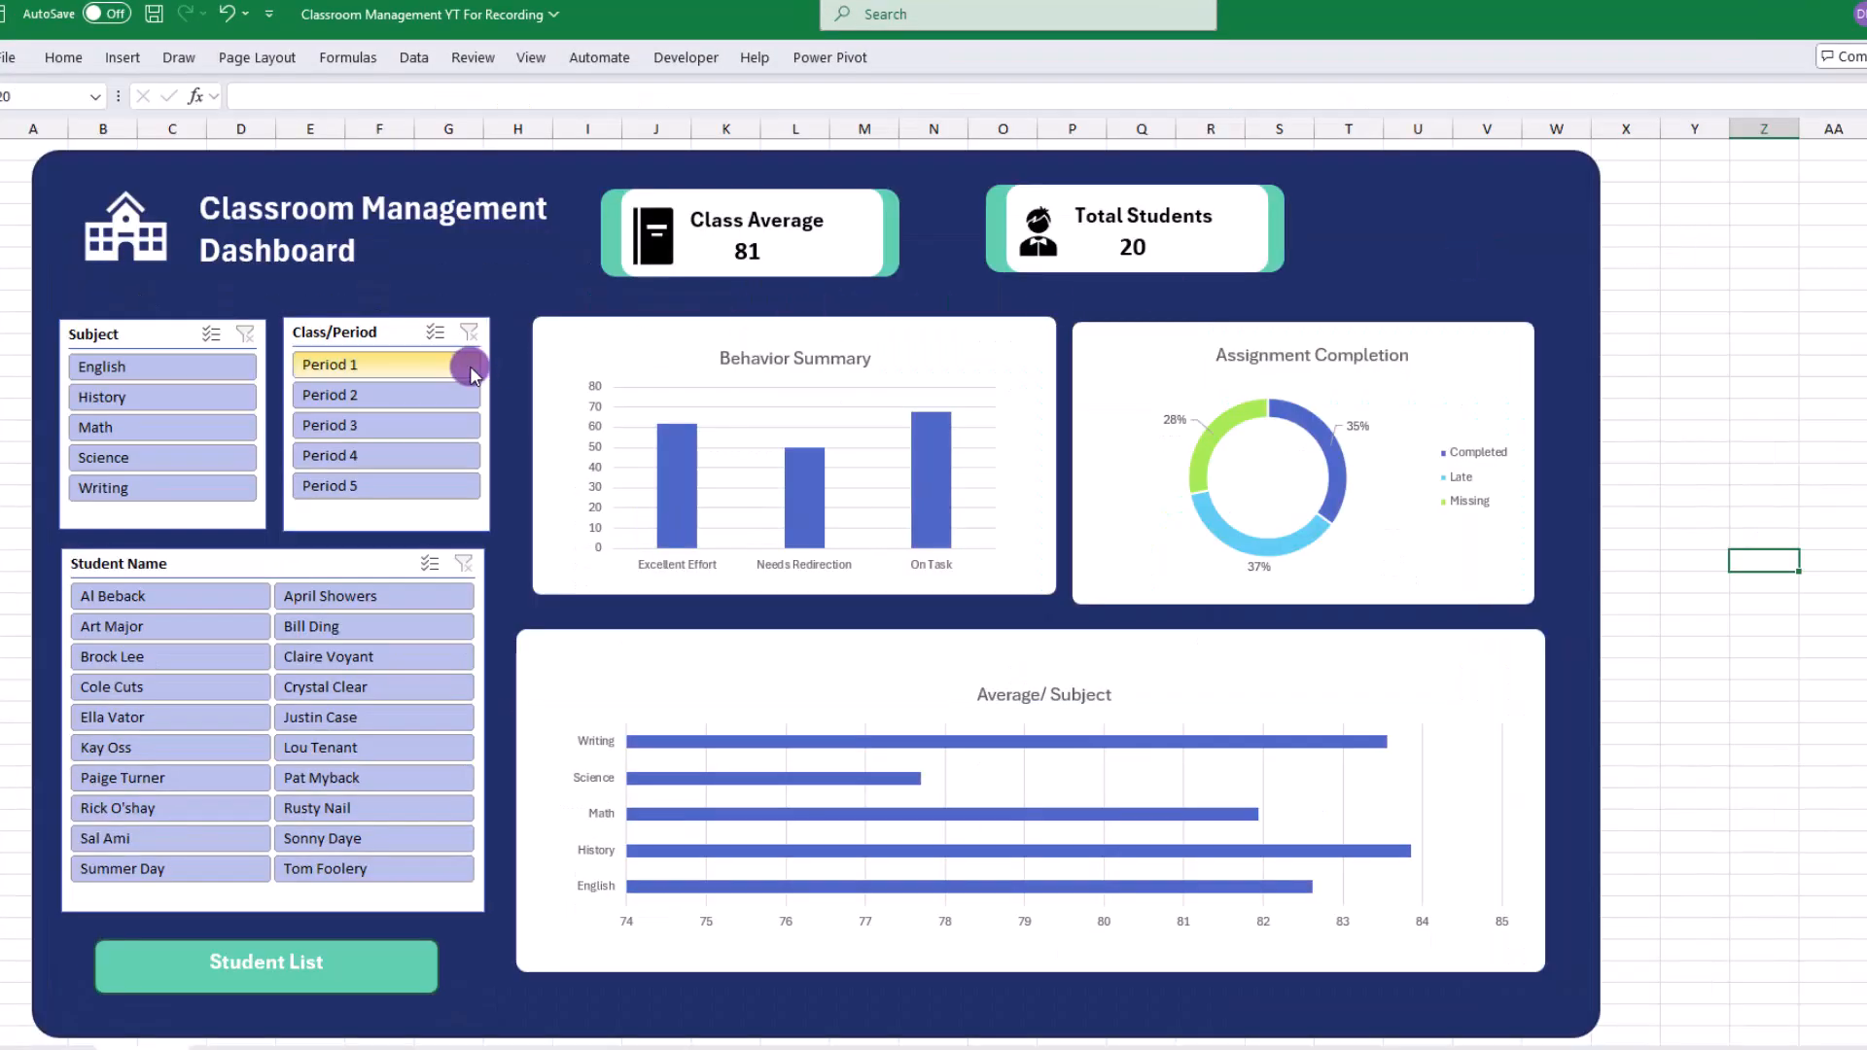
Step: Test the Class/Period slicer by filtering the dashboard to Period 1 and to Period 4, and clear the filter
left_click(425, 365)
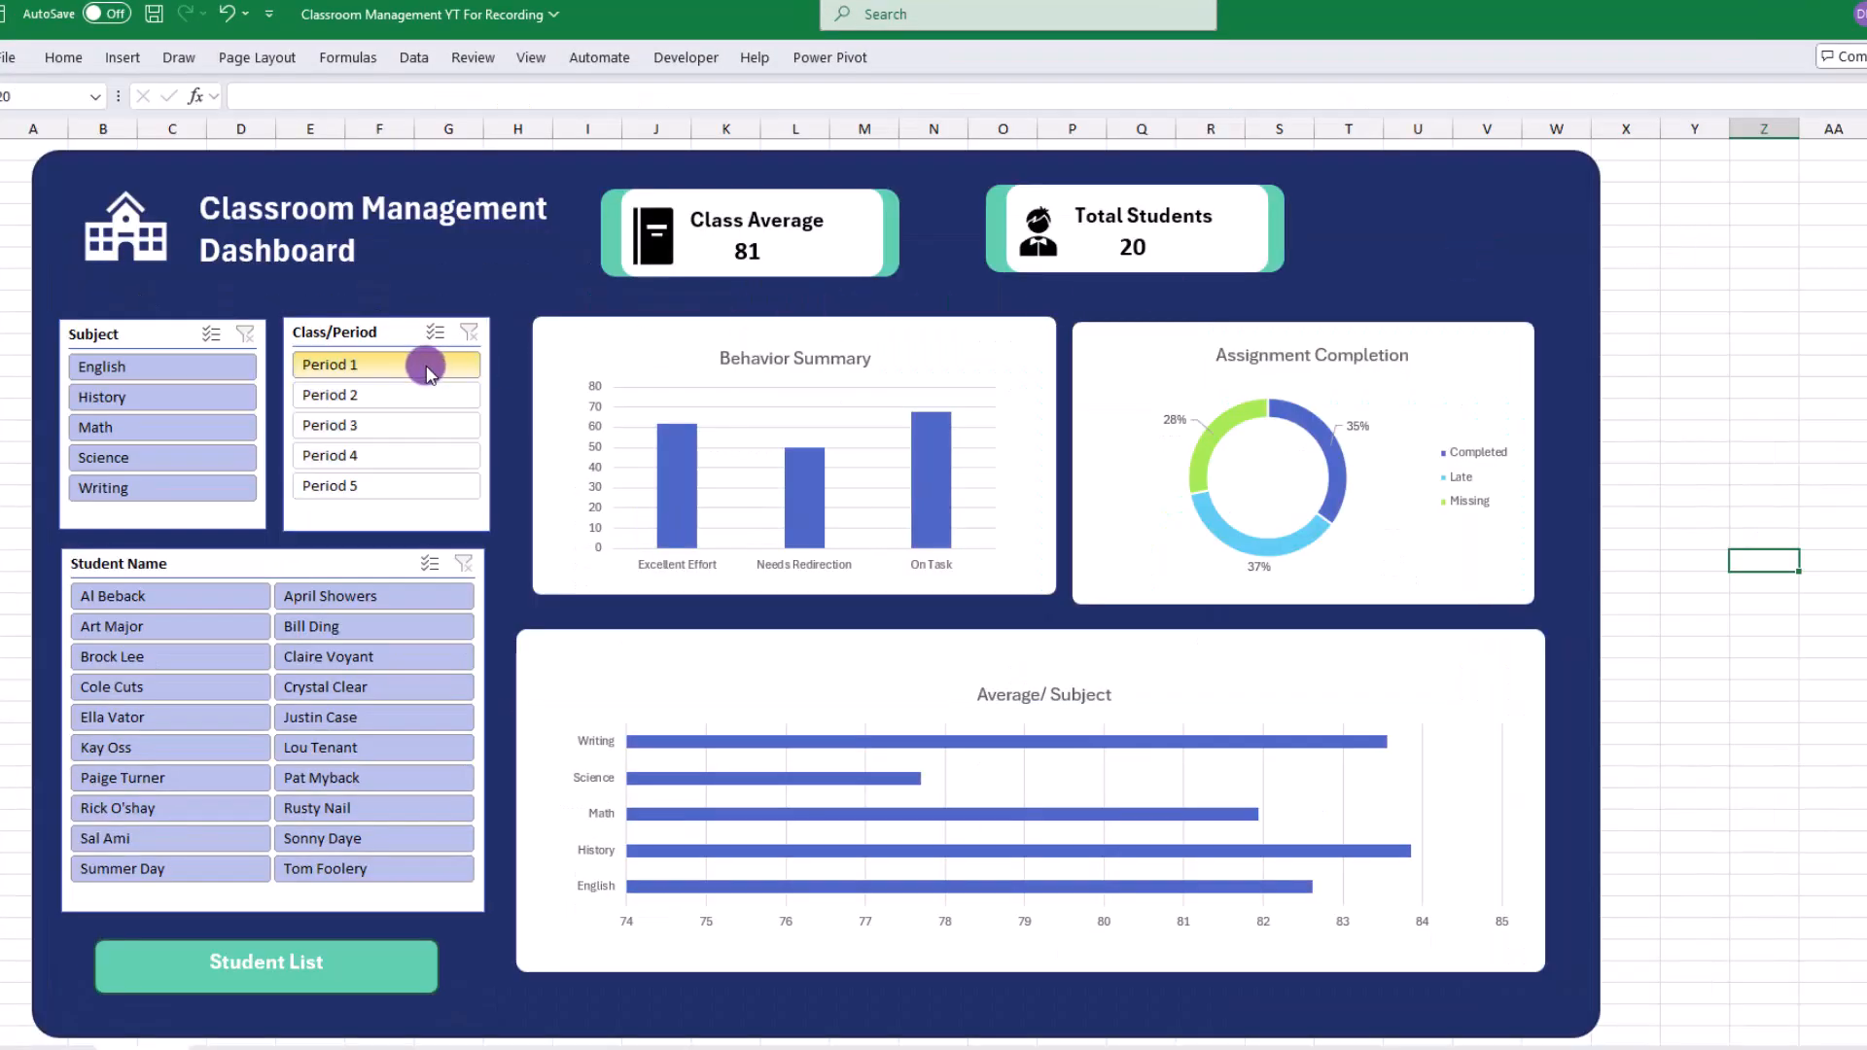
left_click(409, 456)
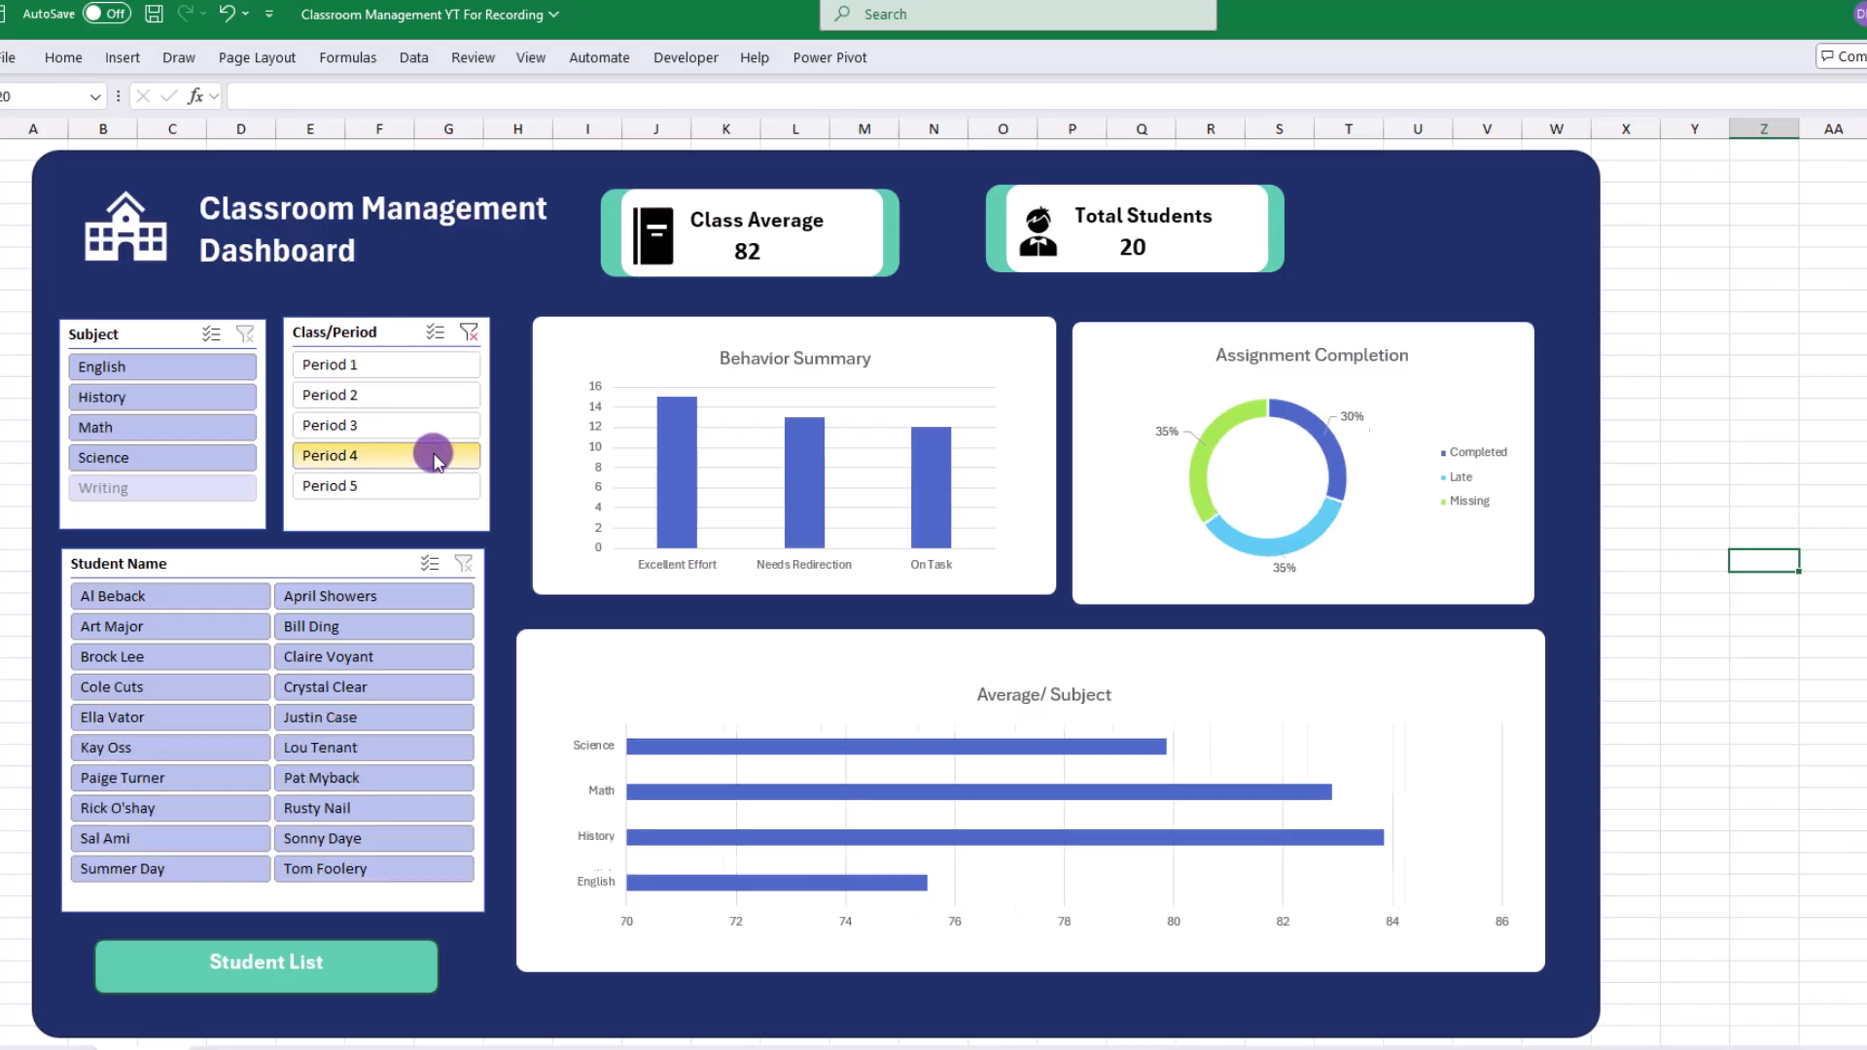
left_click(469, 332)
Step: Test the Student Name slicer by filtering the dashboard to four individual students in turn, and clear the filter
left_click(197, 595)
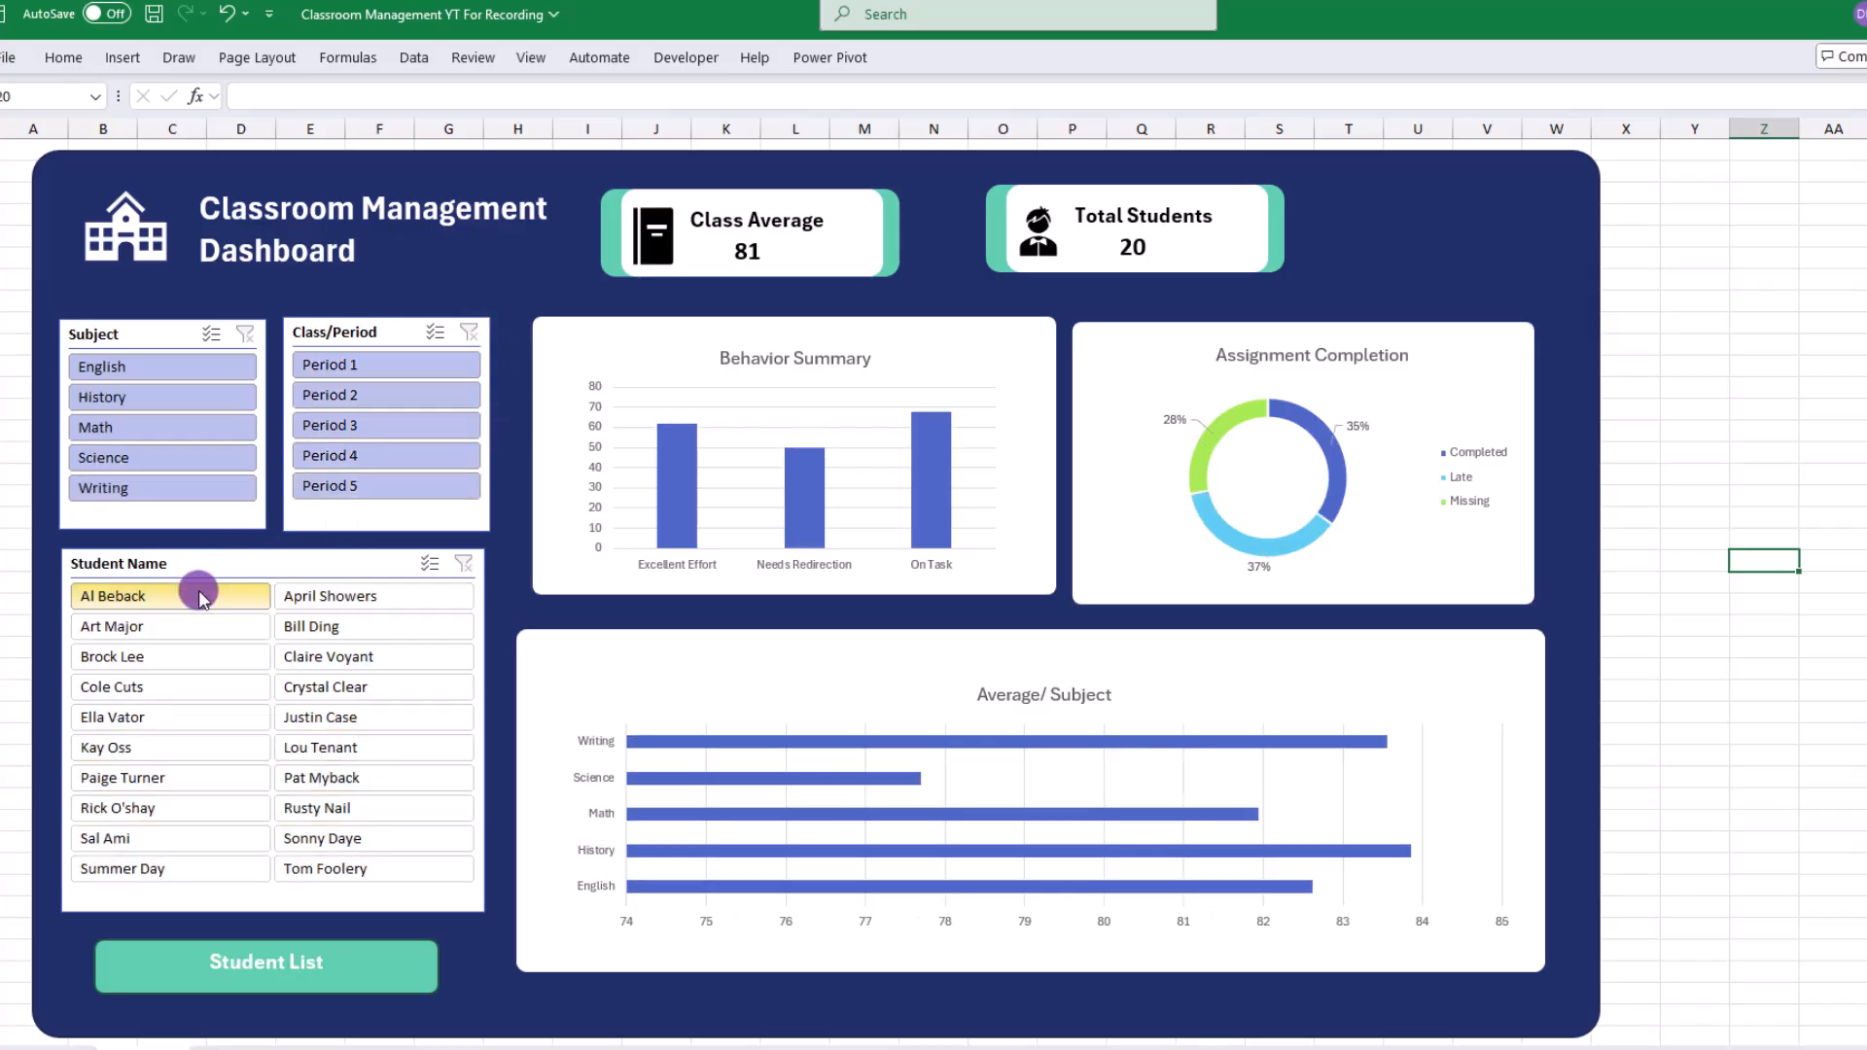
left_click(331, 692)
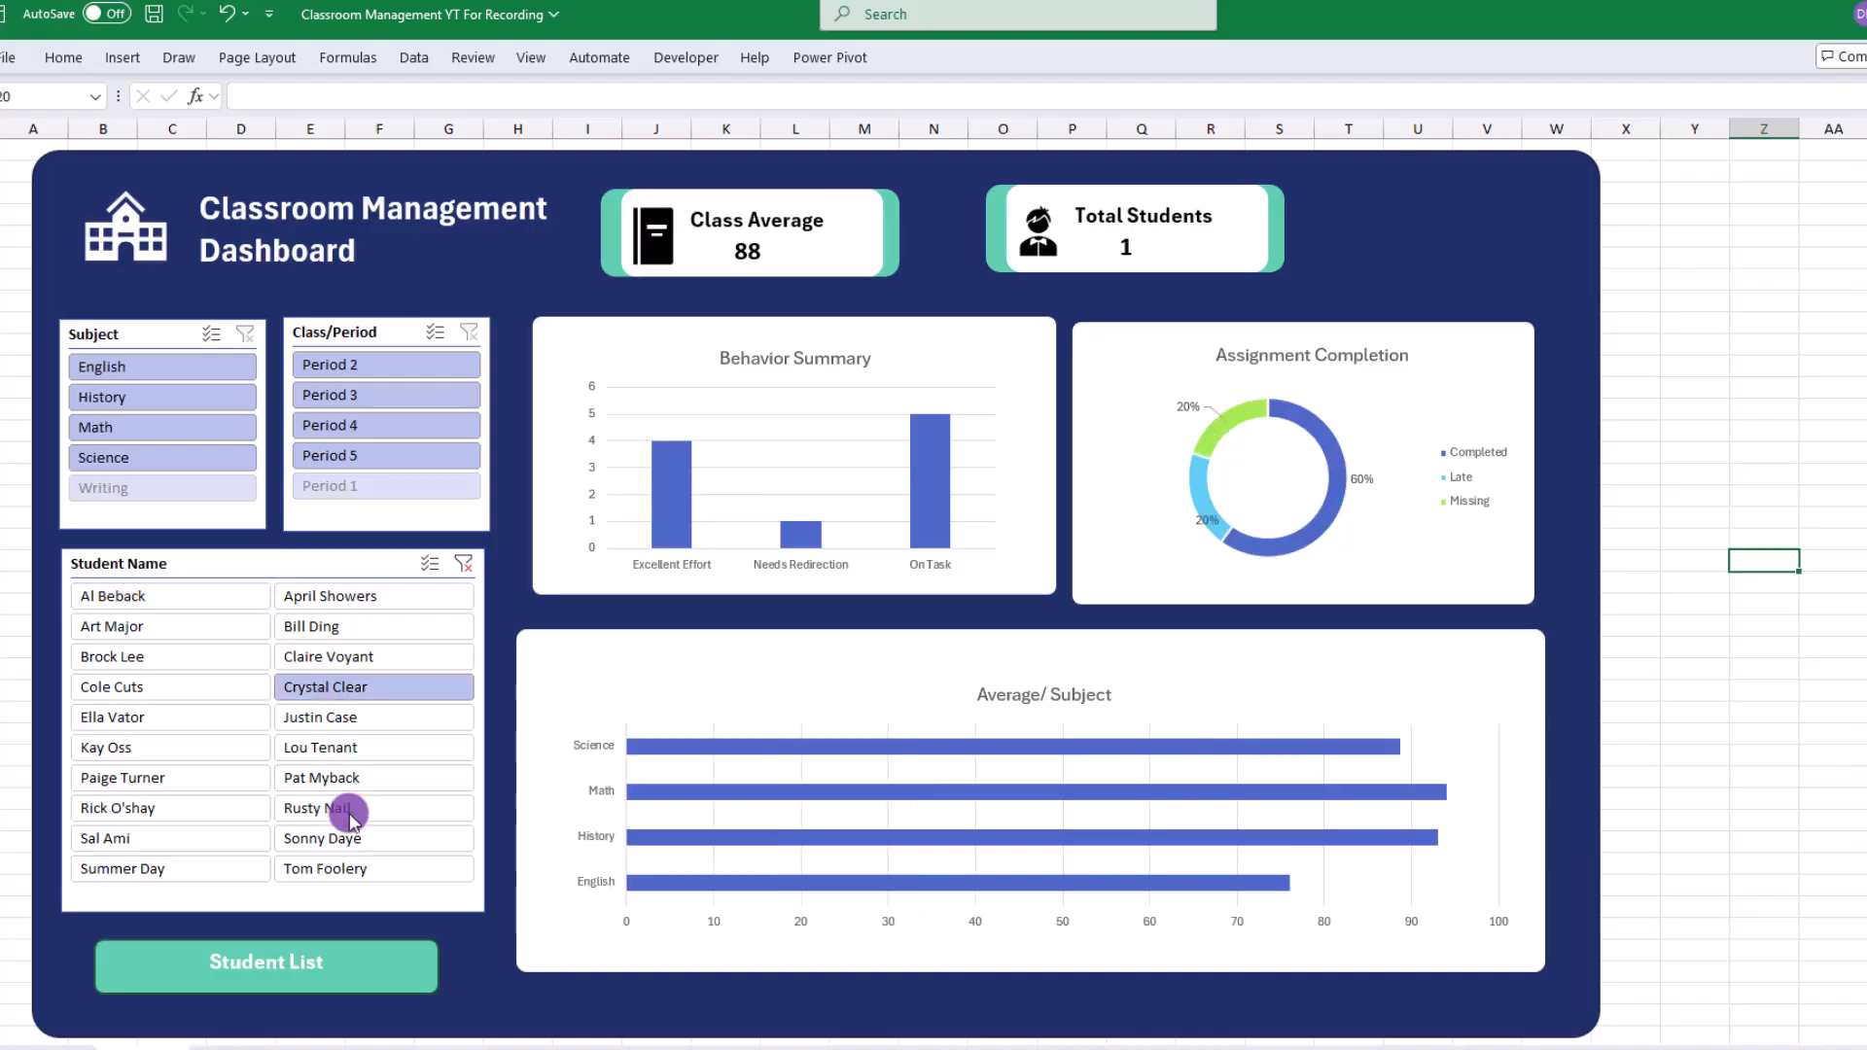
left_click(336, 836)
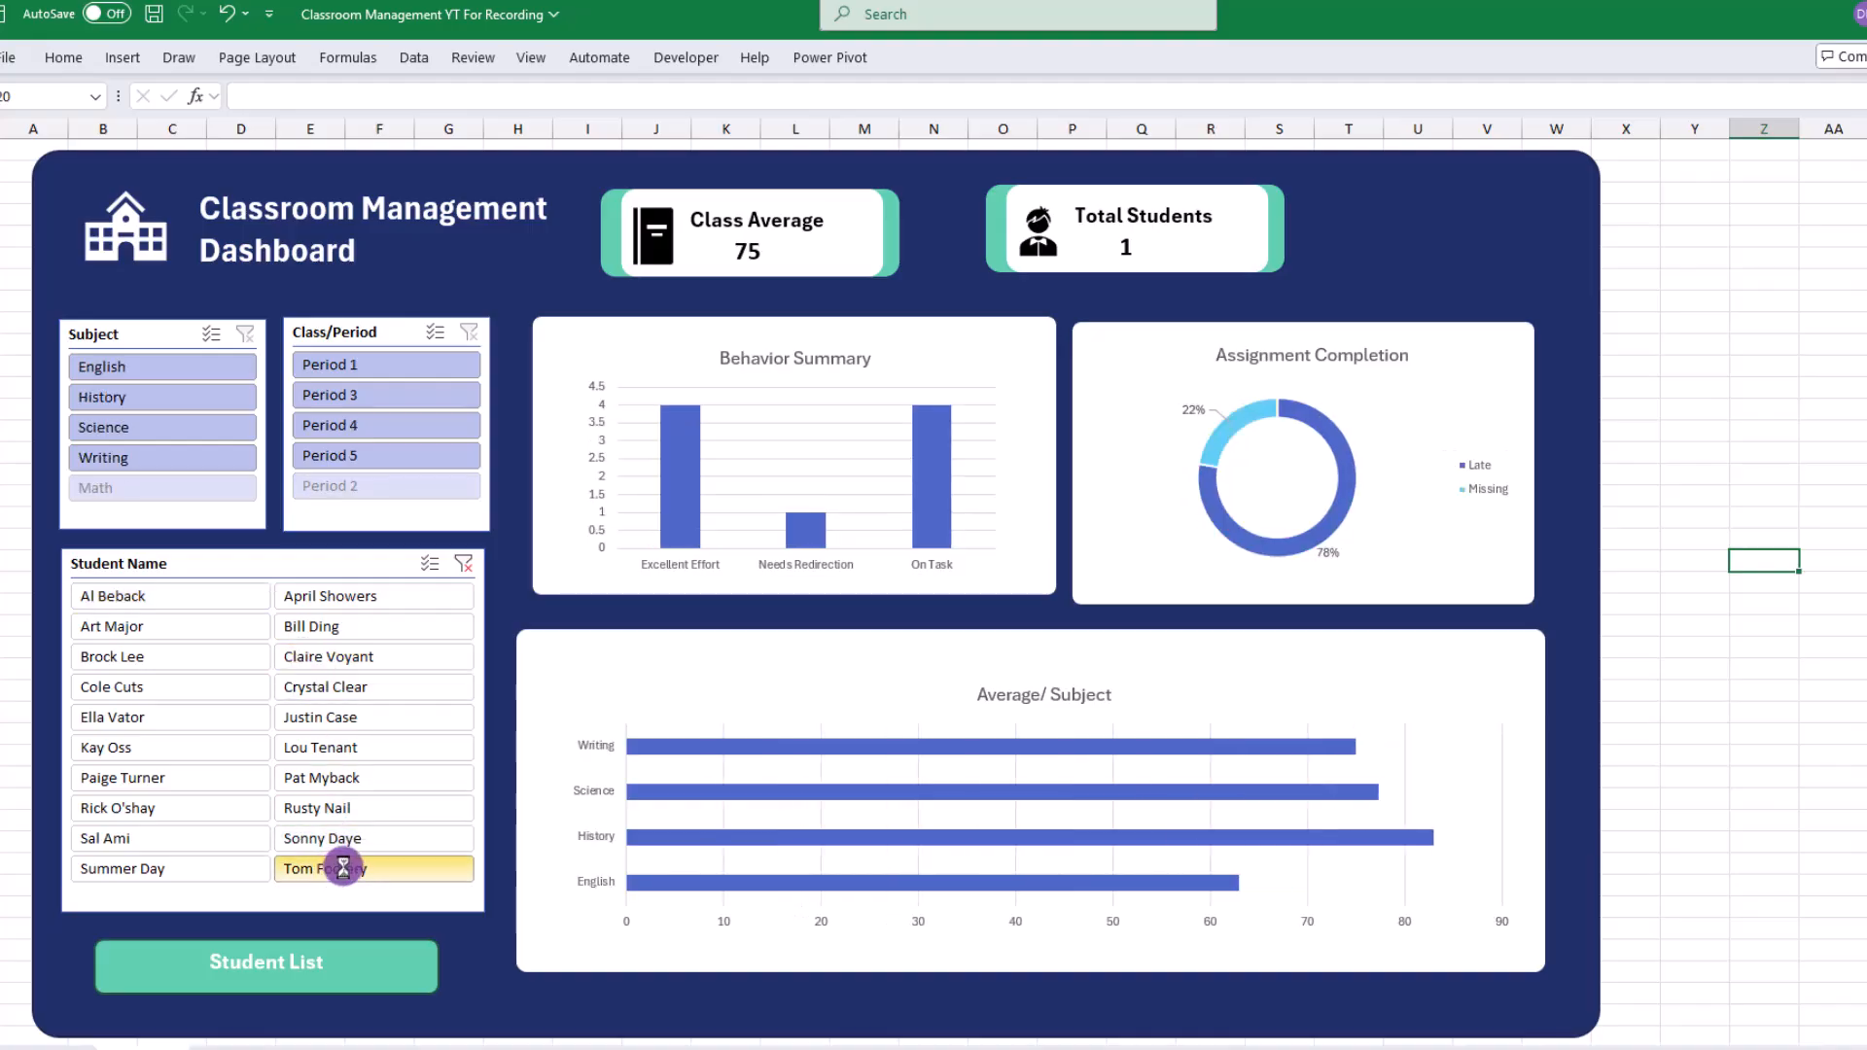
left_click(333, 867)
left_click(467, 564)
Step: Filter the dashboard to Period 1 and Period 3 together in the Class/Period slicer
left_click(409, 365)
left_click(408, 428)
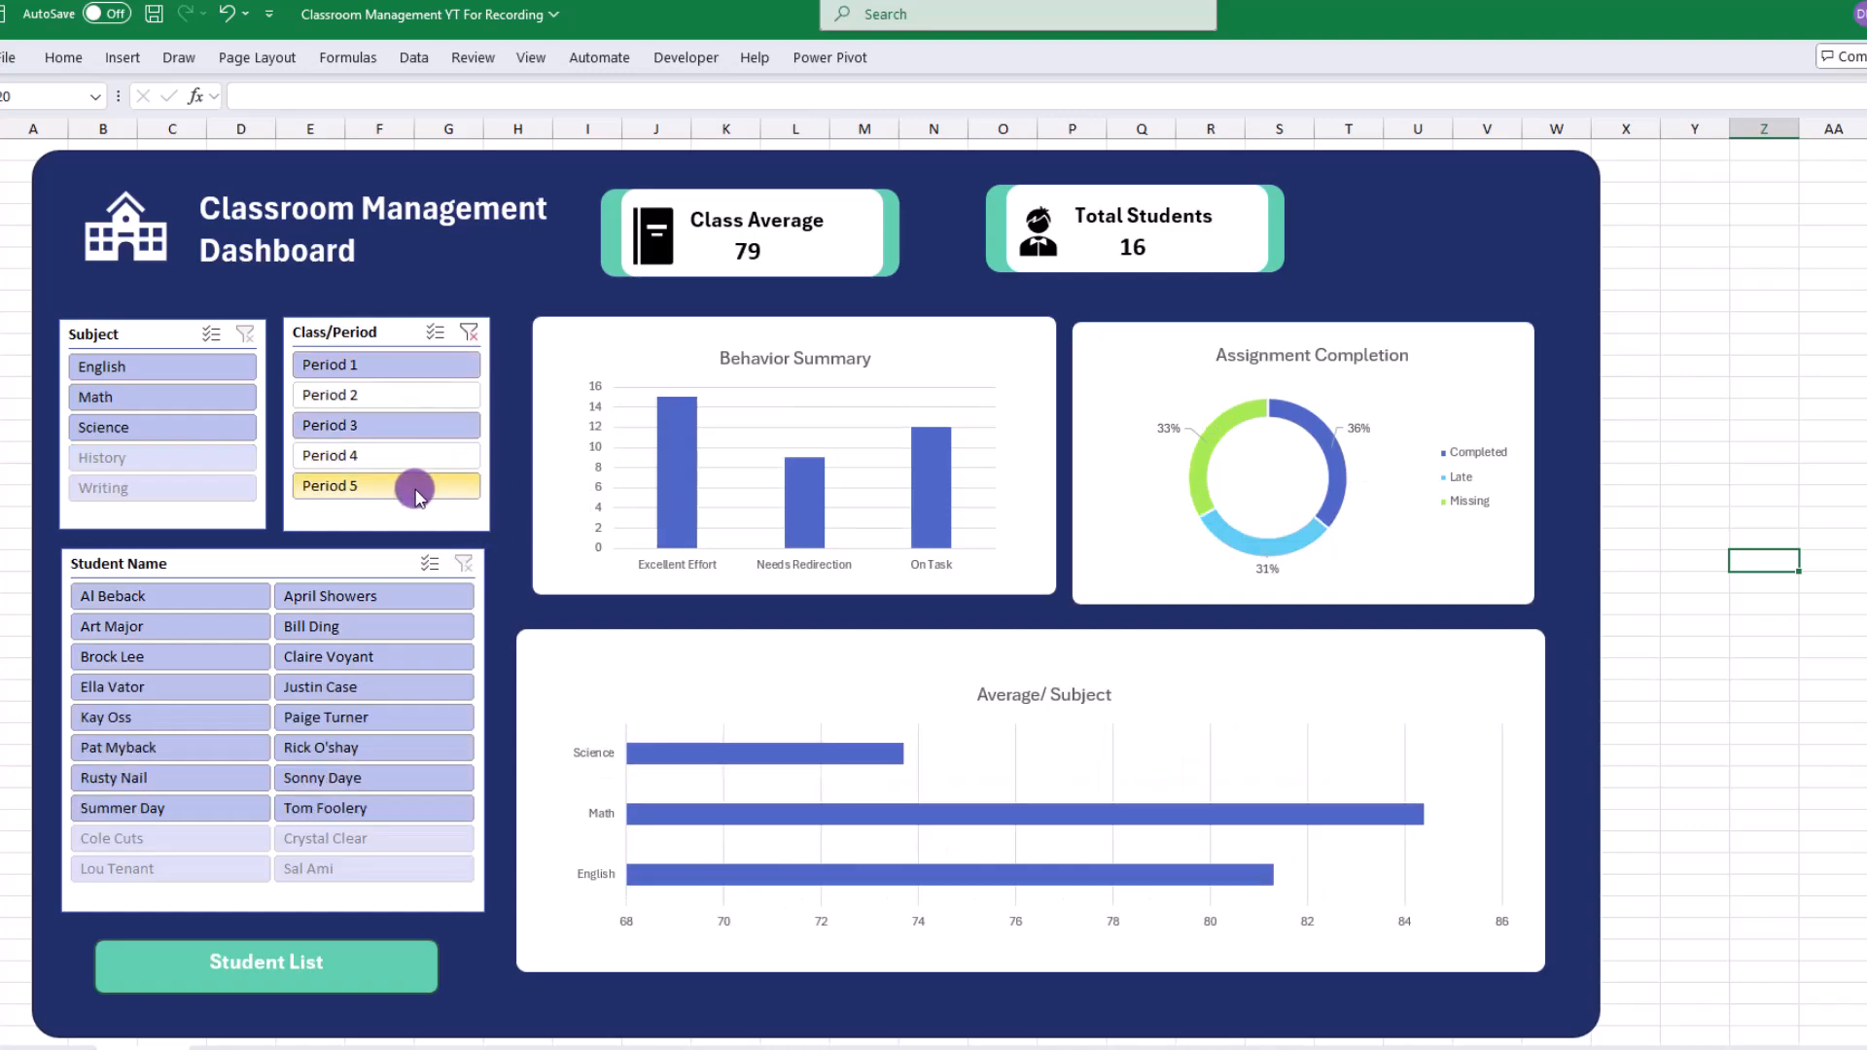